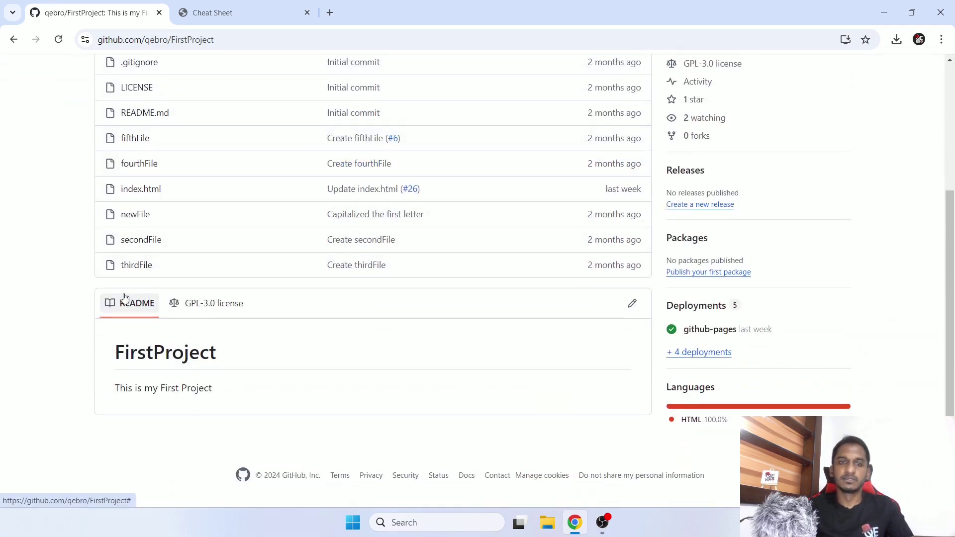
# Examine the README.md entry in the FirstProject file list, including its .md extension
pyautogui.click(139, 310)
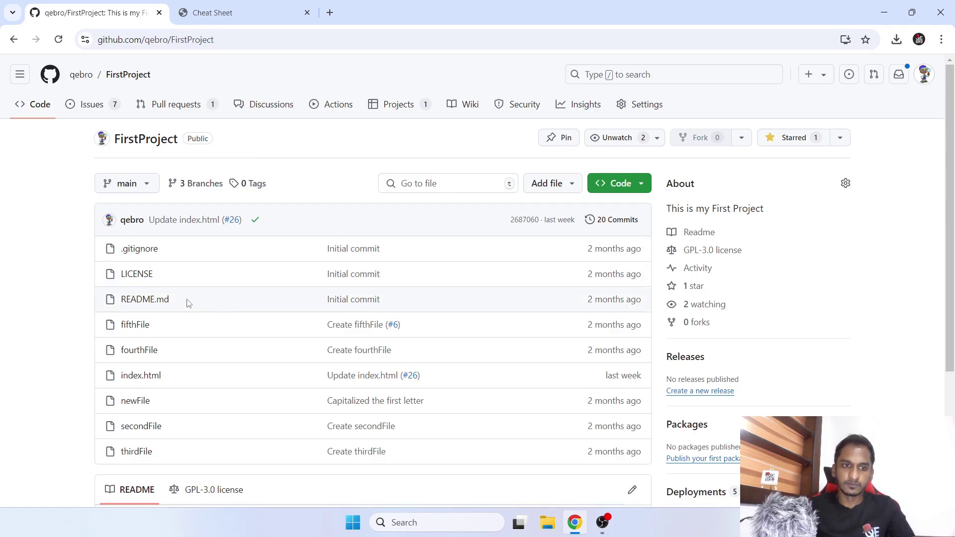
pyautogui.moveTo(179, 300); pyautogui.dragTo(158, 300)
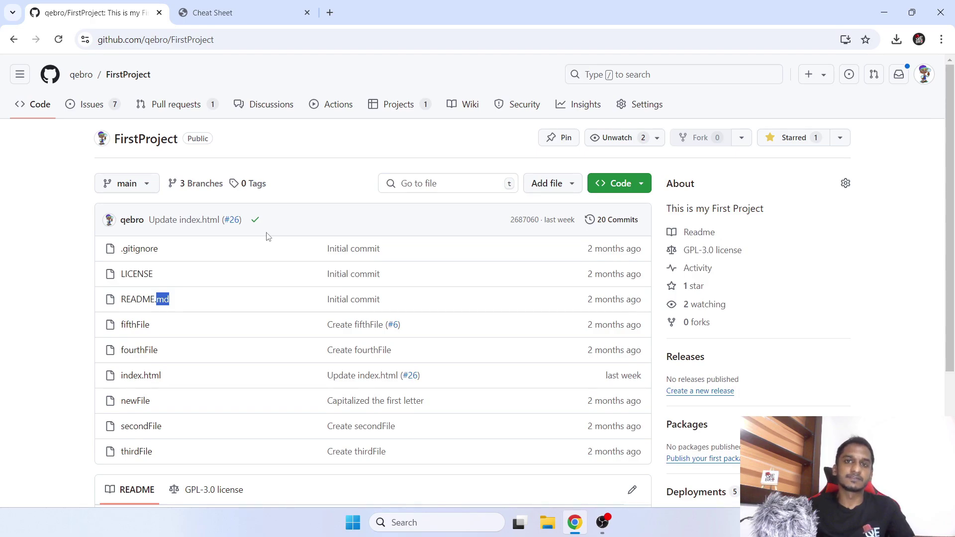
pyautogui.click(176, 306)
pyautogui.moveTo(170, 301); pyautogui.dragTo(153, 301)
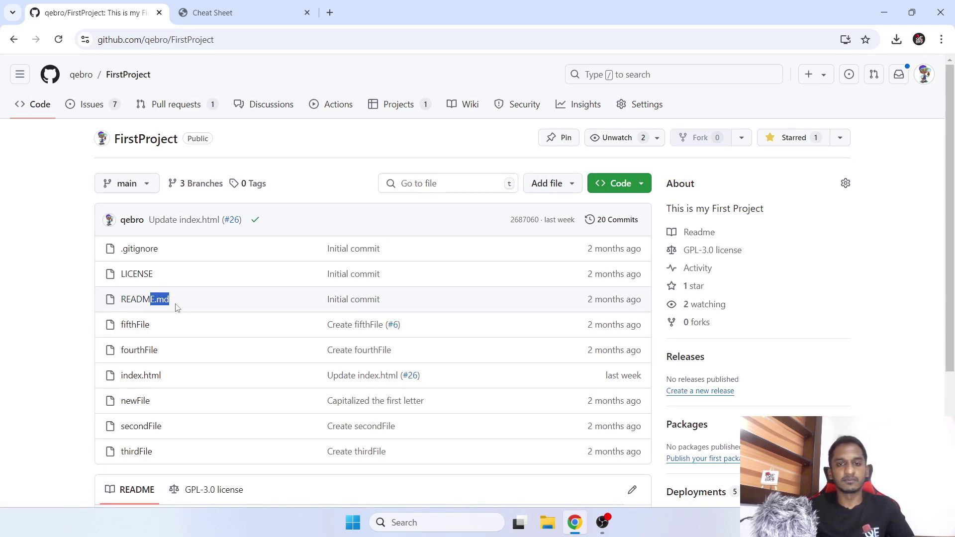
# Review the heading syntax in the Markdown cheat sheet, then view the rendered README of the FirstProject repository
pyautogui.click(243, 10)
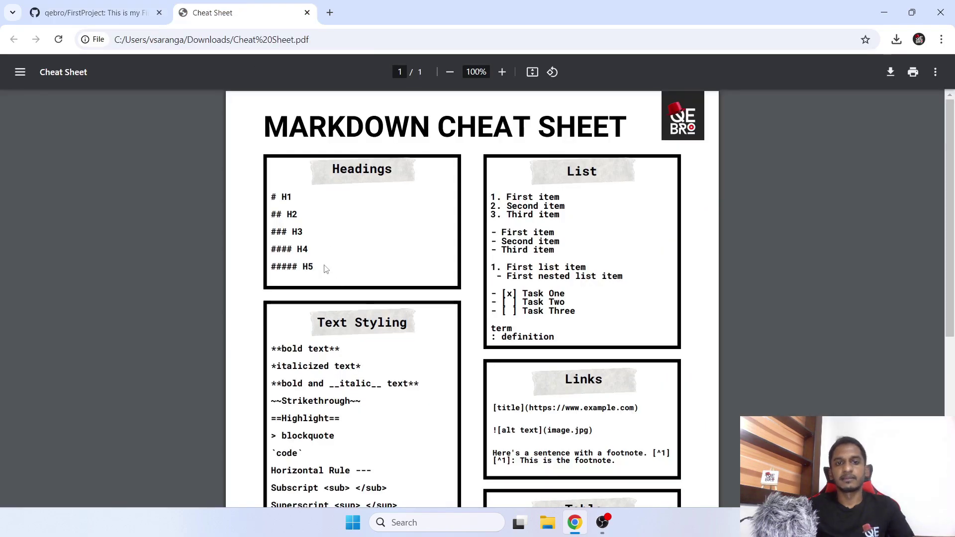
pyautogui.moveTo(271, 195); pyautogui.dragTo(318, 271)
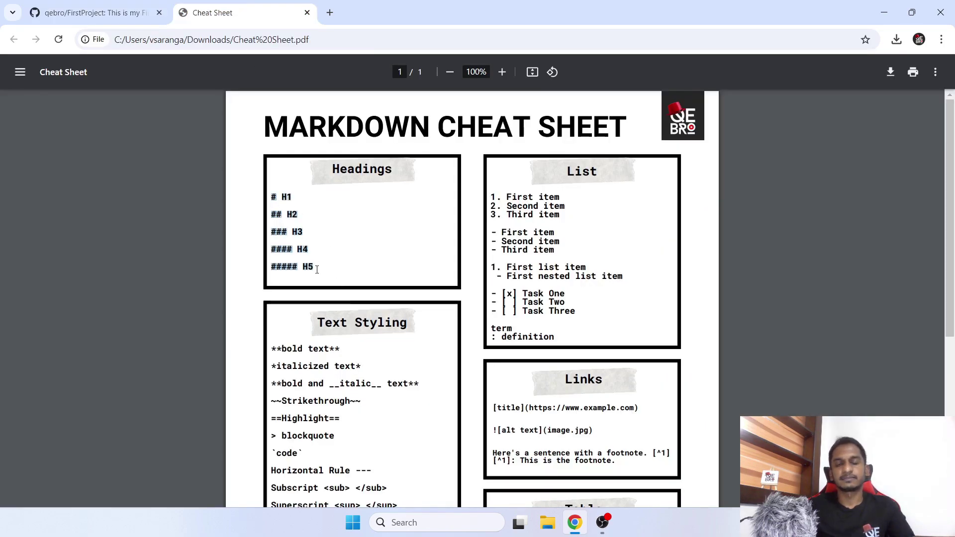
pyautogui.click(114, 13)
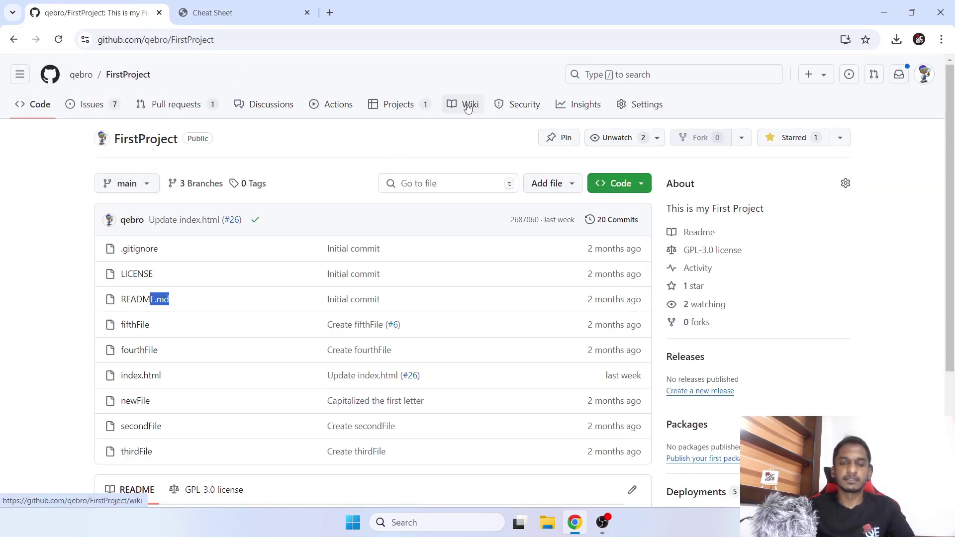
pyautogui.scroll(-3, 381, 191)
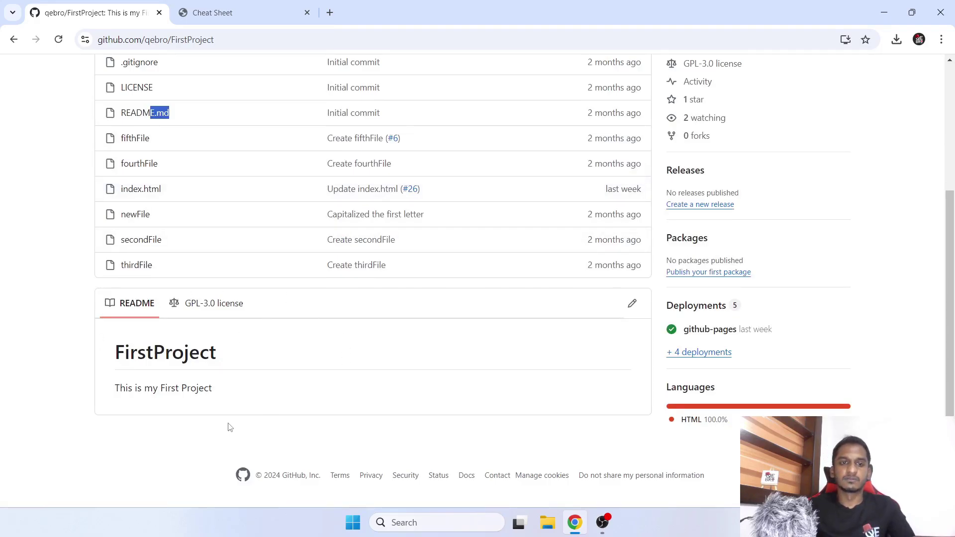
pyautogui.scroll(3, 230, 428)
# View the repository's wiki welcome page and examine the Wikis option under Features in the repository's general settings
pyautogui.click(460, 102)
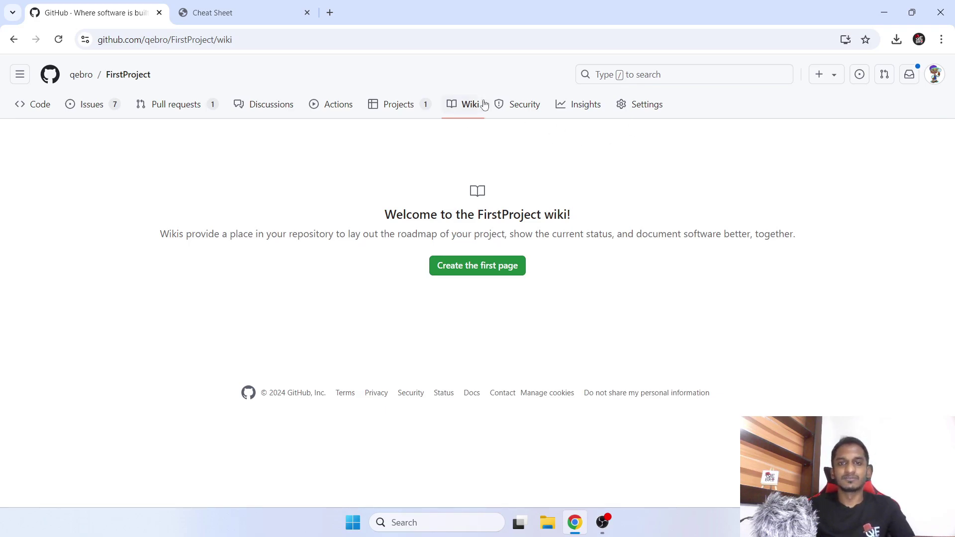
pyautogui.click(627, 108)
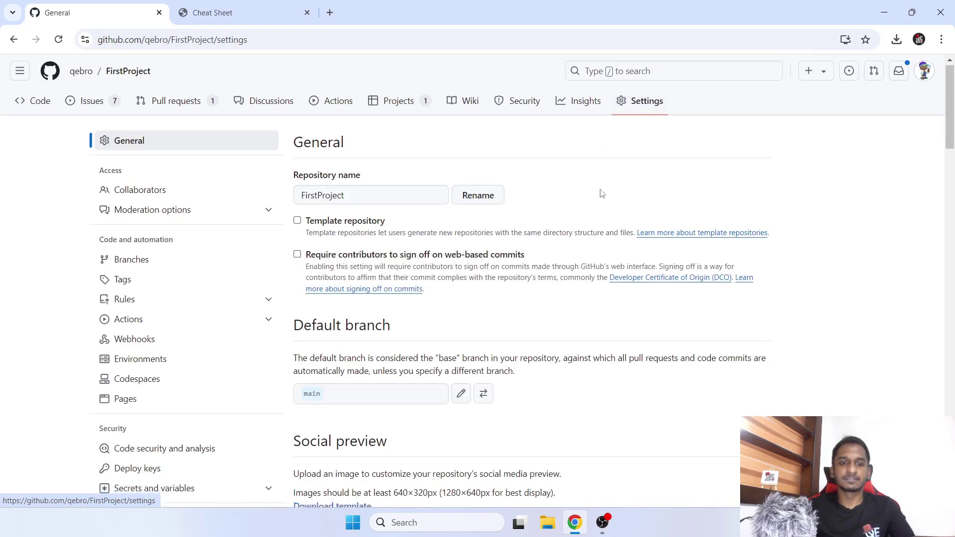
pyautogui.scroll(-13, 601, 192)
pyautogui.scroll(-6, 551, 207)
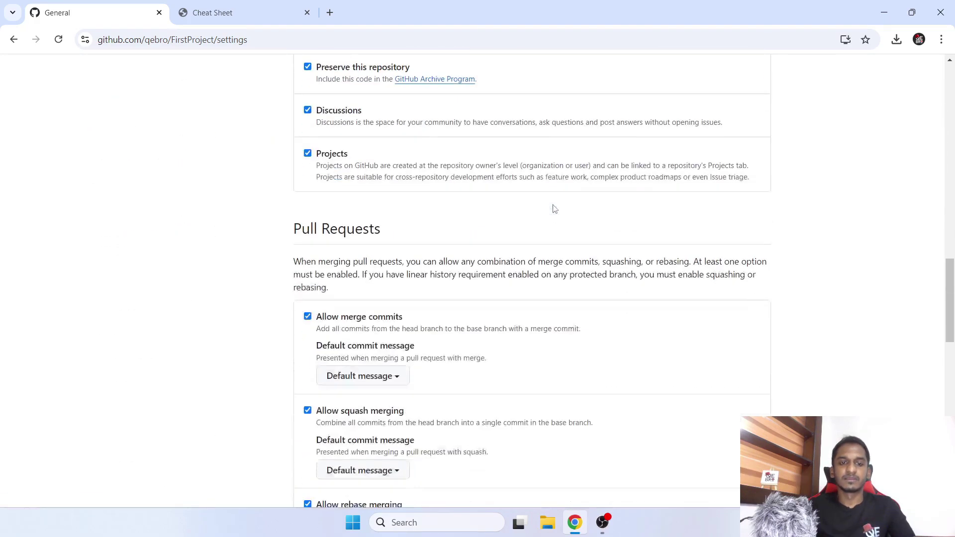
pyautogui.scroll(-6, 555, 207)
pyautogui.scroll(14, 555, 207)
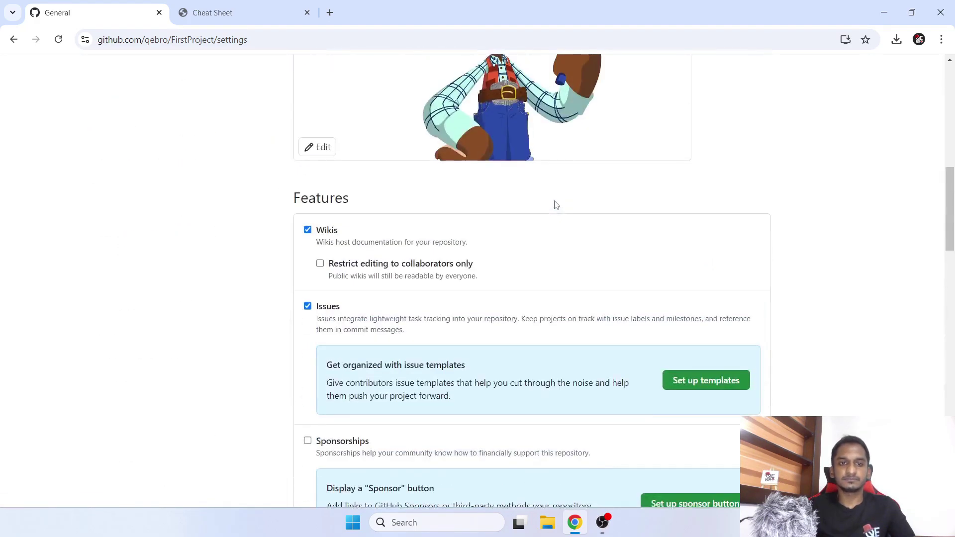
pyautogui.moveTo(293, 201); pyautogui.dragTo(356, 204)
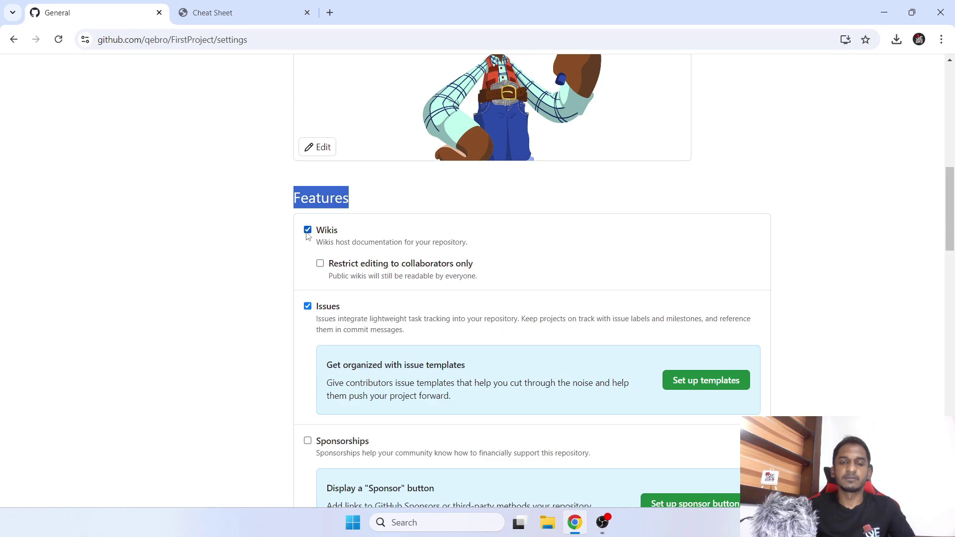
pyautogui.scroll(12, 279, 237)
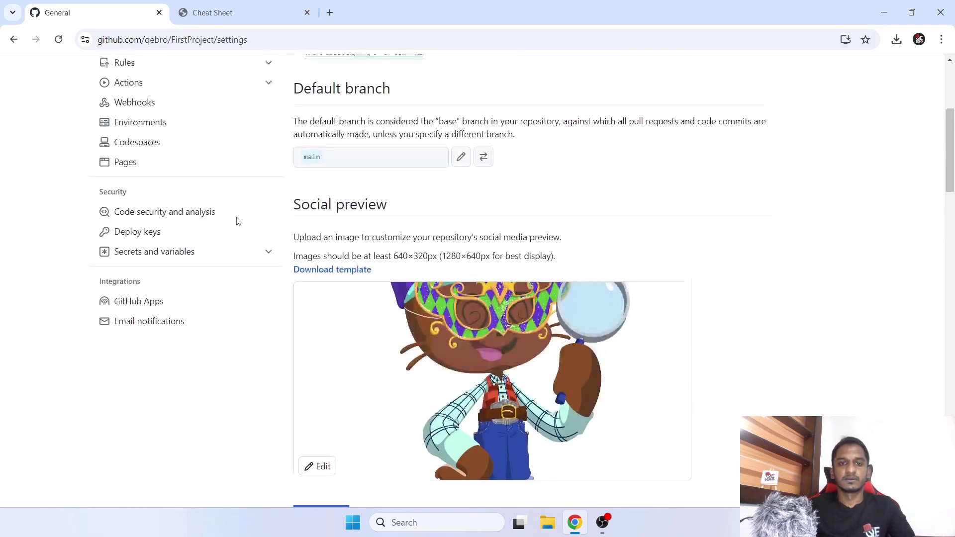
# Open the FirstProject wiki and start creating its first page
pyautogui.click(458, 112)
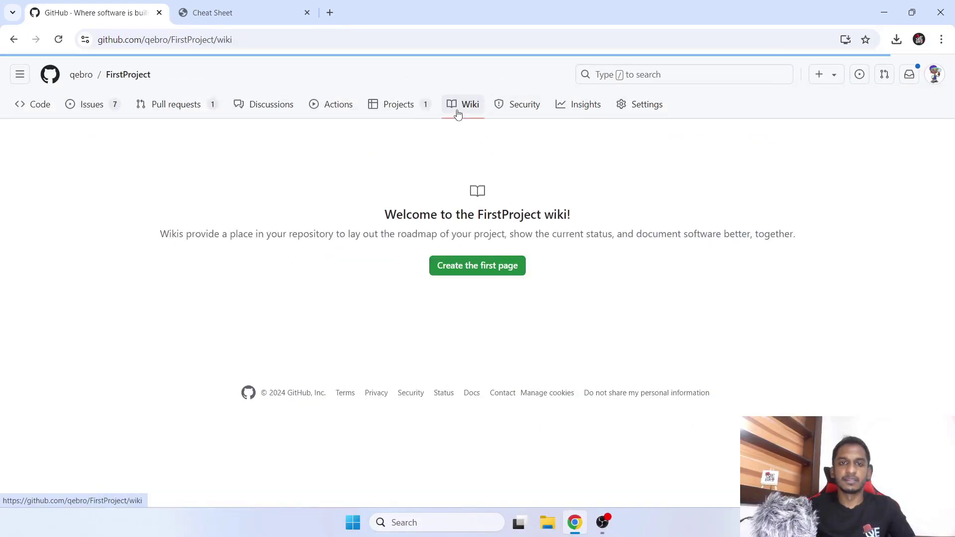
pyautogui.click(459, 272)
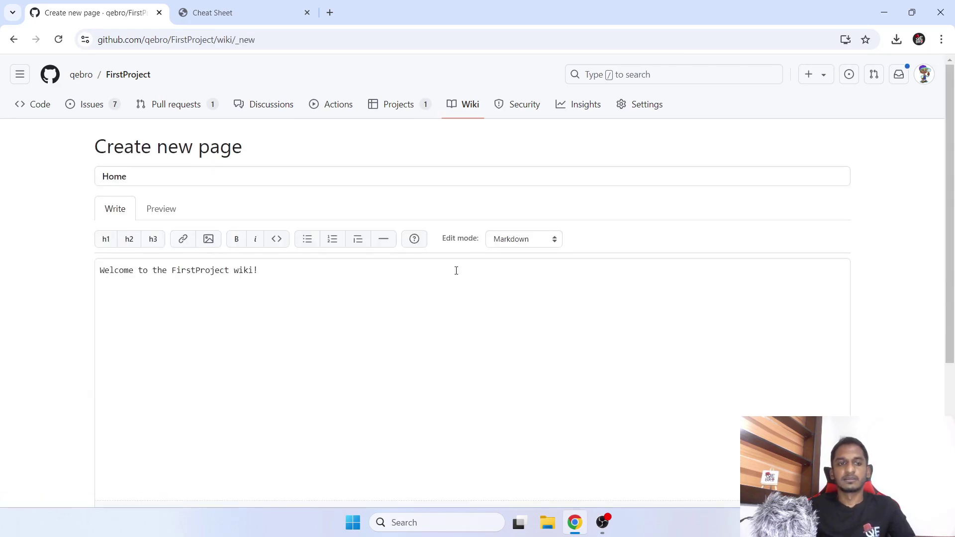
pyautogui.scroll(-3, 445, 277)
pyautogui.scroll(-1, 444, 277)
pyautogui.scroll(5, 443, 277)
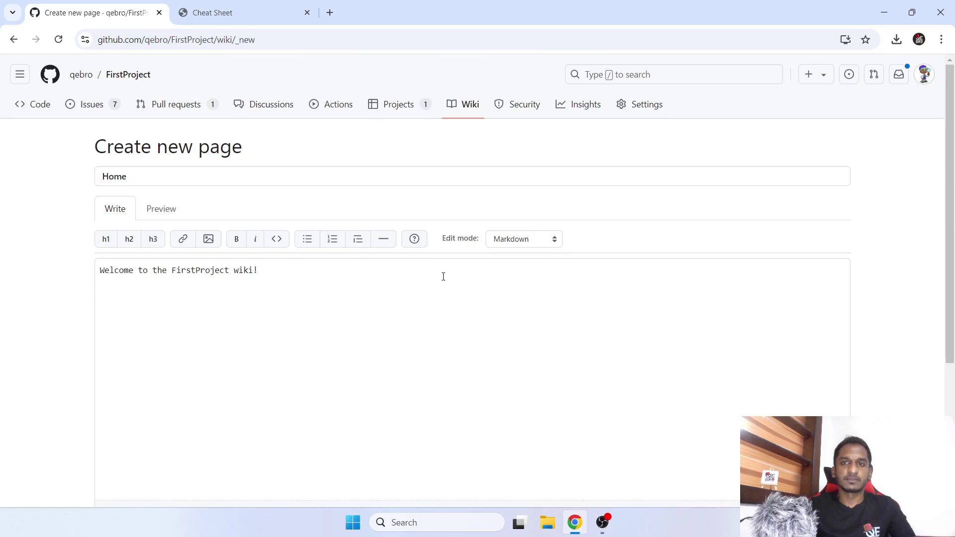
# Save the first wiki page with the title Home, the default welcome text and the edit message "Initial Home page"
pyautogui.click(142, 180)
pyautogui.hotkey('ctrl', 'a')
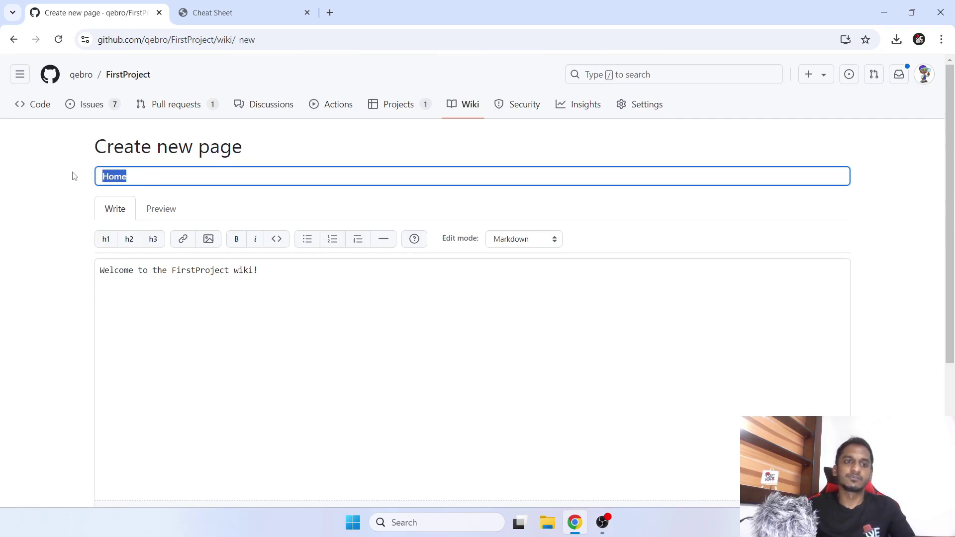
pyautogui.scroll(-3, 274, 211)
pyautogui.click(302, 208)
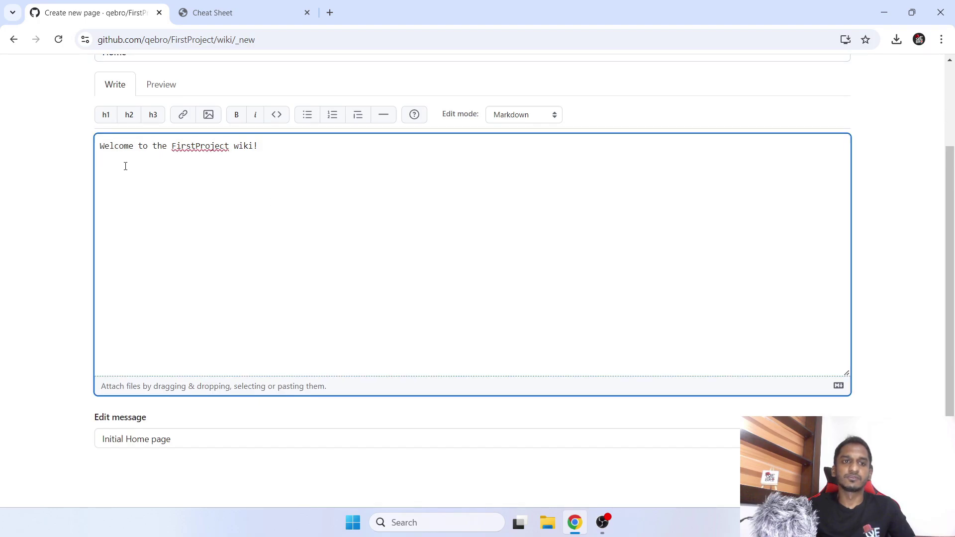
pyautogui.scroll(-2, 121, 166)
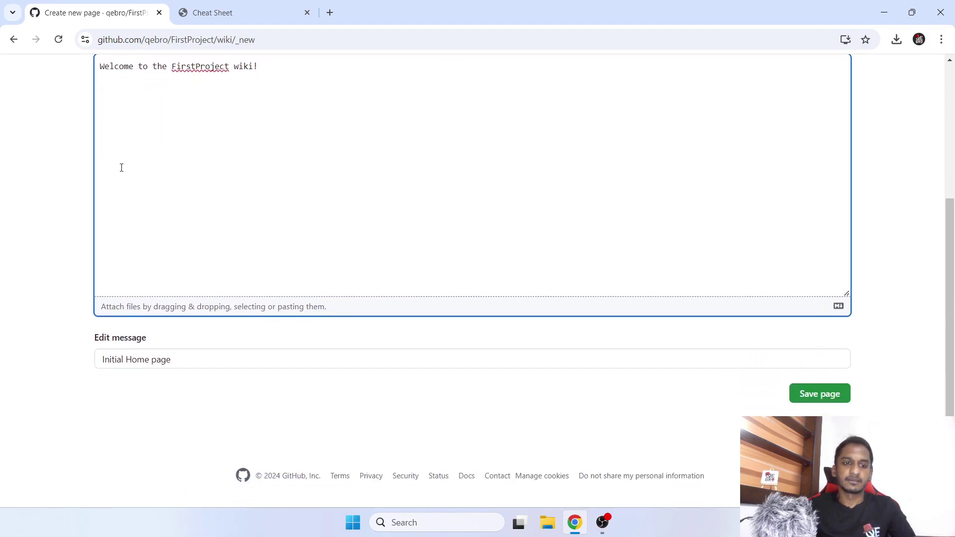
pyautogui.scroll(4, 121, 169)
pyautogui.scroll(-1, 149, 209)
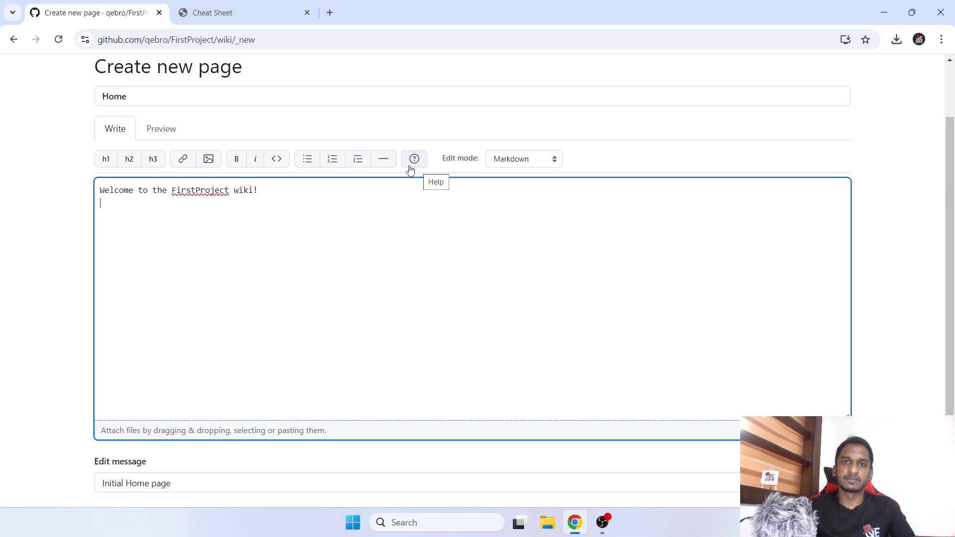
pyautogui.scroll(-3, 352, 218)
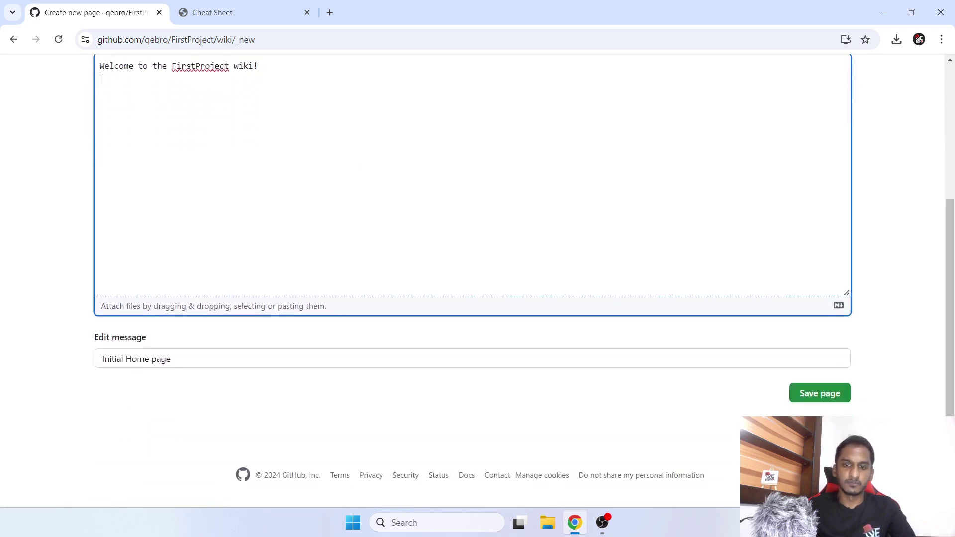
pyautogui.click(822, 401)
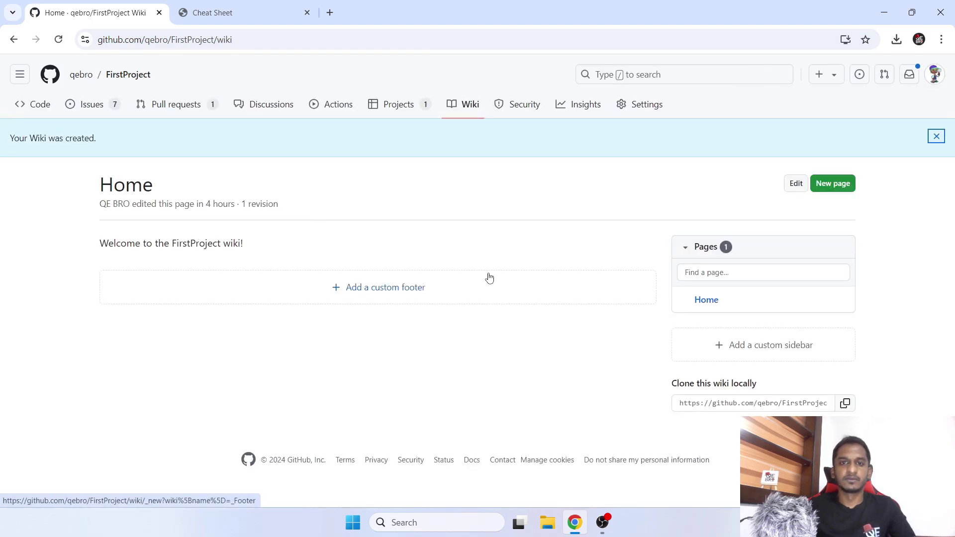
# View the wiki creation notice and the Home page's revision history, and return to the Home page
pyautogui.moveTo(5, 141); pyautogui.dragTo(148, 145)
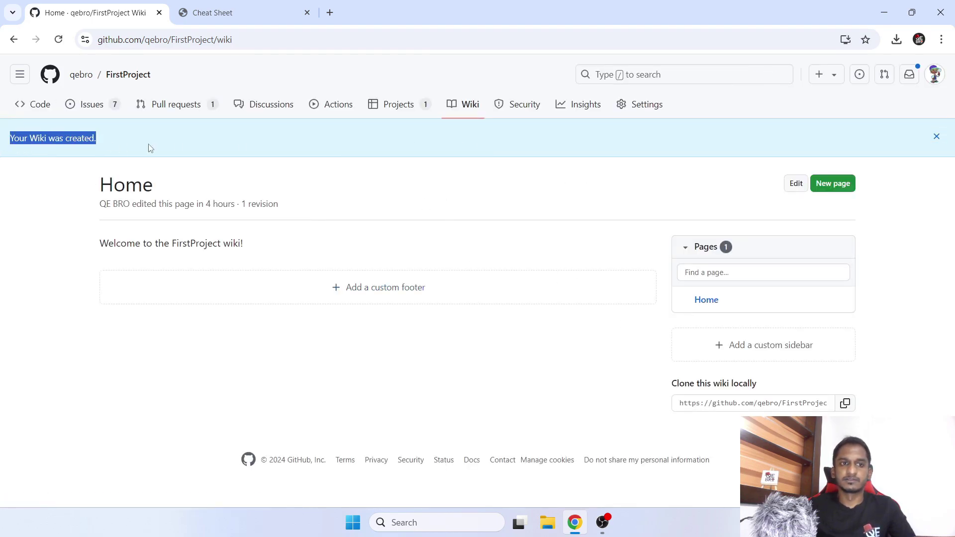
pyautogui.click(127, 199)
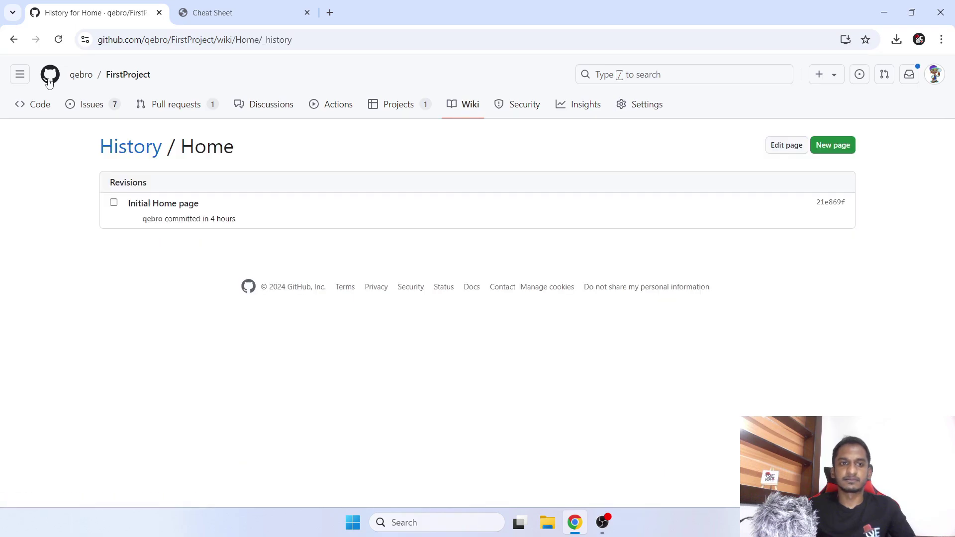
pyautogui.click(14, 40)
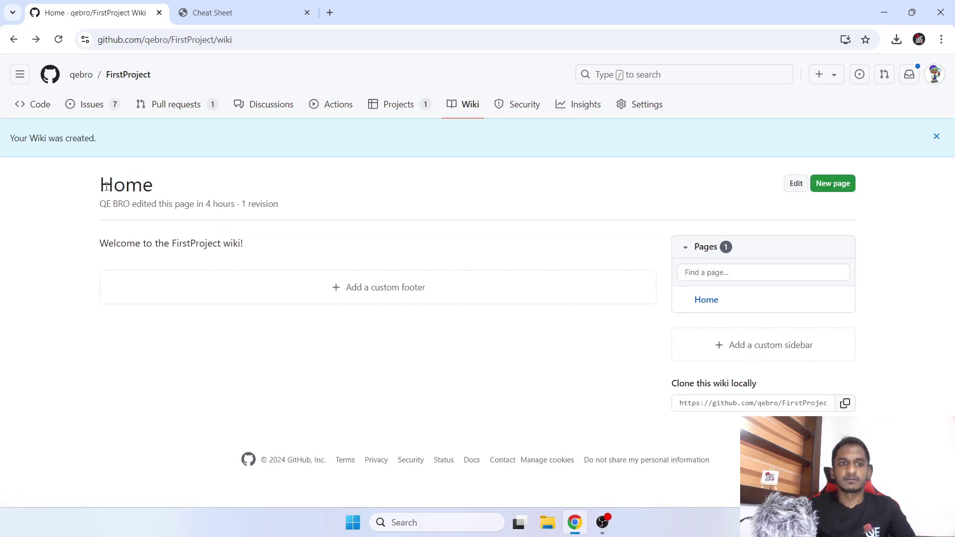
# Review the Home page's title, revision line and welcome text, and the URL for cloning the wiki locally
pyautogui.moveTo(106, 187); pyautogui.dragTo(174, 187)
pyautogui.moveTo(100, 206); pyautogui.dragTo(124, 206)
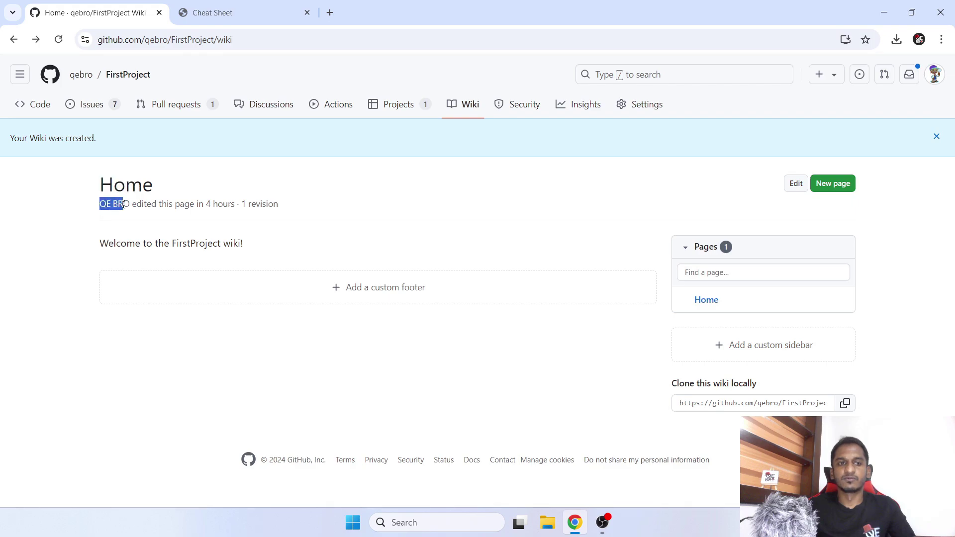
pyautogui.moveTo(183, 204); pyautogui.dragTo(309, 211)
pyautogui.click(283, 209)
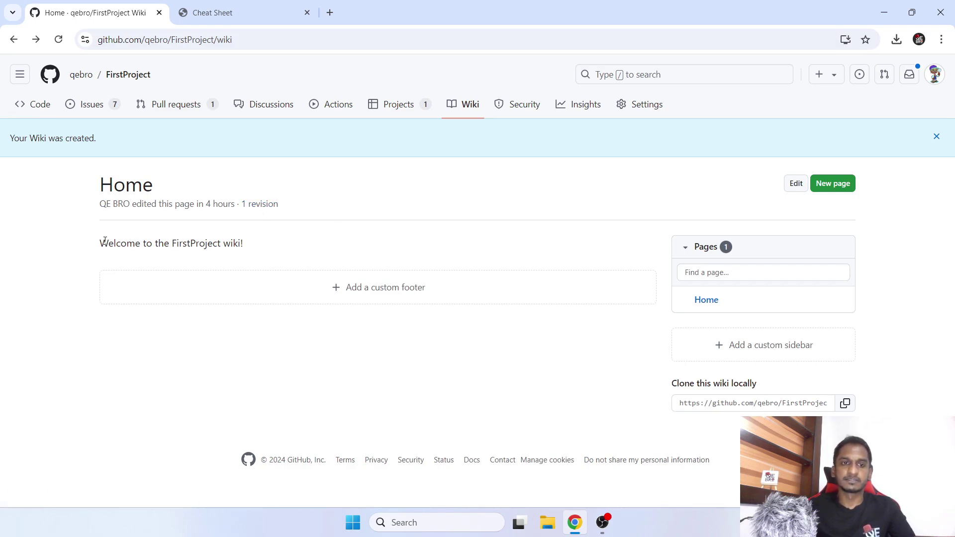
pyautogui.moveTo(99, 243); pyautogui.dragTo(252, 245)
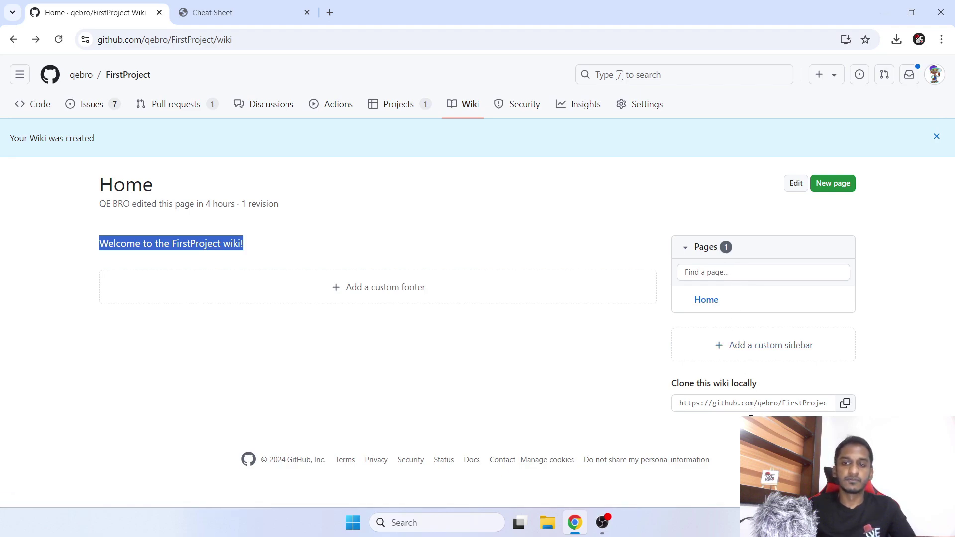
pyautogui.click(684, 405)
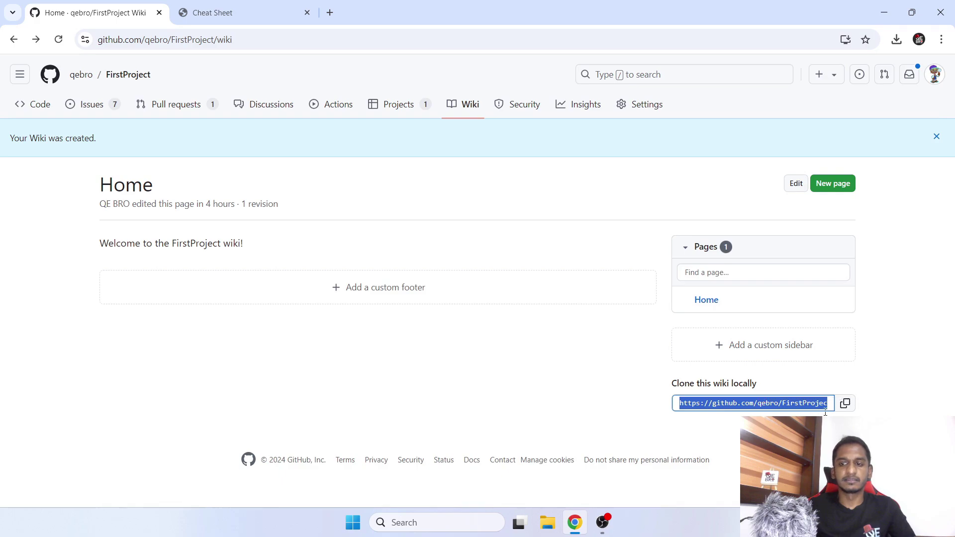
pyautogui.click(530, 360)
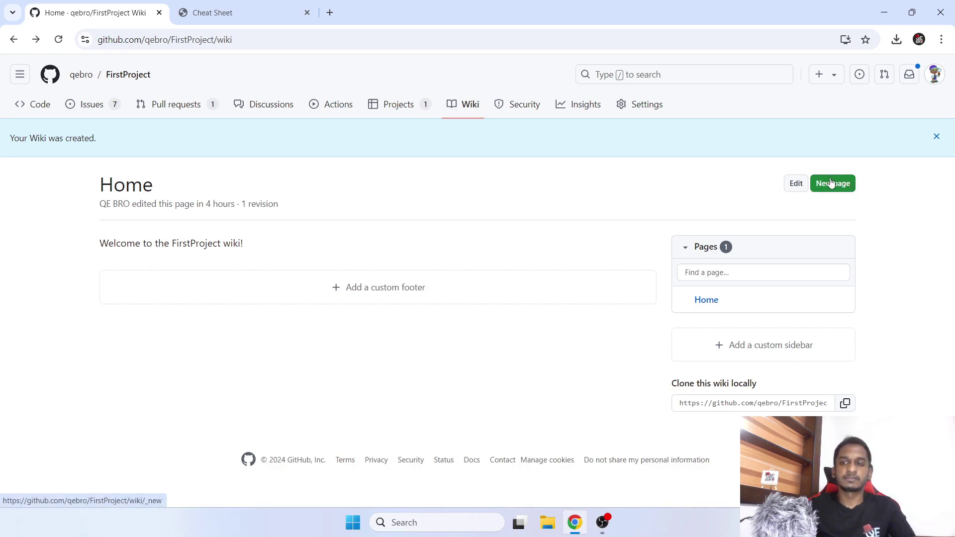
# Open the wiki's Home page for editing and delete all of its body text
pyautogui.click(796, 184)
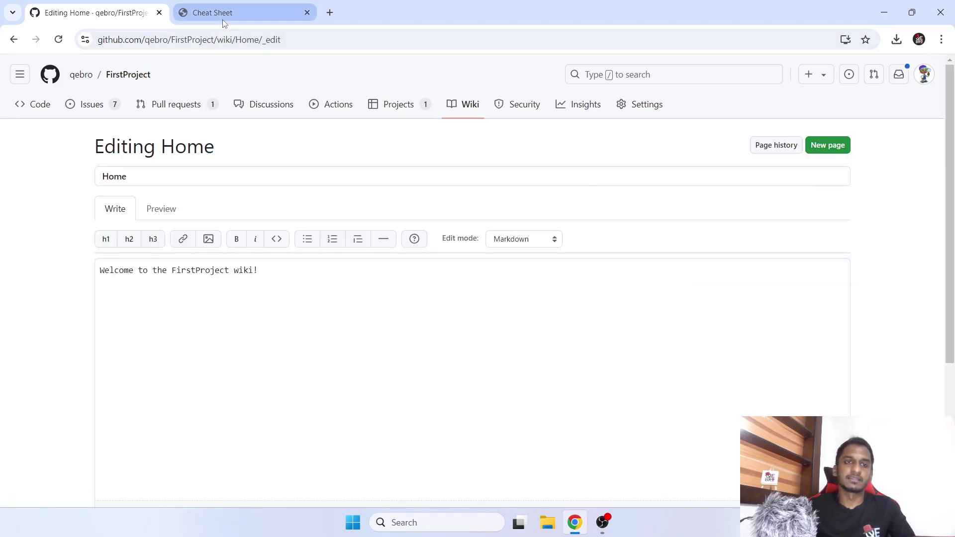
pyautogui.moveTo(222, 19)
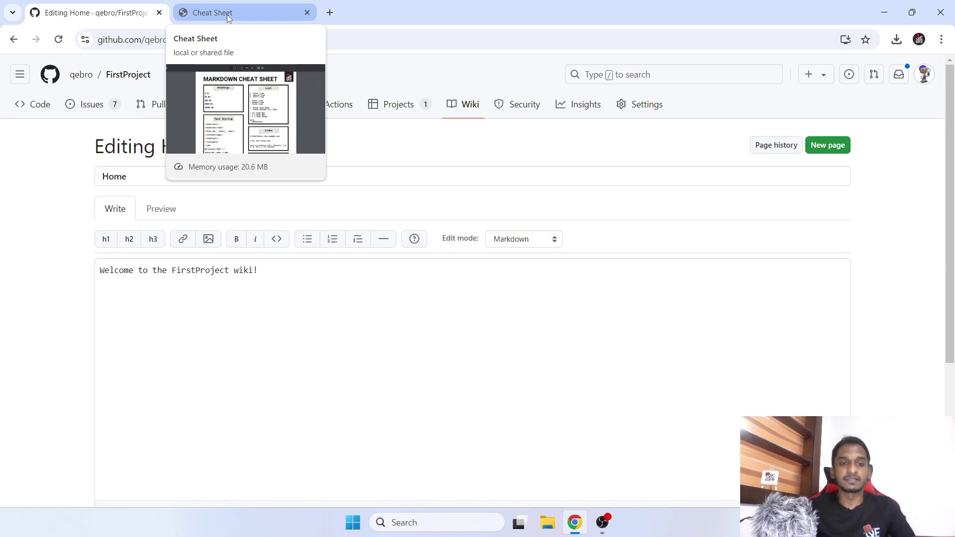
pyautogui.click(266, 281)
pyautogui.hotkey('ctrl', 'a')
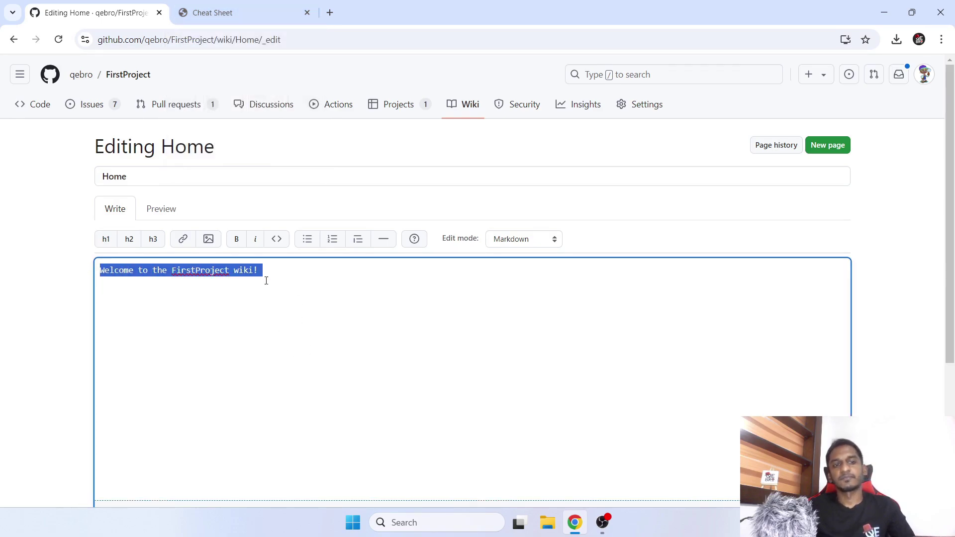
pyautogui.press('BackSpace')
# Check the heading syntax on the Markdown cheat sheet and write the level-one heading "# Title One" in the Home page body
pyautogui.click(219, 12)
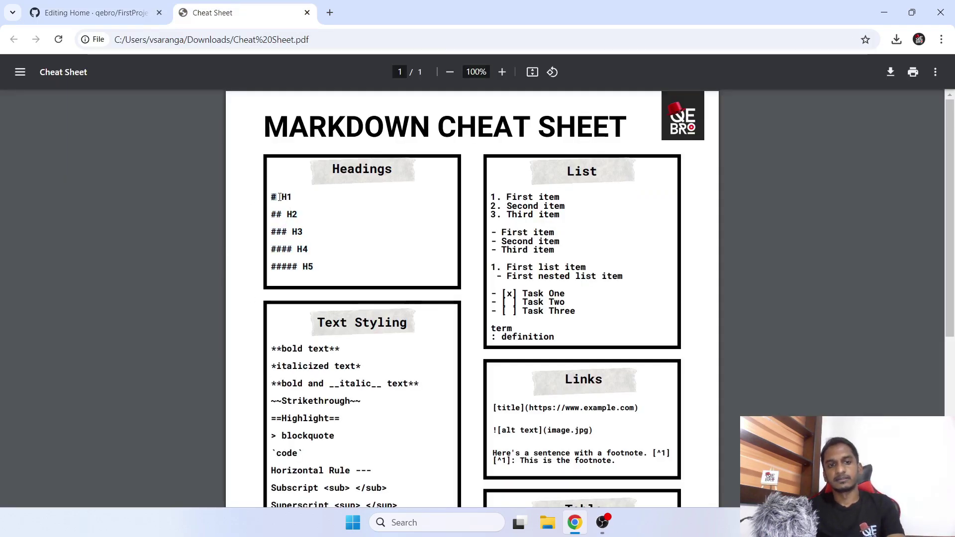
pyautogui.hotkey('ctrl', 'shift', 'Tab')
pyautogui.write('#')
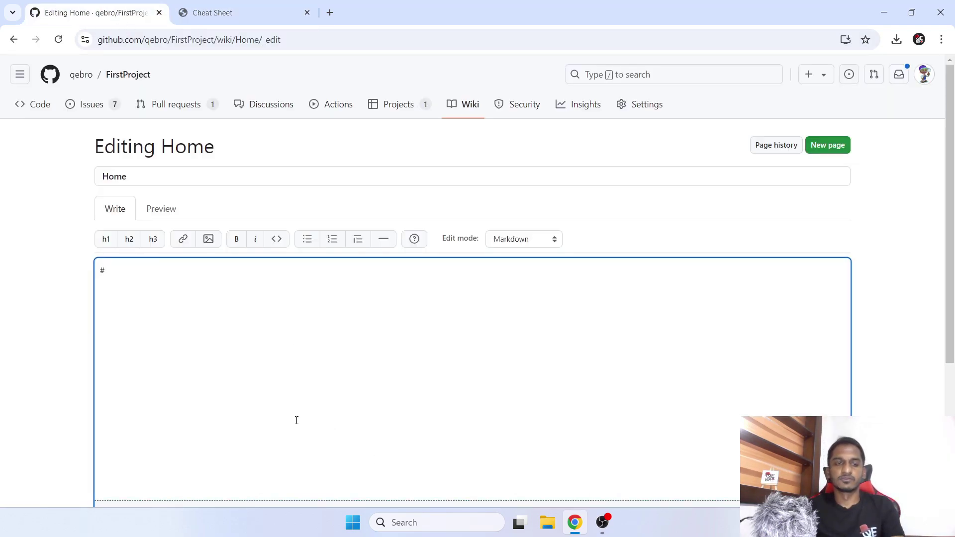
pyautogui.hotkey('ctrl', 'a')
pyautogui.press('BackSpace')
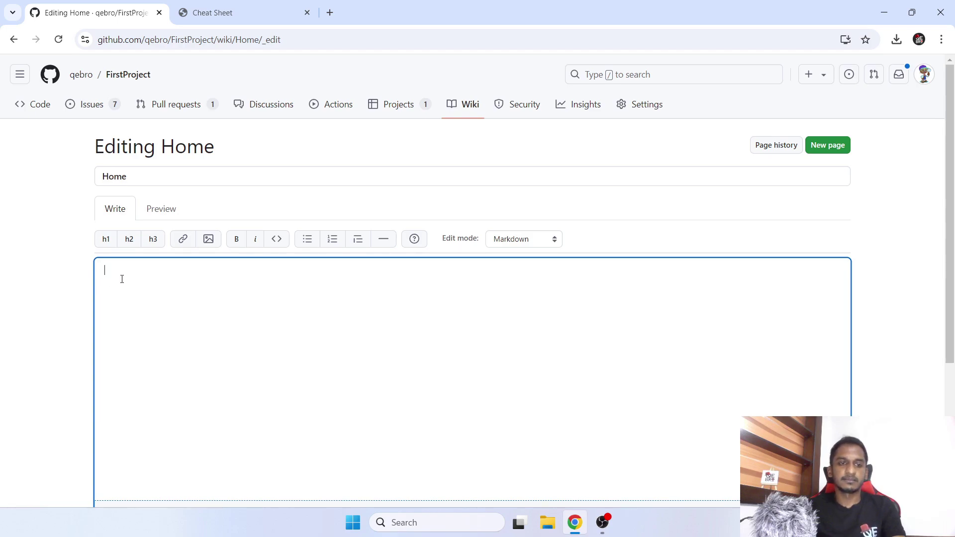
pyautogui.write('# Tile')
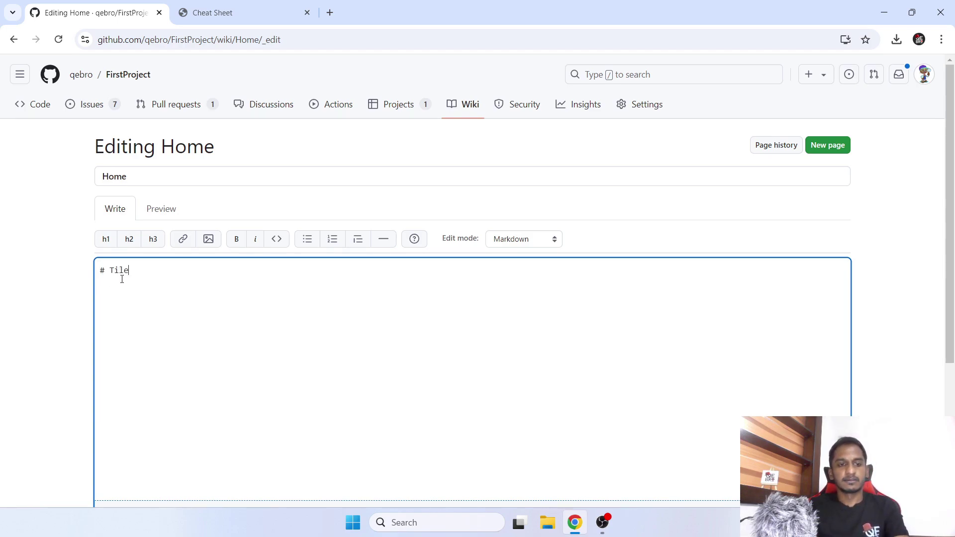
pyautogui.press('BackSpace')
pyautogui.press('BackSpace')
pyautogui.write('tle Ome')
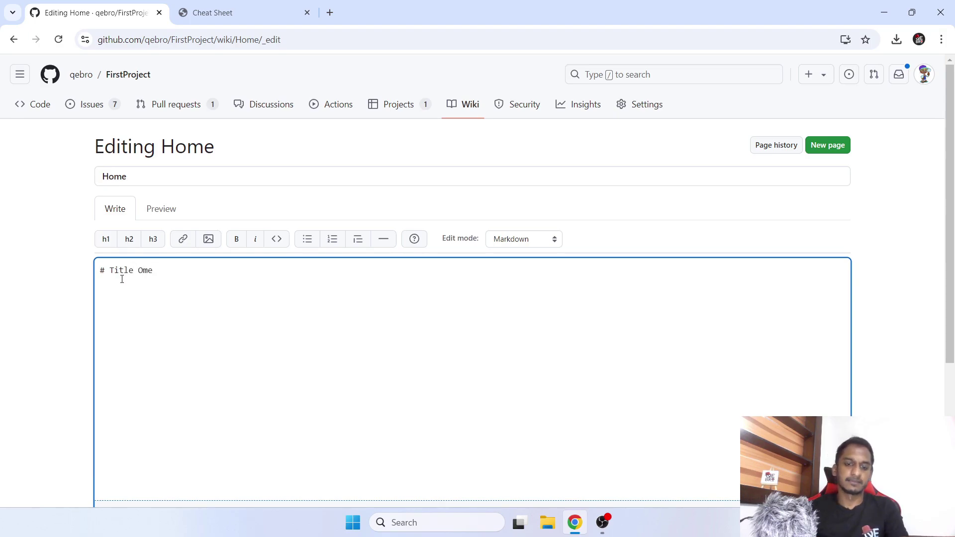
pyautogui.press('BackSpace')
pyautogui.press('BackSpace')
pyautogui.write('ne')
# Preview how the Title One heading renders and return to the Markdown source
pyautogui.scroll(-4, 660, 270)
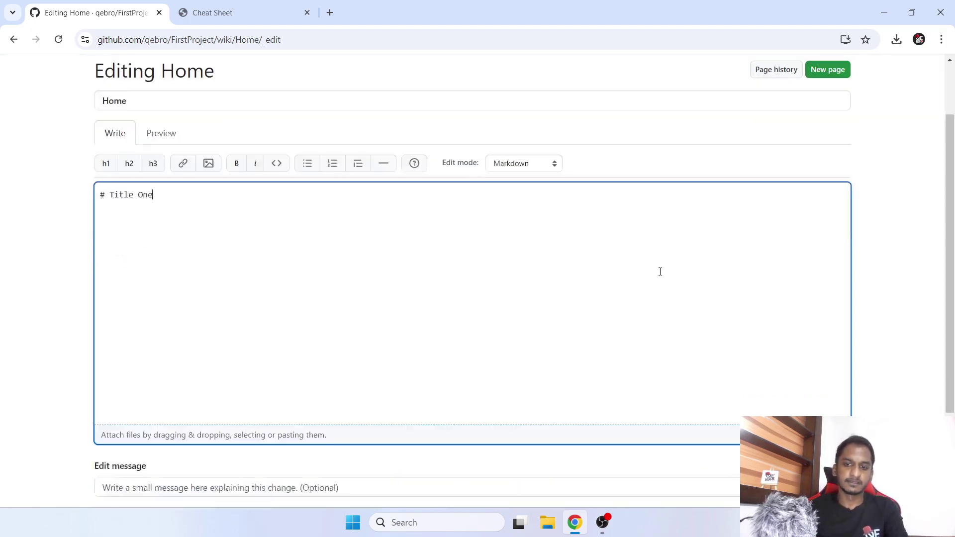
pyautogui.scroll(4, 754, 373)
pyautogui.scroll(-4, 165, 227)
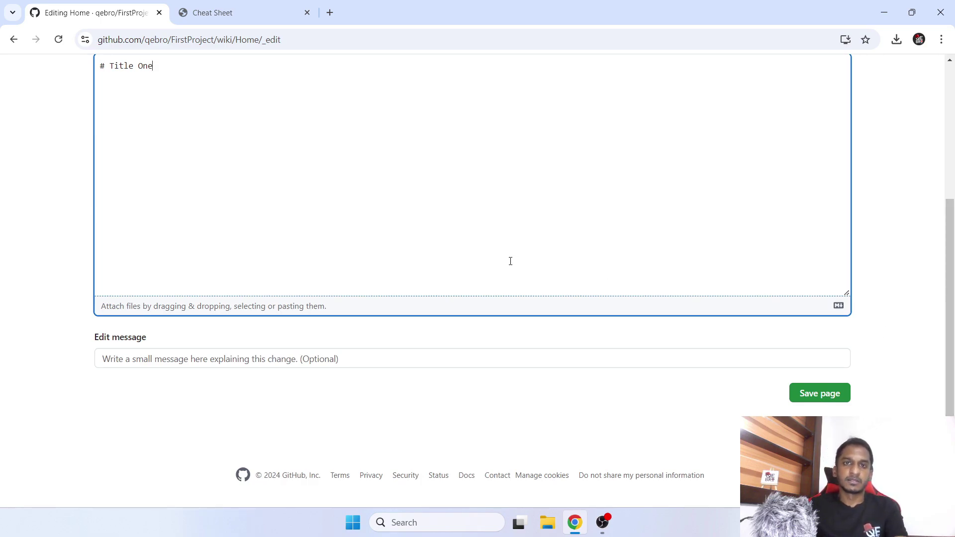
pyautogui.scroll(5, 508, 260)
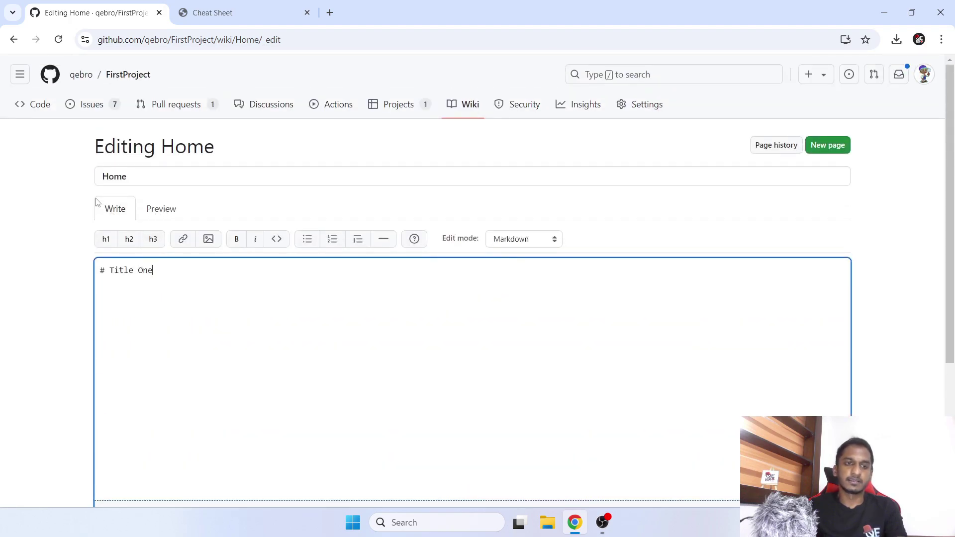
pyautogui.click(165, 209)
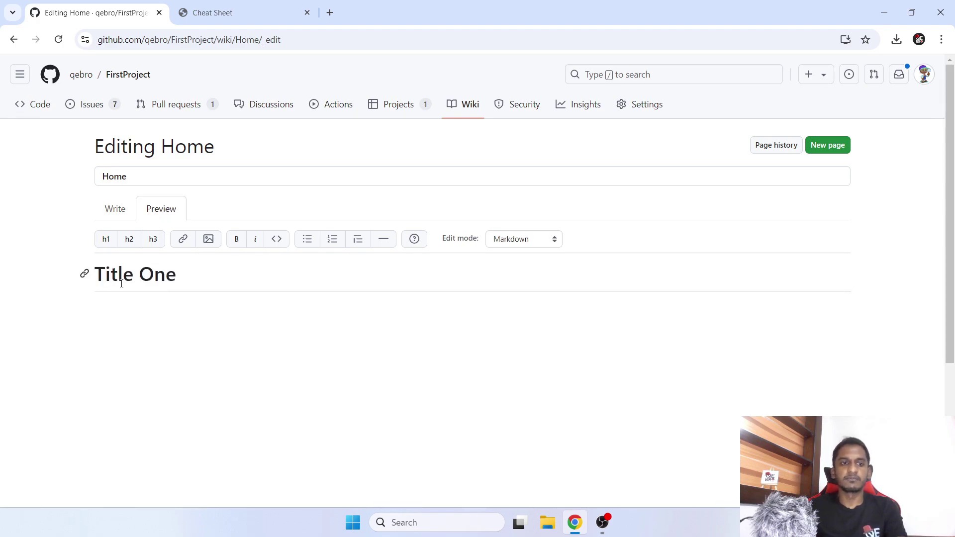
pyautogui.moveTo(98, 275); pyautogui.dragTo(177, 277)
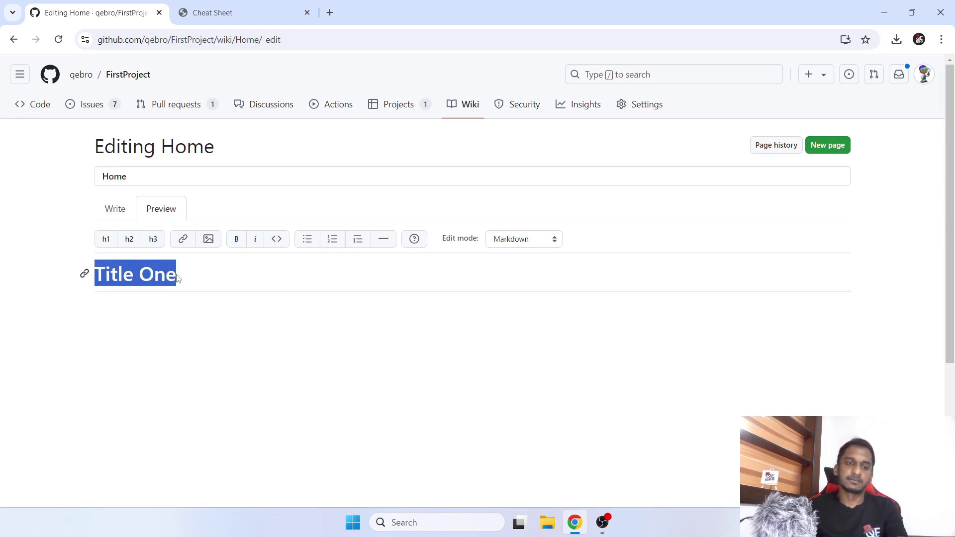
pyautogui.click(184, 308)
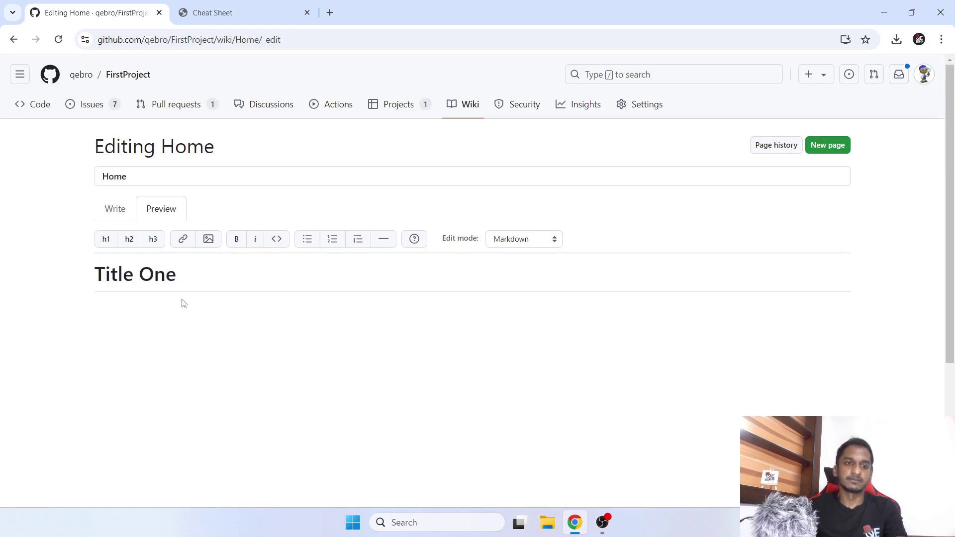
pyautogui.click(123, 209)
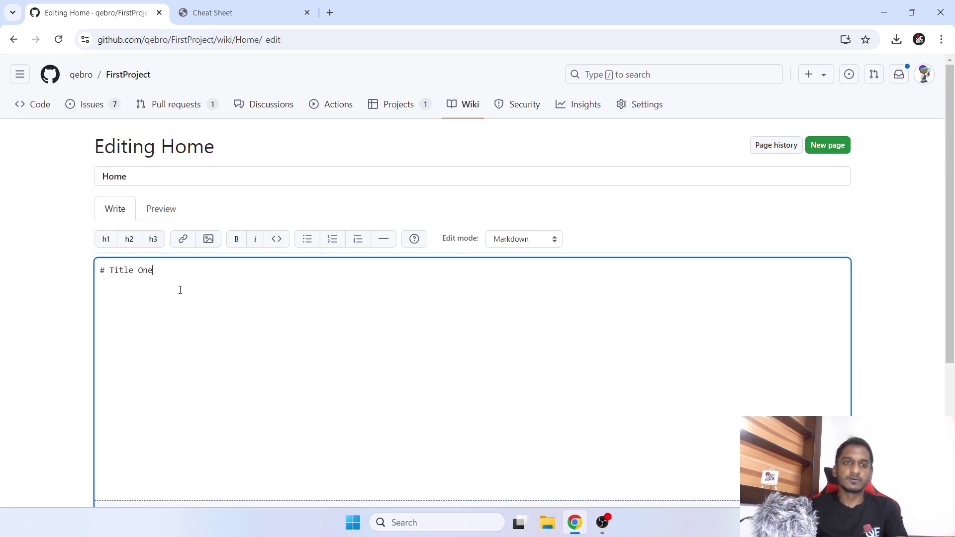
pyautogui.click(166, 217)
pyautogui.click(120, 214)
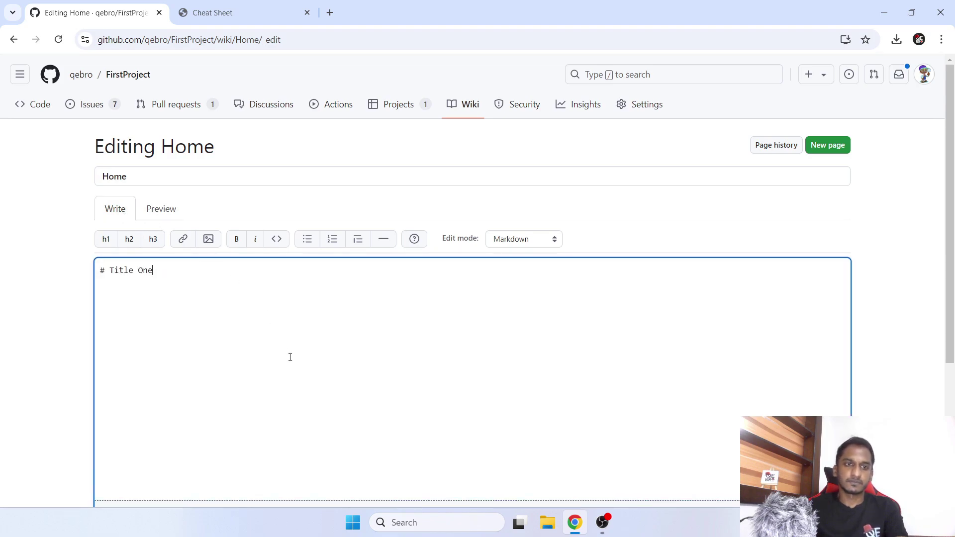
# Add the level-two heading "## Title Two" on a new line below Title One
pyautogui.press('Return')
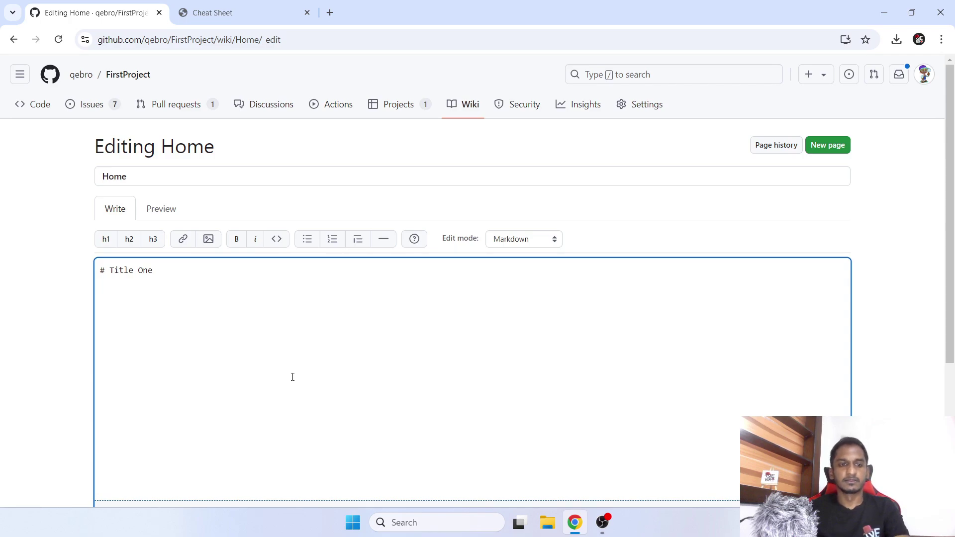
pyautogui.write('##')
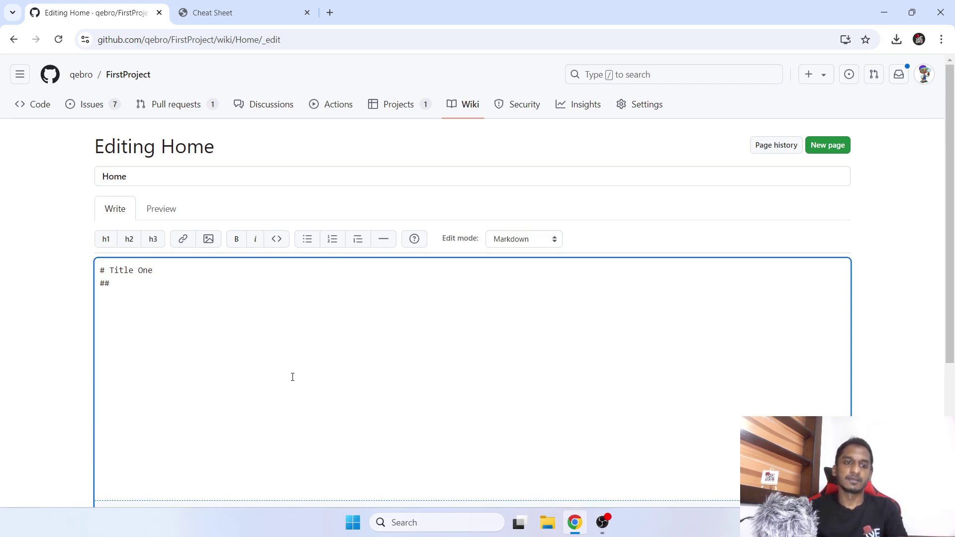
pyautogui.write(' Title Twp')
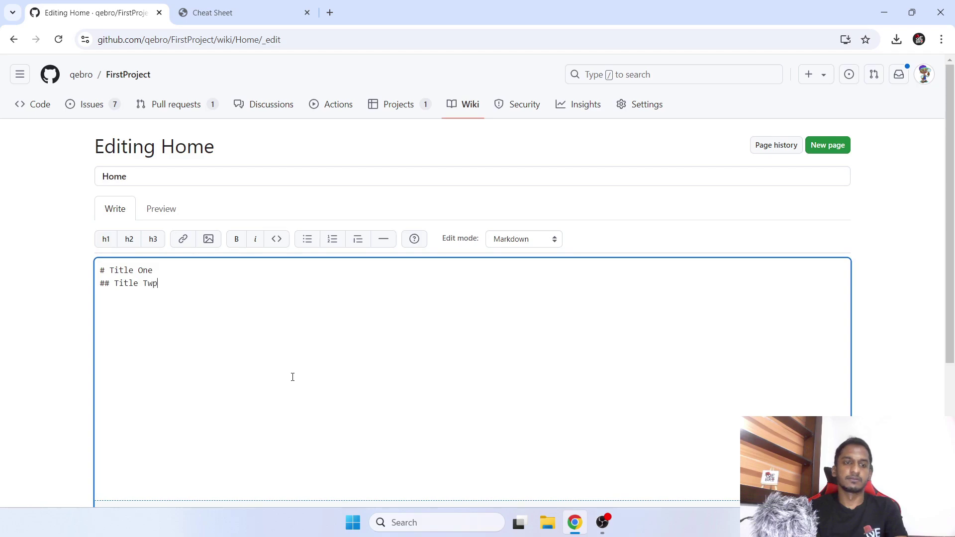
pyautogui.press('BackSpace')
pyautogui.write('o')
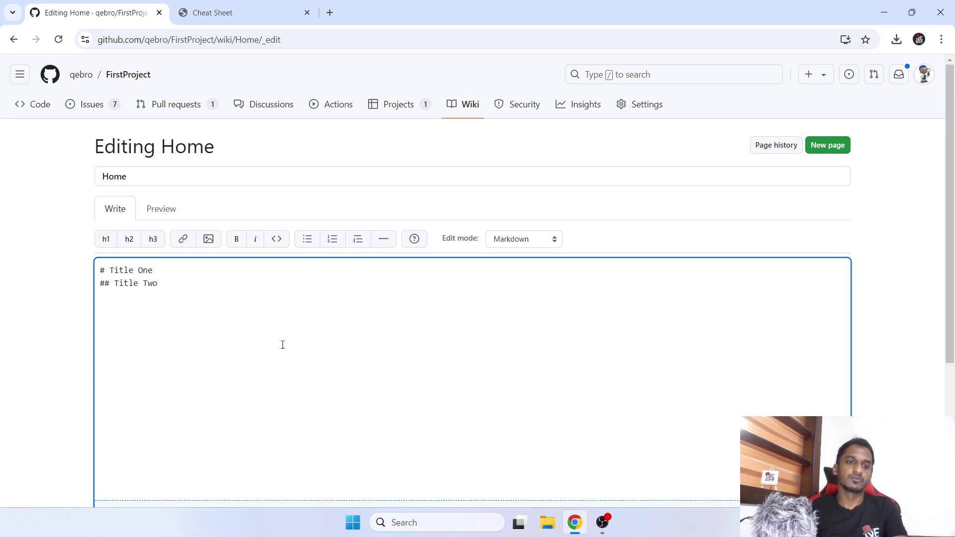
# Preview both headings to compare the sizes of Title One and Title Two, and return to the Markdown source
pyautogui.click(165, 208)
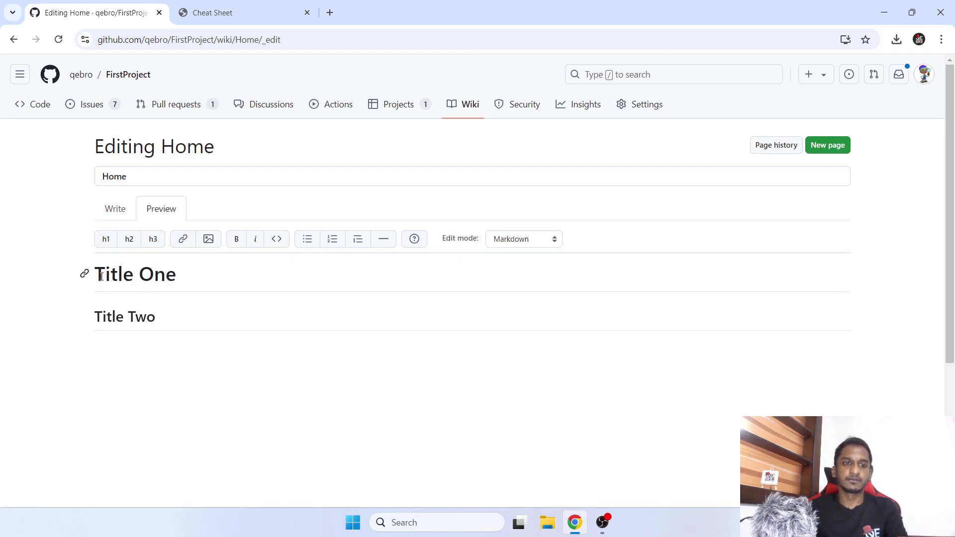
pyautogui.moveTo(100, 276); pyautogui.dragTo(198, 279)
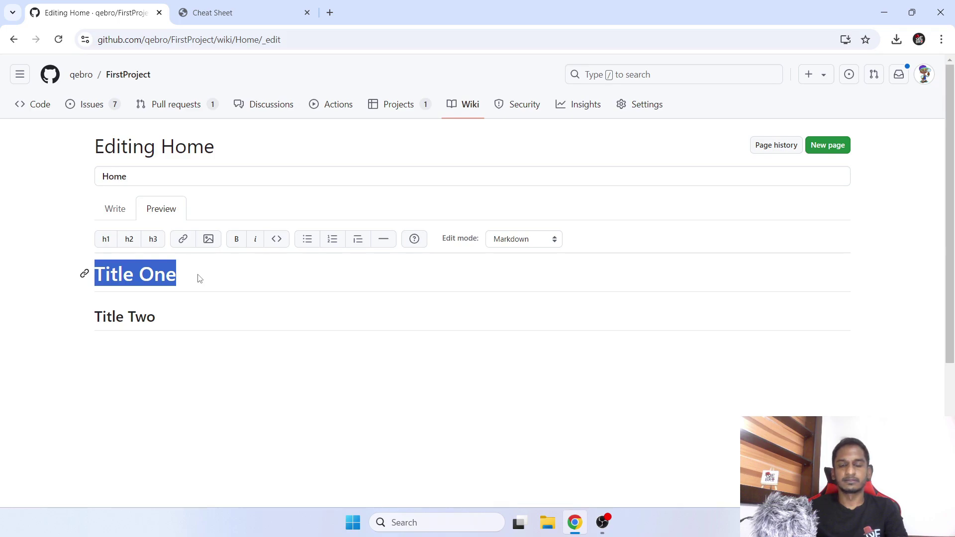
pyautogui.moveTo(94, 317); pyautogui.dragTo(162, 324)
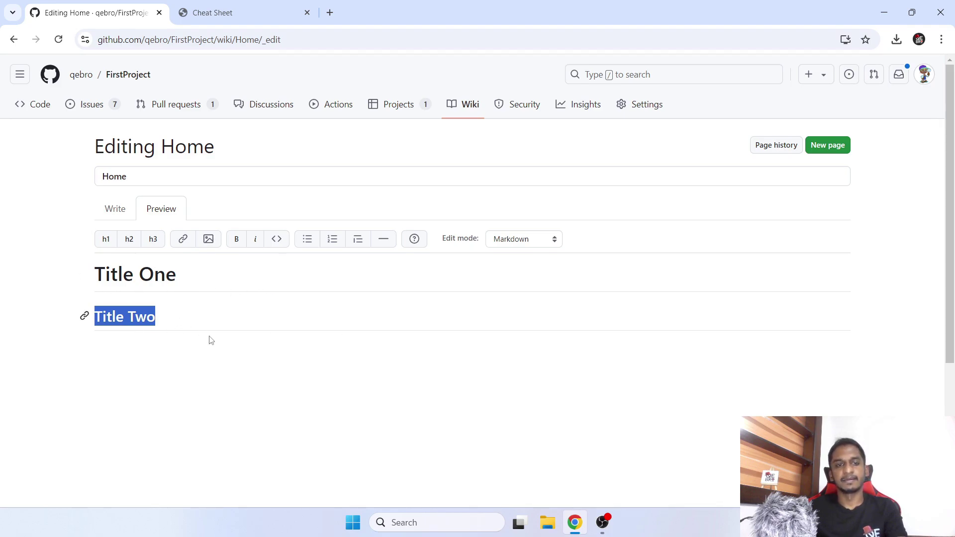
pyautogui.click(116, 211)
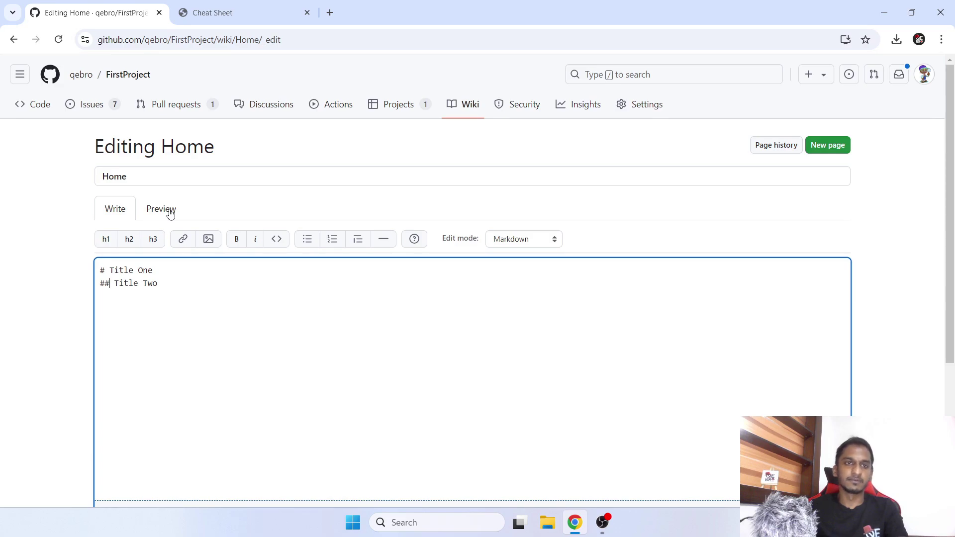
# Review the cheat sheet's heading and text styling syntax, and write "this is my paragraph." on a new line below Title Two
pyautogui.click(182, 299)
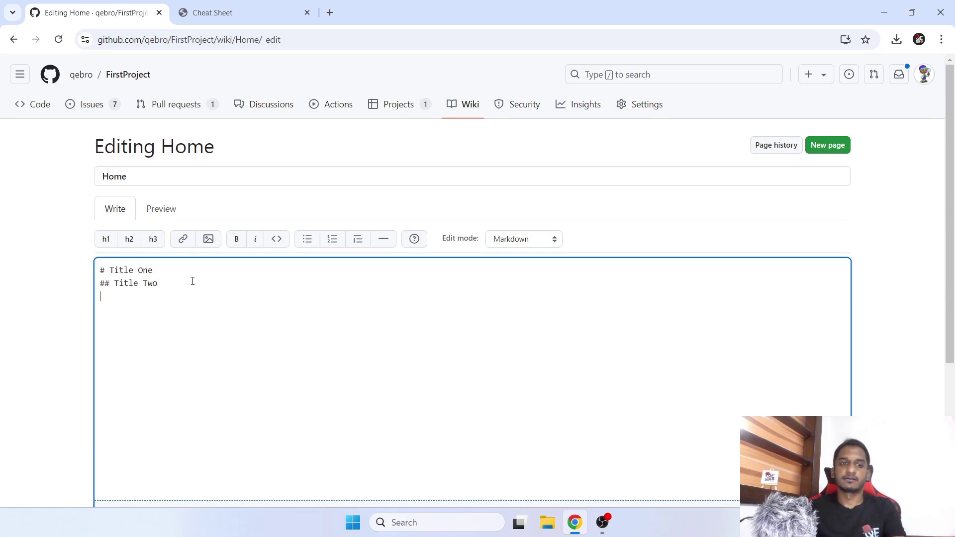
pyautogui.click(217, 5)
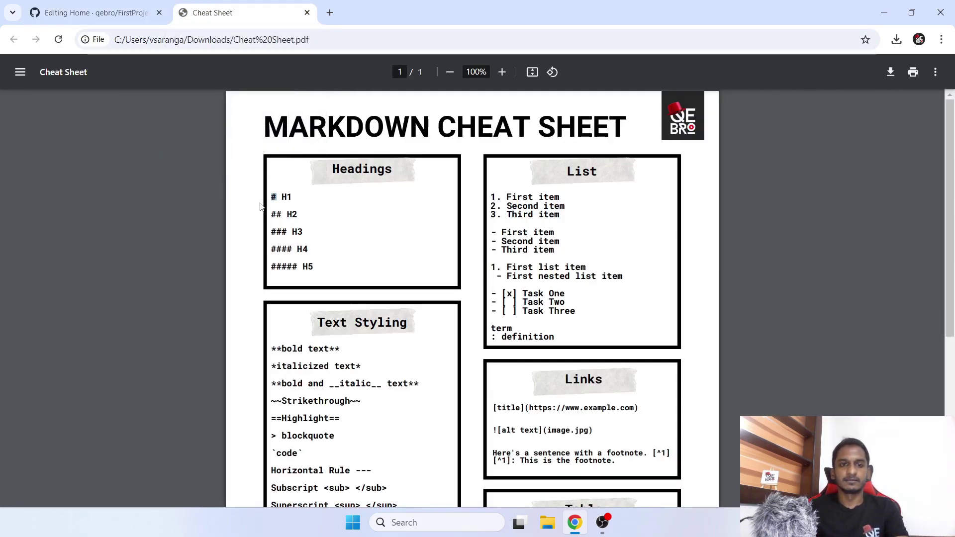
pyautogui.scroll(-4, 291, 245)
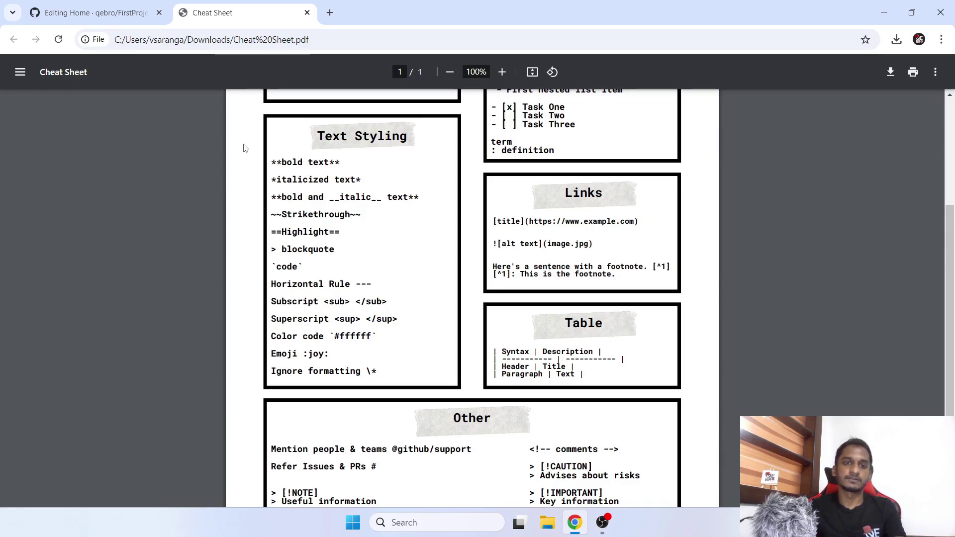
pyautogui.click(94, 12)
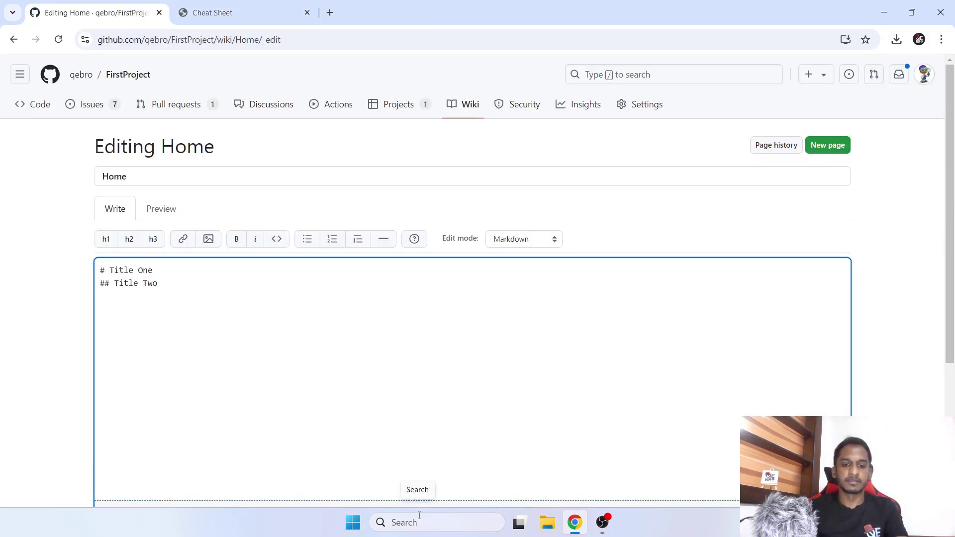
pyautogui.press('Return')
pyautogui.write('this is my')
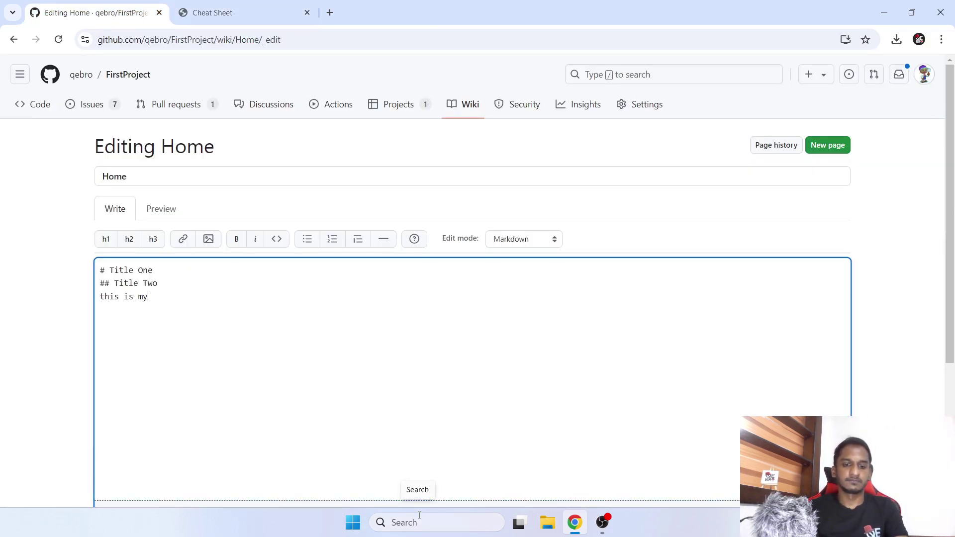
pyautogui.write(' paragra')
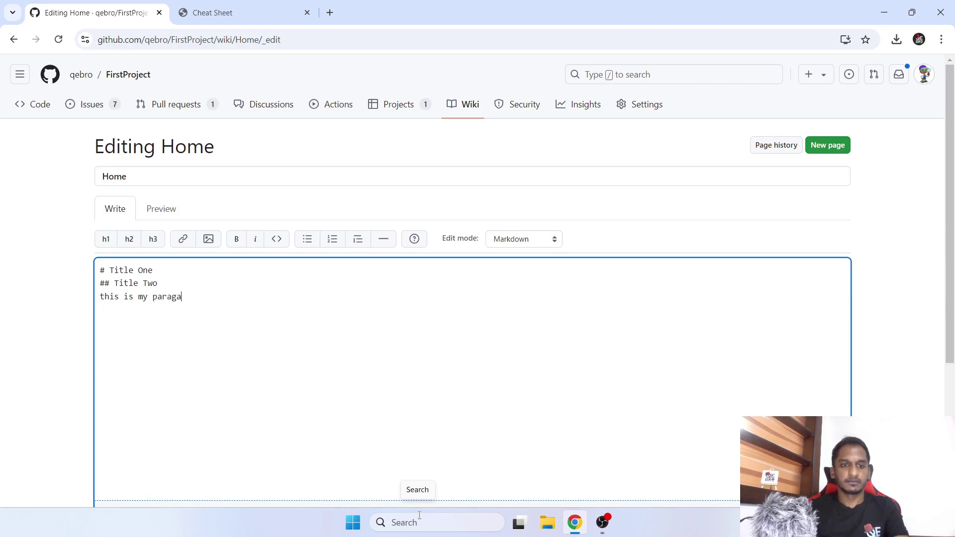
pyautogui.write('ph.')
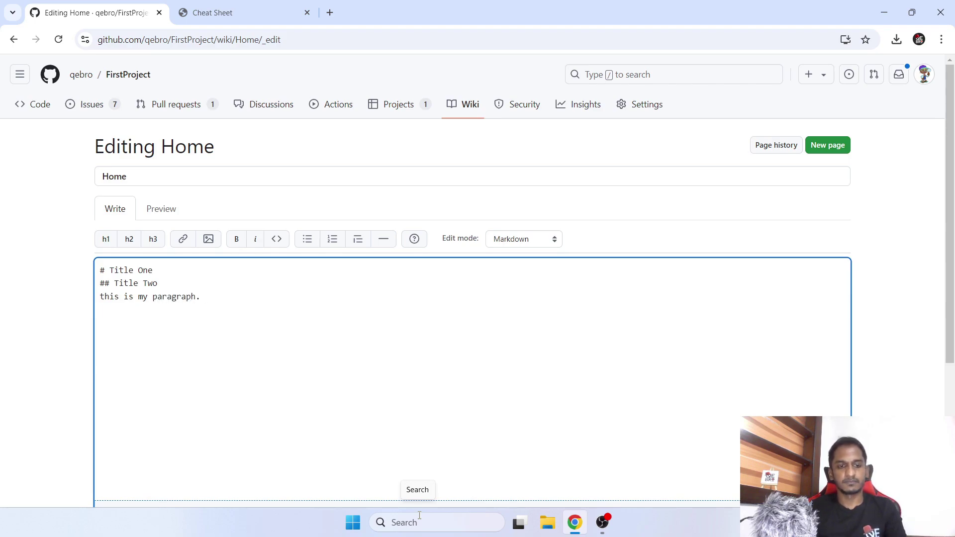
# Copy the sentence "this is my paragraph." and repeat it within the same paragraph until it occurs 23 times
pyautogui.hotkey('shift', 'Home')
pyautogui.hotkey('ctrl', 'c')
pyautogui.press('End')
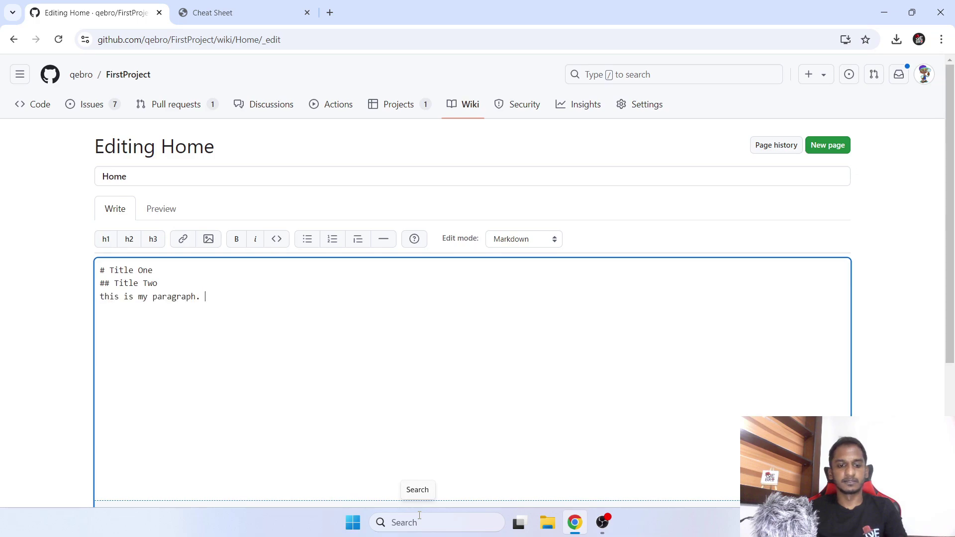
pyautogui.hotkey('ctrl', 'v')
pyautogui.hotkey('ctrl', 'v')
pyautogui.hotkey('ctrl', 'v')
pyautogui.hotkey('ctrl', 'v')
pyautogui.hotkey('ctrl', 'v')
pyautogui.hotkey('ctrl', 'v')
pyautogui.hotkey('ctrl', 'v')
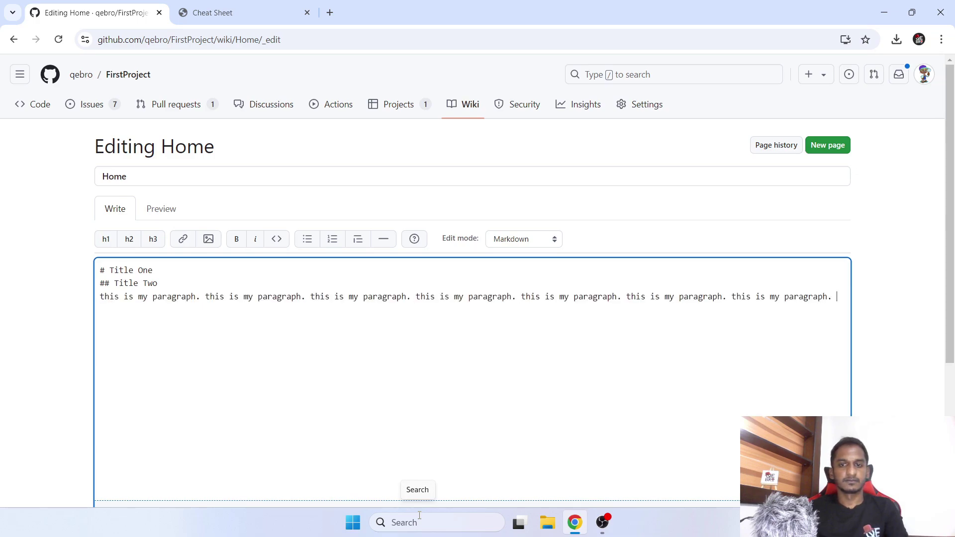
pyautogui.hotkey('ctrl', 'v')
pyautogui.hotkey('ctrl', 'v')
pyautogui.hotkey('ctrl', 'v')
pyautogui.hotkey('ctrl', 'v')
pyautogui.hotkey('ctrl', 'v')
pyautogui.hotkey('ctrl', 'v')
pyautogui.hotkey('ctrl', 'v')
pyautogui.hotkey('ctrl', 'v')
pyautogui.hotkey('ctrl', 'v')
pyautogui.hotkey('ctrl', 'v')
pyautogui.hotkey('ctrl', 'v')
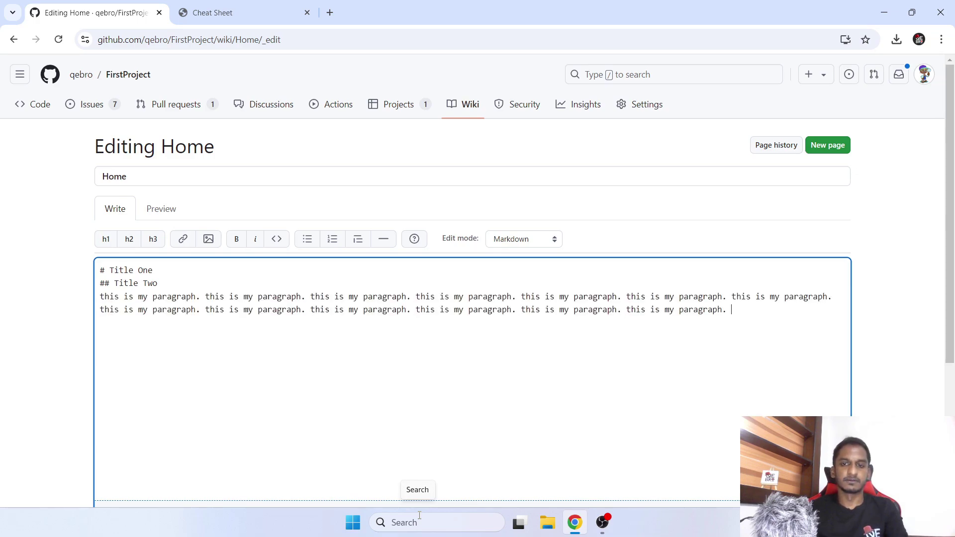
pyautogui.hotkey('ctrl', 'v')
pyautogui.hotkey('ctrl', 'v')
pyautogui.hotkey('ctrl', 'v')
pyautogui.hotkey('ctrl', 'v')
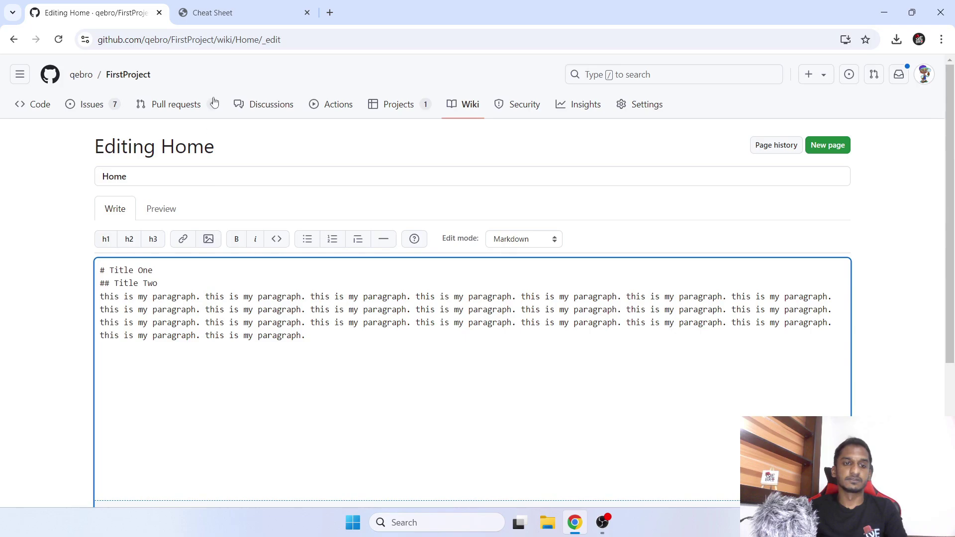
# Check the cheat sheet's bold syntax and wrap the word "paragraph" in the first sentence in double asterisks
pyautogui.click(214, 13)
pyautogui.moveTo(304, 163); pyautogui.dragTo(328, 164)
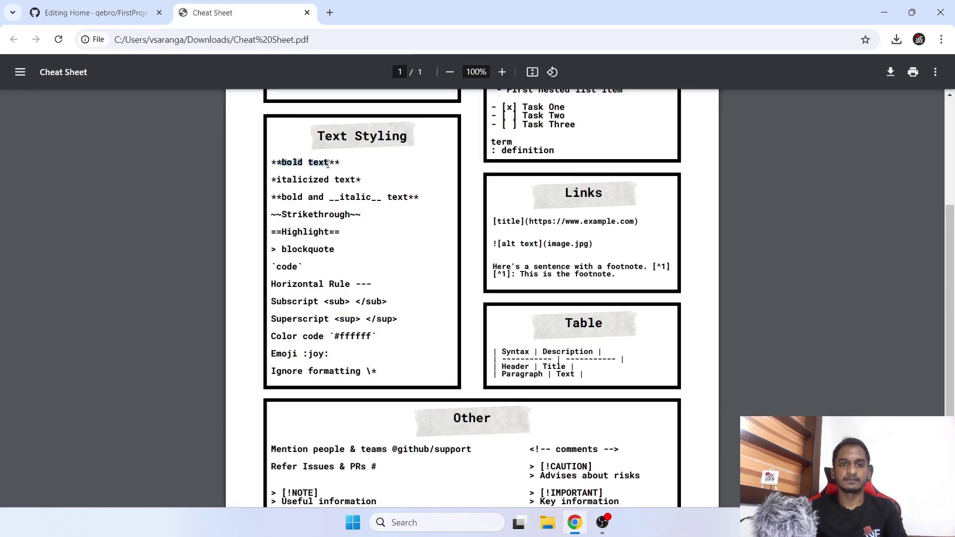
pyautogui.click(96, 13)
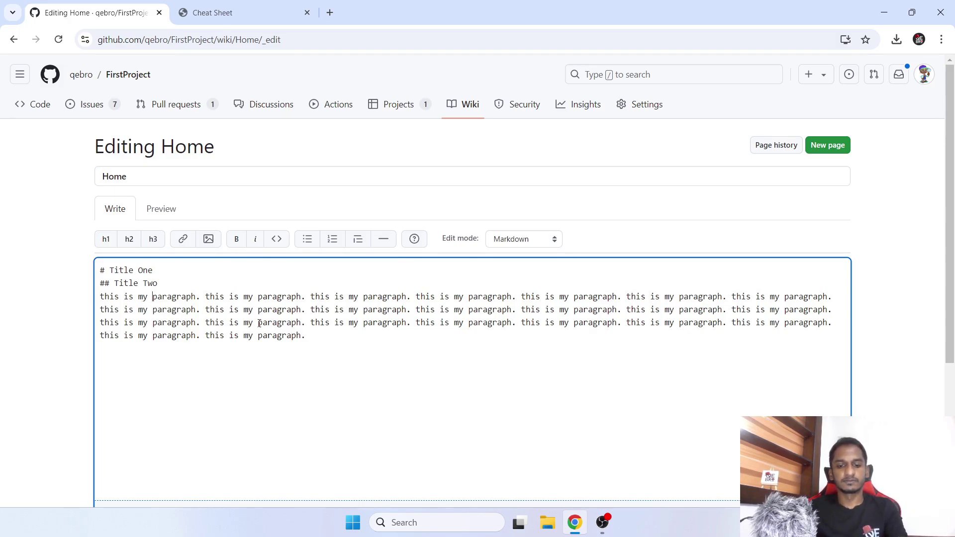
pyautogui.write('**')
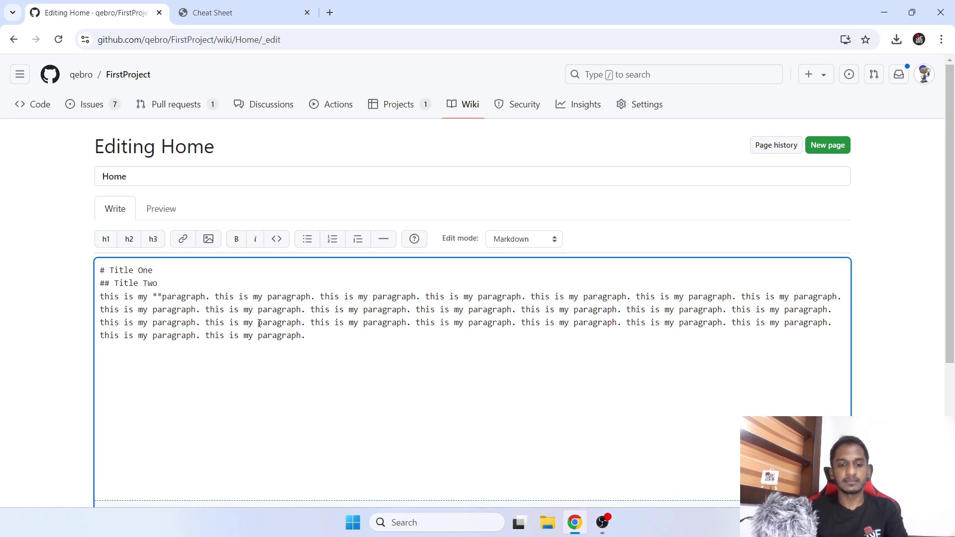
pyautogui.write('**')
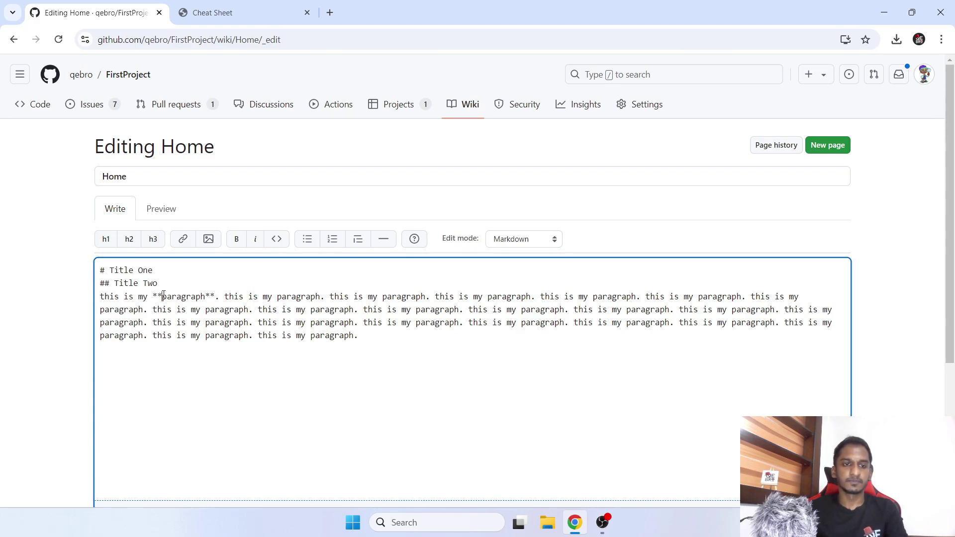
pyautogui.moveTo(149, 296); pyautogui.dragTo(219, 296)
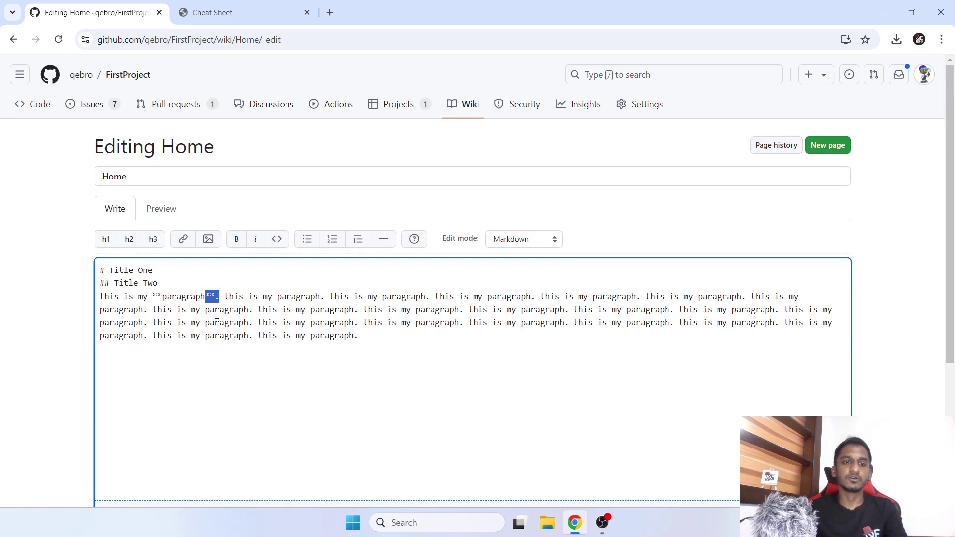
pyautogui.moveTo(163, 296); pyautogui.dragTo(153, 296)
pyautogui.moveTo(215, 296); pyautogui.dragTo(208, 296)
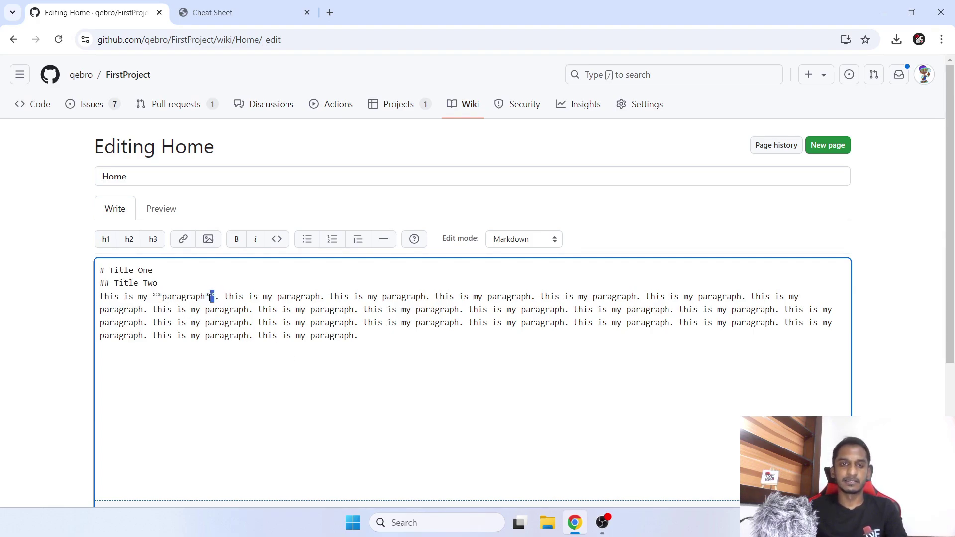
pyautogui.moveTo(153, 296); pyautogui.dragTo(214, 297)
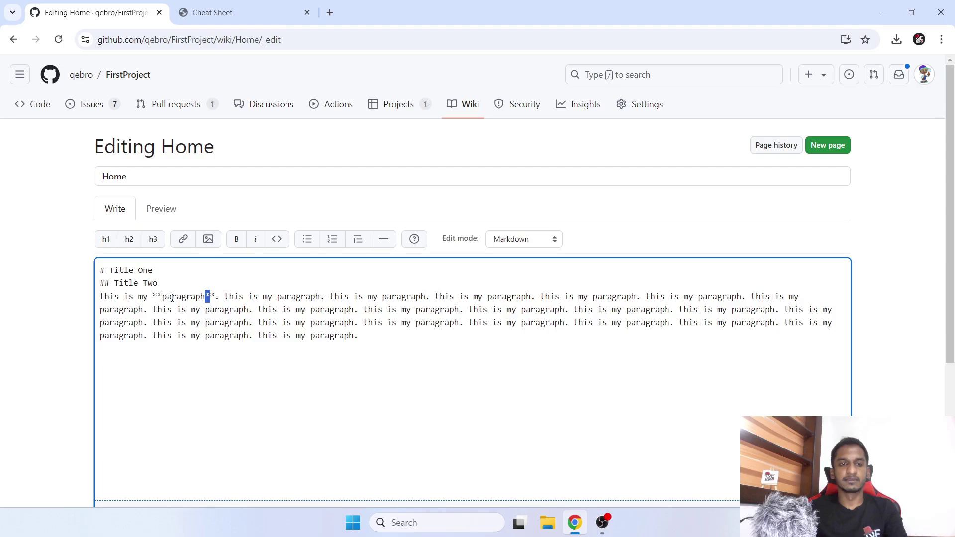
pyautogui.click(178, 297)
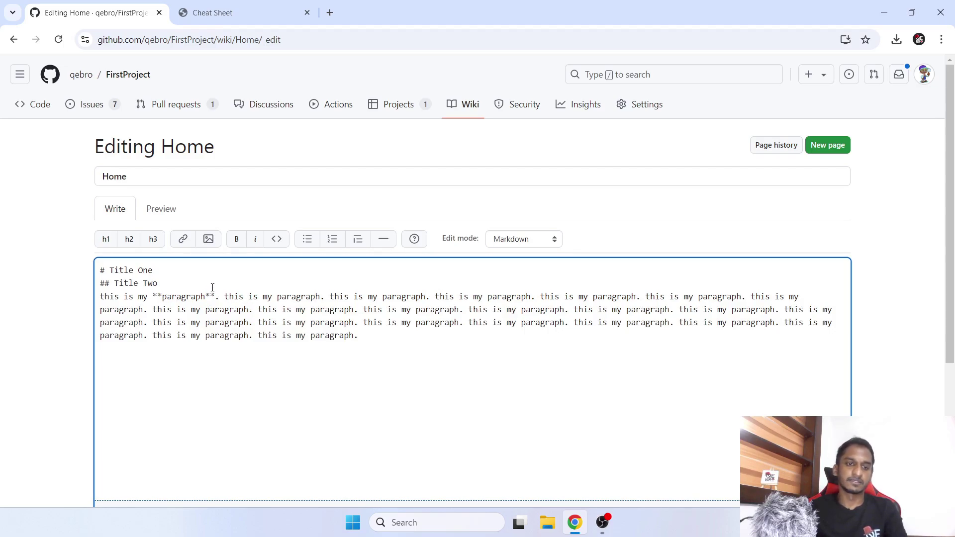
# Preview the bold word in the first sentence and return to the Markdown source
pyautogui.click(160, 211)
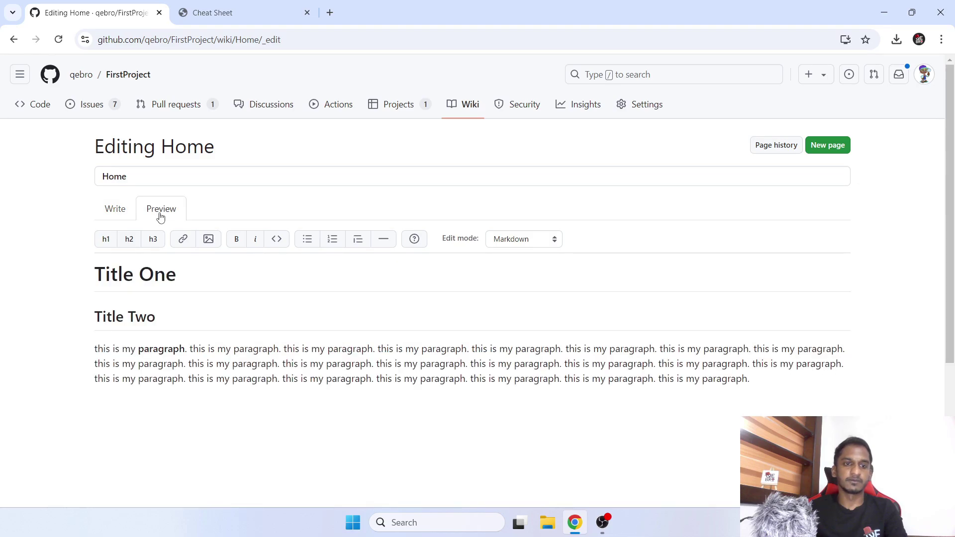
pyautogui.moveTo(95, 349); pyautogui.dragTo(183, 349)
pyautogui.hotkey('ctrl', 'b')
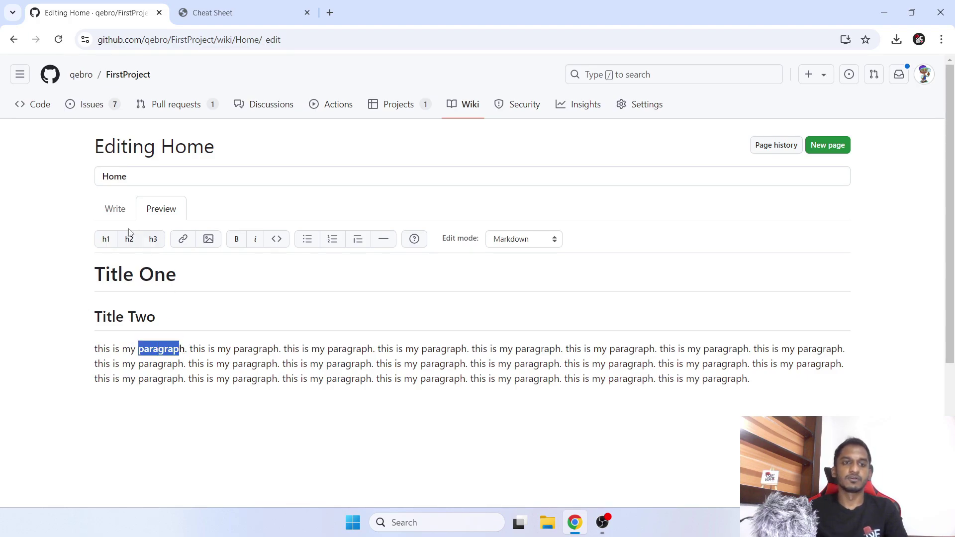
pyautogui.click(118, 212)
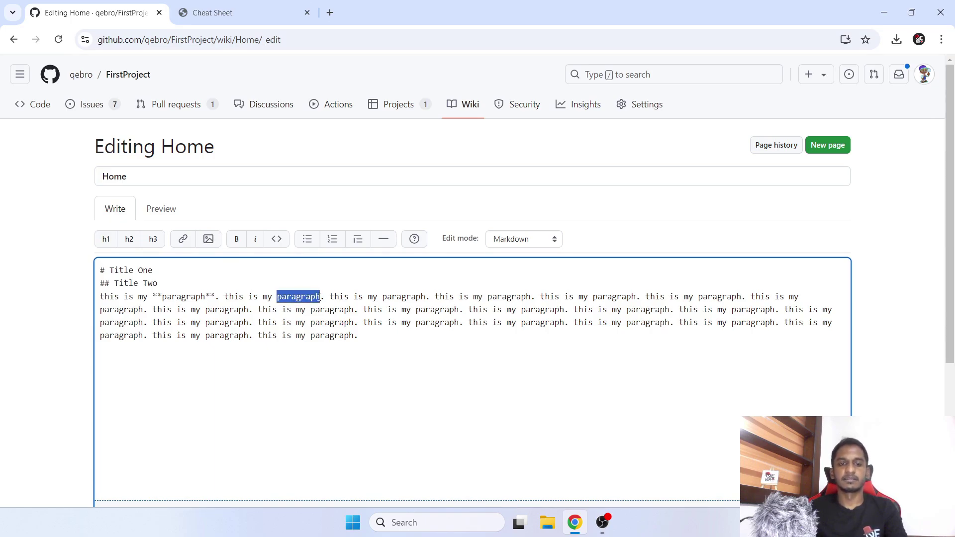
# Check the cheat sheet's italic syntax and wrap the word "paragraph" in the second sentence in single asterisks
pyautogui.click(237, 12)
pyautogui.moveTo(272, 179); pyautogui.dragTo(361, 180)
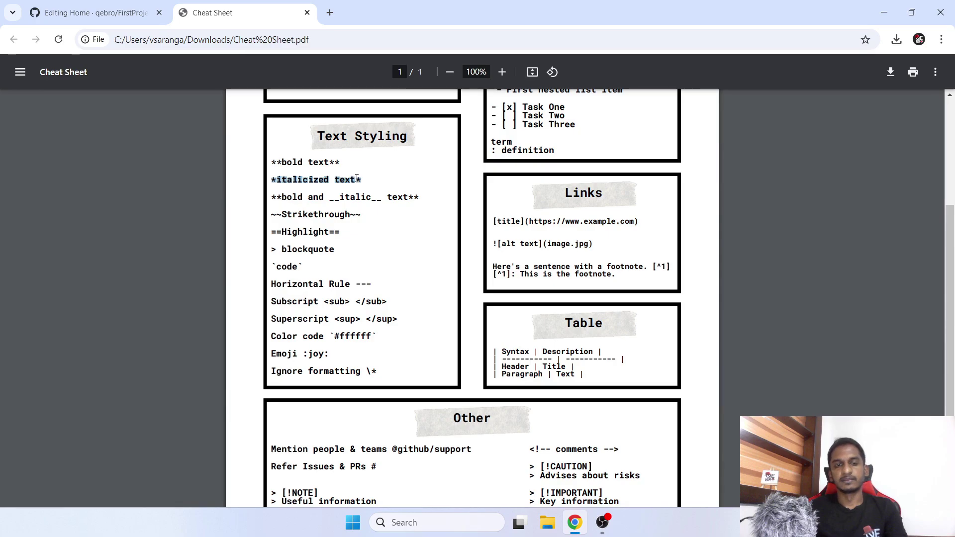
pyautogui.click(136, 17)
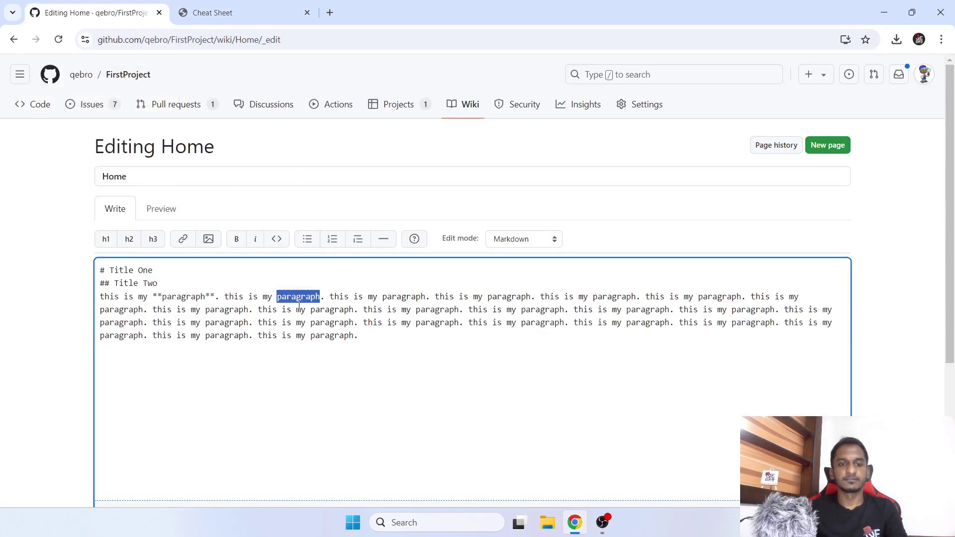
pyautogui.click(275, 296)
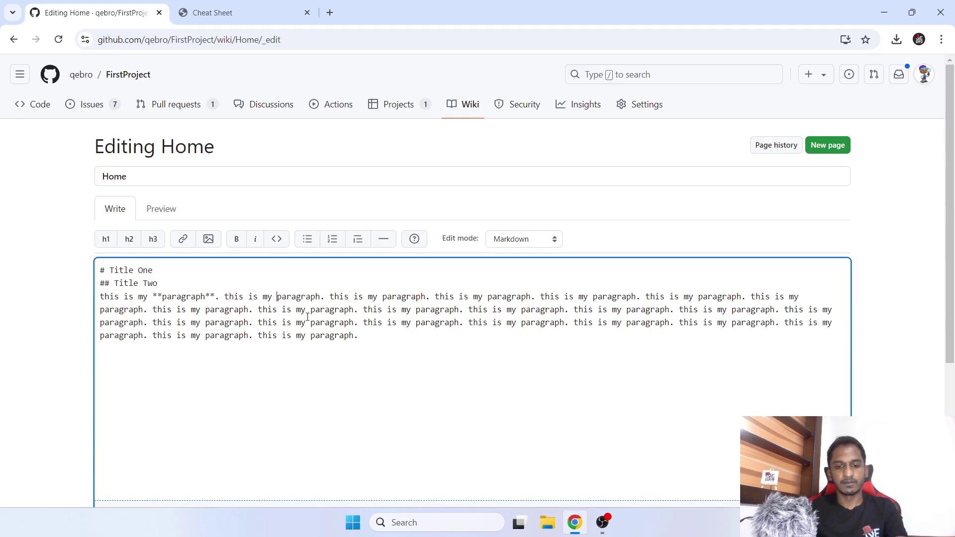
pyautogui.write('*')
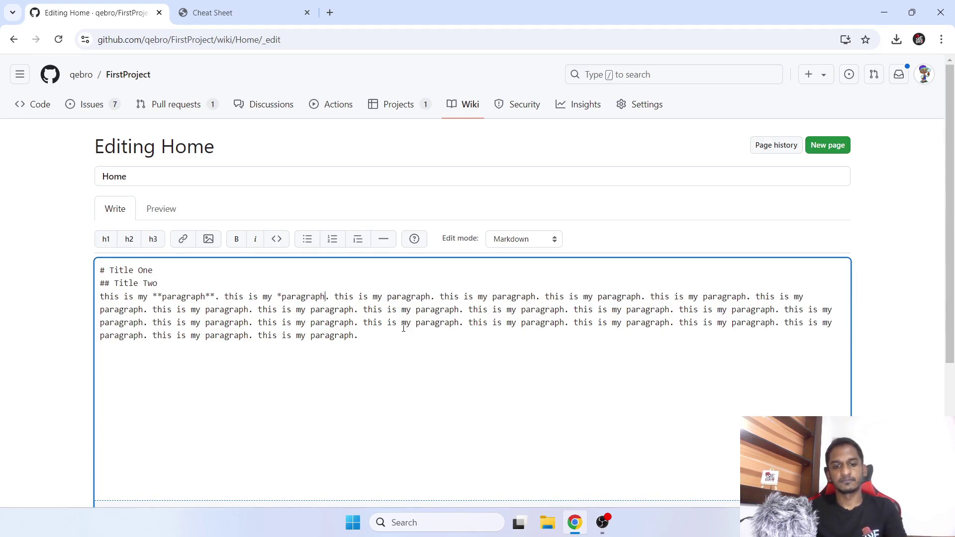
pyautogui.write('*')
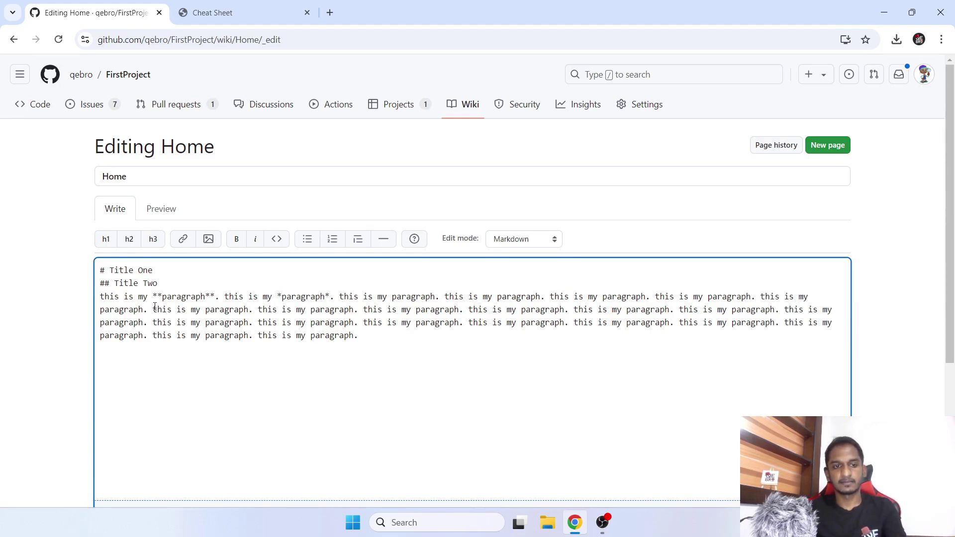
pyautogui.moveTo(153, 296); pyautogui.dragTo(164, 297)
pyautogui.moveTo(272, 296); pyautogui.dragTo(282, 296)
pyautogui.press('Left')
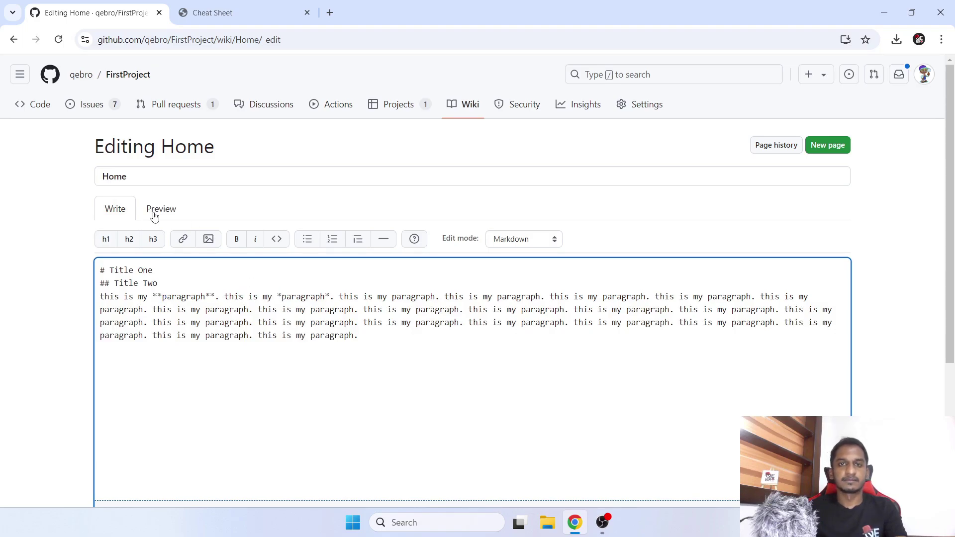
# Preview the page to compare the italic word with the bold one, and return to the Markdown source
pyautogui.click(155, 216)
pyautogui.moveTo(233, 348); pyautogui.dragTo(279, 350)
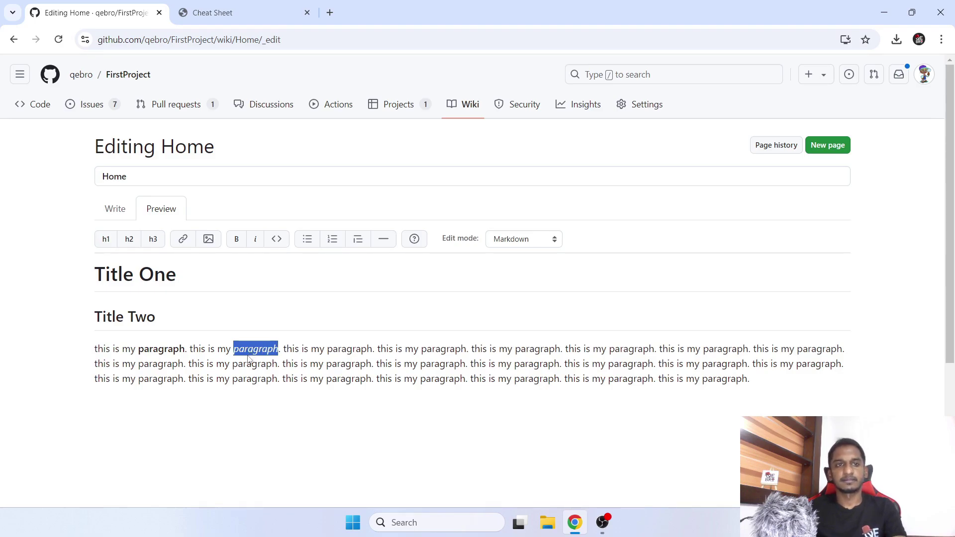
pyautogui.doubleClick(159, 349)
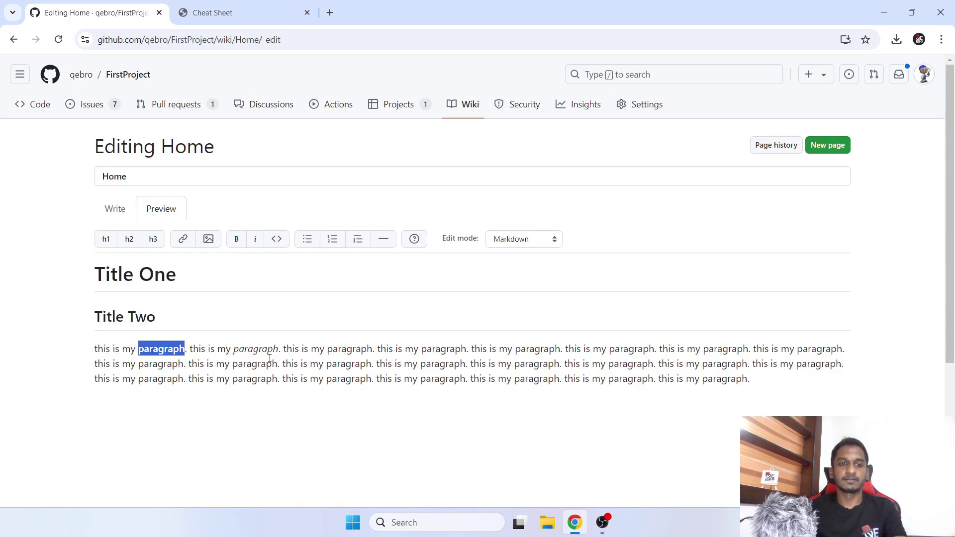
pyautogui.doubleClick(259, 349)
pyautogui.click(305, 367)
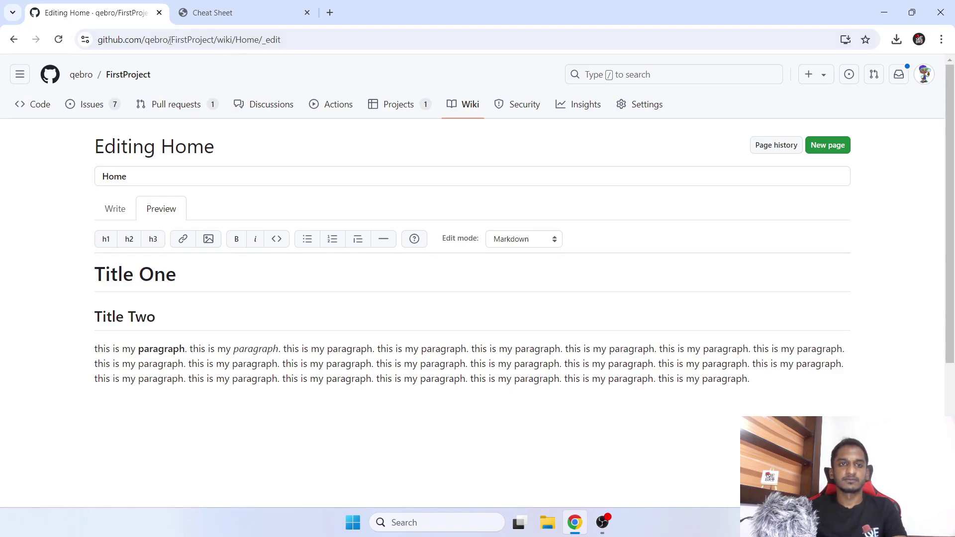
pyautogui.click(122, 209)
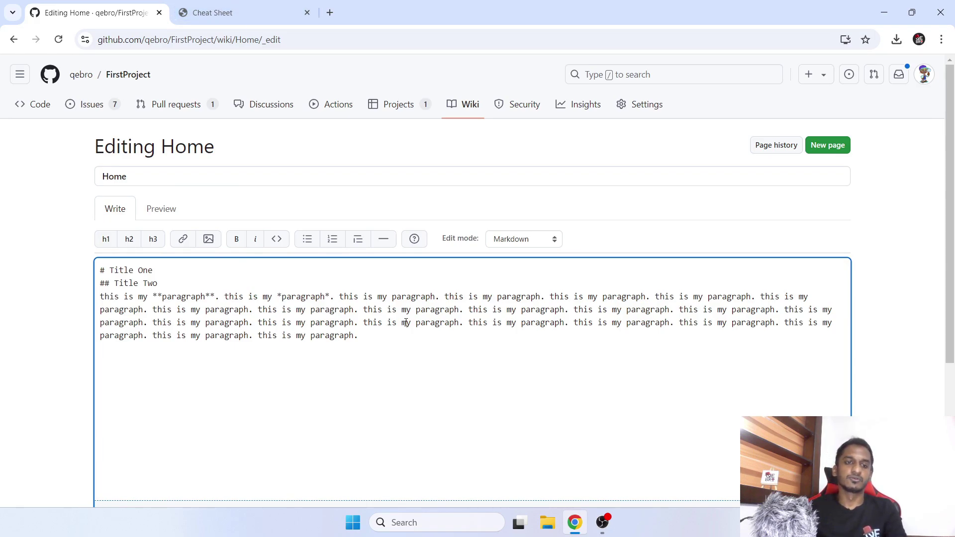
# Review the bold and italic syntax on the cheat sheet, and wrap "paragraph" in the third sentence in triple asterisks
pyautogui.click(220, 13)
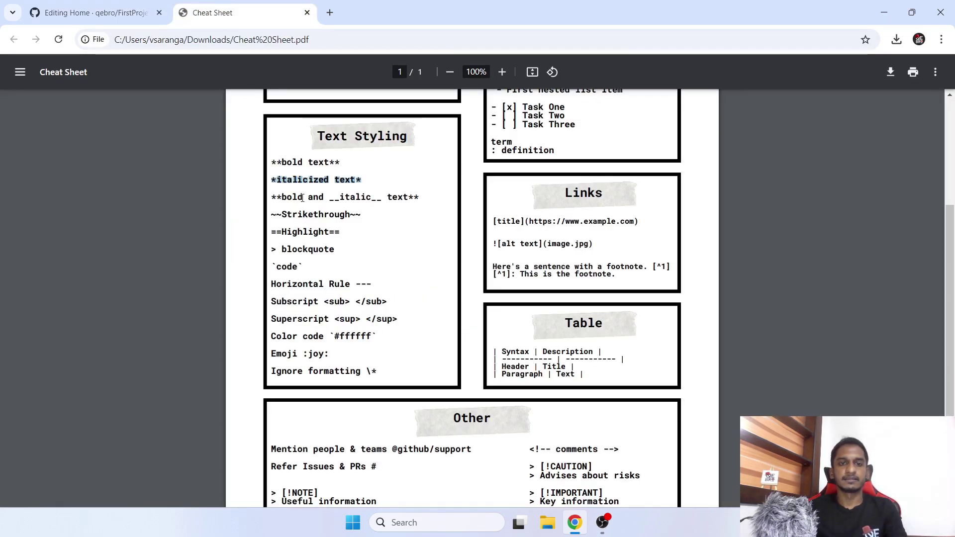
pyautogui.click(271, 196)
pyautogui.moveTo(271, 163); pyautogui.dragTo(281, 163)
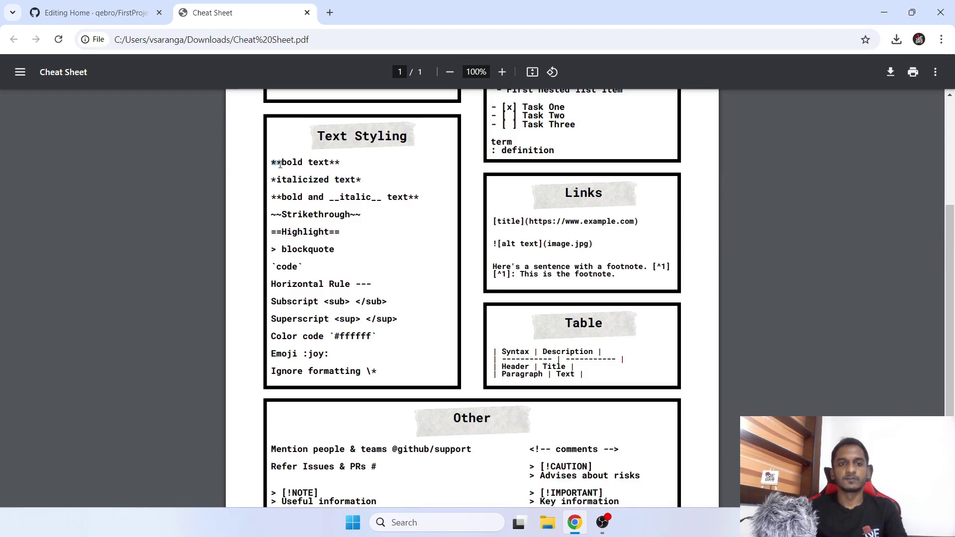
pyautogui.click(274, 182)
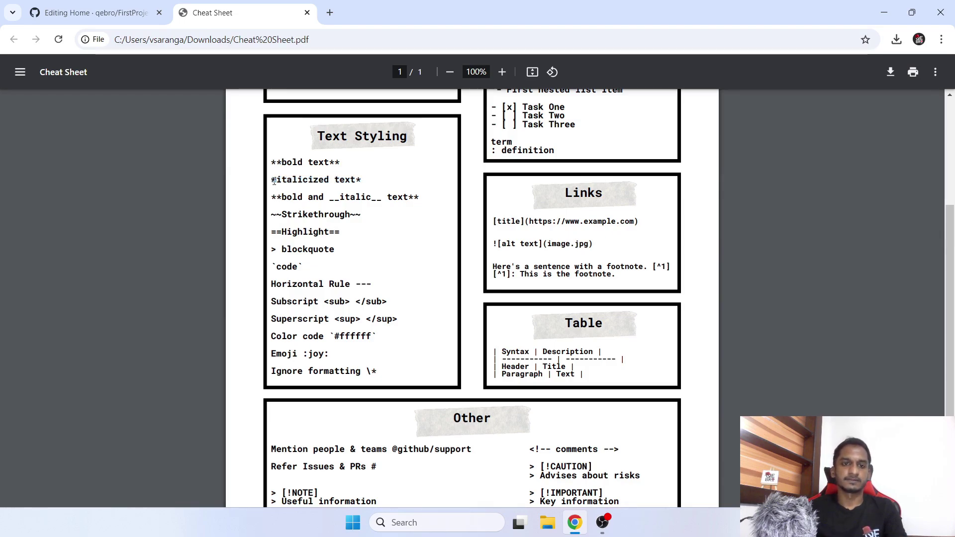
pyautogui.click(137, 8)
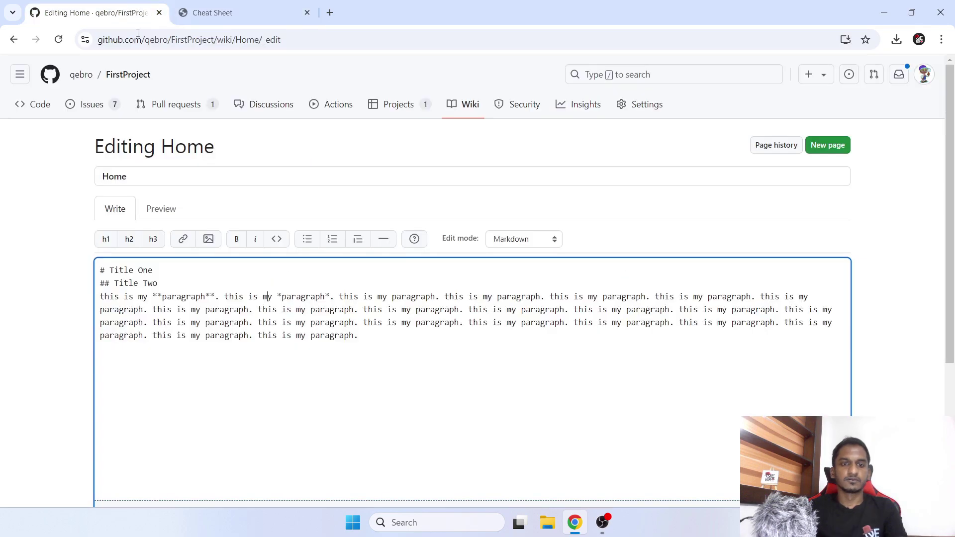
pyautogui.click(392, 299)
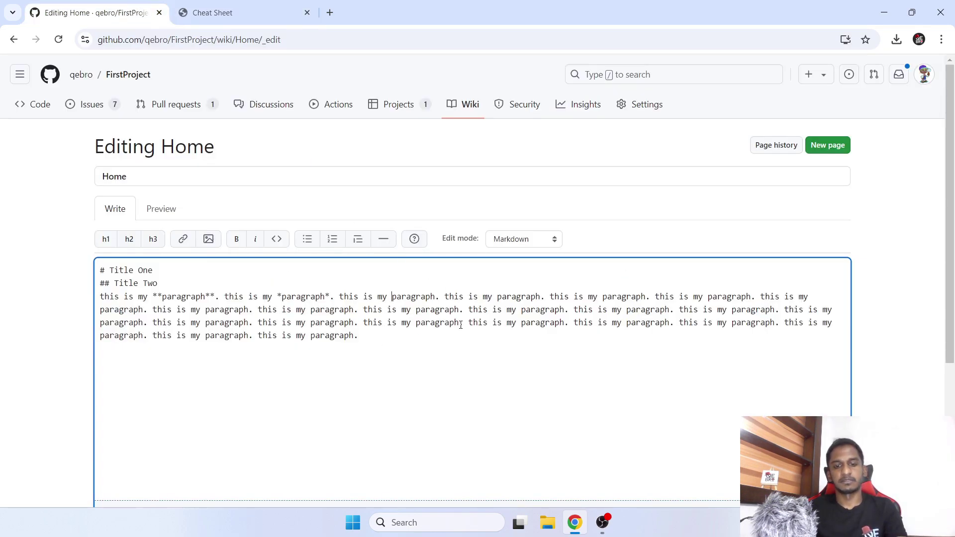
pyautogui.write('**')
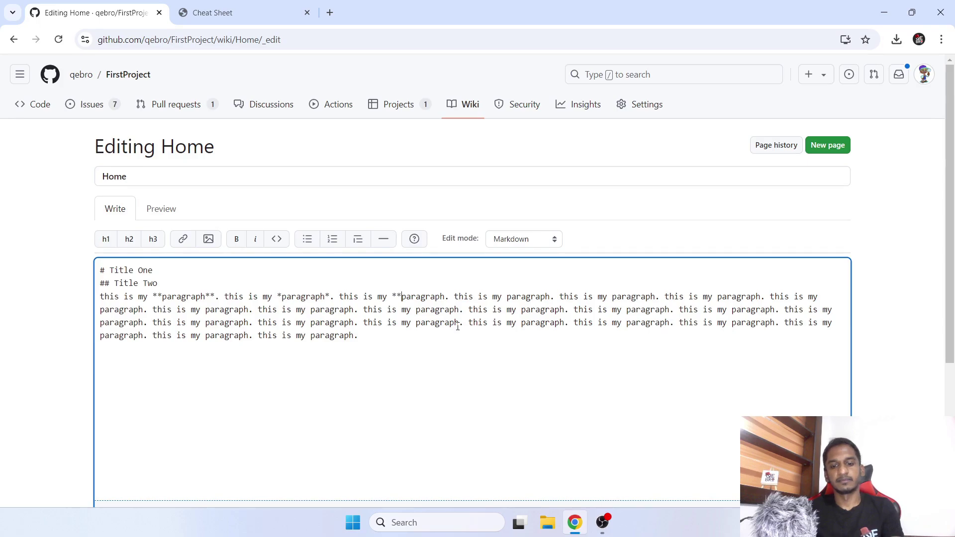
pyautogui.write('*')
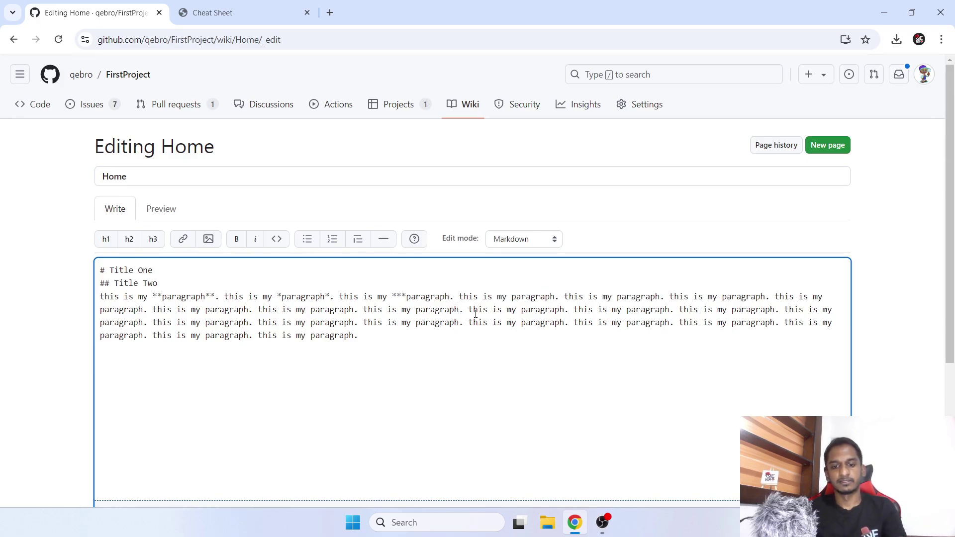
pyautogui.write('***')
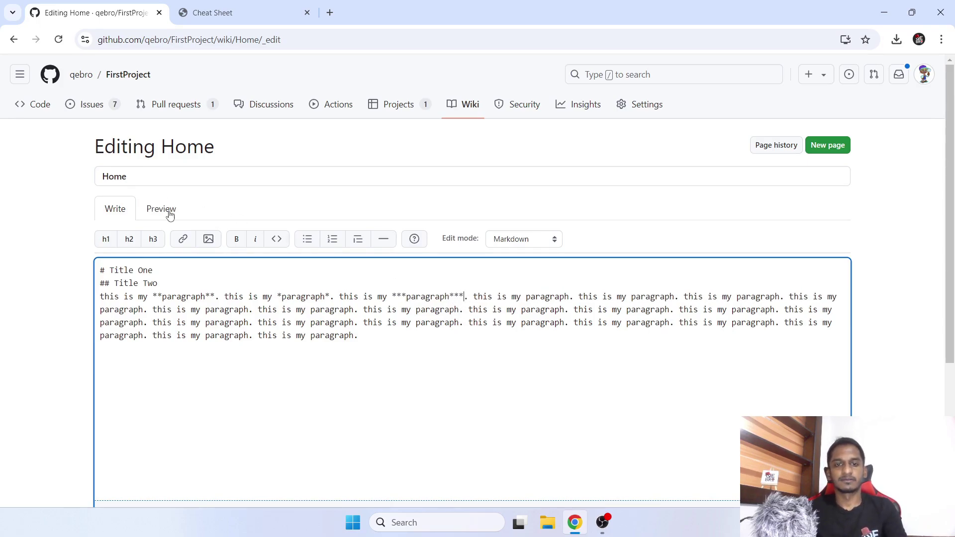
# Preview the combined bold and italic word in the third sentence, and return to the Markdown source
pyautogui.click(170, 214)
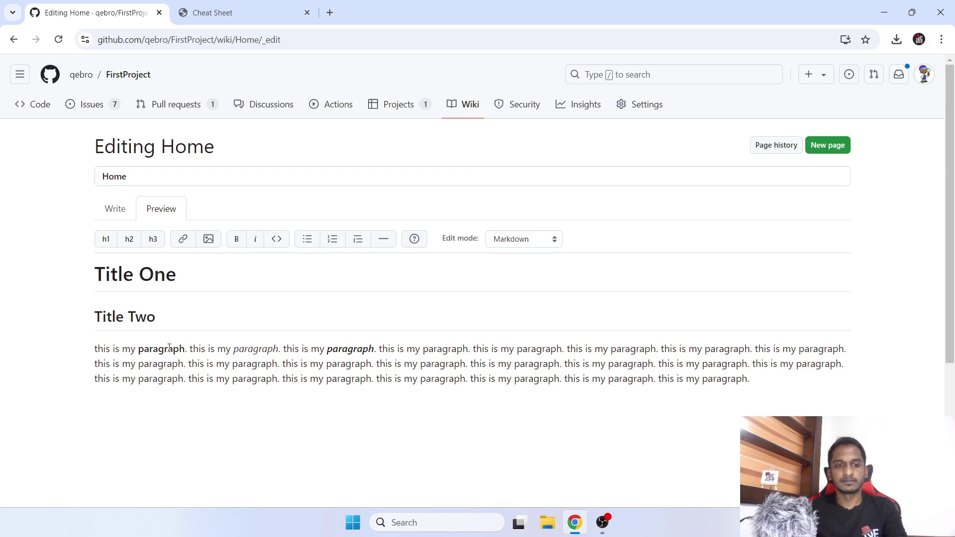
pyautogui.doubleClick(253, 349)
pyautogui.doubleClick(343, 349)
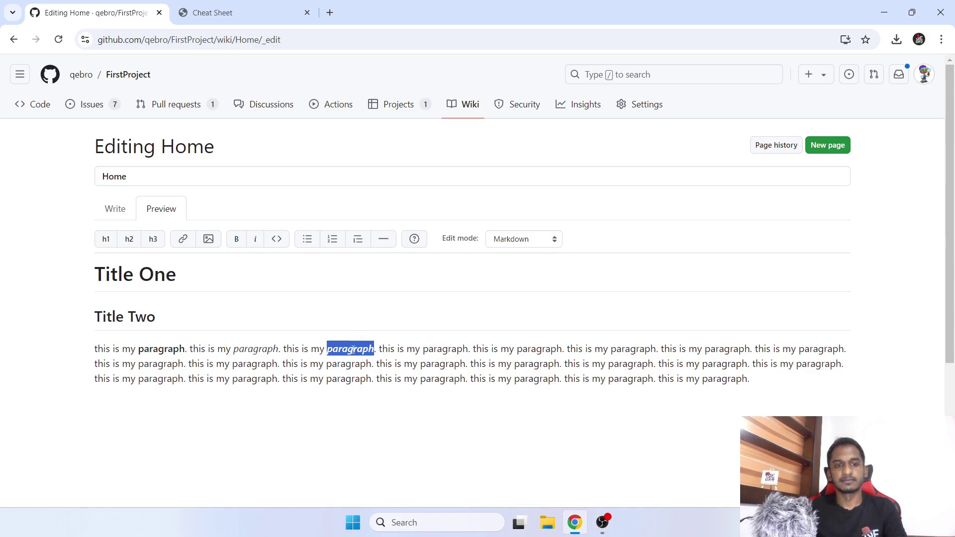
pyautogui.click(334, 357)
pyautogui.moveTo(326, 348); pyautogui.dragTo(375, 349)
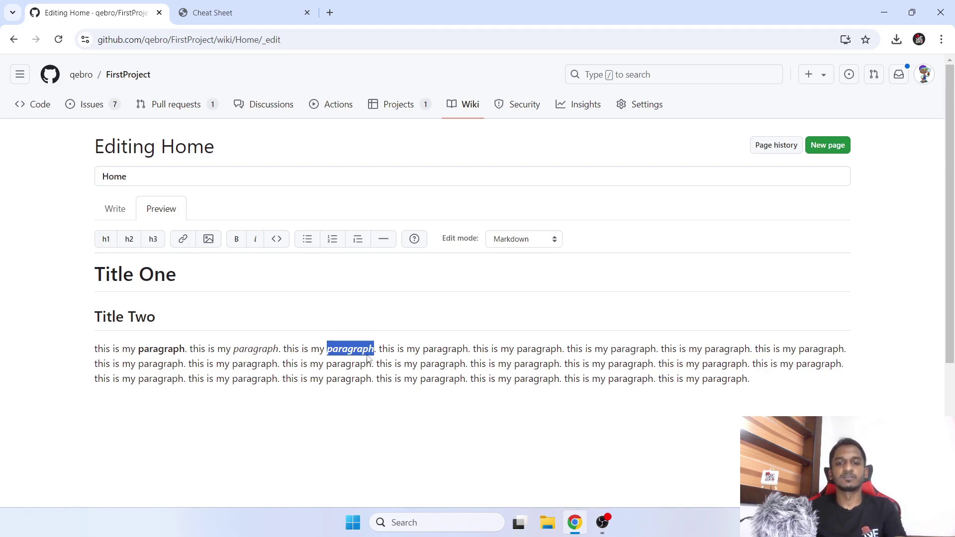
pyautogui.click(114, 210)
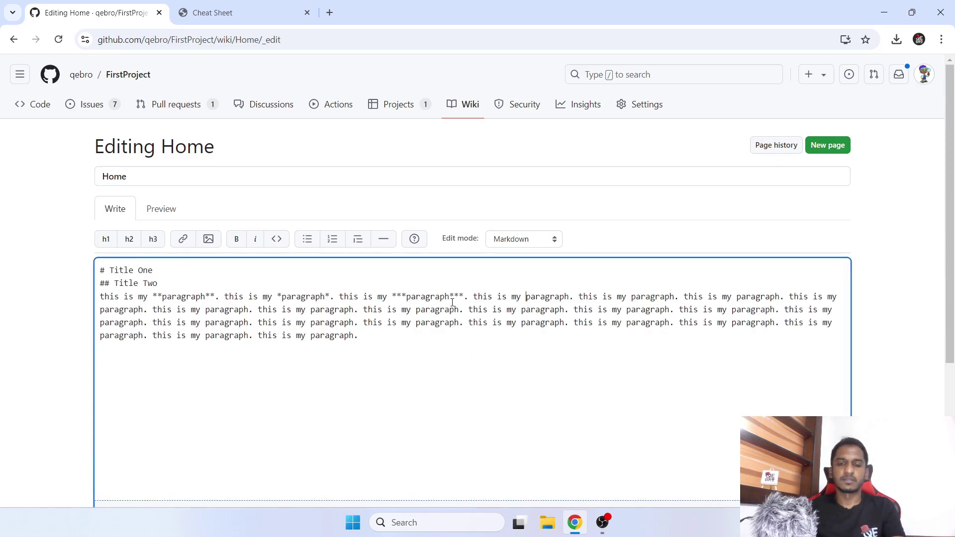
# Wrap "paragraph" in the fourth sentence as **_paragraph_**, combining double asterisks with underscores for bold italic
pyautogui.moveTo(392, 297); pyautogui.dragTo(406, 296)
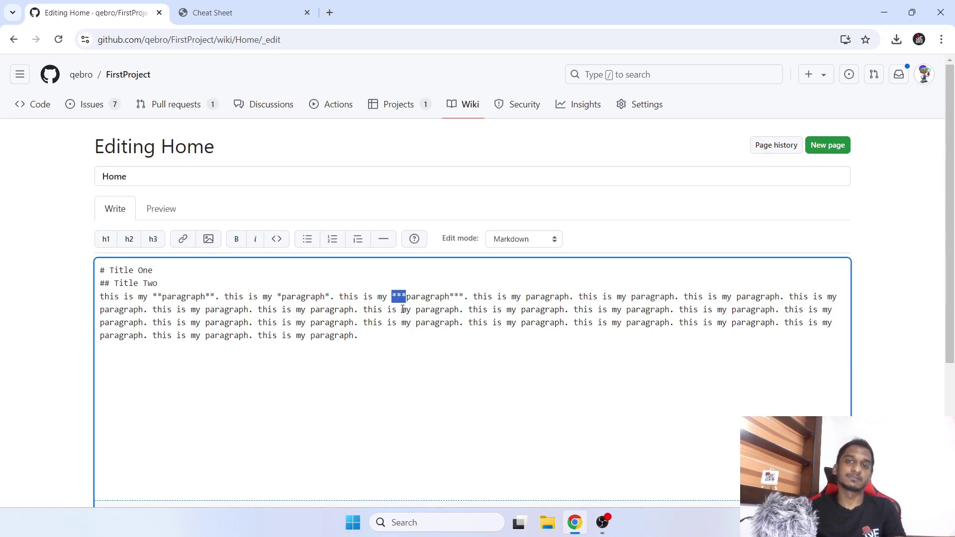
pyautogui.click(526, 297)
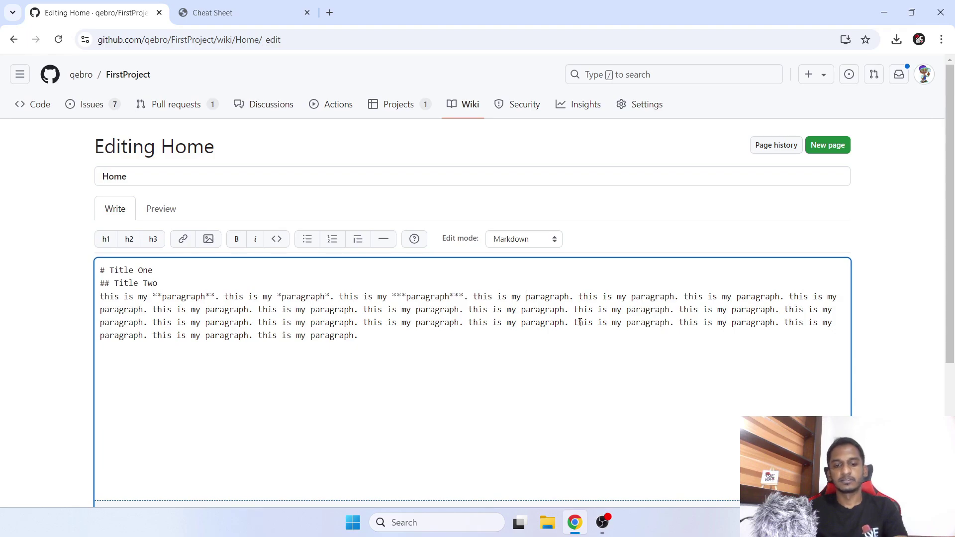
pyautogui.write('**')
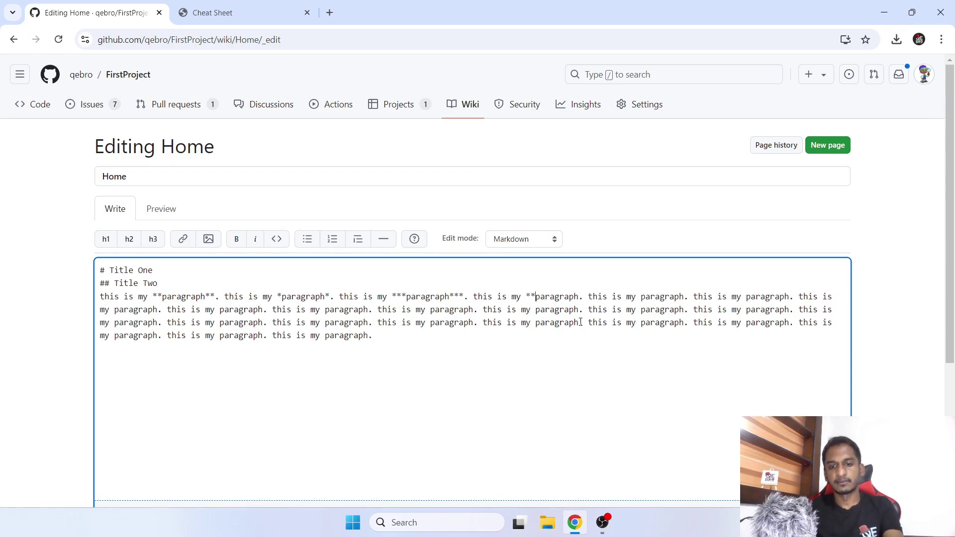
pyautogui.write('_')
pyautogui.click(585, 297)
pyautogui.write('_*')
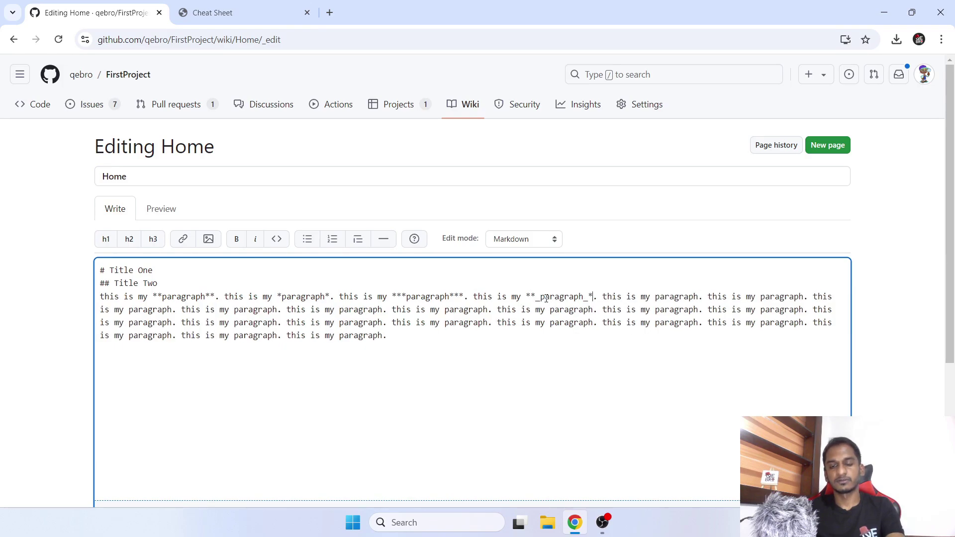
pyautogui.write('*')
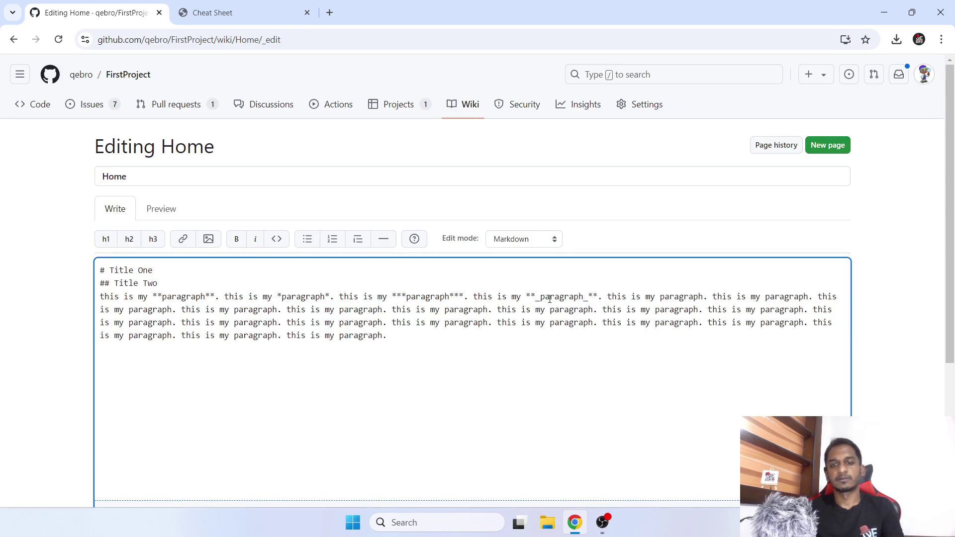
# Preview the fourth sentence's bold italic word, and compare its markers with the third sentence's triple asterisks in the Markdown source
pyautogui.click(173, 209)
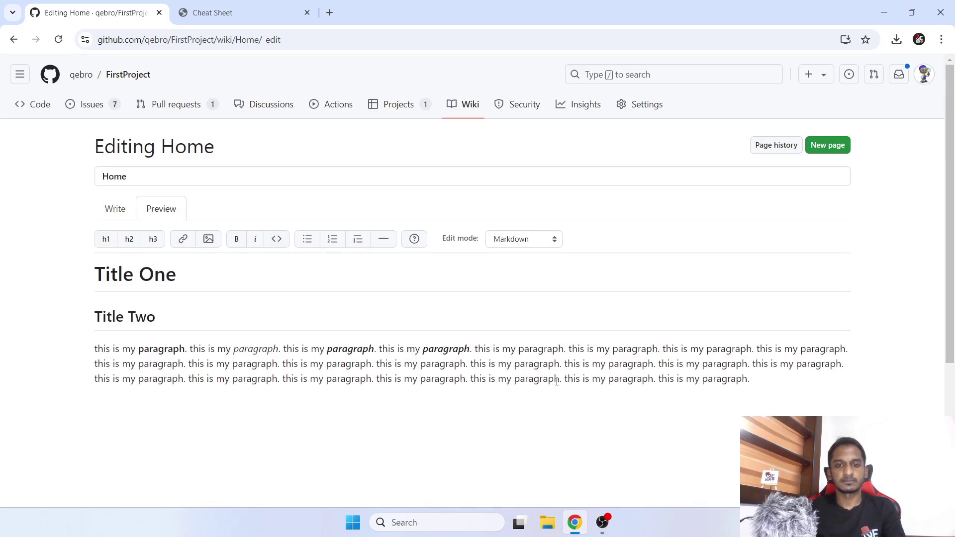
pyautogui.moveTo(423, 349); pyautogui.dragTo(469, 350)
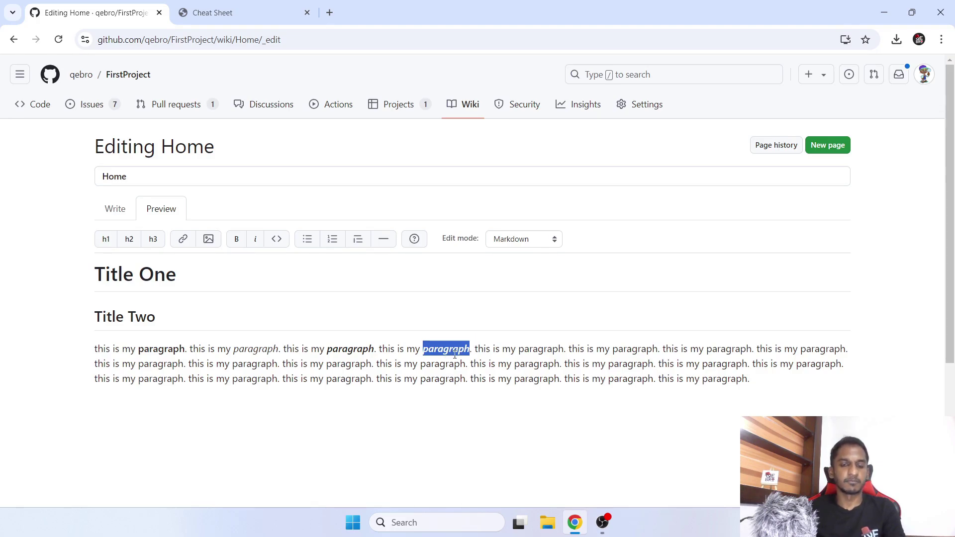
pyautogui.click(106, 207)
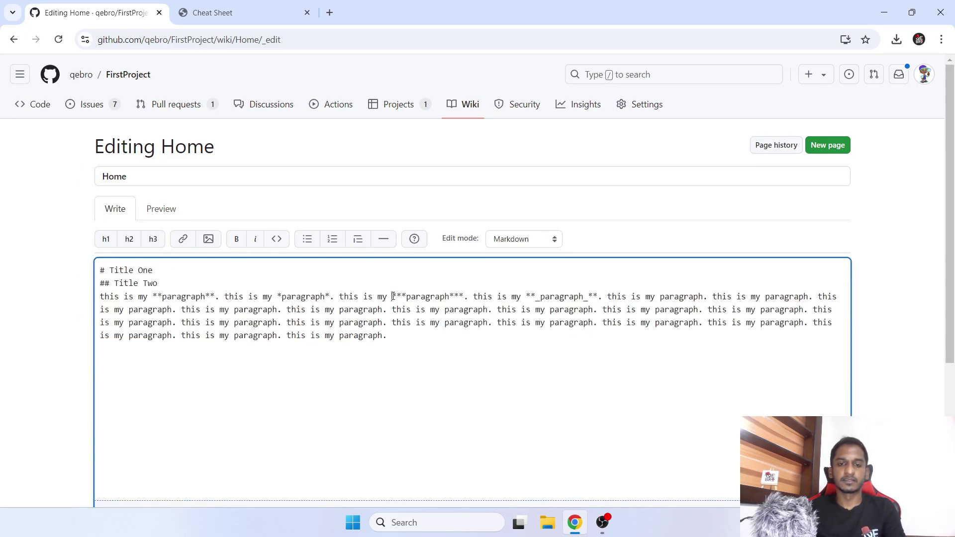
pyautogui.moveTo(391, 297); pyautogui.dragTo(406, 297)
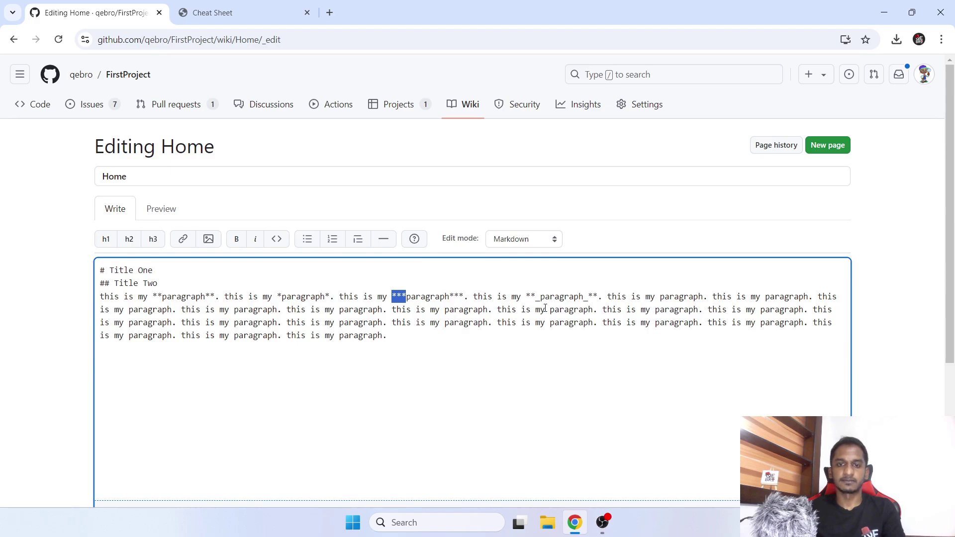
pyautogui.moveTo(525, 296); pyautogui.dragTo(540, 296)
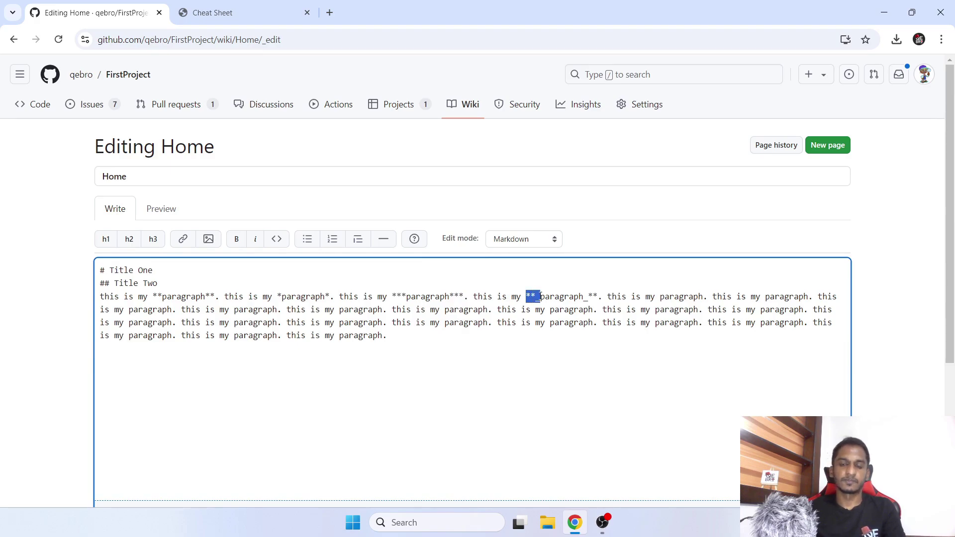
# Insert a <br/> line break directly before the fifth sentence
pyautogui.click(608, 297)
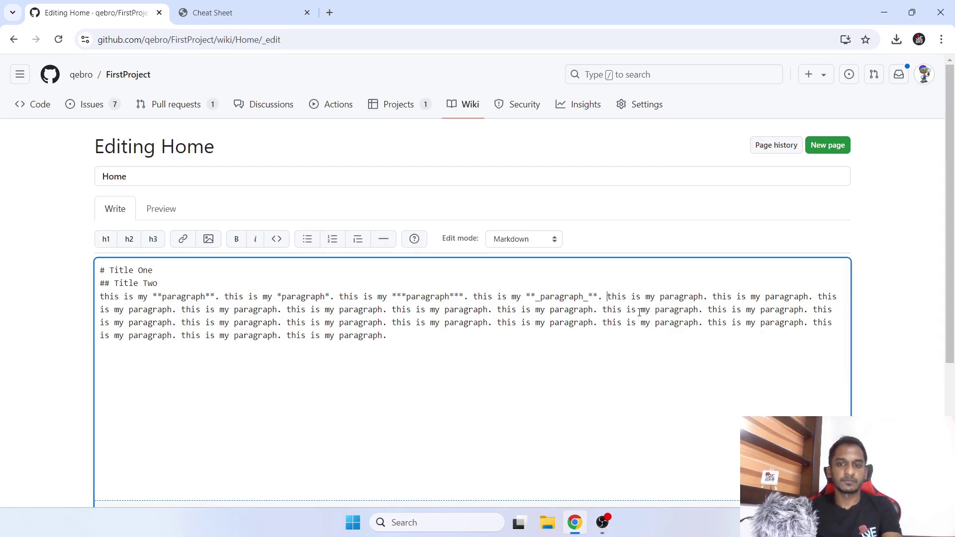
pyautogui.write('<br')
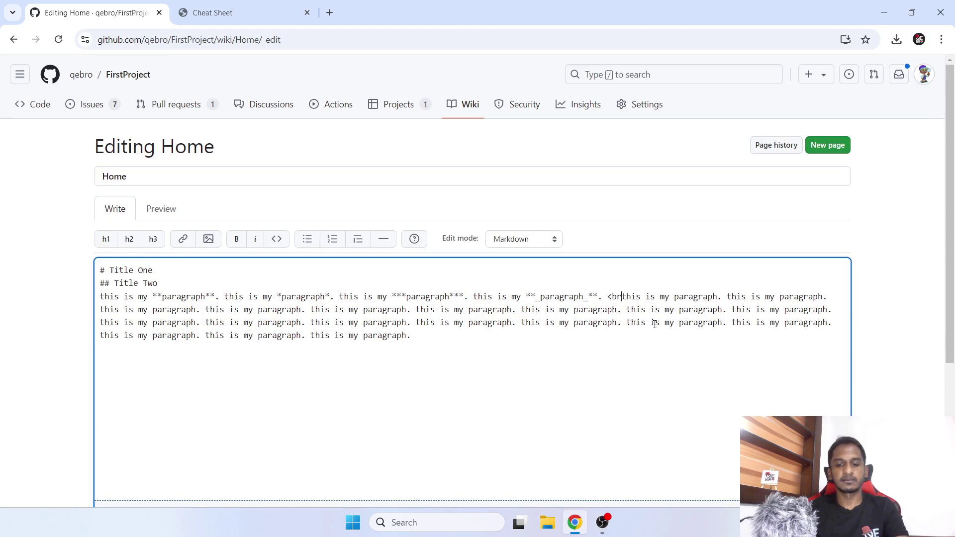
pyautogui.write('/>')
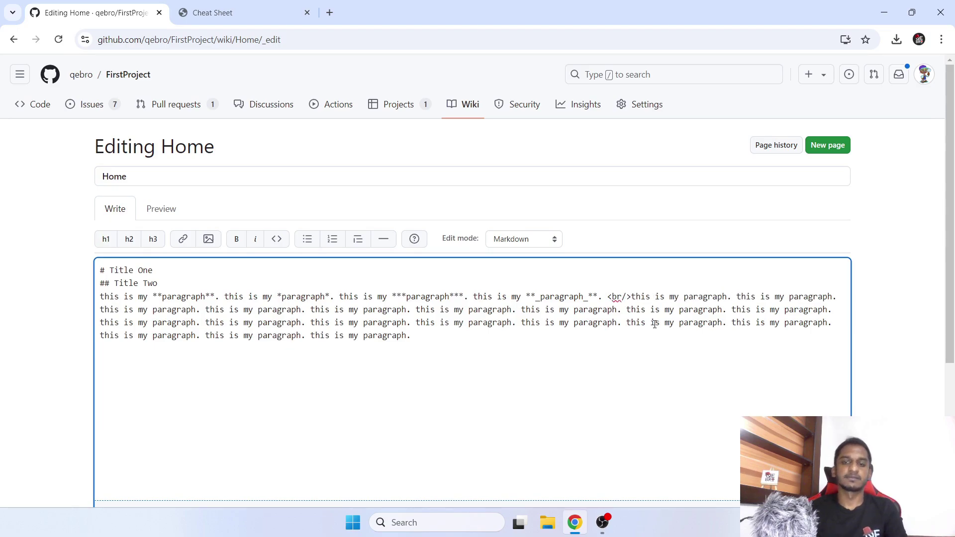
# Preview the line break before the fifth sentence, and return to the Markdown source
pyautogui.click(162, 209)
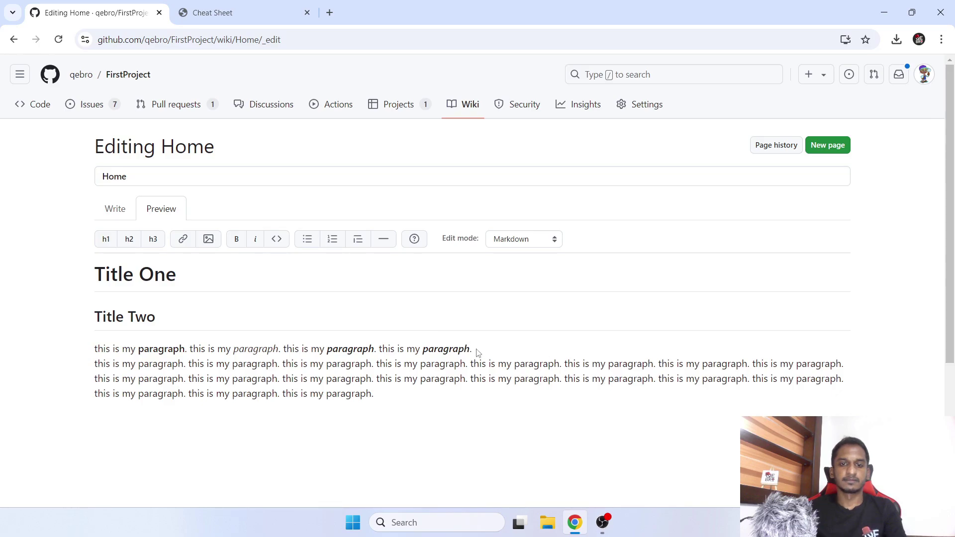
pyautogui.moveTo(88, 372); pyautogui.dragTo(131, 363)
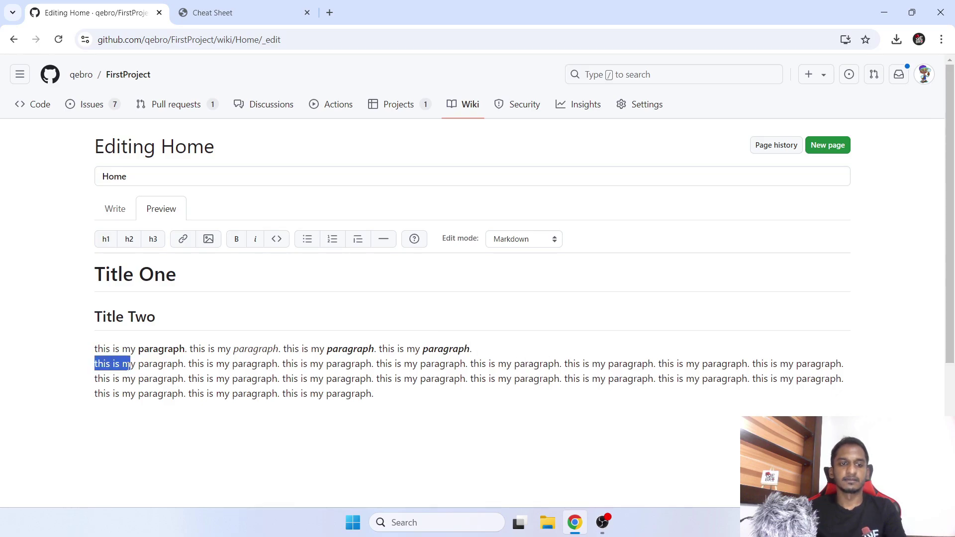
pyautogui.click(272, 417)
pyautogui.click(118, 211)
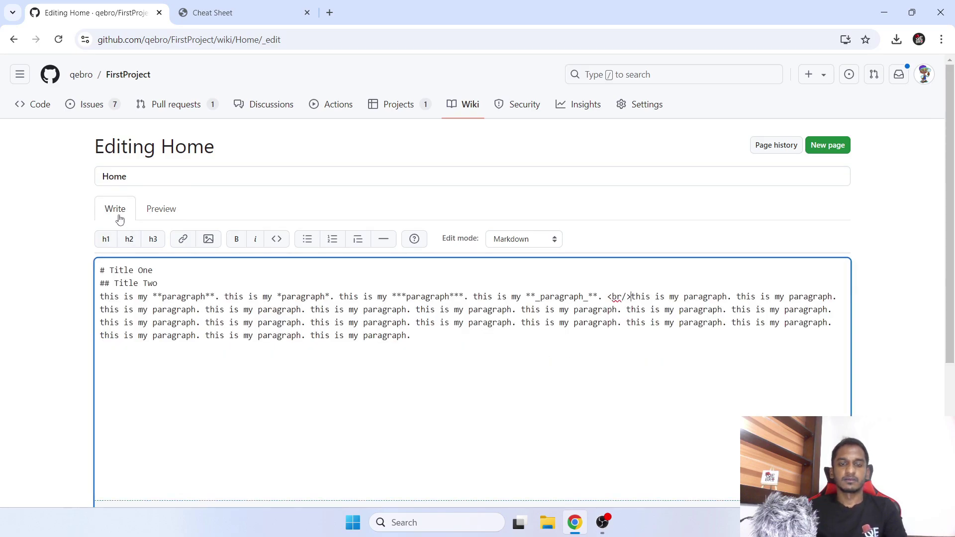
# Wrap "paragraph" in the fifth sentence in double tildes, following the cheat sheet's strikethrough syntax, and preview it
pyautogui.click(212, 13)
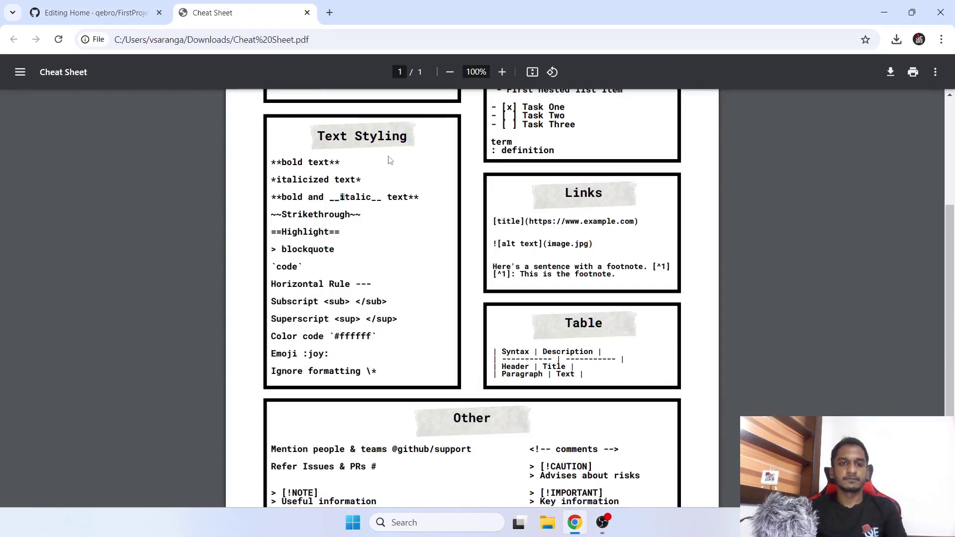
pyautogui.moveTo(269, 215); pyautogui.dragTo(361, 215)
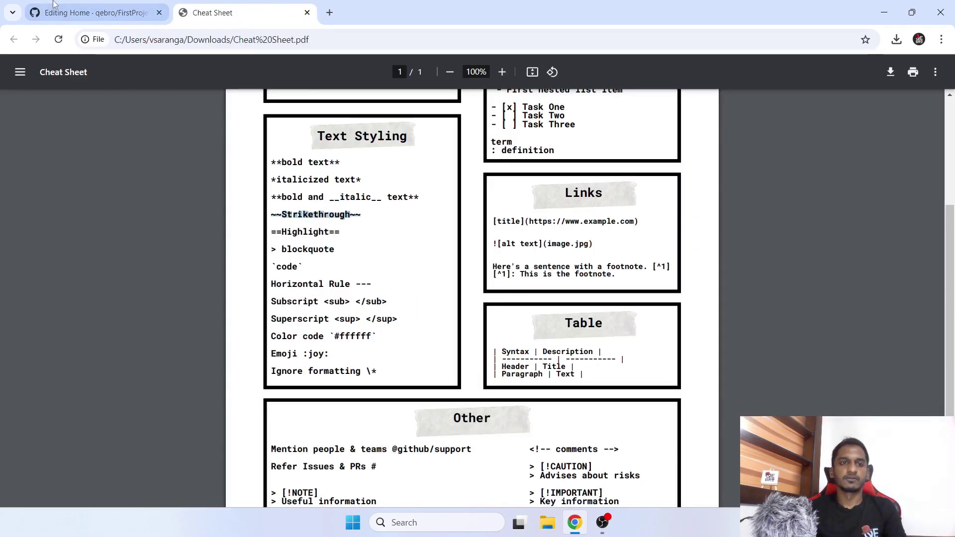
pyautogui.click(94, 12)
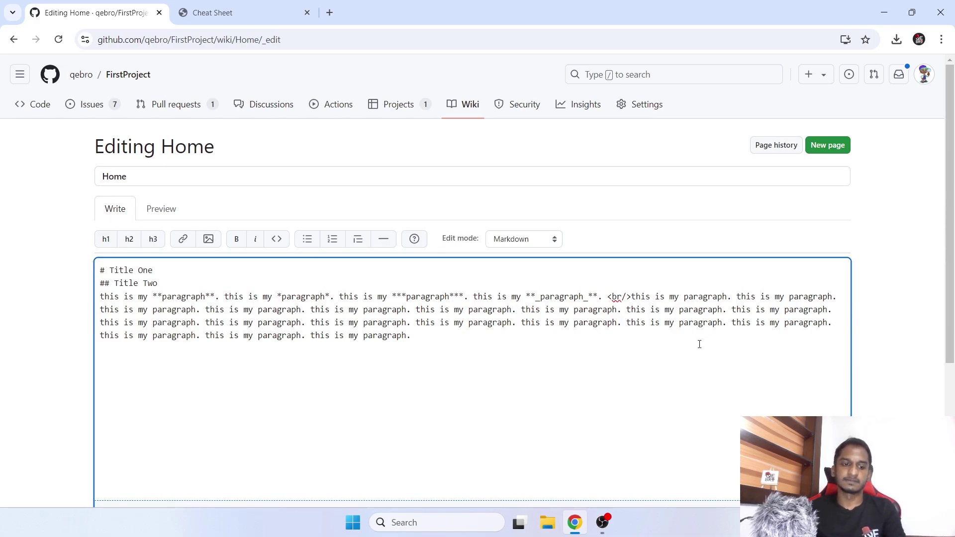
pyautogui.write('~~')
pyautogui.click(738, 298)
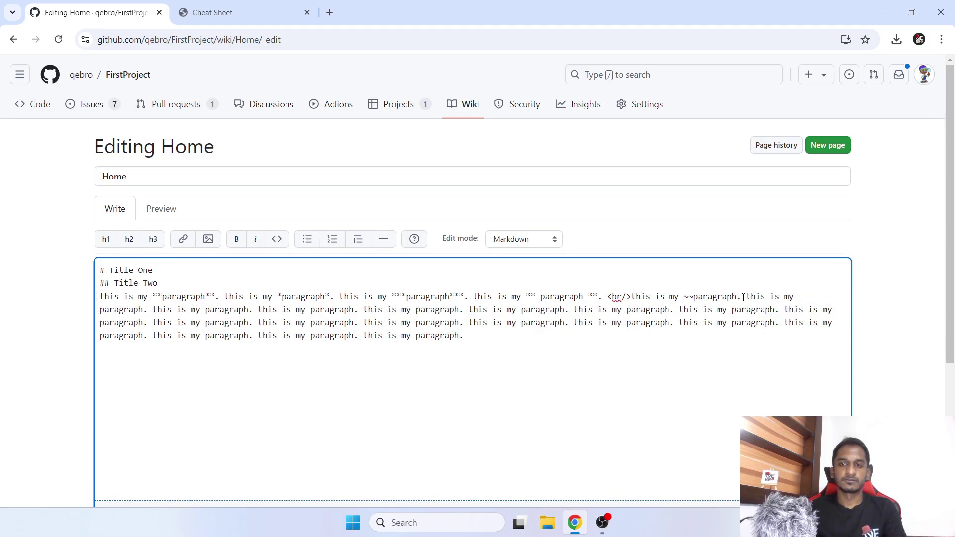
pyautogui.write('~~')
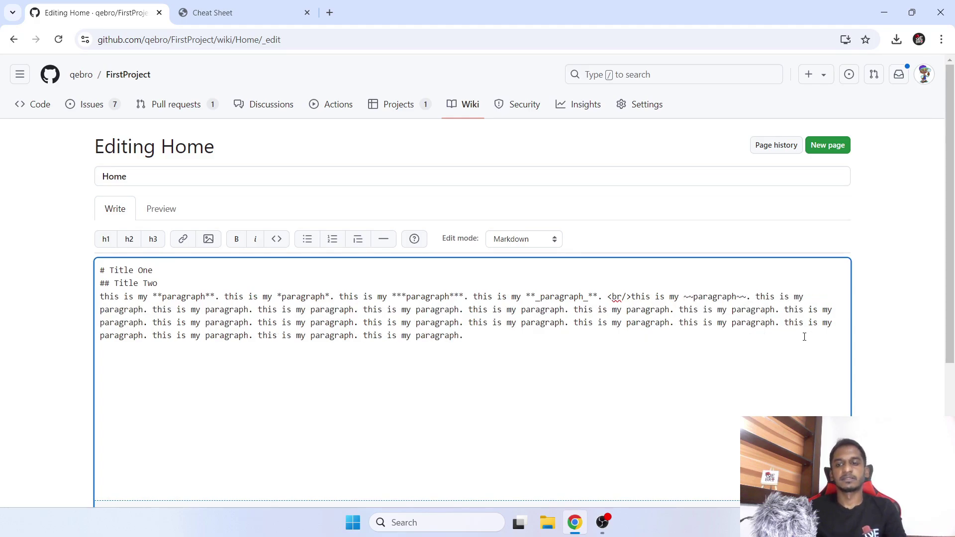
pyautogui.click(162, 208)
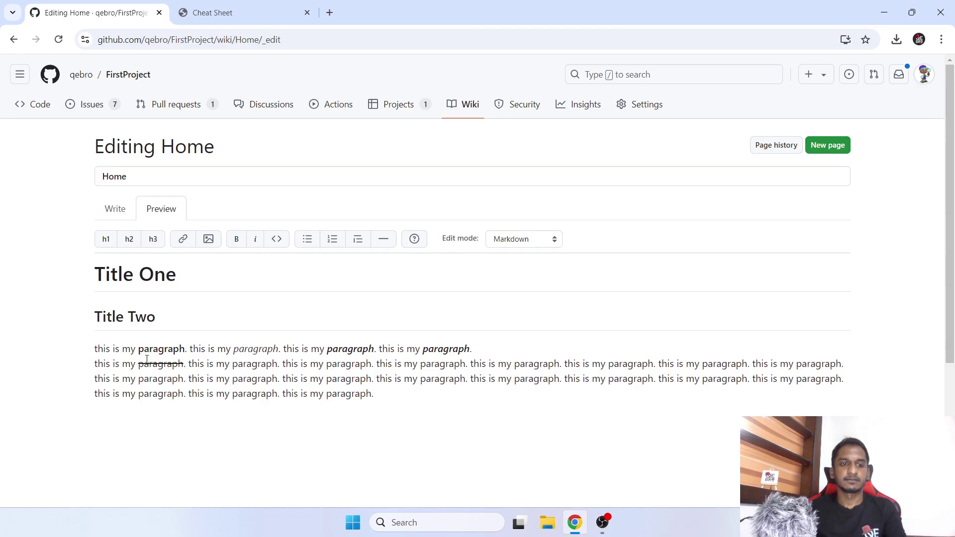
pyautogui.moveTo(138, 361); pyautogui.dragTo(184, 363)
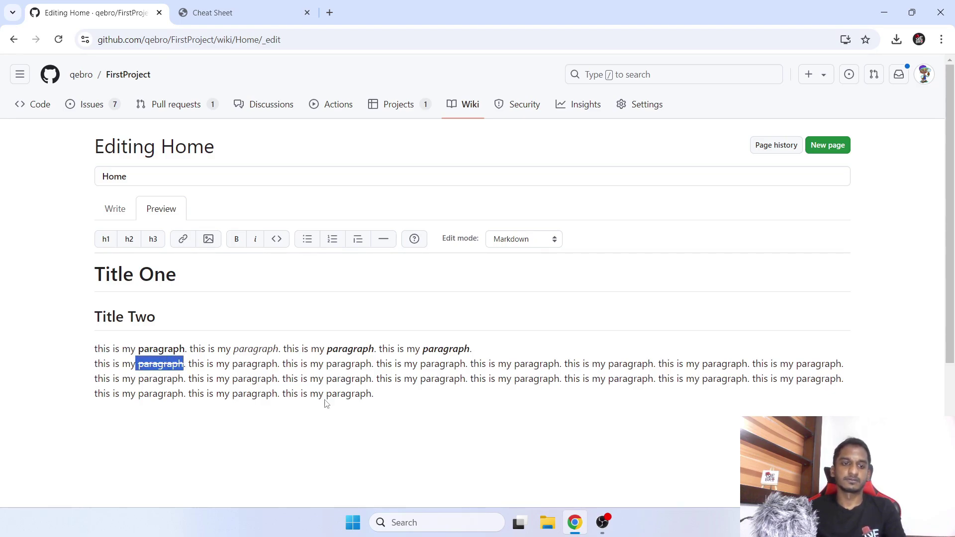
# Look up the blockquote syntax on the cheat sheet, and return to the wiki page's Markdown source
pyautogui.click(261, 1)
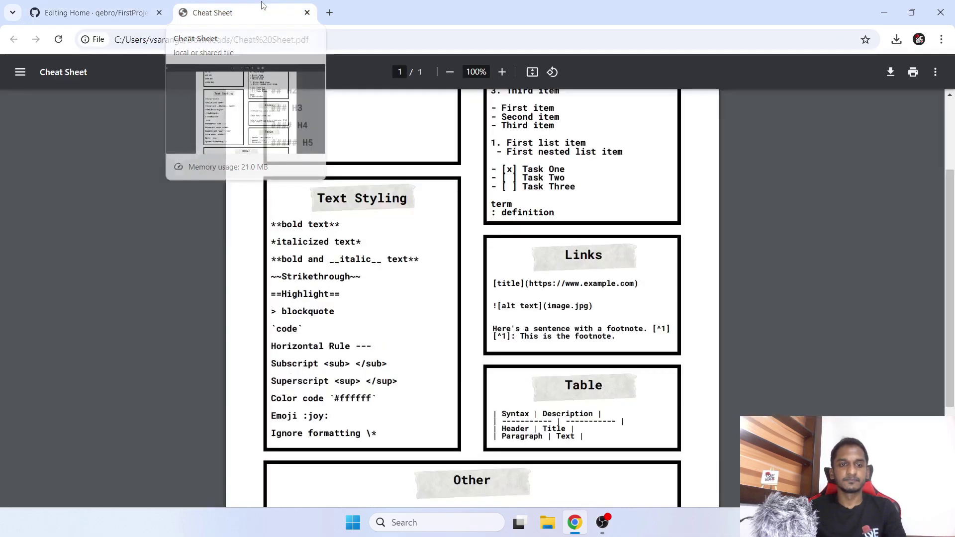
pyautogui.scroll(-3, 268, 157)
pyautogui.moveTo(268, 157); pyautogui.dragTo(335, 152)
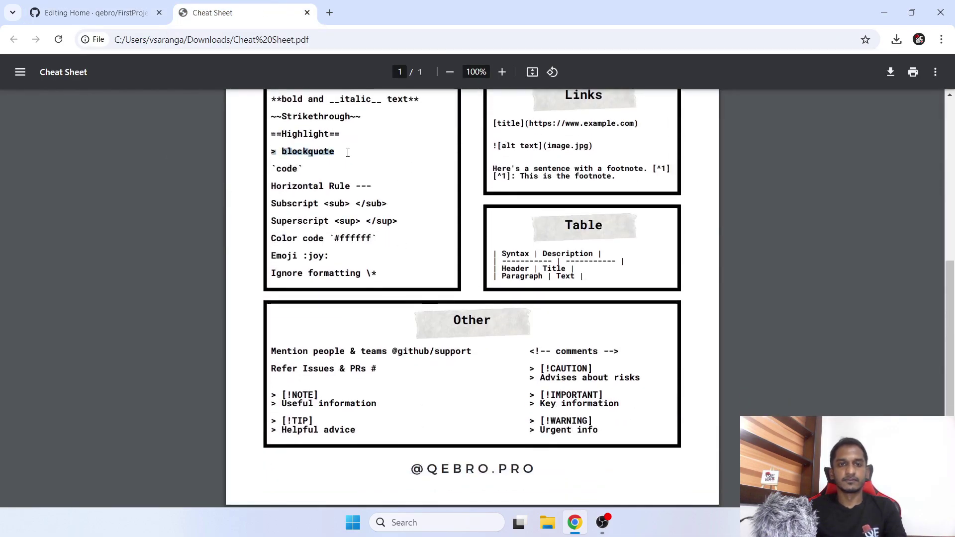
pyautogui.click(94, 13)
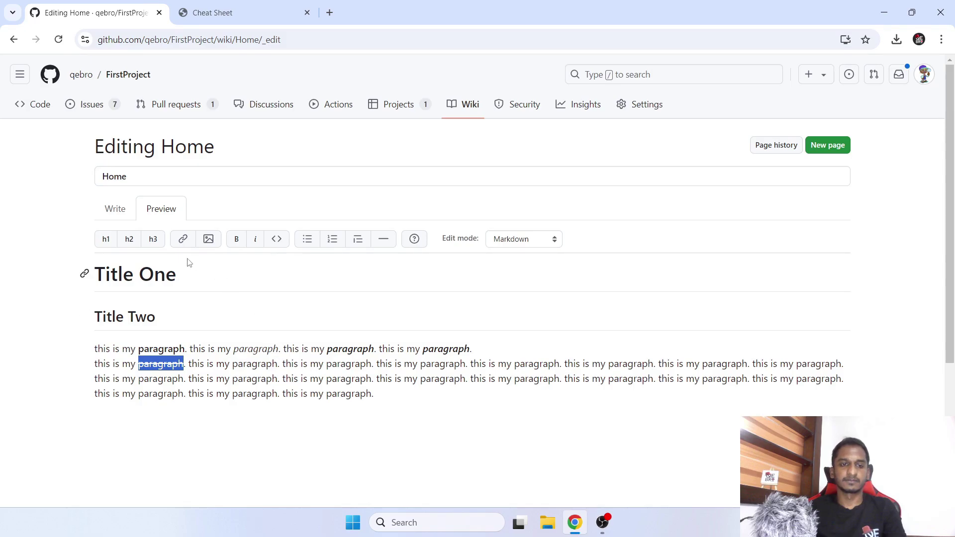
pyautogui.click(124, 212)
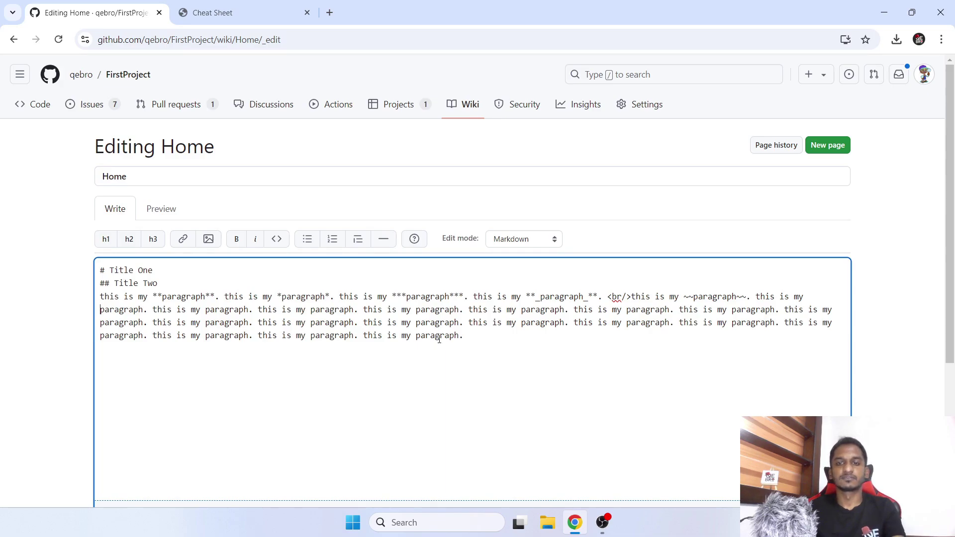
# Try an inline ">" before "paragraph" in the sixth sentence, preview it, and return to the Markdown source
pyautogui.click(213, 12)
pyautogui.click(94, 12)
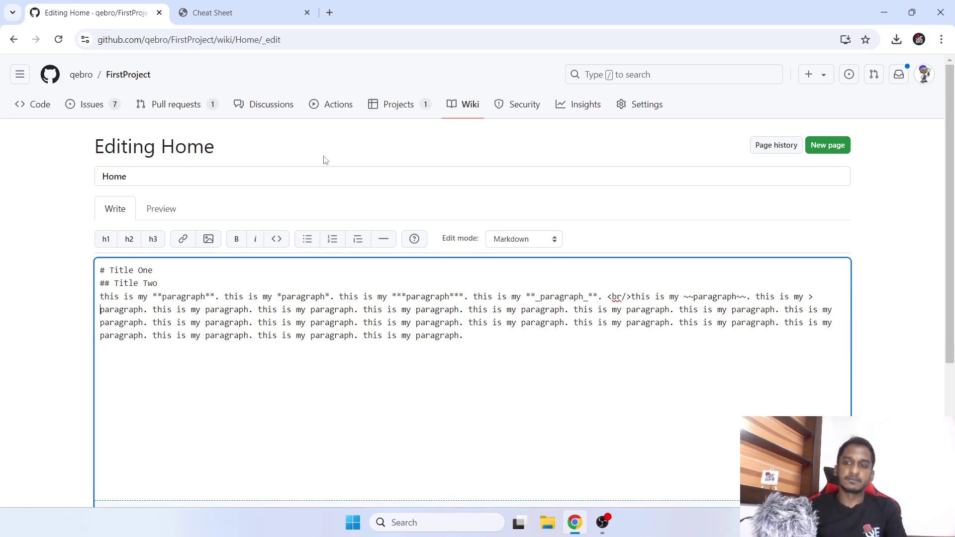
pyautogui.moveTo(805, 297); pyautogui.dragTo(815, 300)
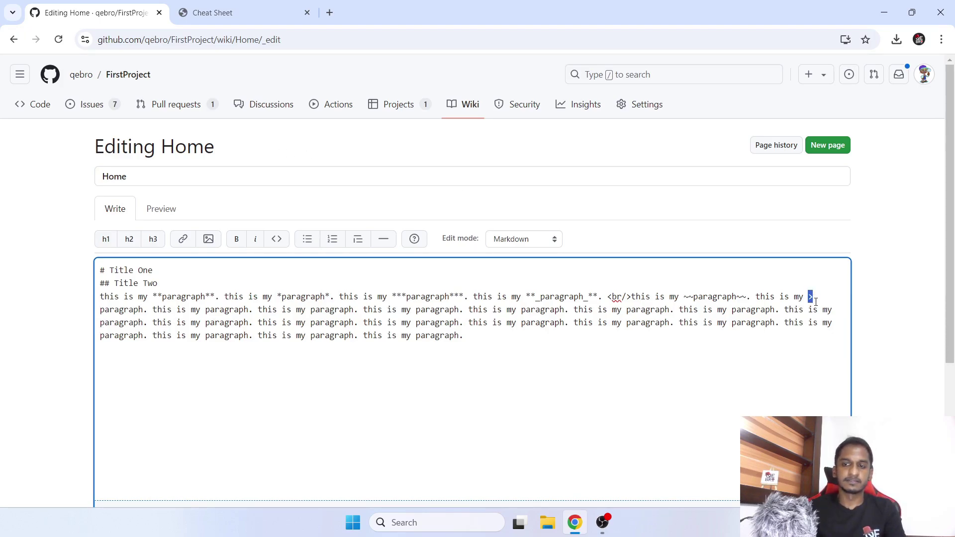
pyautogui.click(161, 209)
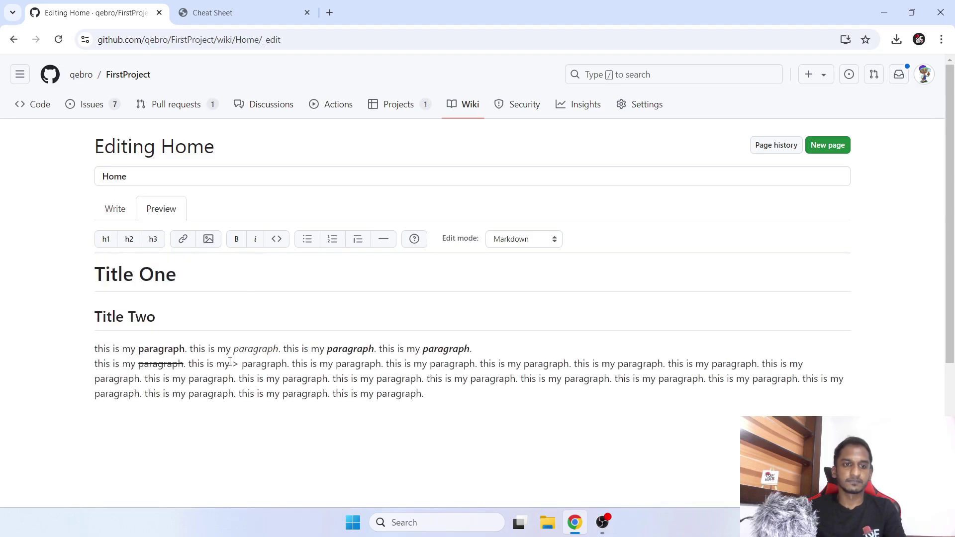
pyautogui.click(115, 208)
# Recheck the cheat sheet, start a new line with ">" before "paragraph" in the sixth sentence, and preview the blockquote
pyautogui.click(173, 13)
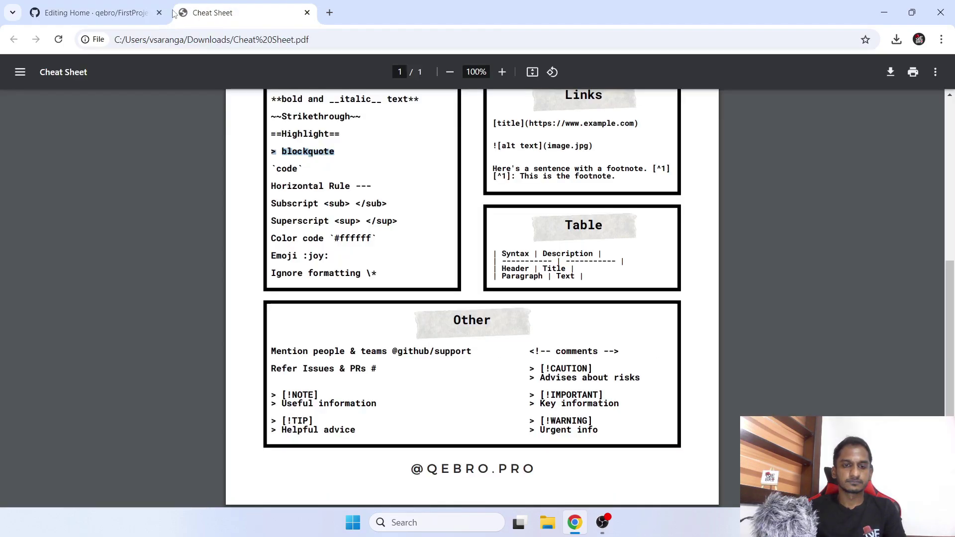
pyautogui.click(99, 10)
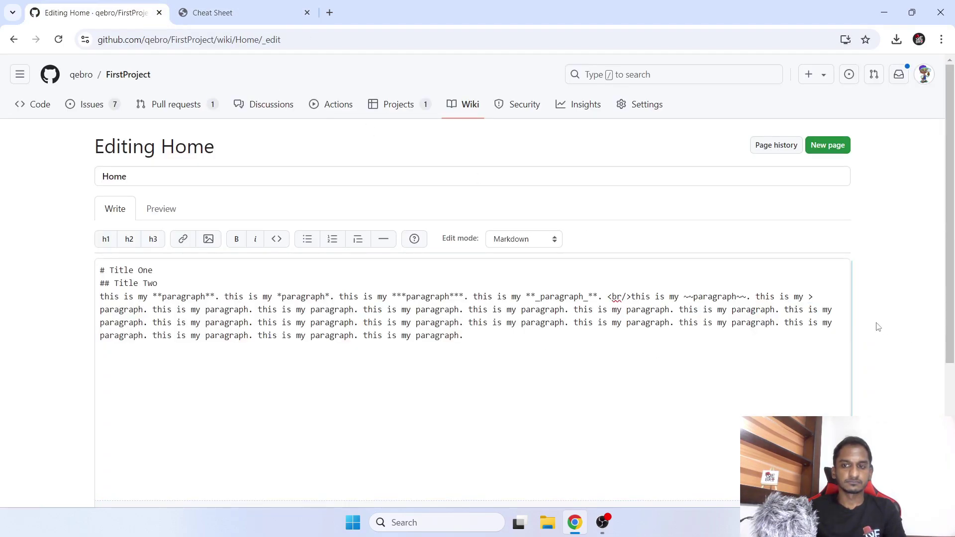
pyautogui.click(806, 297)
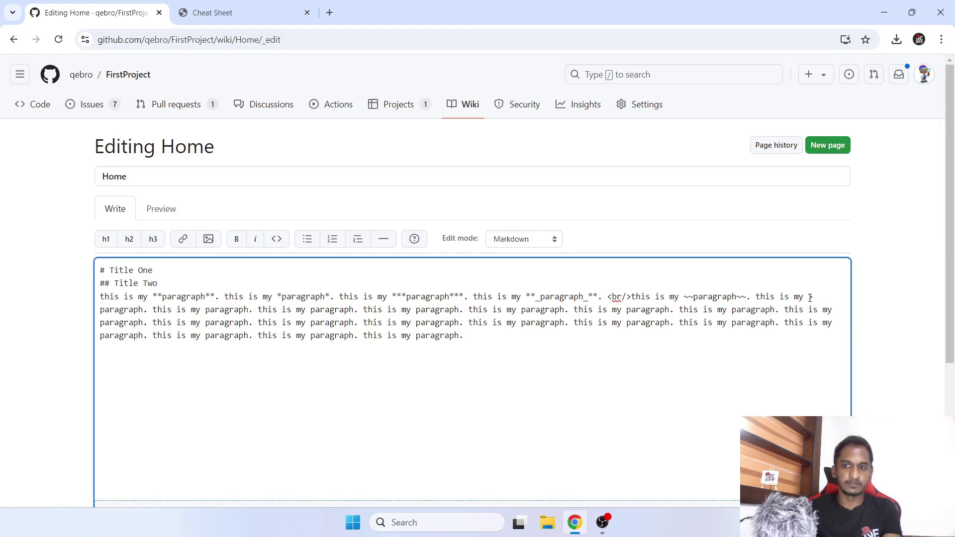
pyautogui.press('Return')
pyautogui.write('>')
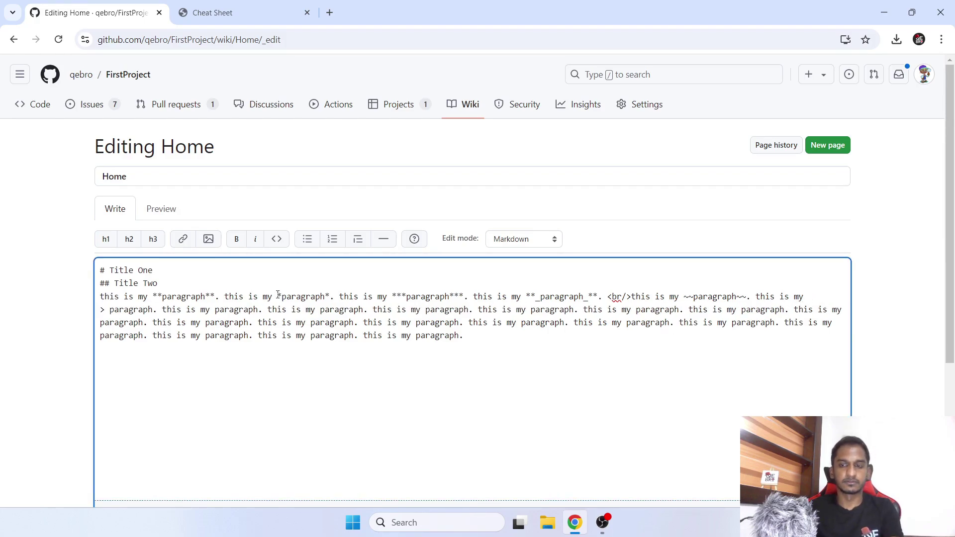
pyautogui.click(159, 212)
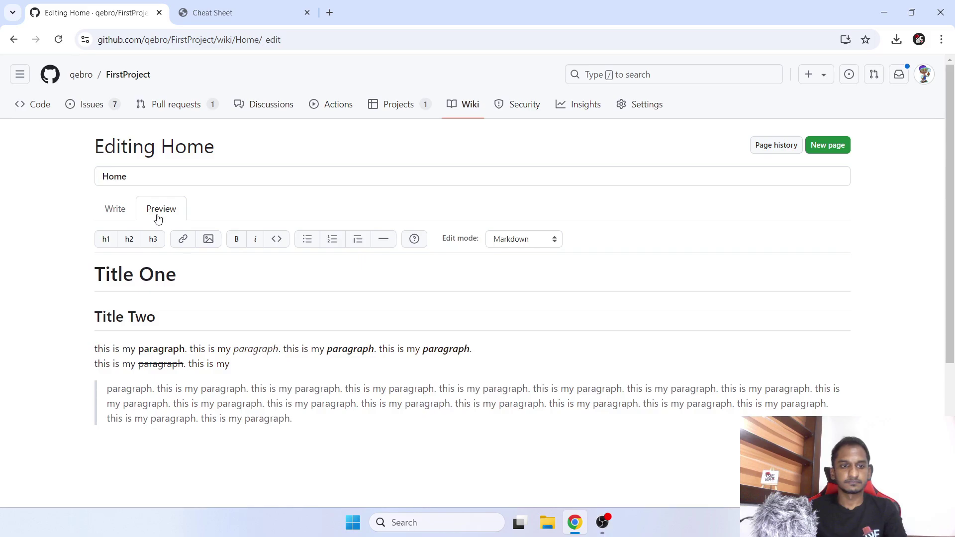
# Compare the ">" marker in the Markdown source with the blockquote shown in the preview
pyautogui.click(113, 217)
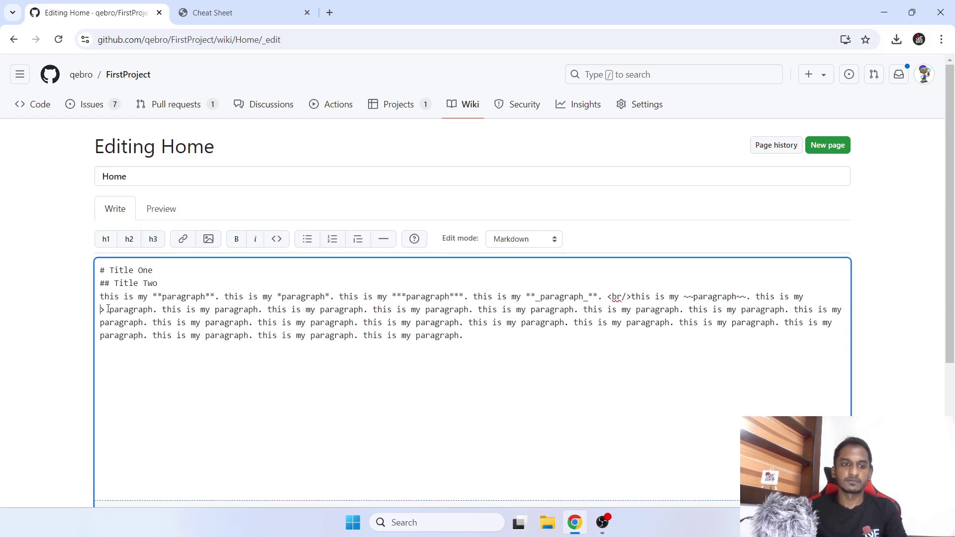
pyautogui.moveTo(100, 310); pyautogui.dragTo(114, 309)
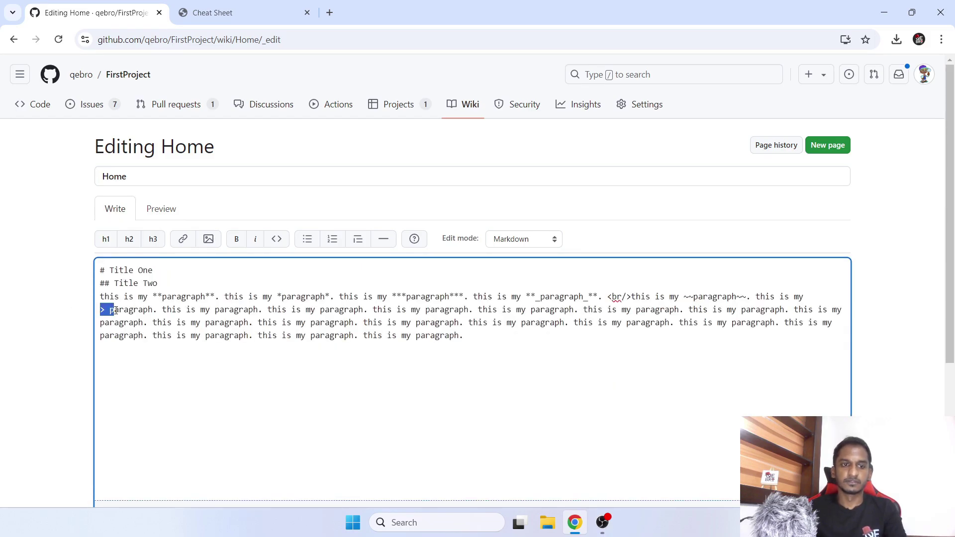
pyautogui.click(157, 215)
pyautogui.moveTo(107, 389); pyautogui.dragTo(303, 441)
pyautogui.click(300, 453)
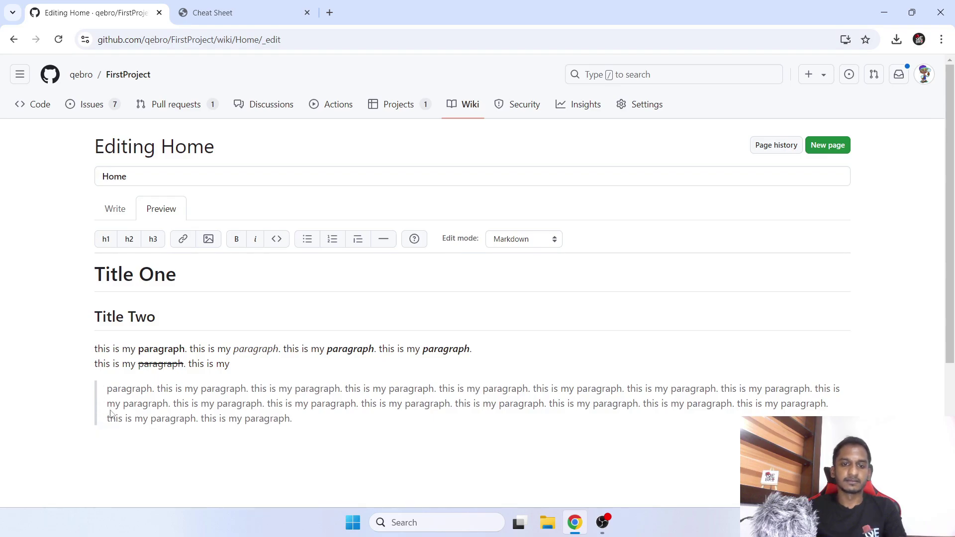
pyautogui.moveTo(132, 388); pyautogui.dragTo(263, 431)
pyautogui.click(311, 435)
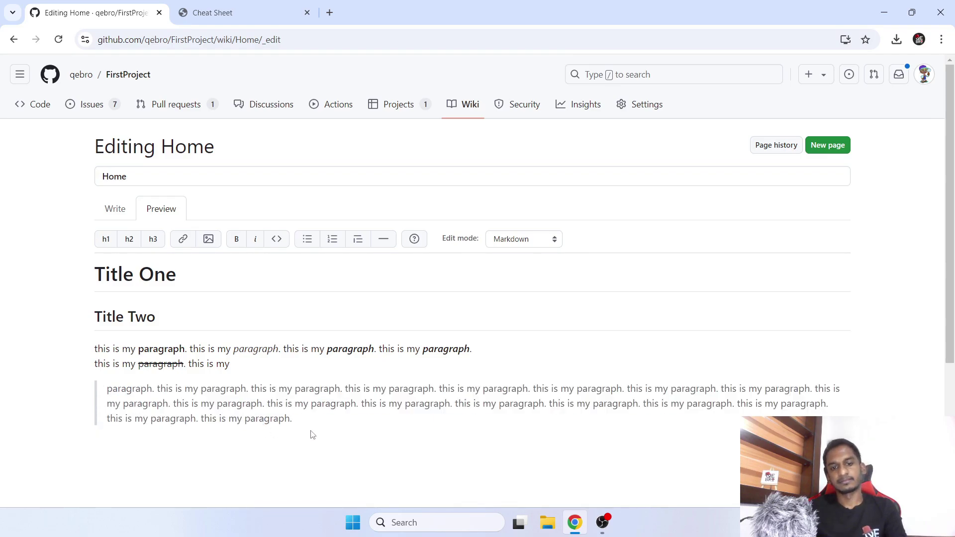
pyautogui.scroll(-3, 311, 435)
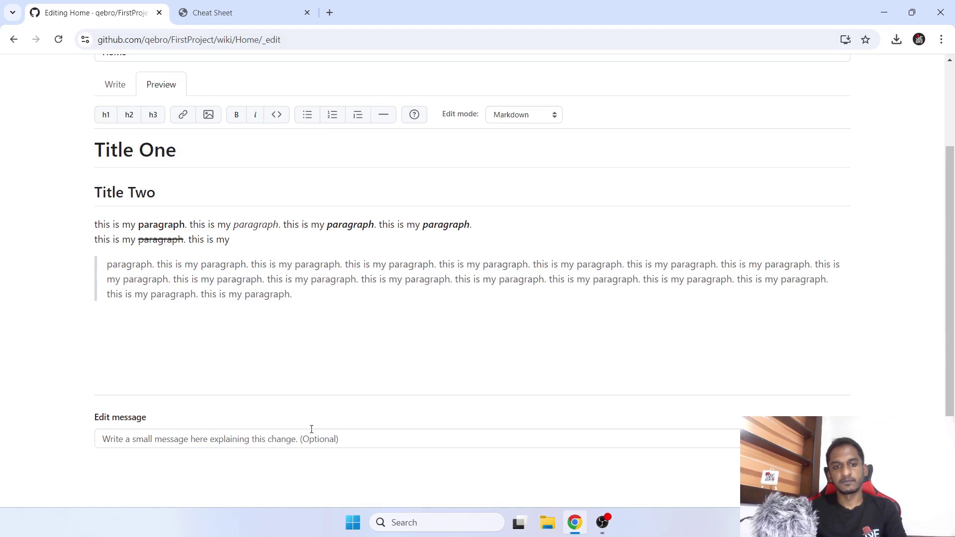
pyautogui.scroll(3, 309, 426)
pyautogui.scroll(-1, 268, 239)
pyautogui.scroll(1, 254, 100)
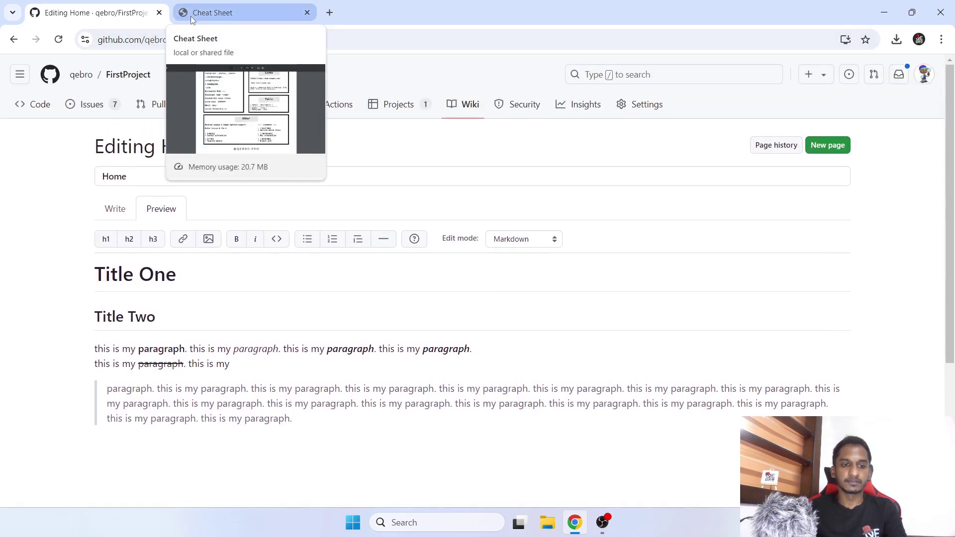
# Split the last eight sentences off the blockquote with a blank line, and check the inline code syntax on the cheat sheet
pyautogui.click(233, 13)
pyautogui.click(94, 13)
pyautogui.click(115, 209)
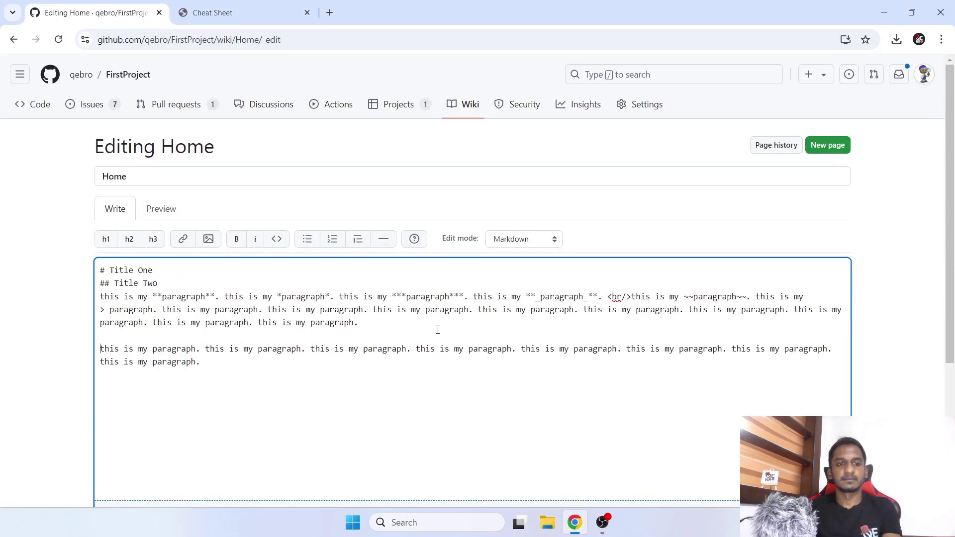
pyautogui.click(229, 14)
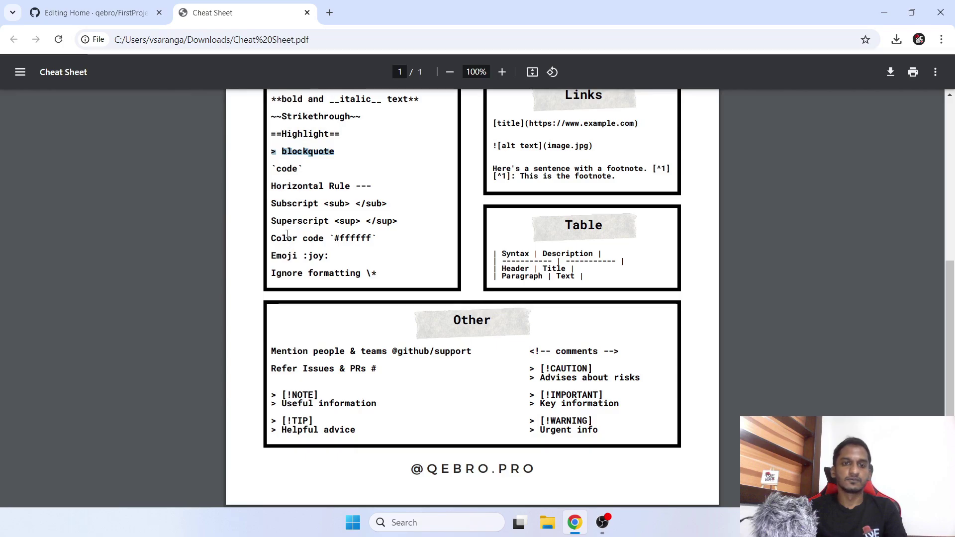
pyautogui.click(94, 12)
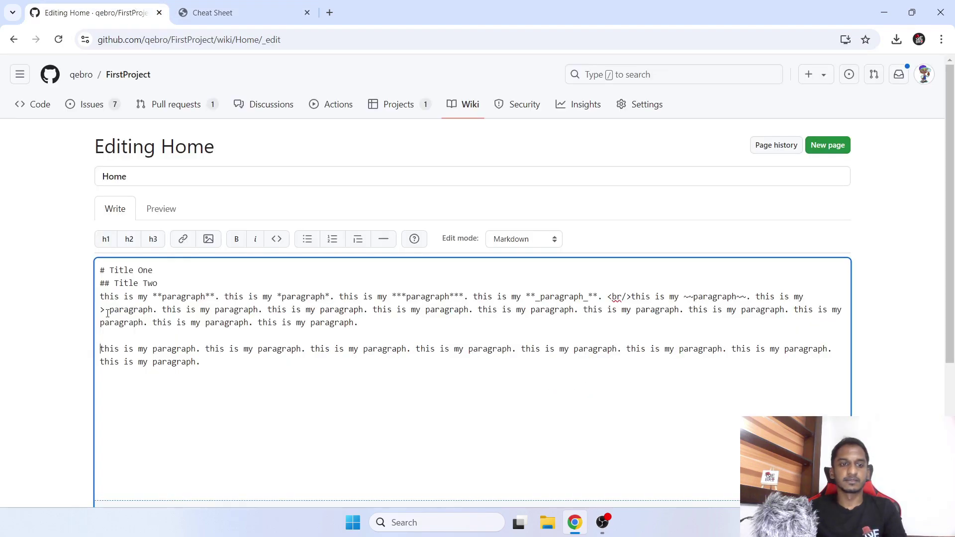
# Wrap the separated eight-sentence paragraph in single backticks and examine the code formatting in the preview
pyautogui.write('`')
pyautogui.click(217, 360)
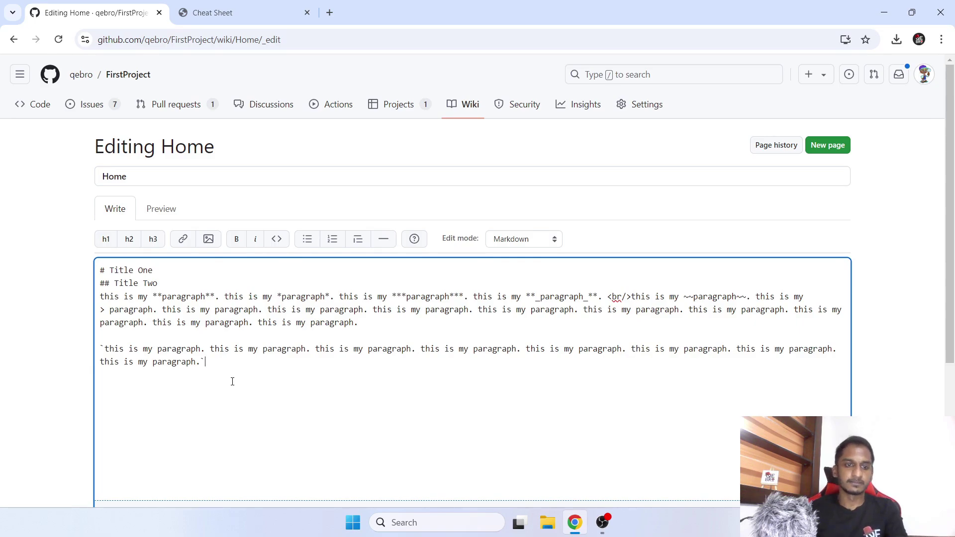
pyautogui.click(160, 208)
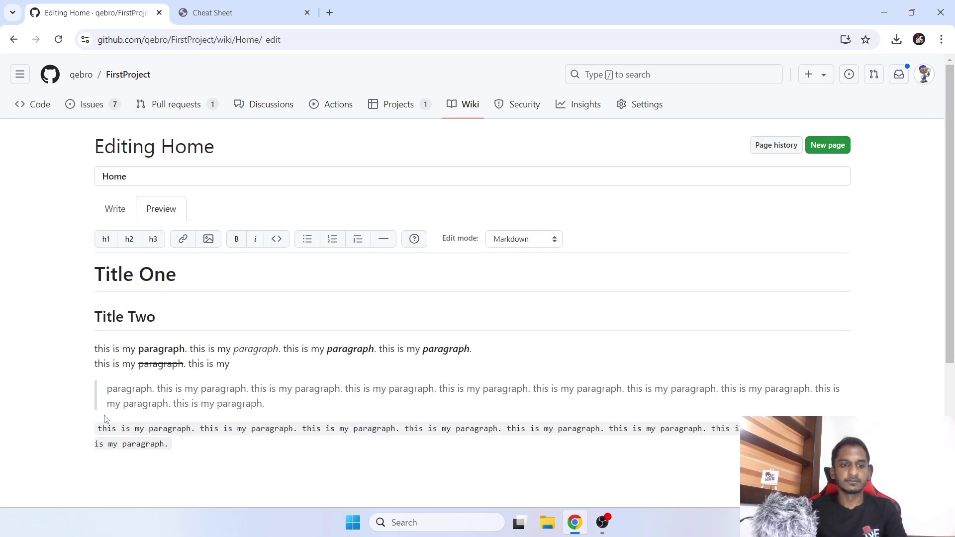
pyautogui.moveTo(98, 428); pyautogui.dragTo(237, 454)
pyautogui.click(252, 457)
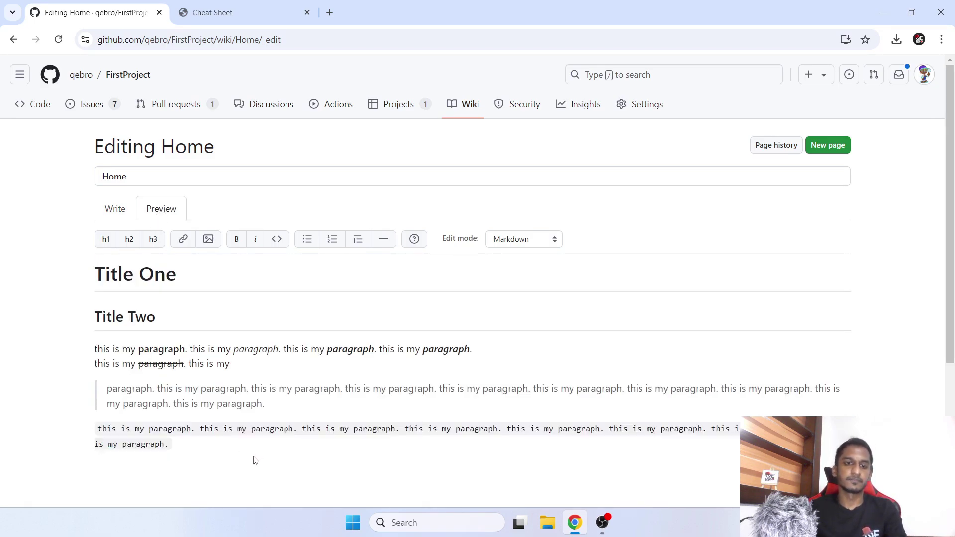
pyautogui.scroll(-3, 259, 446)
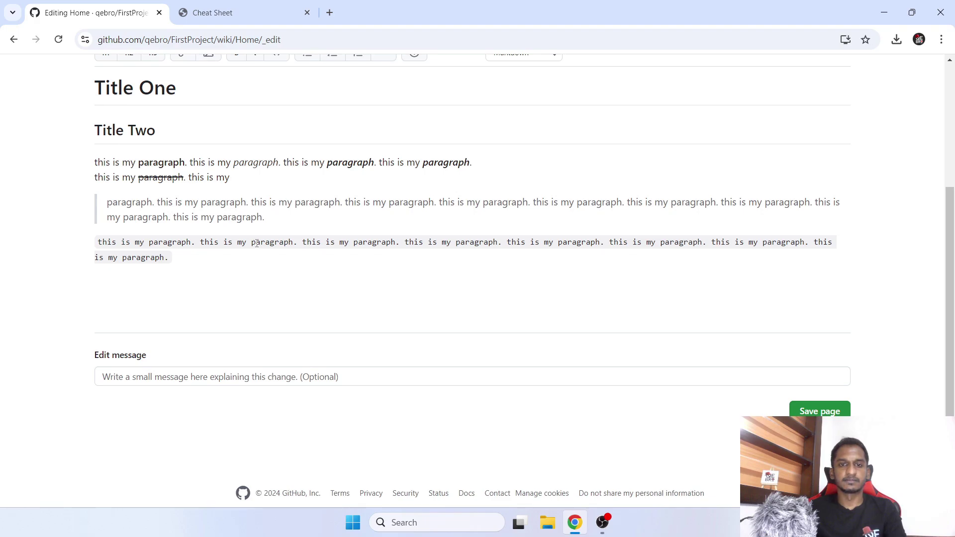
pyautogui.moveTo(350, 243); pyautogui.dragTo(396, 243)
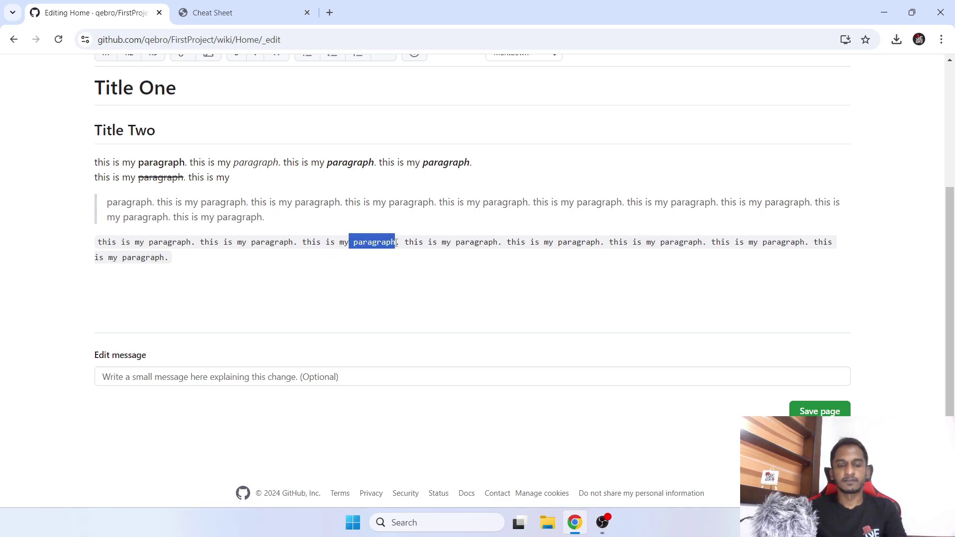
pyautogui.click(354, 271)
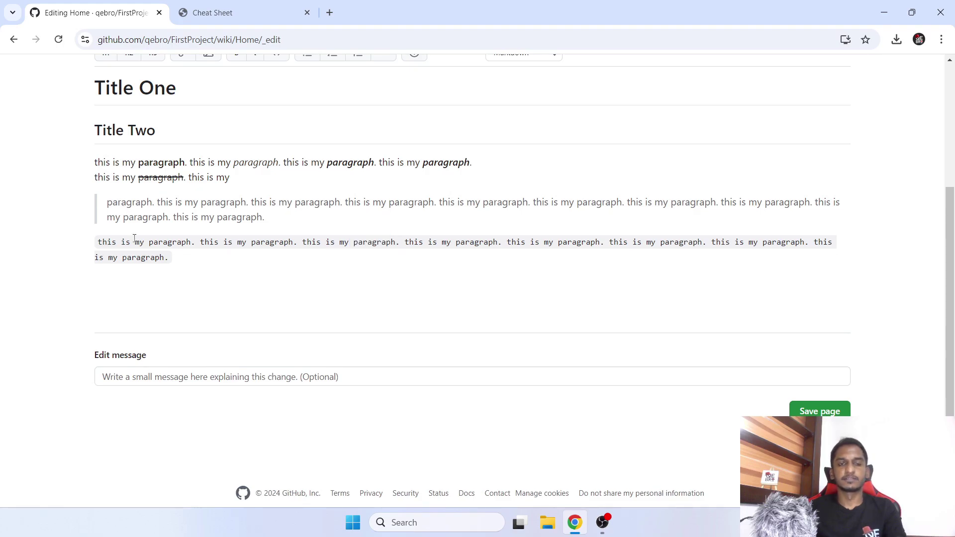
pyautogui.scroll(4, 132, 228)
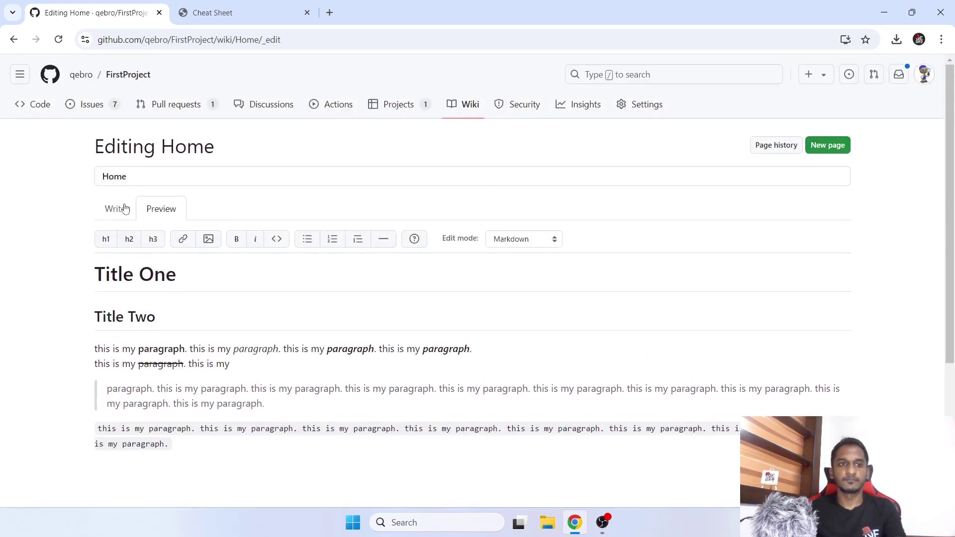
# End the inline code after its fifth sentence, put the remaining three sentences in a plain paragraph below, and preview the page
pyautogui.click(117, 209)
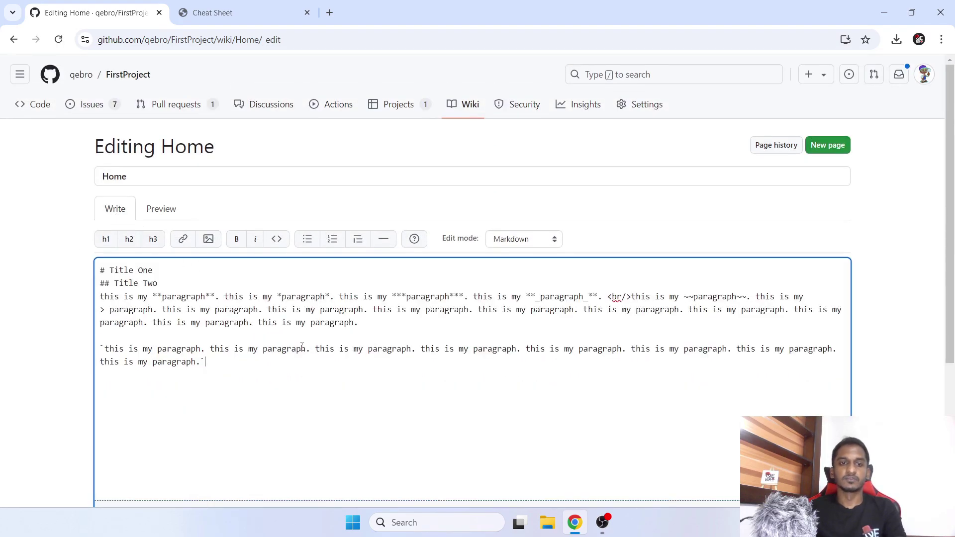
pyautogui.click(632, 350)
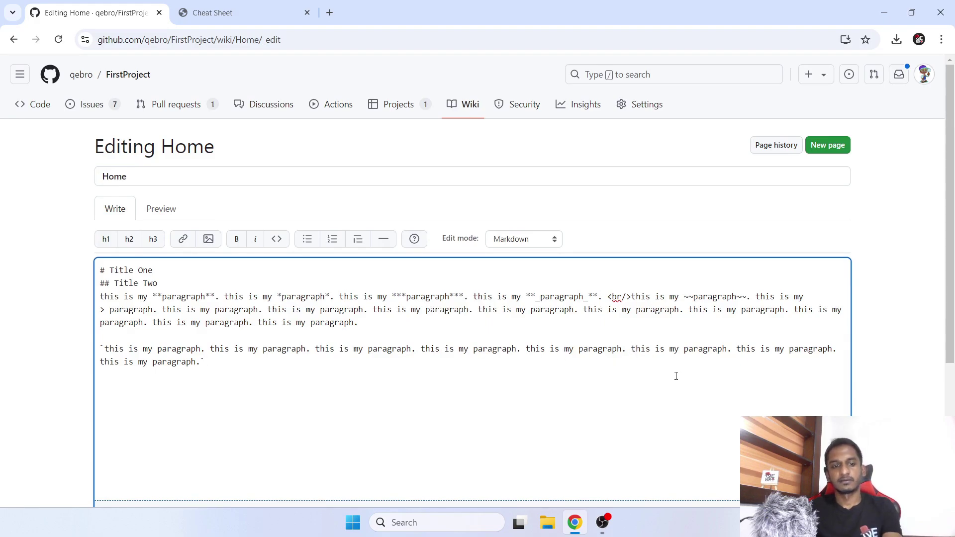
pyautogui.press('Return')
pyautogui.press('Return')
pyautogui.click(161, 209)
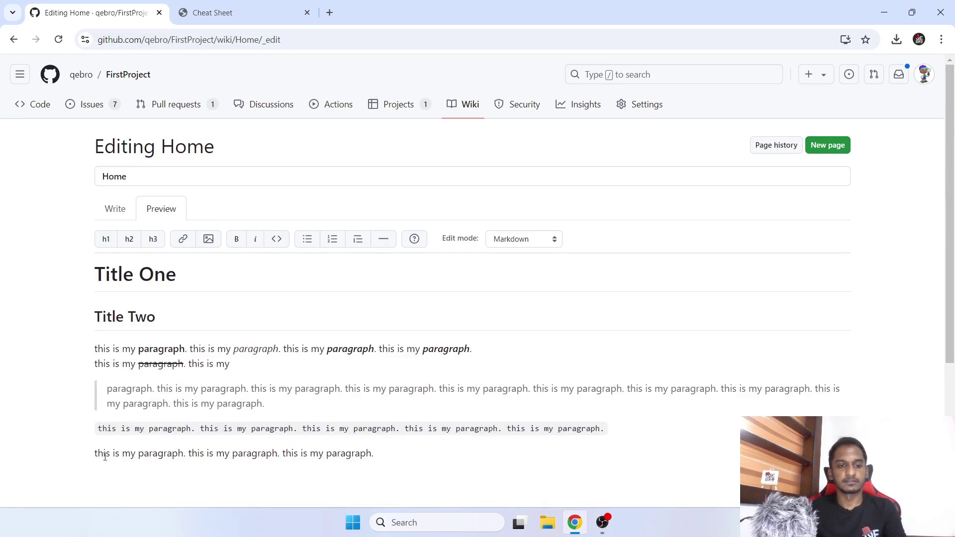
pyautogui.moveTo(98, 453); pyautogui.dragTo(351, 458)
pyautogui.moveTo(106, 429); pyautogui.dragTo(385, 439)
pyautogui.moveTo(121, 389); pyautogui.dragTo(212, 403)
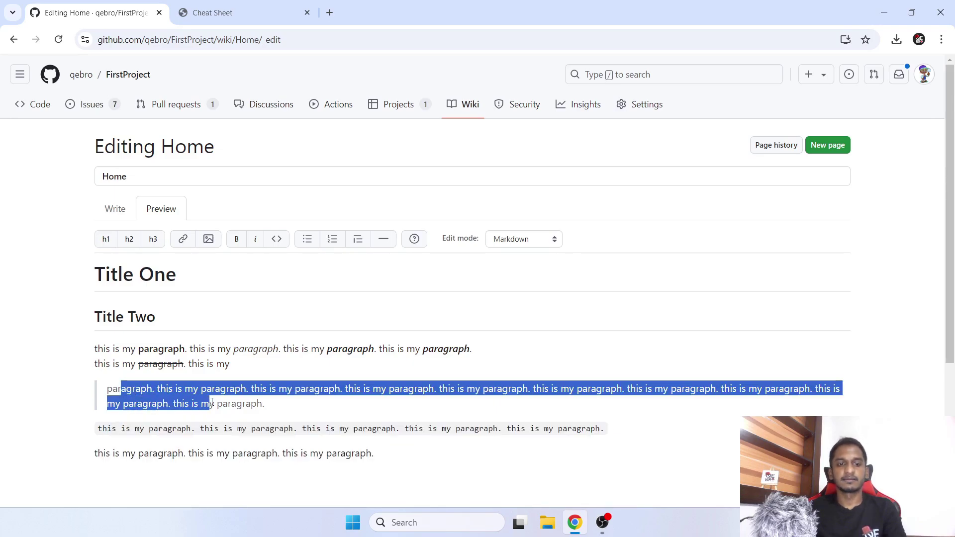
pyautogui.click(180, 340)
pyautogui.scroll(-1, 180, 340)
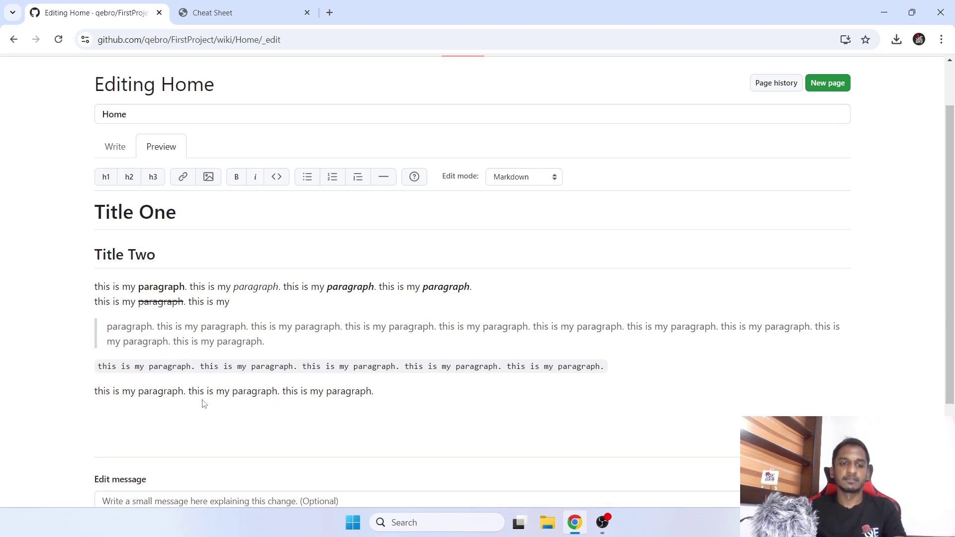
# Look up the horizontal rule syntax on the cheat sheet, and return to the wiki page's Markdown source
pyautogui.click(106, 147)
pyautogui.click(257, 12)
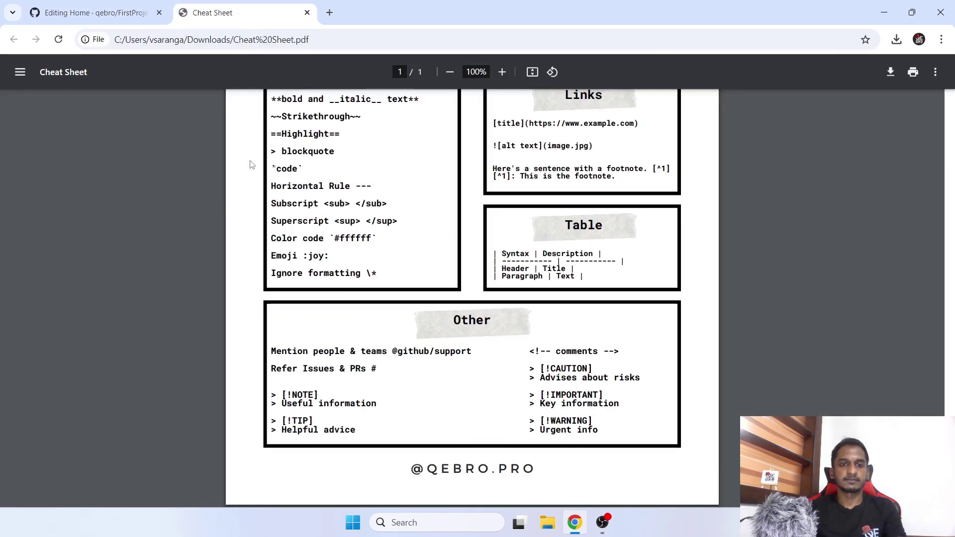
pyautogui.moveTo(299, 182); pyautogui.dragTo(377, 184)
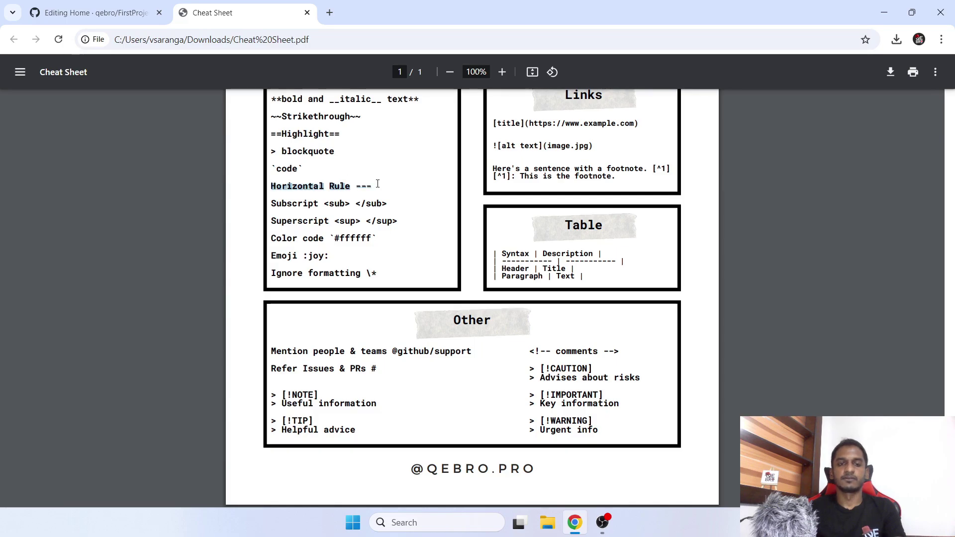
pyautogui.click(95, 12)
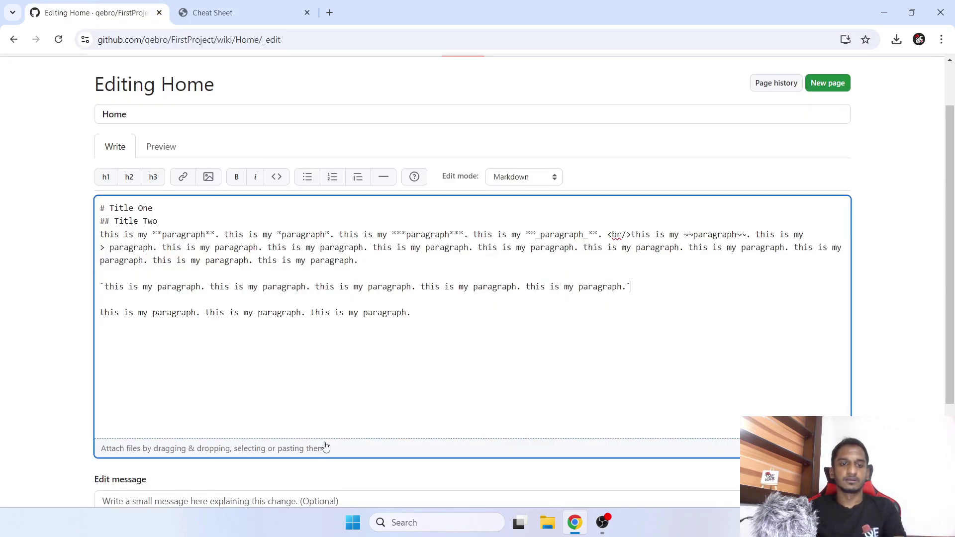
# Insert a "---" horizontal rule between the code paragraph and the last plain paragraph, and preview it
pyautogui.click(433, 298)
pyautogui.press('Return')
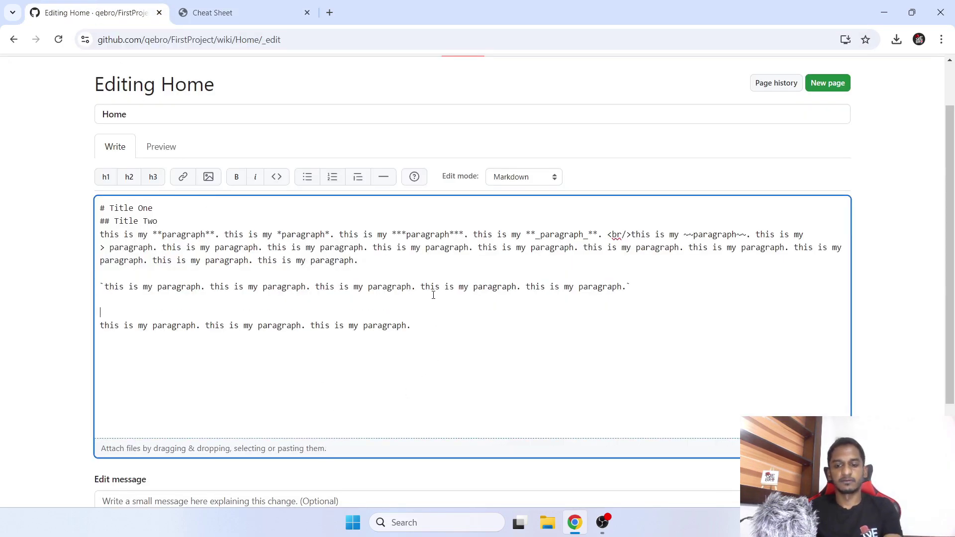
pyautogui.press('Return')
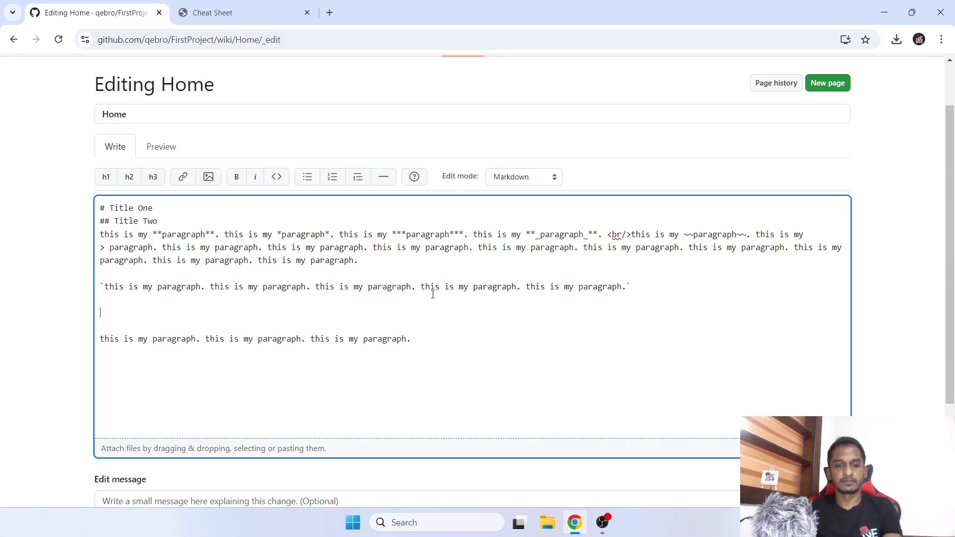
pyautogui.write('-')
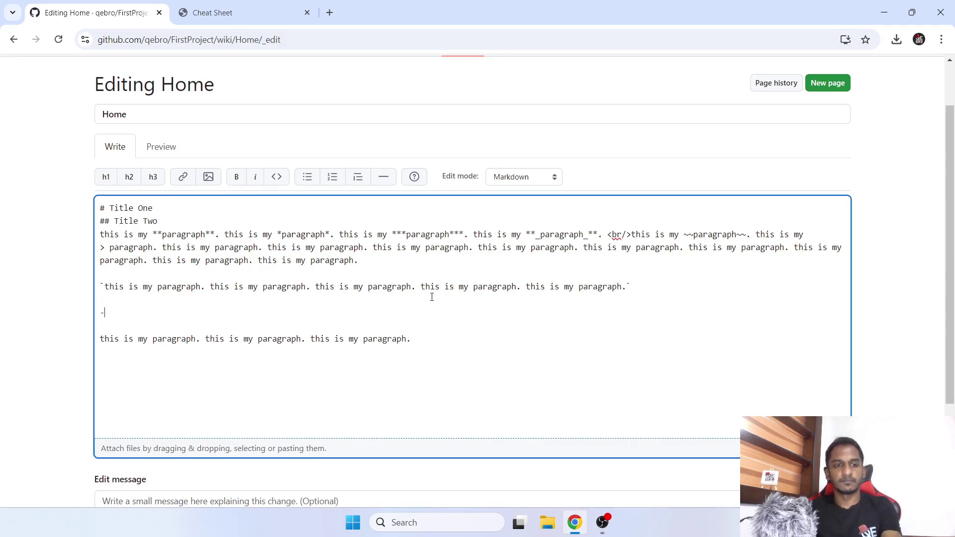
pyautogui.write('--')
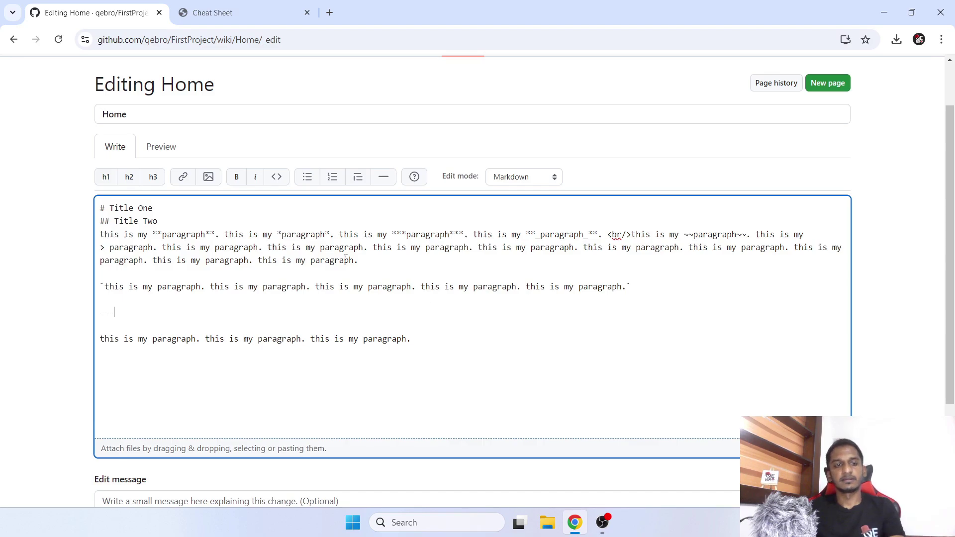
pyautogui.click(158, 151)
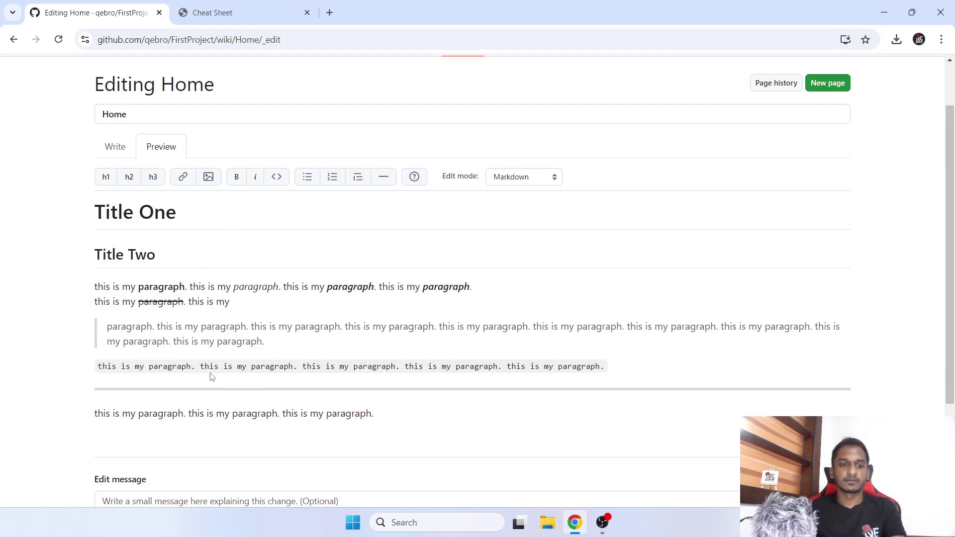
# Review the "---" line in the source, look up the subscript and superscript syntax on the cheat sheet, and return to the source
pyautogui.click(121, 152)
pyautogui.moveTo(125, 324); pyautogui.dragTo(64, 311)
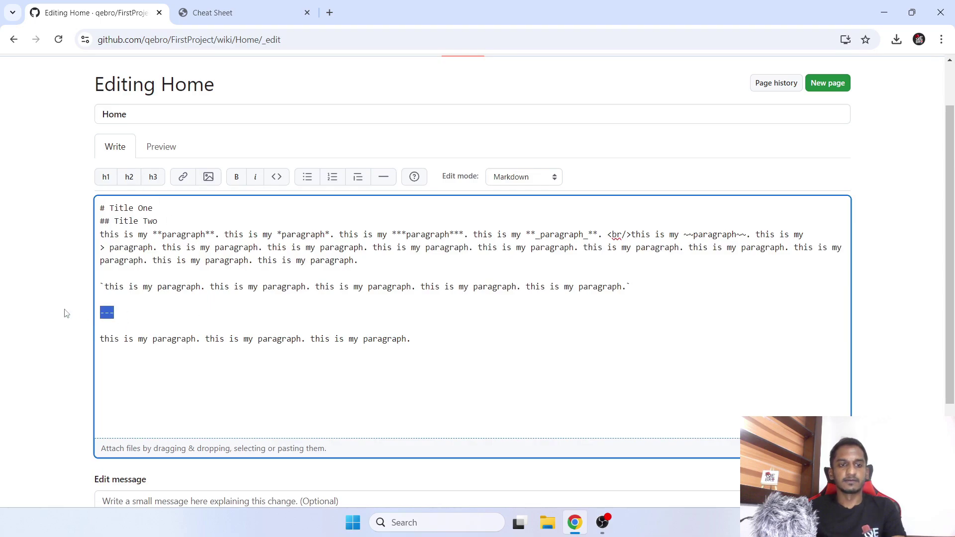
pyautogui.click(277, 338)
pyautogui.click(252, 12)
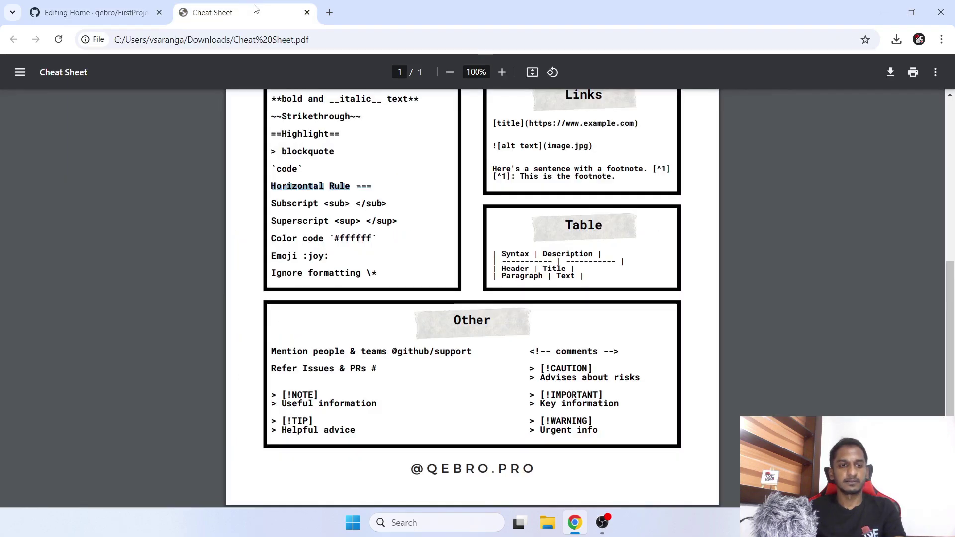
pyautogui.moveTo(270, 200); pyautogui.dragTo(397, 225)
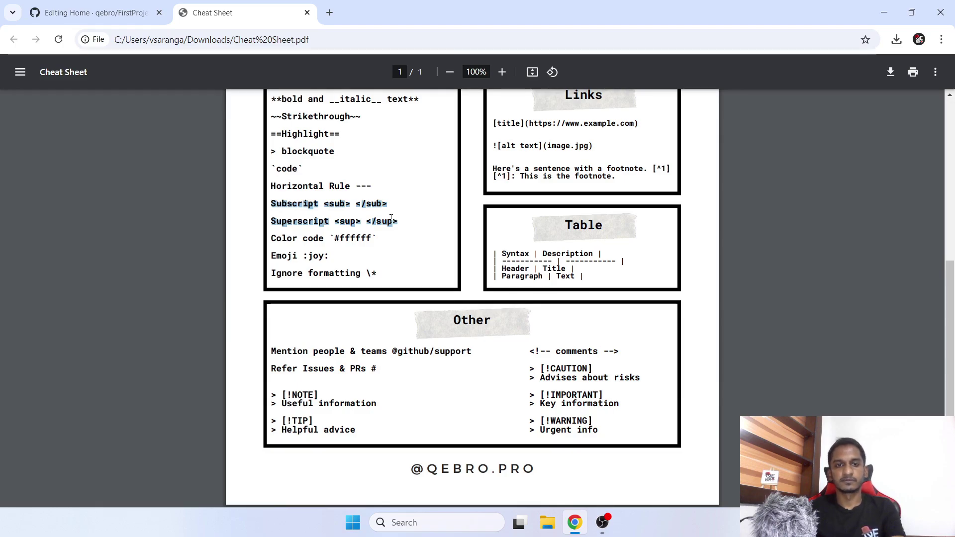
pyautogui.click(90, 12)
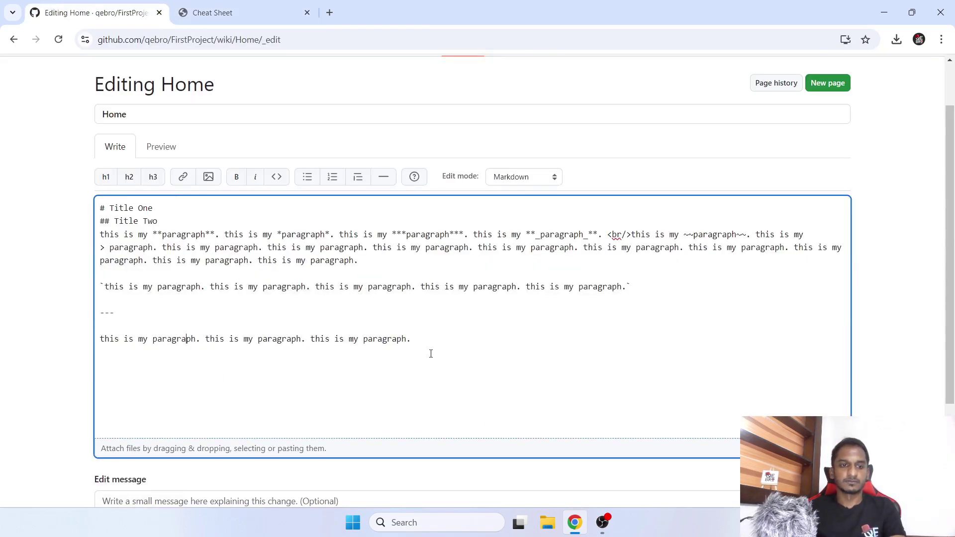
# Insert the line "2<sup>8</sup>" between the horizontal rule and the last paragraph, and check the superscript in the preview
pyautogui.write('2')
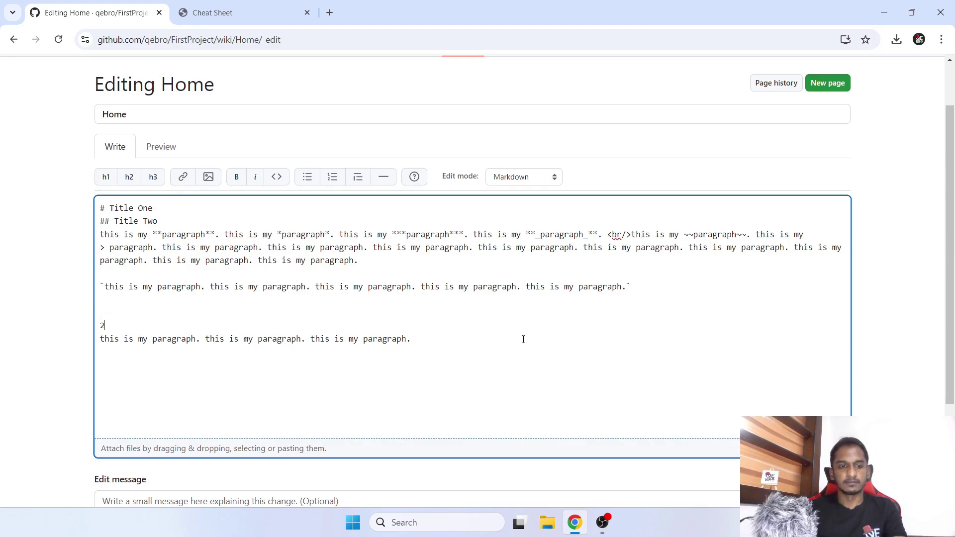
pyautogui.write('8')
pyautogui.press('Left')
pyautogui.write('<sup')
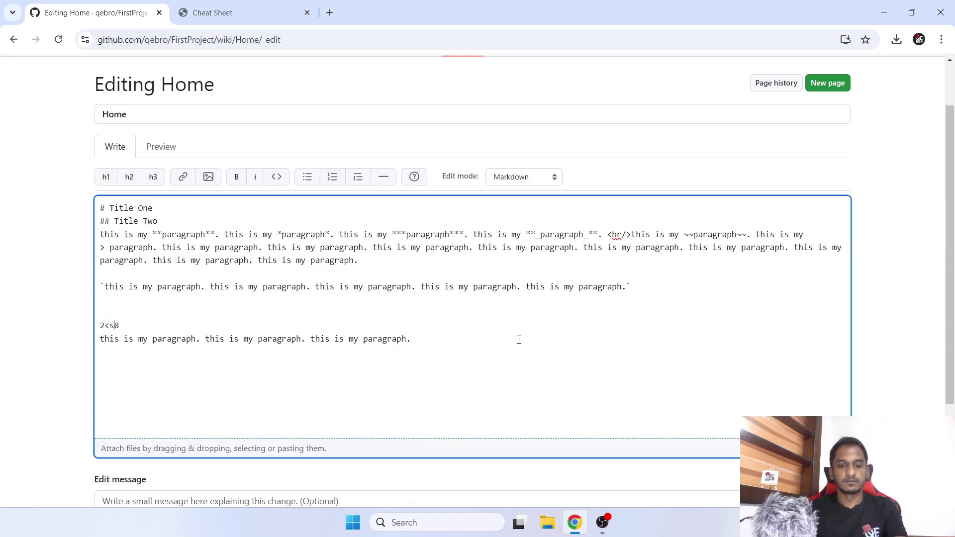
pyautogui.write('>')
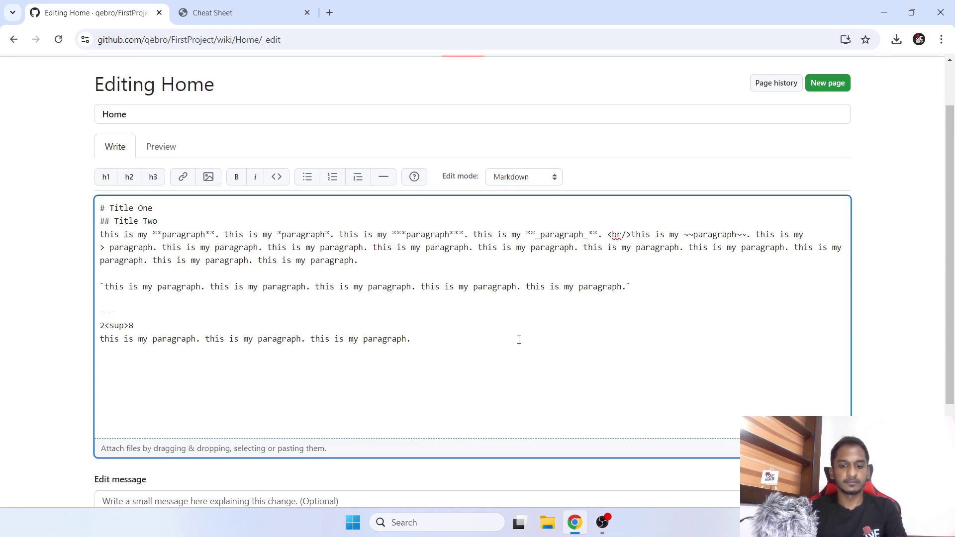
pyautogui.press('Right')
pyautogui.write('</sup>')
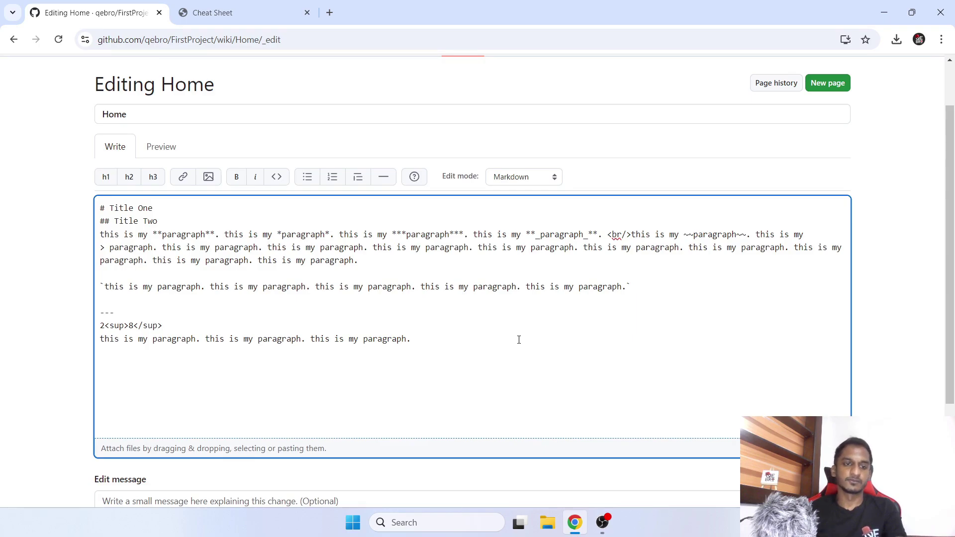
pyautogui.click(165, 149)
pyautogui.moveTo(89, 415); pyautogui.dragTo(103, 414)
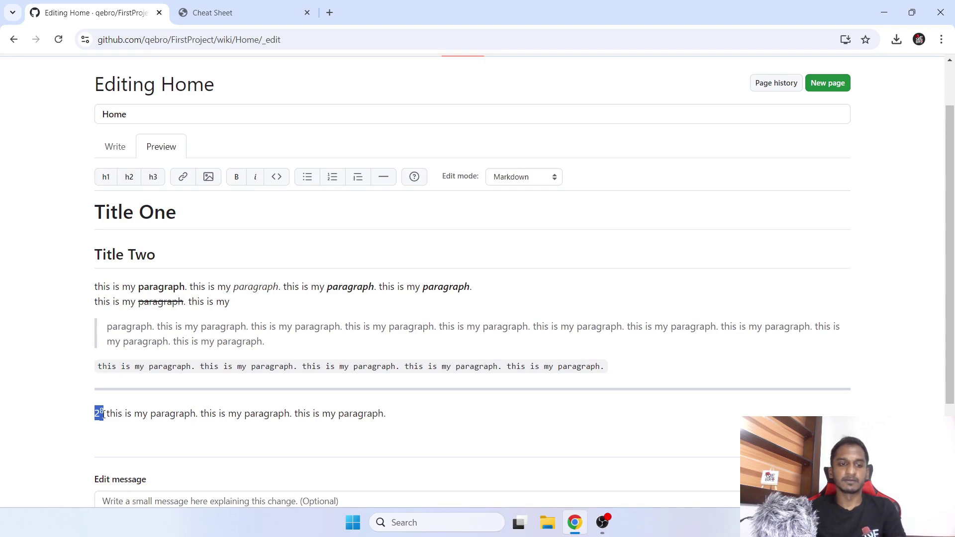
pyautogui.click(103, 414)
pyautogui.moveTo(105, 414); pyautogui.dragTo(100, 415)
pyautogui.click(106, 415)
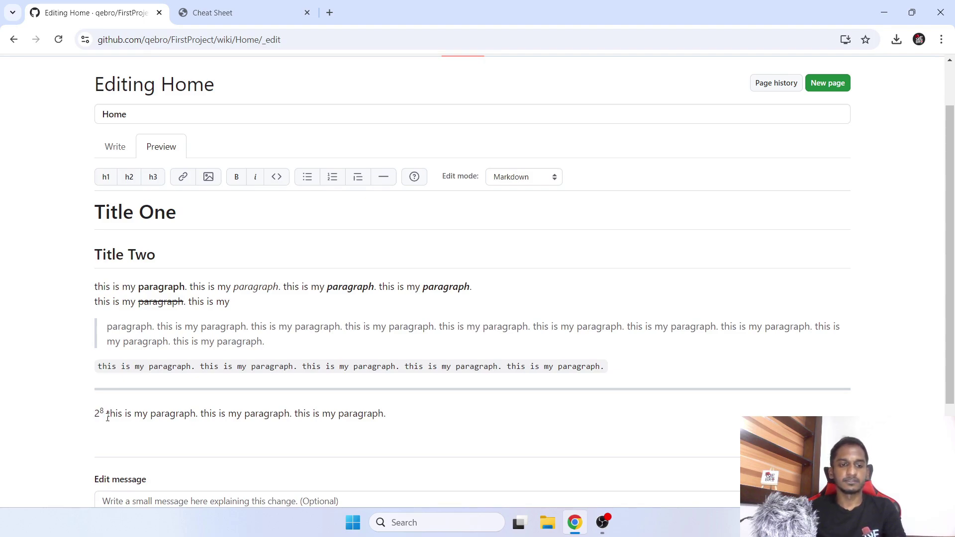
# Add the line "2<sub>5</sub>" below the superscript line in the source, and check the subscript in the preview
pyautogui.click(120, 154)
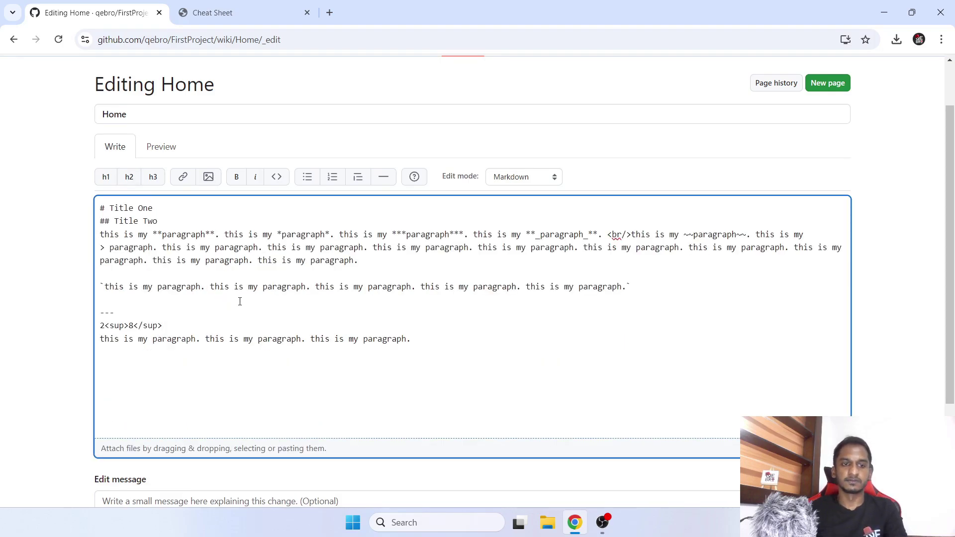
pyautogui.press('Return')
pyautogui.write('25')
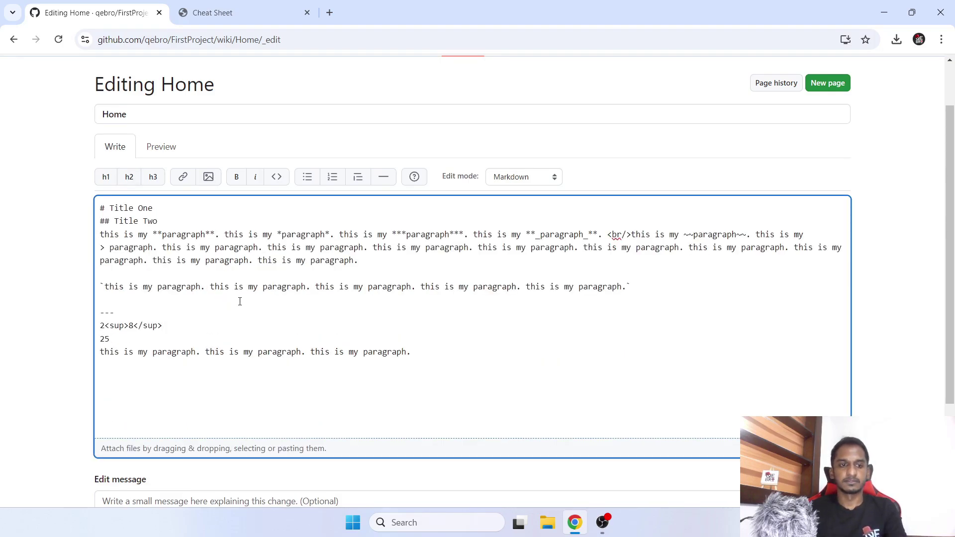
pyautogui.write('<sup')
pyautogui.press('BackSpace')
pyautogui.write('b')
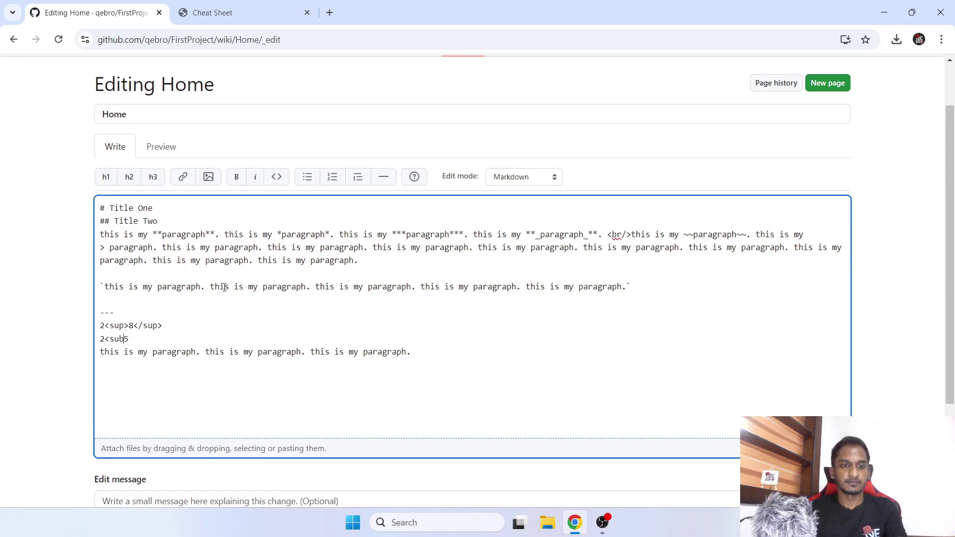
pyautogui.write('>5')
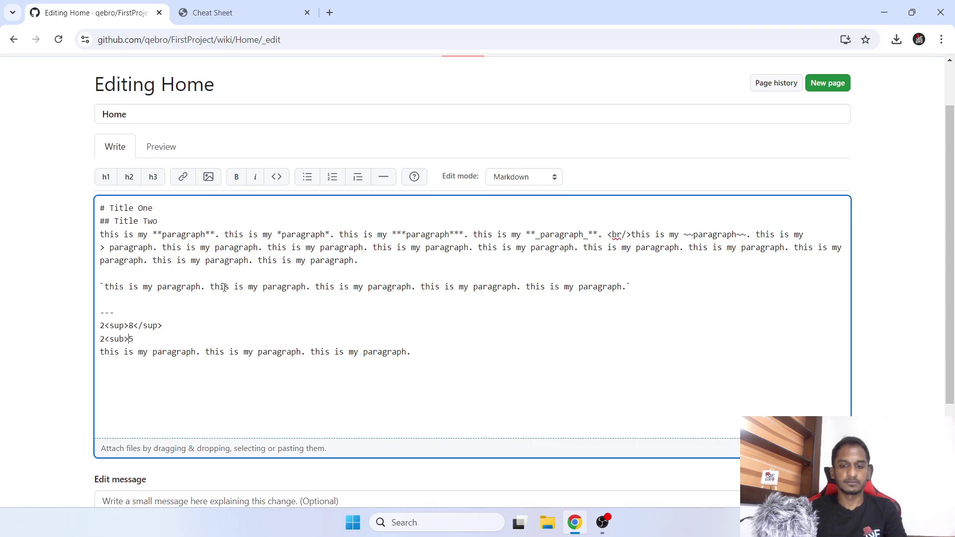
pyautogui.write('</sub>')
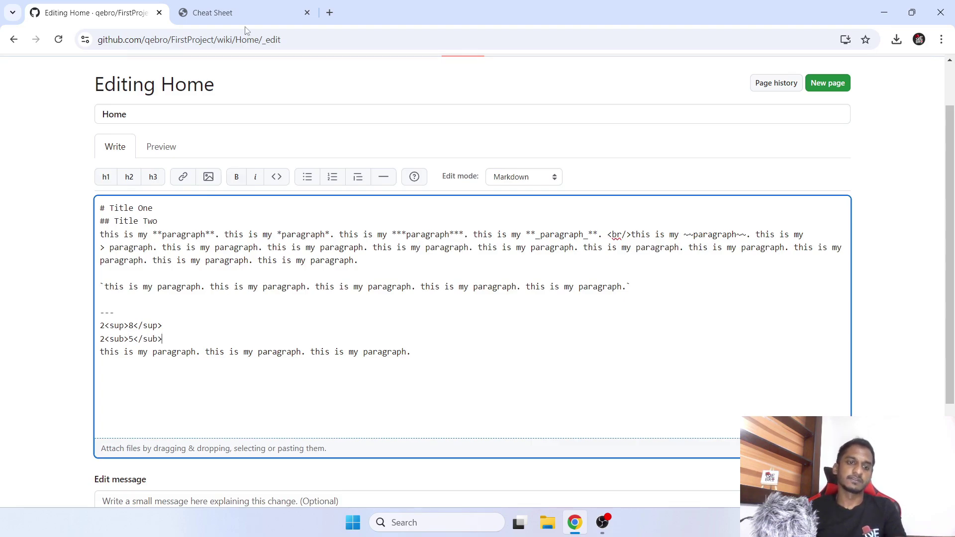
pyautogui.click(157, 147)
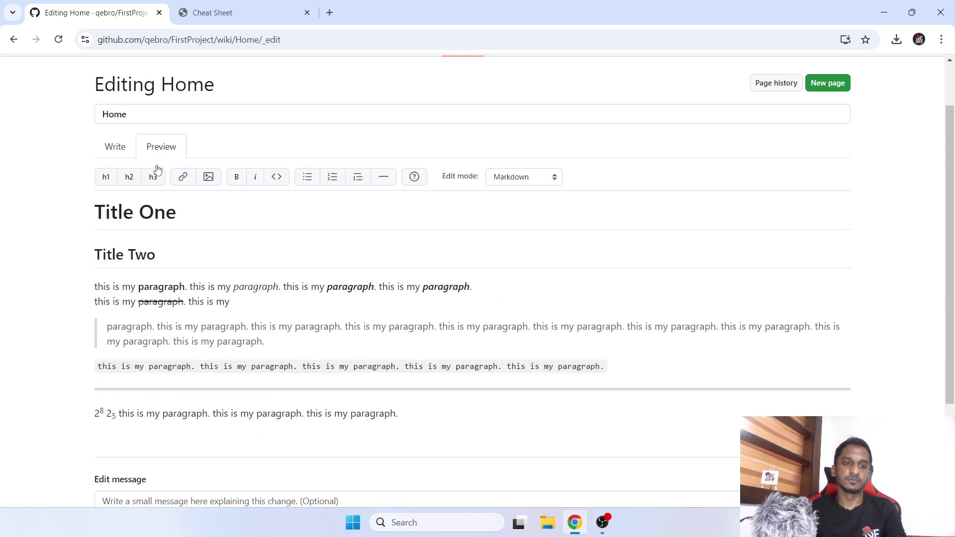
pyautogui.doubleClick(109, 416)
pyautogui.moveTo(113, 418); pyautogui.dragTo(116, 418)
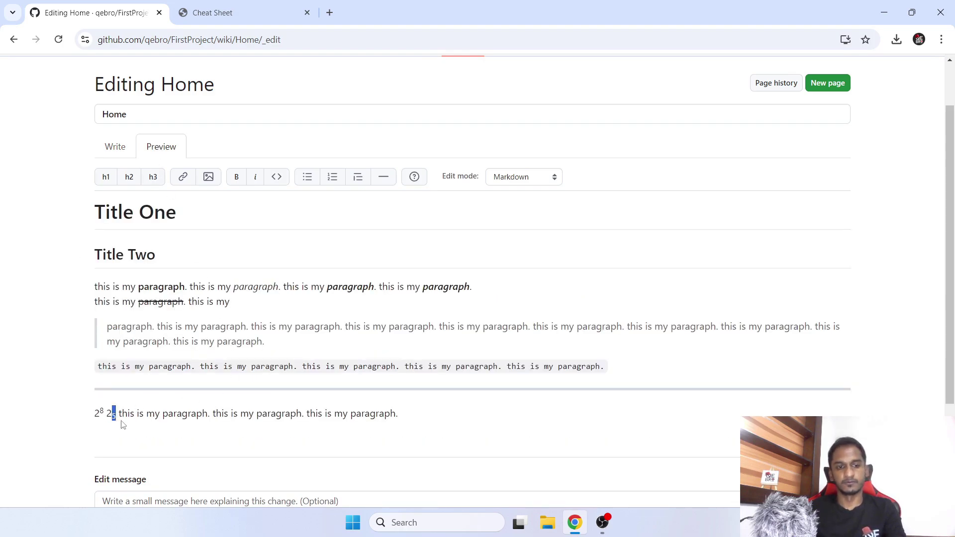
pyautogui.click(106, 419)
pyautogui.moveTo(97, 415); pyautogui.dragTo(116, 417)
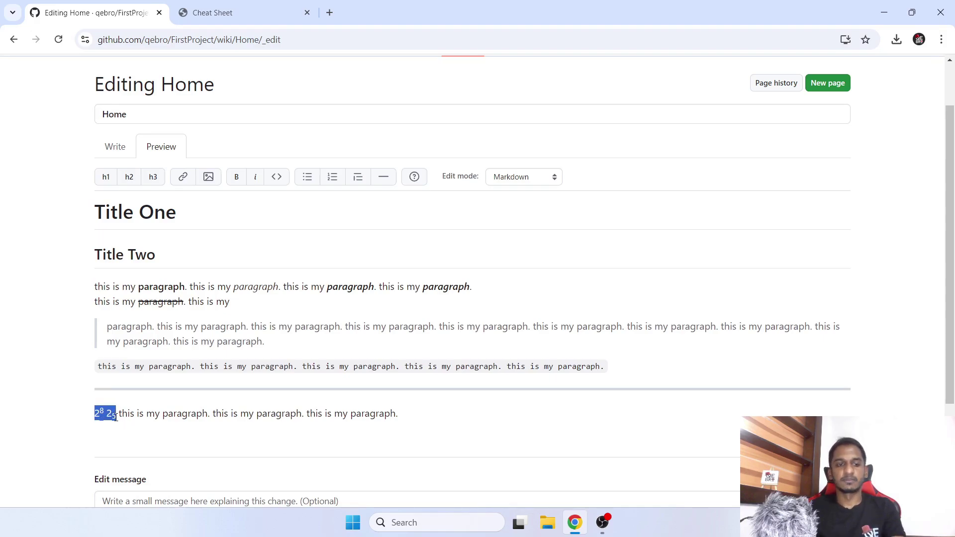
pyautogui.click(116, 417)
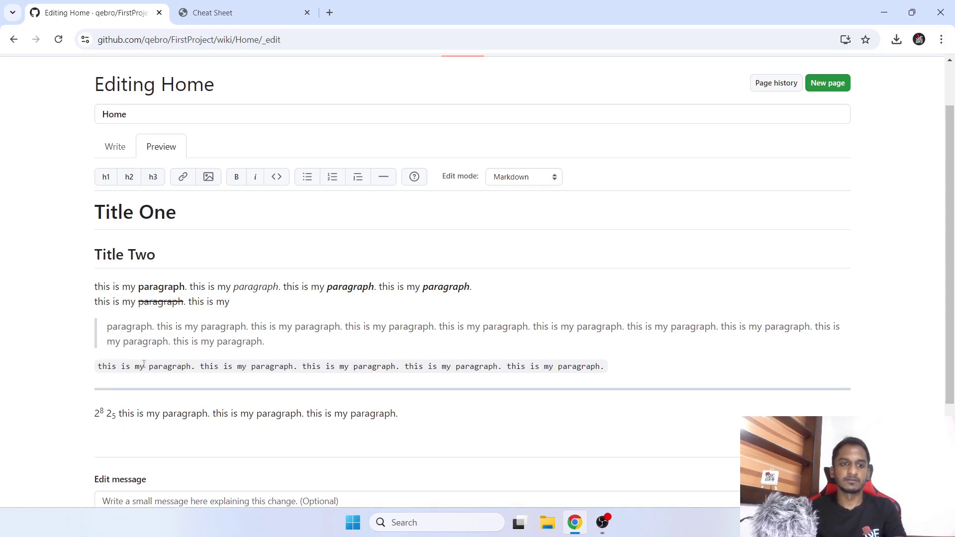
# Return to the Markdown source and review its superscript, subscript, line break and bold markup
pyautogui.click(112, 148)
pyautogui.moveTo(108, 328); pyautogui.dragTo(164, 327)
pyautogui.click(187, 338)
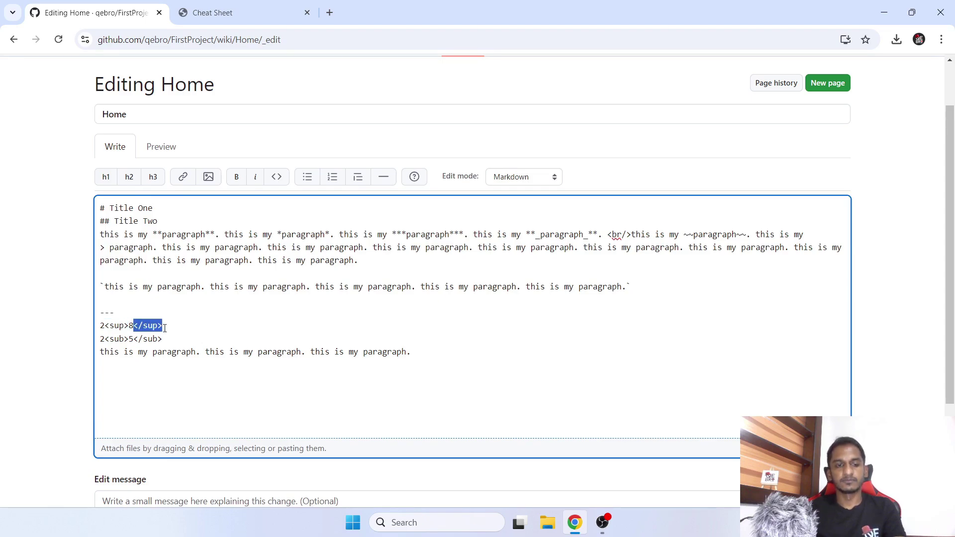
pyautogui.click(278, 347)
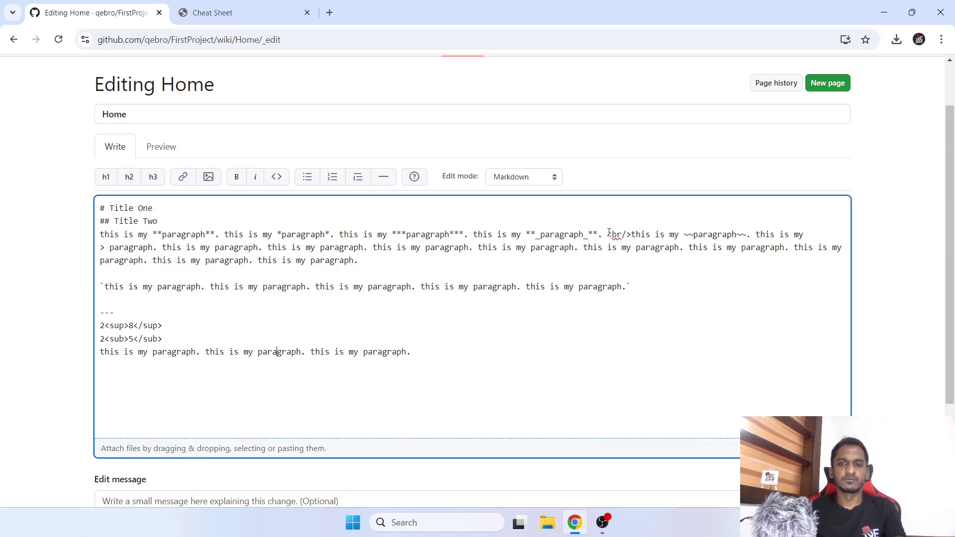
pyautogui.moveTo(607, 234); pyautogui.dragTo(632, 238)
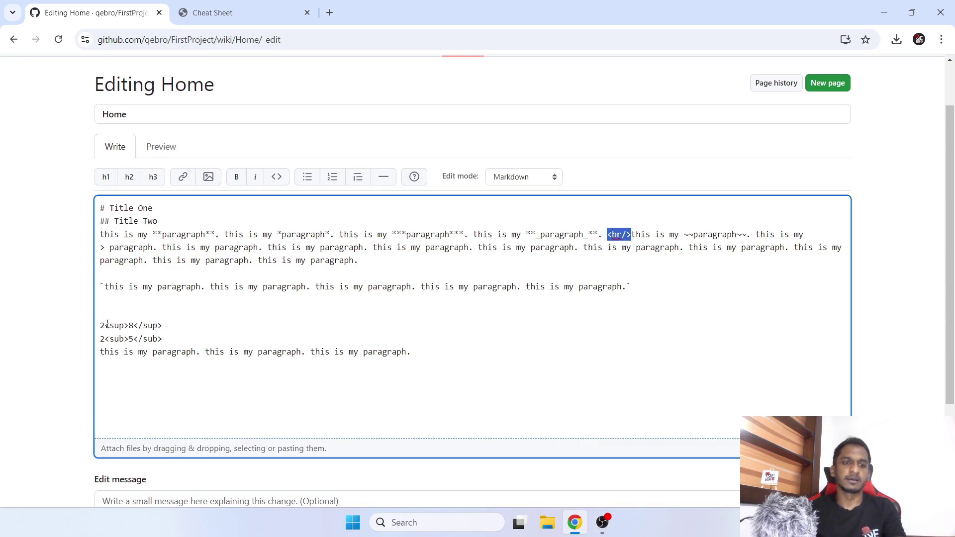
pyautogui.moveTo(105, 326); pyautogui.dragTo(128, 339)
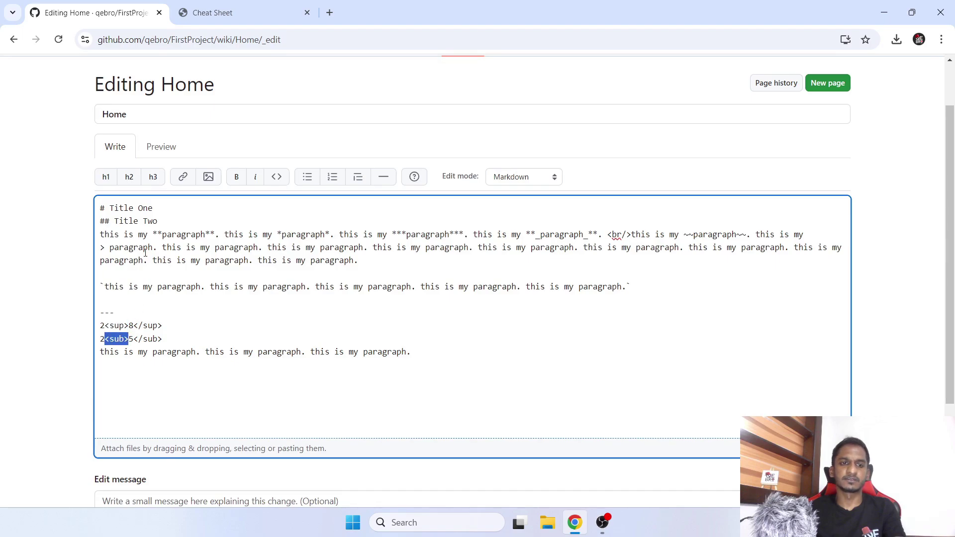
pyautogui.moveTo(153, 235); pyautogui.dragTo(217, 233)
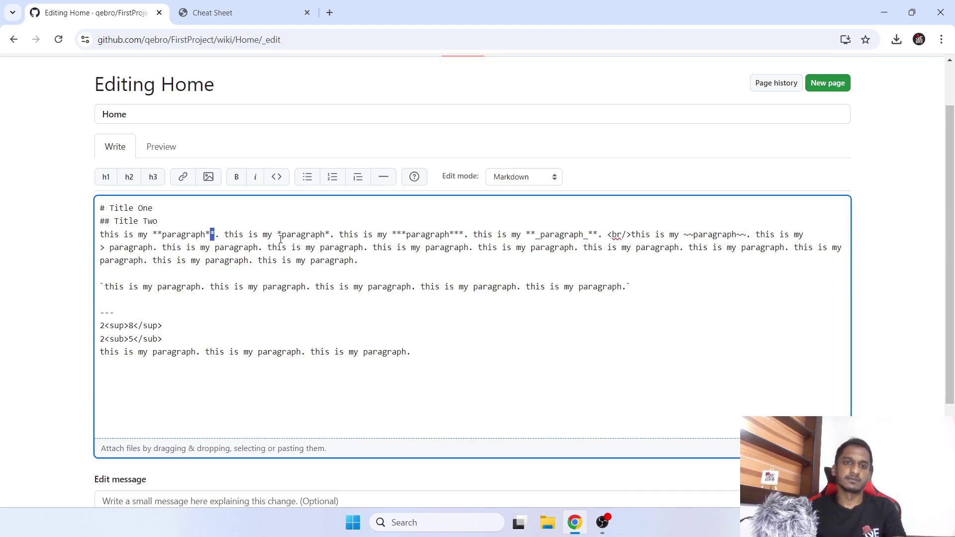
# Look up the color code syntax on the cheat sheet, and return to the wiki page's Markdown source
pyautogui.click(224, 11)
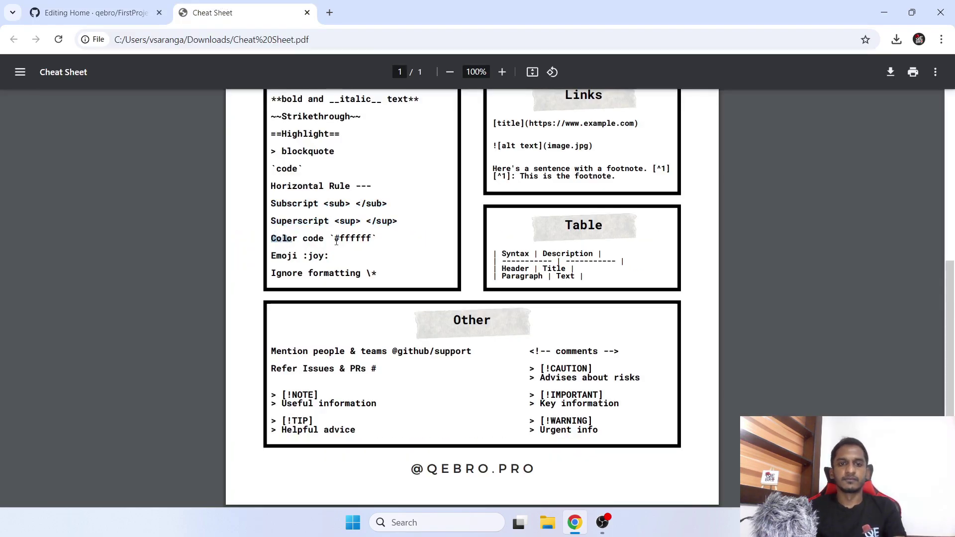
pyautogui.click(86, 5)
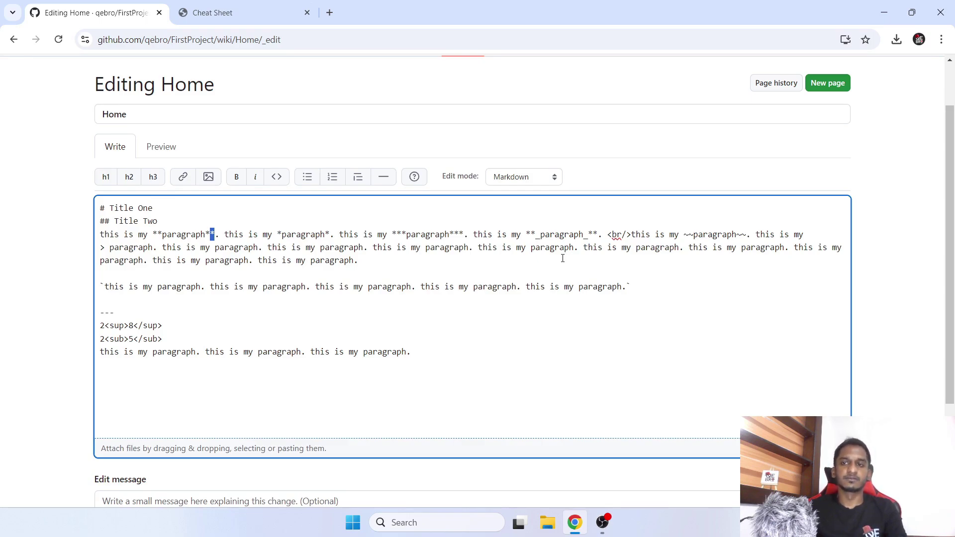
pyautogui.scroll(1, 563, 258)
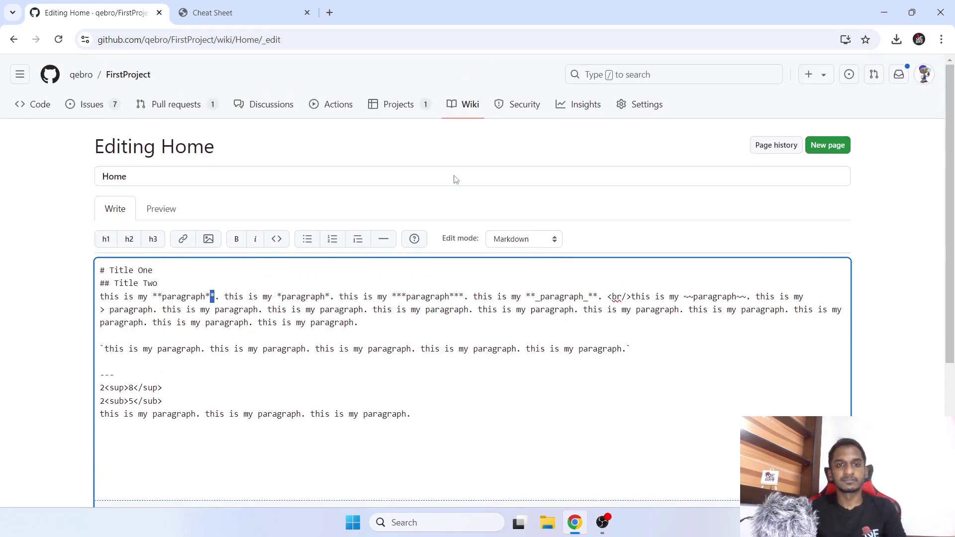
pyautogui.scroll(-3, 539, 268)
pyautogui.scroll(1, 539, 269)
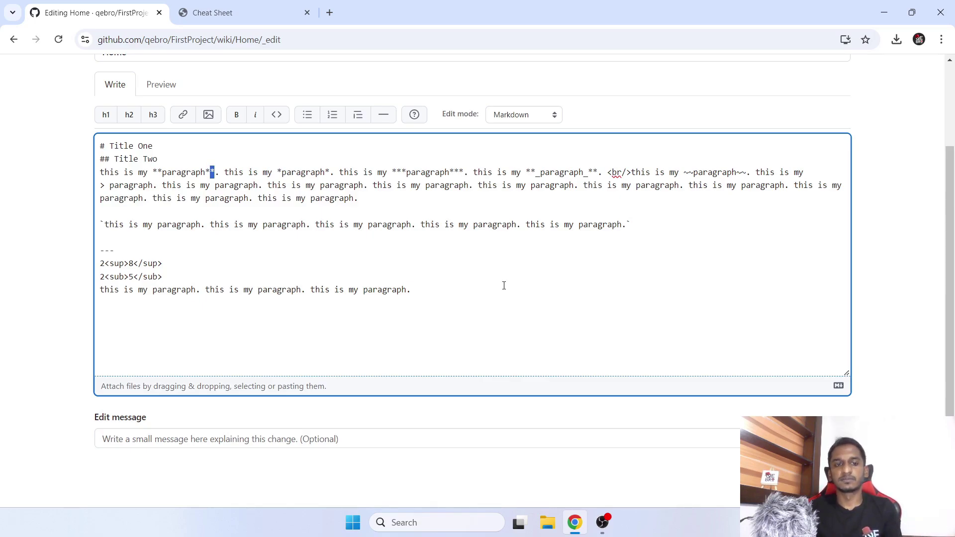
# Insert the line "color code : `#ffffff`" above the last paragraph, copying the hex value from the cheat sheet, and preview the page
pyautogui.click(437, 289)
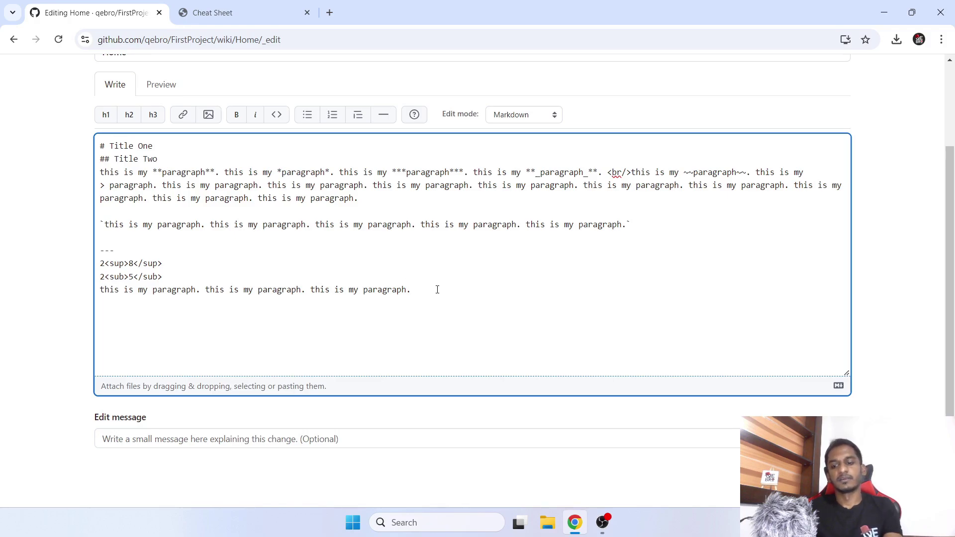
pyautogui.press('Home')
pyautogui.press('Return')
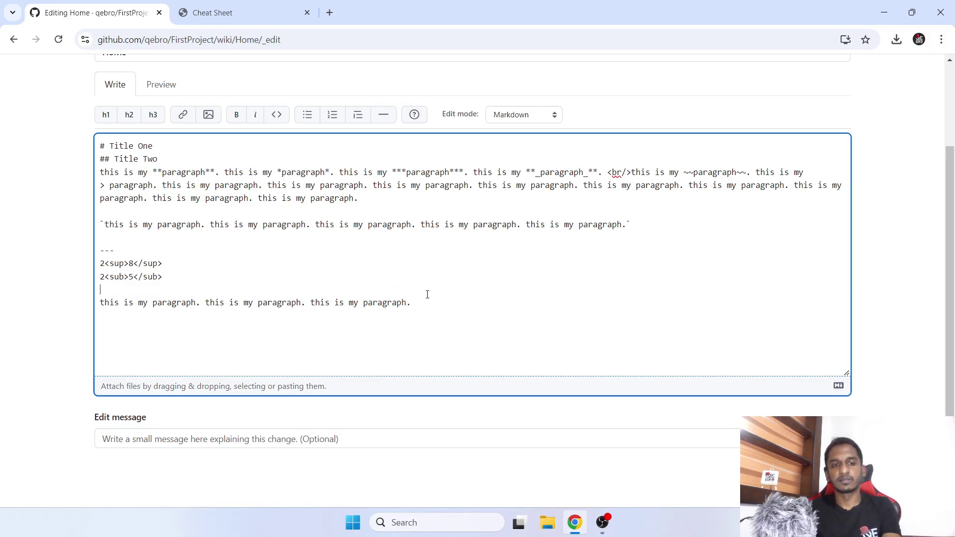
pyautogui.click(254, 6)
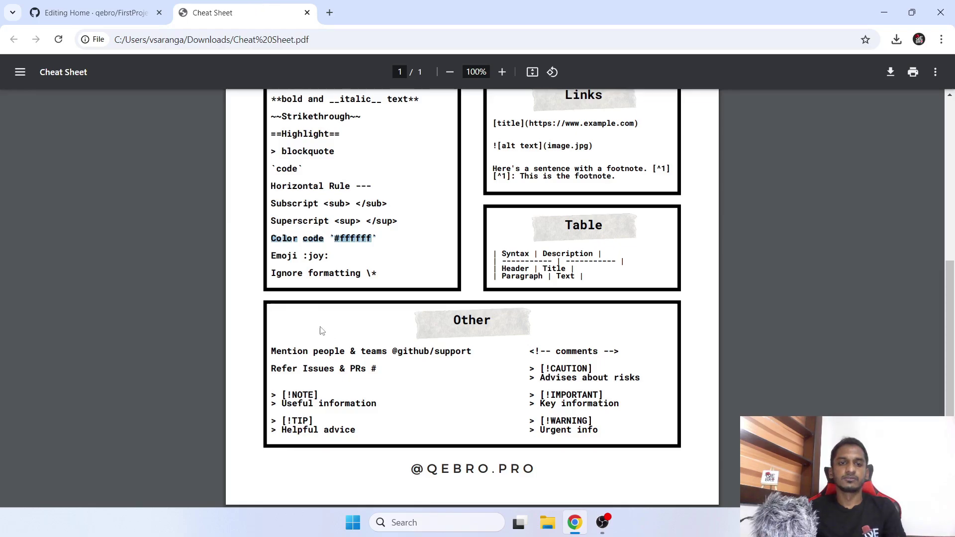
pyautogui.moveTo(331, 238); pyautogui.dragTo(389, 240)
pyautogui.hotkey('ctrl', 'c')
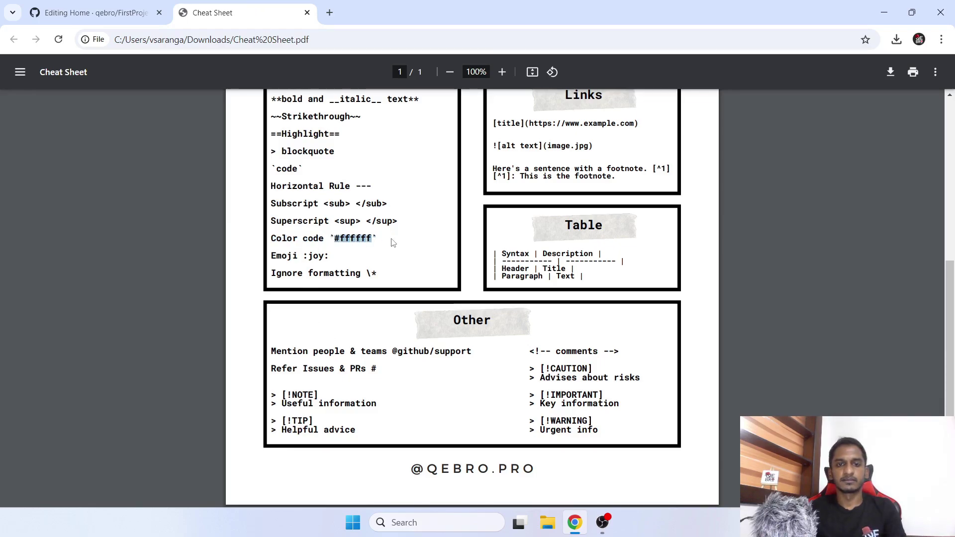
pyautogui.click(110, 12)
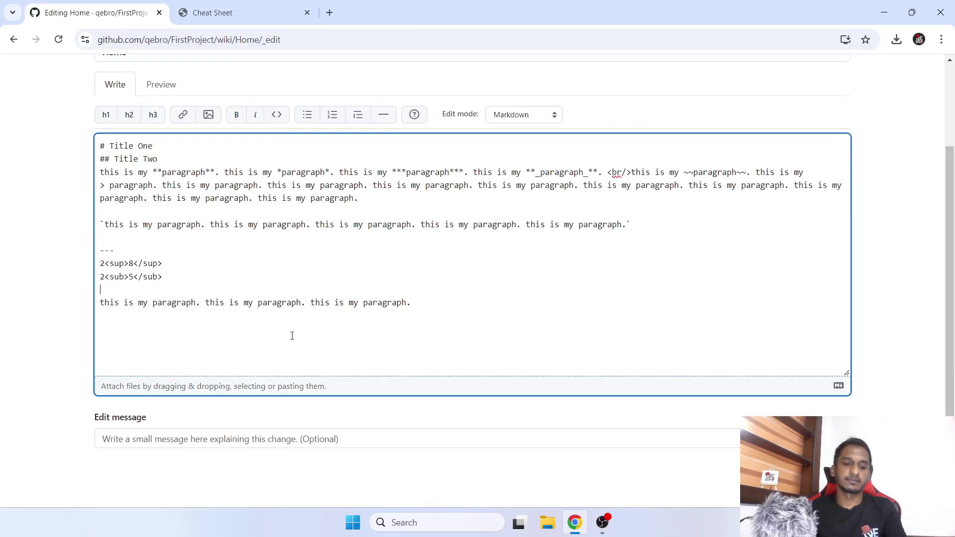
pyautogui.write('color code :')
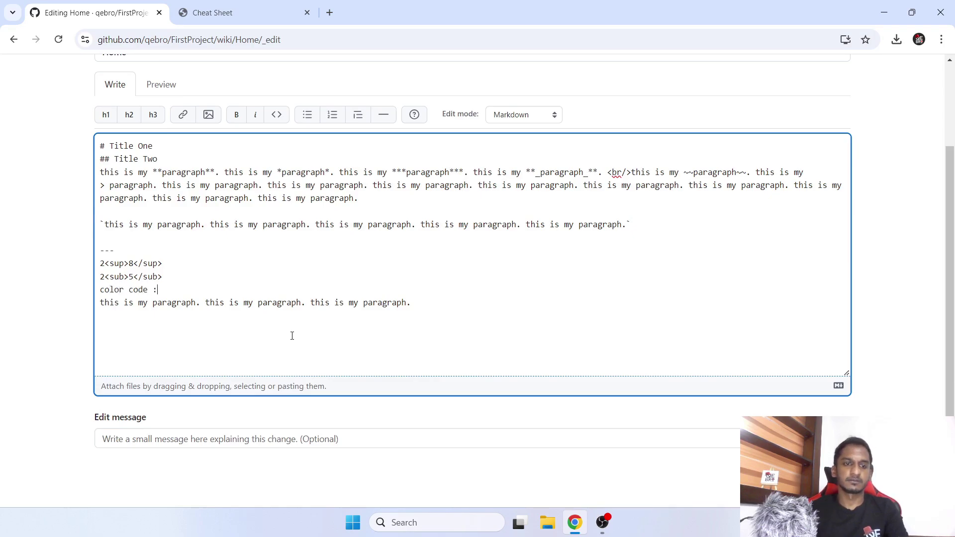
pyautogui.write(' `')
pyautogui.hotkey('ctrl', 'v')
pyautogui.write('`')
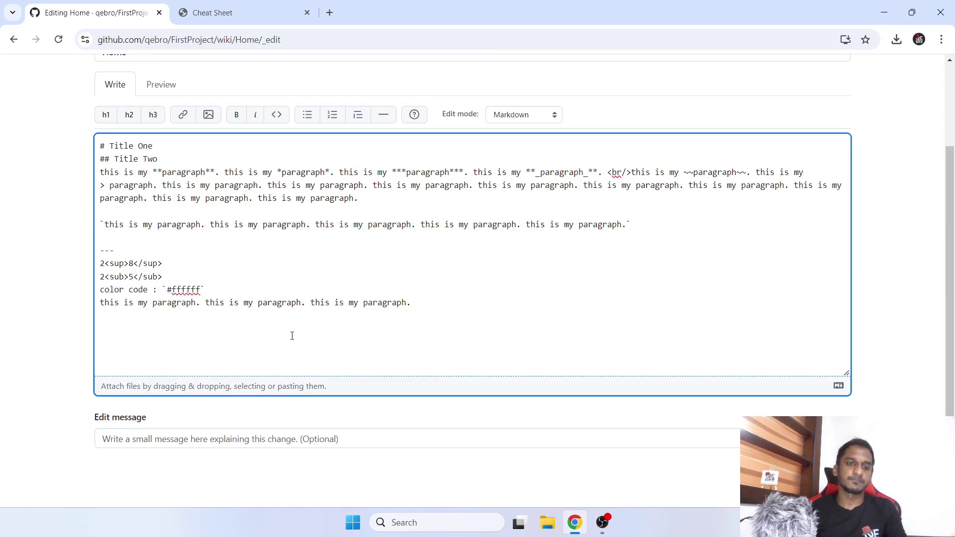
pyautogui.hotkey('ctrl', 'shift', 'p')
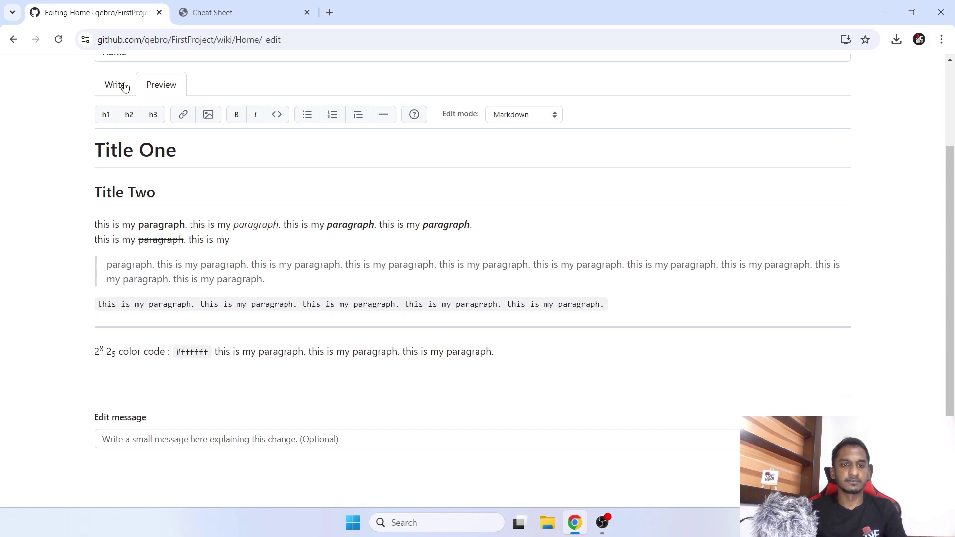
# Change the color code in the source to `#ffff00`, and look up the emoji syntax on the cheat sheet
pyautogui.click(114, 85)
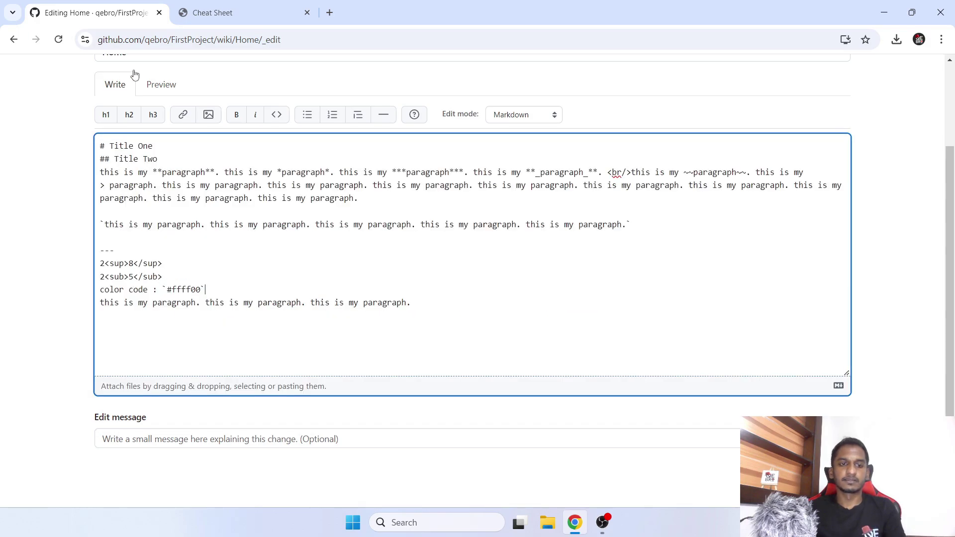
pyautogui.click(214, 12)
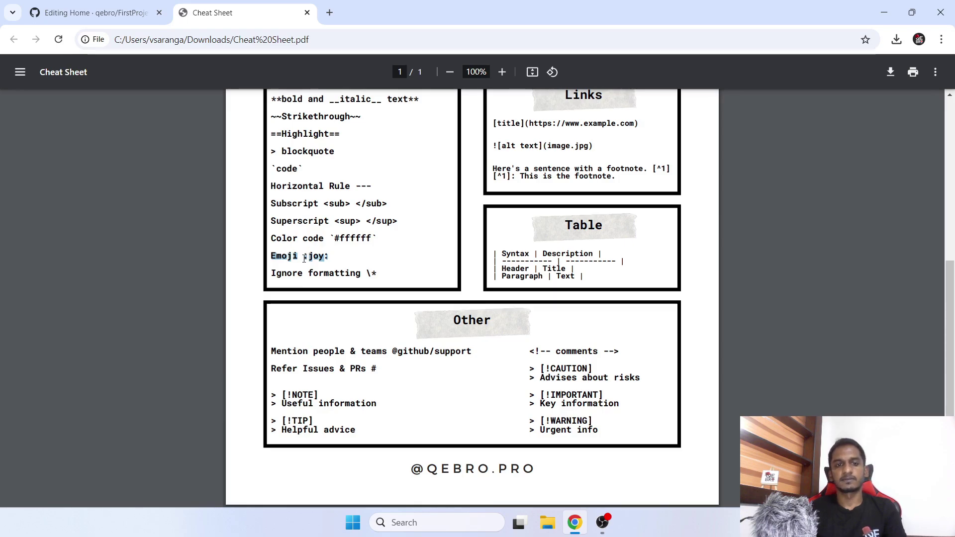
pyautogui.click(35, 5)
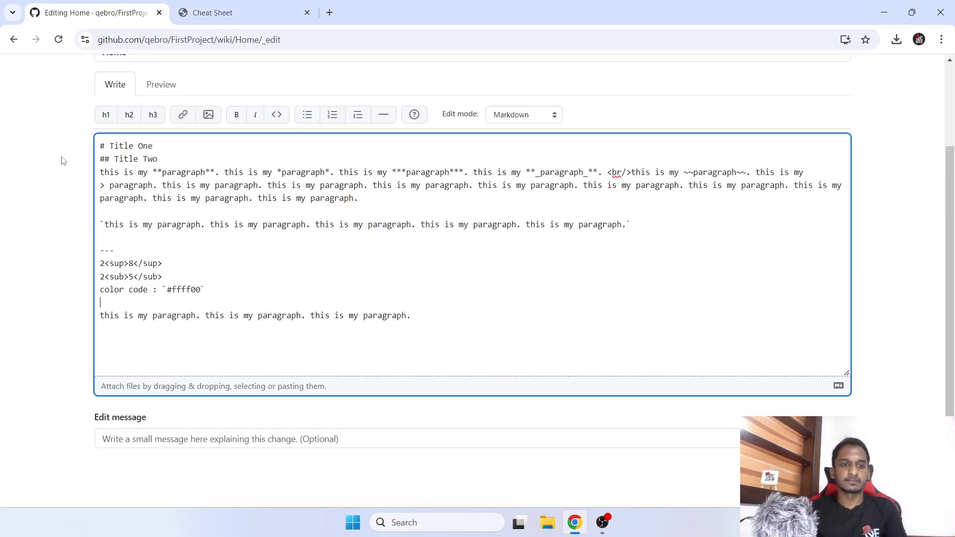
# Add a line starting "Emoji :" below the color code line so that the emoji suggestions open
pyautogui.write('Emoji')
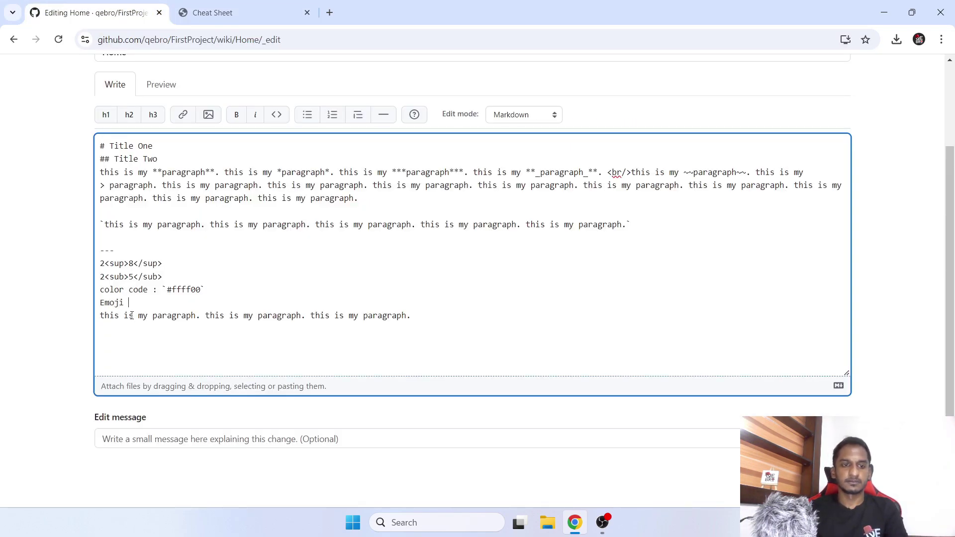
pyautogui.write(' :joy')
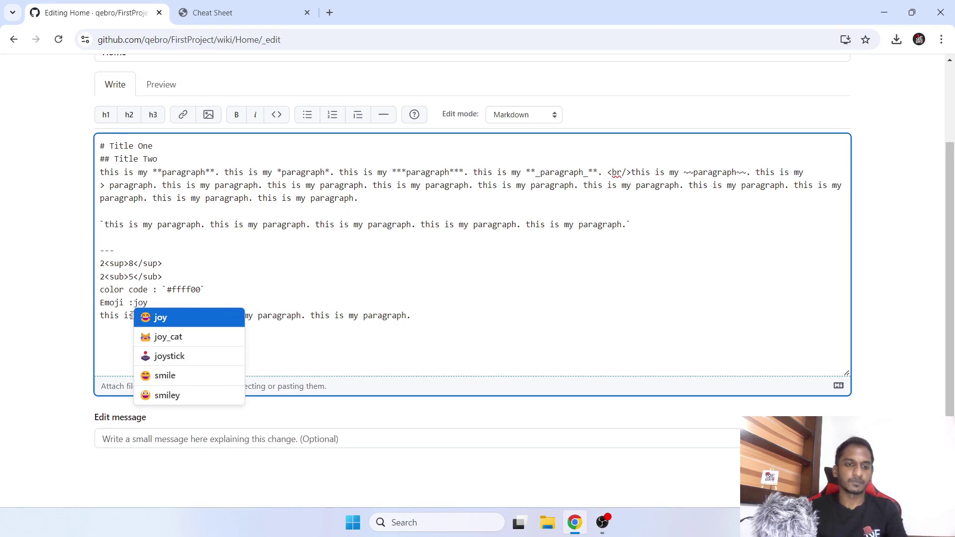
pyautogui.press('BackSpace')
pyautogui.press('BackSpace')
pyautogui.press('BackSpace')
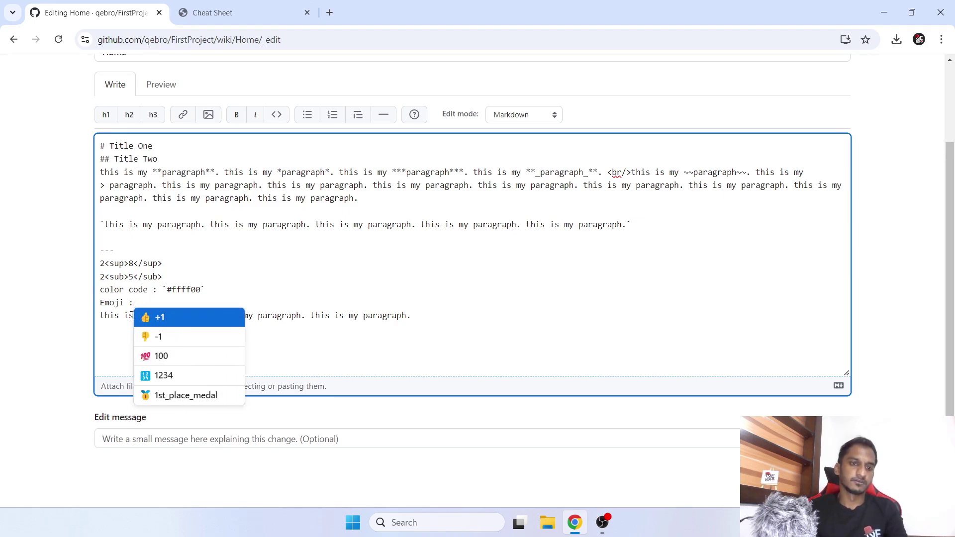
pyautogui.press('BackSpace')
pyautogui.press('BackSpace')
pyautogui.write(':')
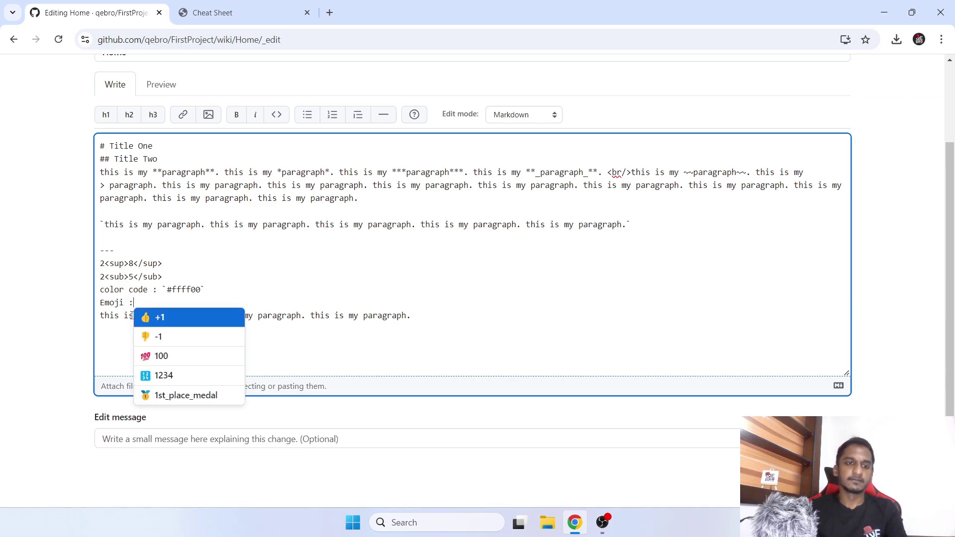
# Browse the emoji suggestions offered for ":" and then for ":j" on the Emoji line
pyautogui.press('Down')
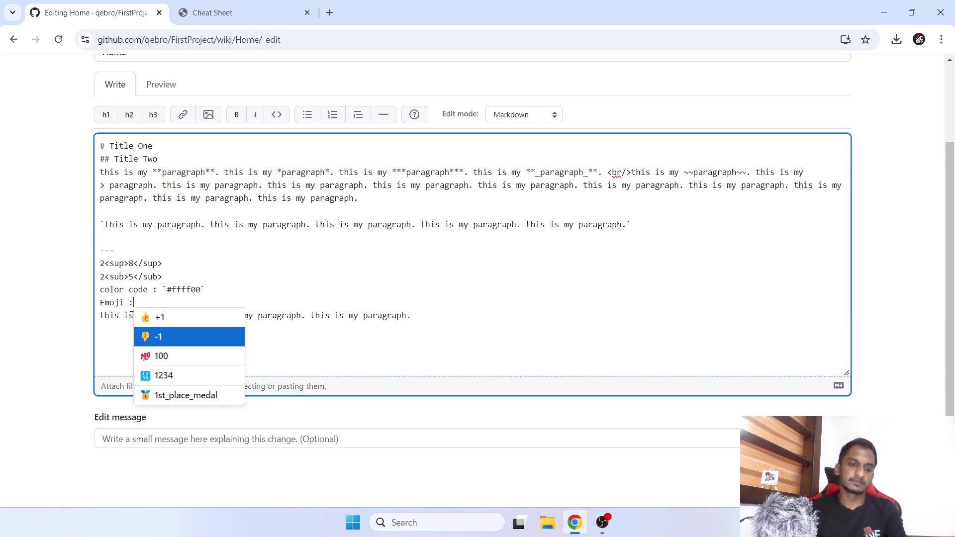
pyautogui.press('Down')
pyautogui.press('Down')
pyautogui.press('Down')
pyautogui.press('Up')
pyautogui.press('Up')
pyautogui.press('Up')
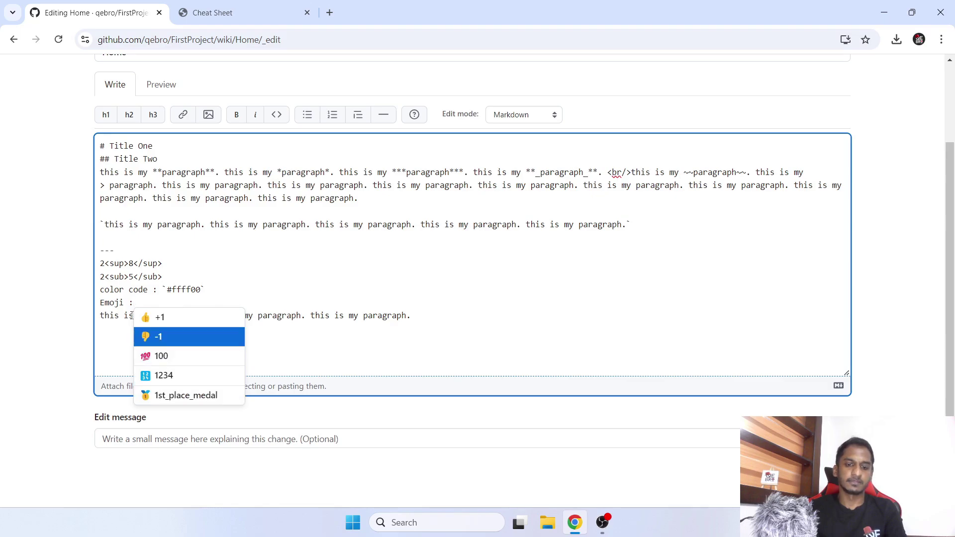
pyautogui.write('j')
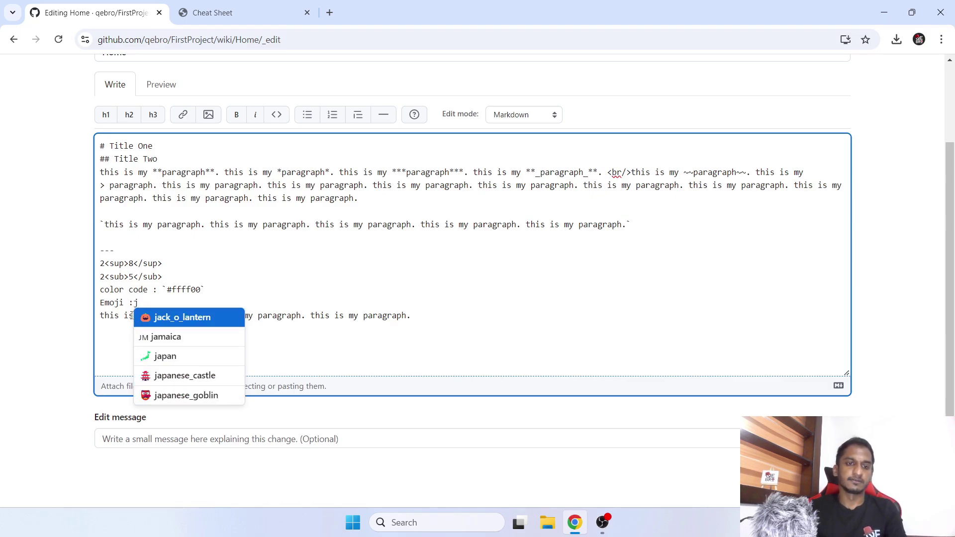
pyautogui.press('Down')
pyautogui.press('Down')
pyautogui.press('Down')
pyautogui.press('Down')
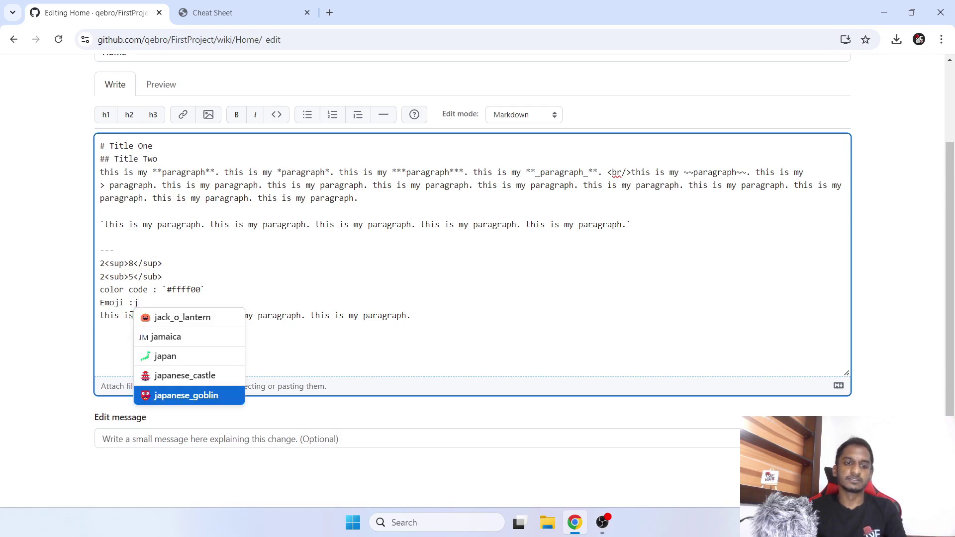
pyautogui.press('Up')
pyautogui.press('Up')
pyautogui.press('Up')
pyautogui.press('Up')
# Narrow the emoji suggestions to ":joy" and insert the smiley emoji on the Emoji line
pyautogui.write('oy')
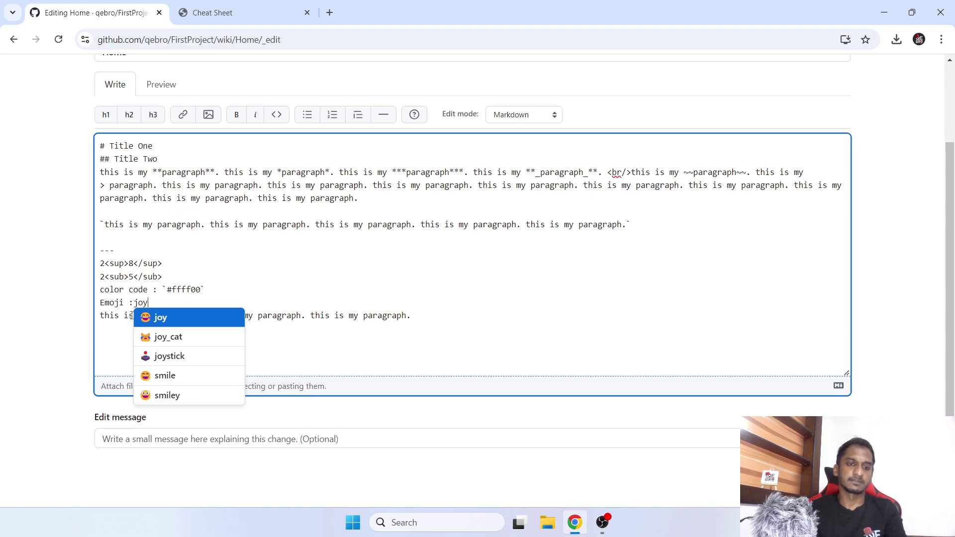
pyautogui.press('Down')
pyautogui.press('Down')
pyautogui.press('Down')
pyautogui.press('Down')
pyautogui.press('Return')
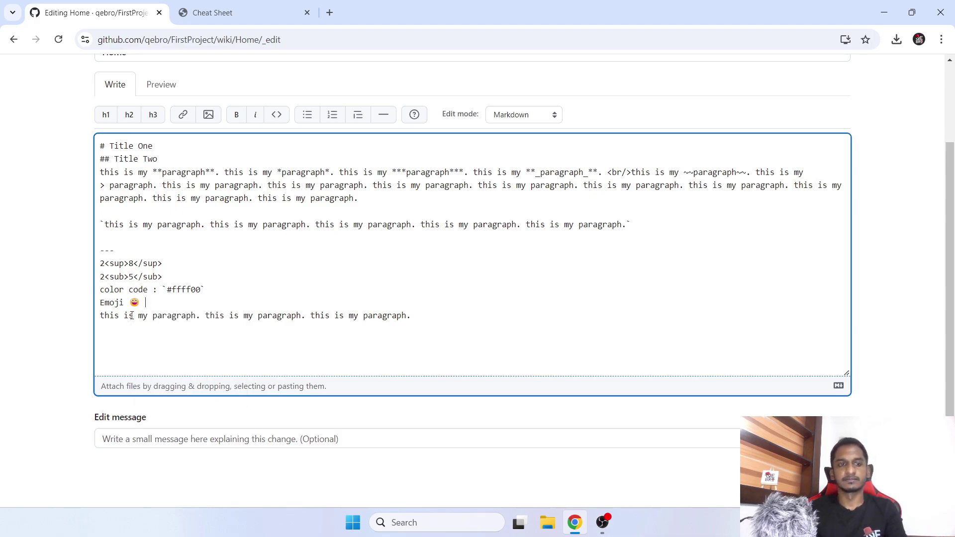
# Preview the page to check how the emoji renders, and return to the Markdown source
pyautogui.click(169, 93)
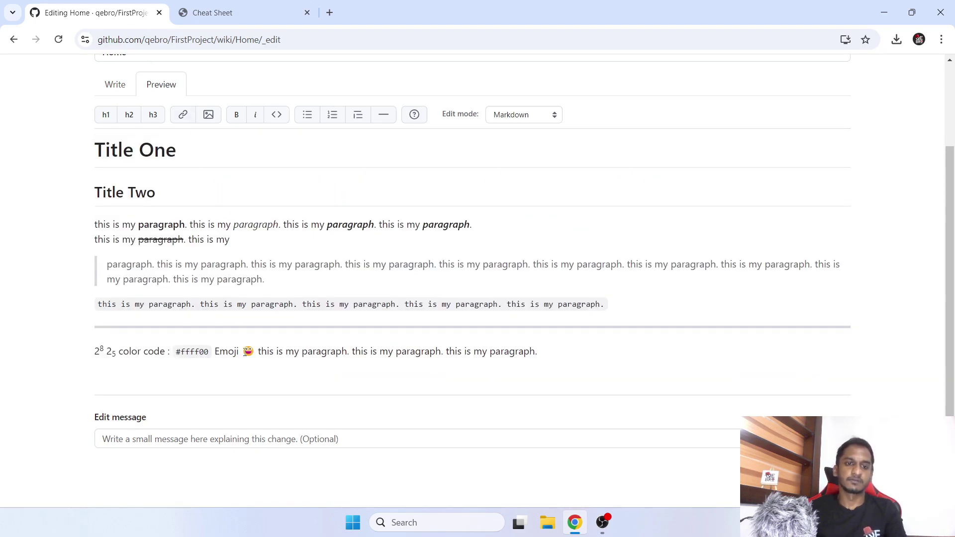
pyautogui.moveTo(242, 352); pyautogui.dragTo(258, 352)
pyautogui.click(267, 389)
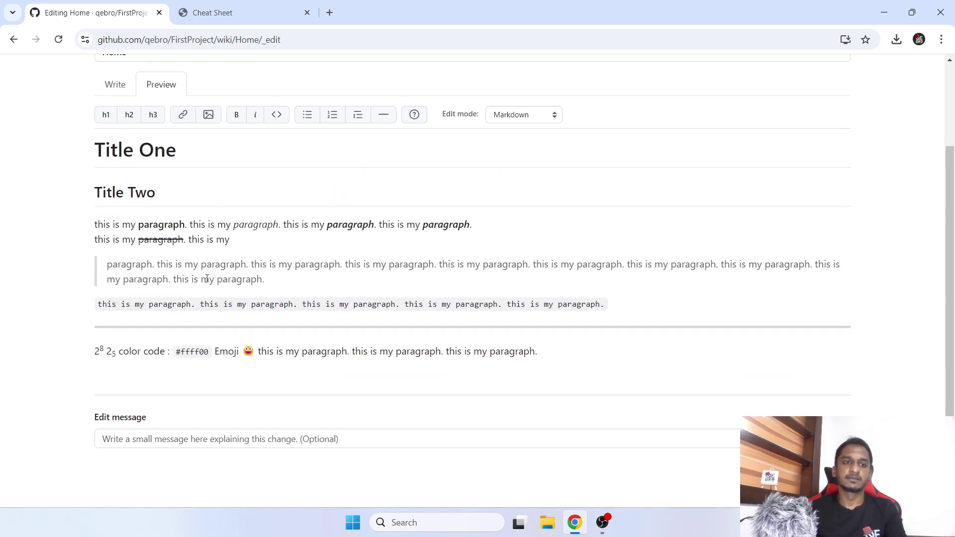
pyautogui.click(119, 86)
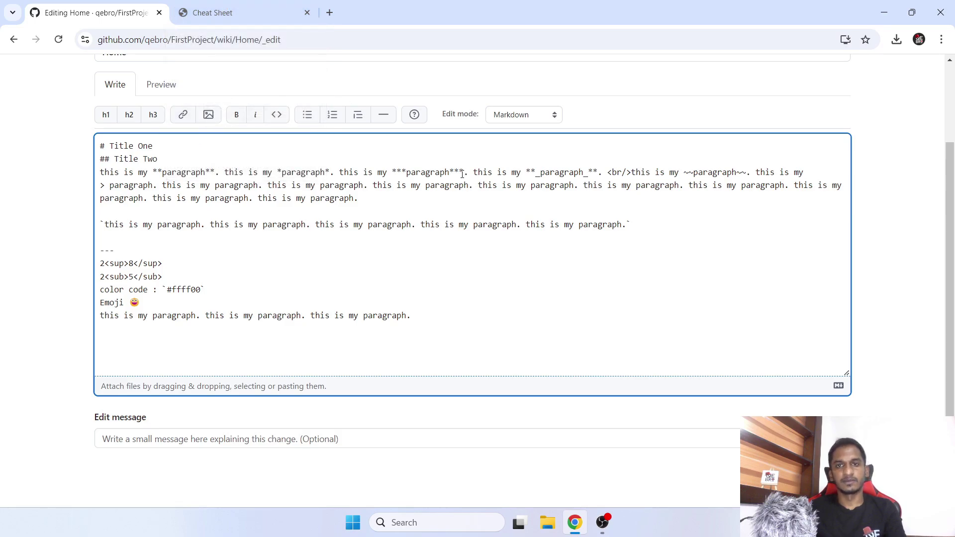
# Look up the ignore formatting syntax on the cheat sheet, and return to the wiki page's Markdown source
pyautogui.moveTo(250, 4)
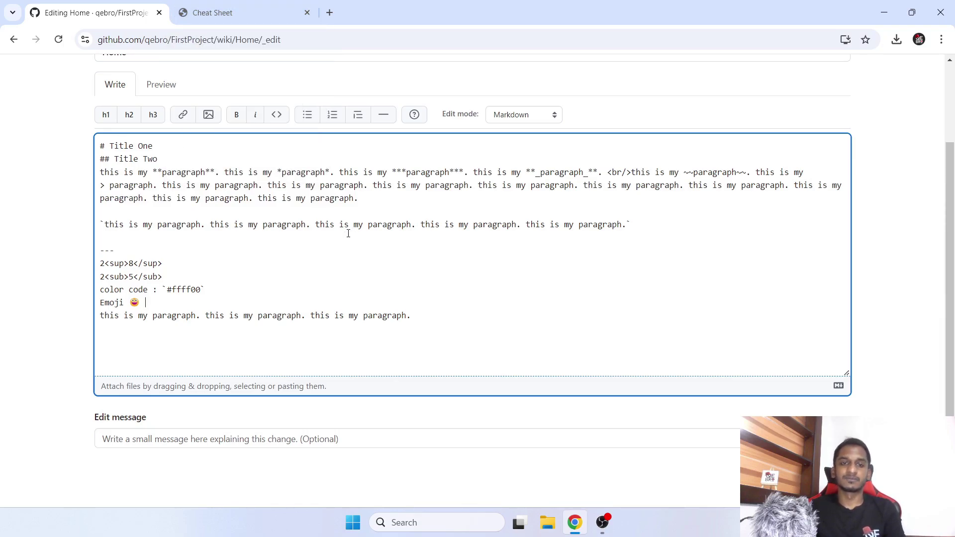
pyautogui.click(253, 15)
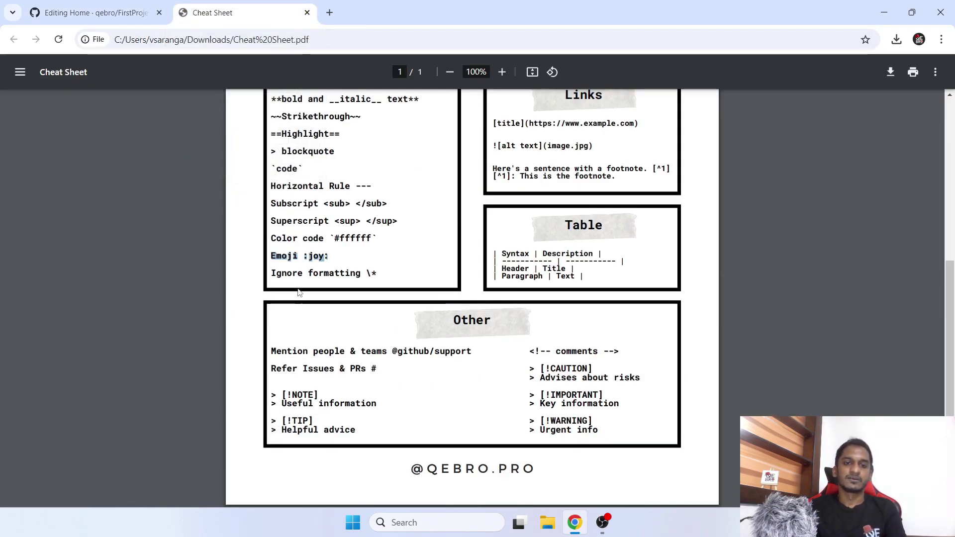
pyautogui.moveTo(271, 273); pyautogui.dragTo(376, 274)
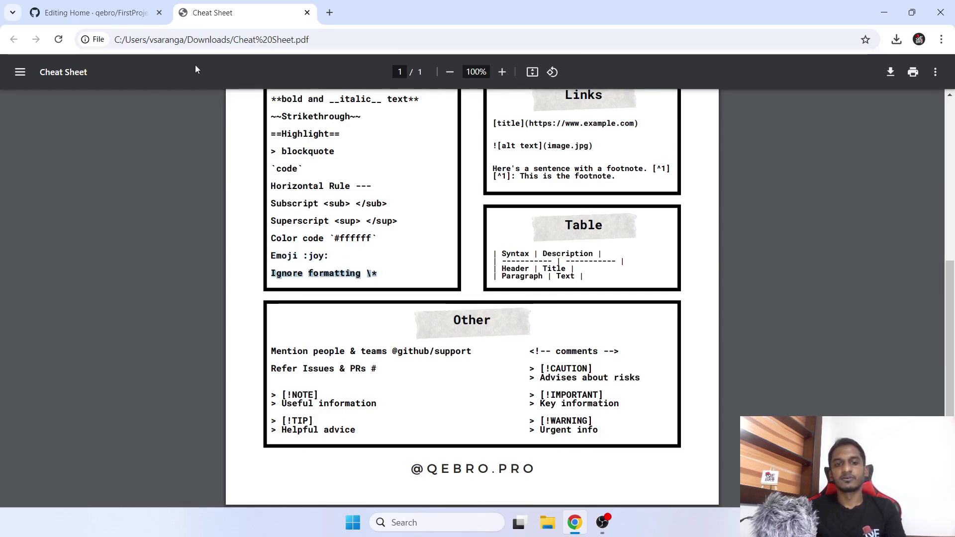
pyautogui.click(95, 12)
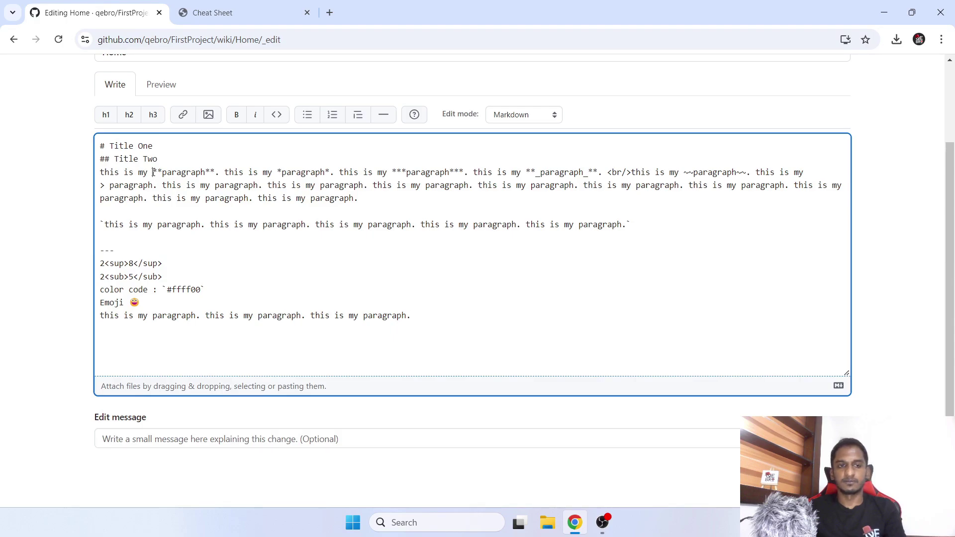
# Review the bold and italic asterisk markers in the first paragraph and the text of the inline code line
pyautogui.moveTo(152, 172); pyautogui.dragTo(162, 173)
pyautogui.moveTo(277, 171); pyautogui.dragTo(282, 172)
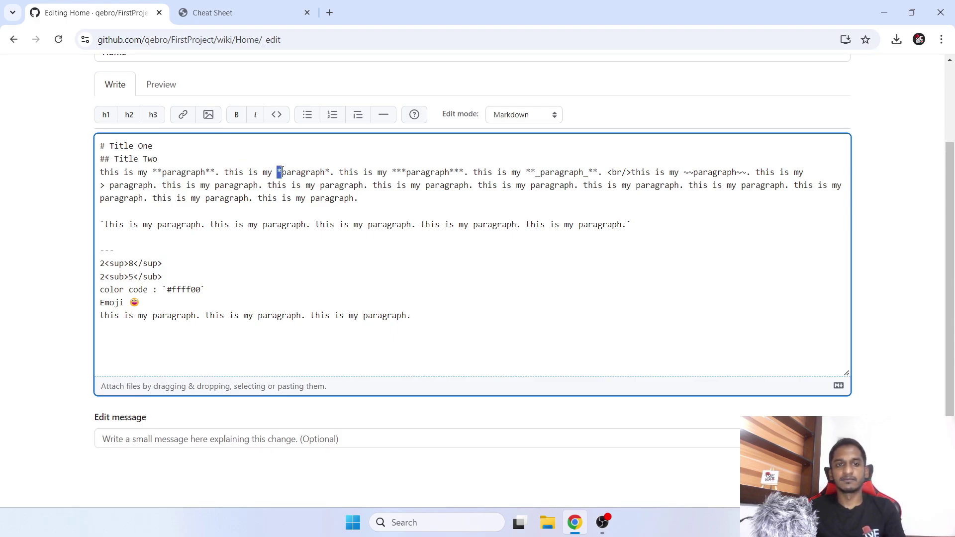
pyautogui.moveTo(392, 172); pyautogui.dragTo(401, 172)
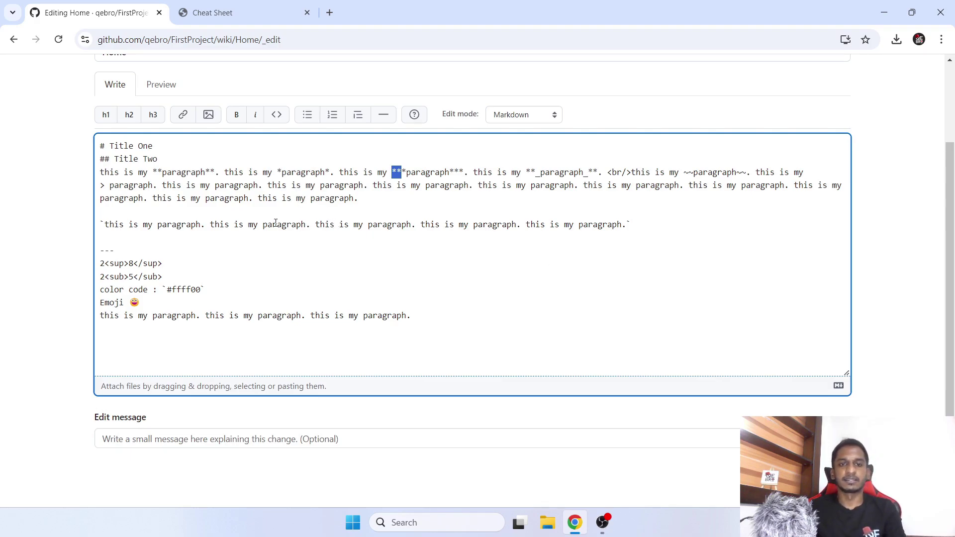
pyautogui.moveTo(238, 224); pyautogui.dragTo(599, 232)
# Insert a standalone "*" after "this is" in the last paragraph's final sentence, and check it in the preview
pyautogui.click(526, 315)
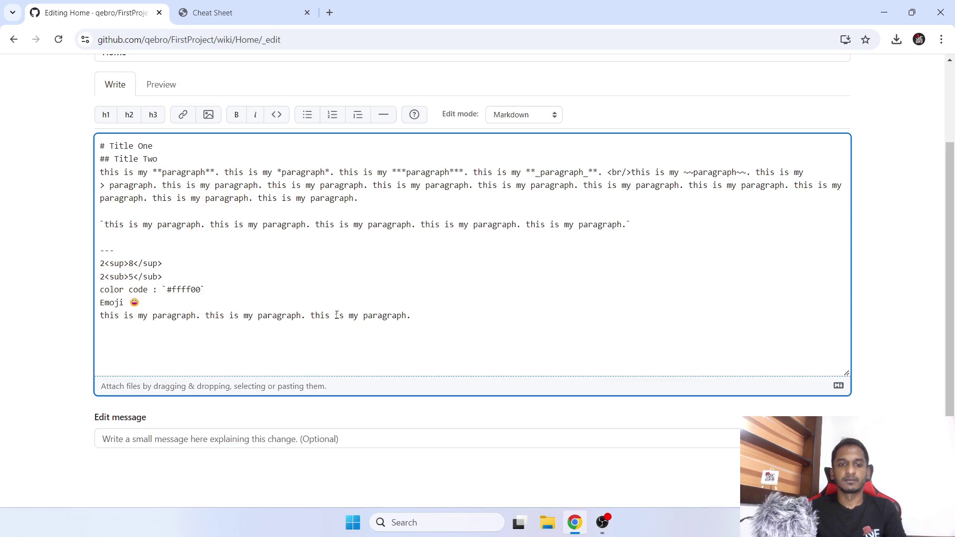
pyautogui.write('*')
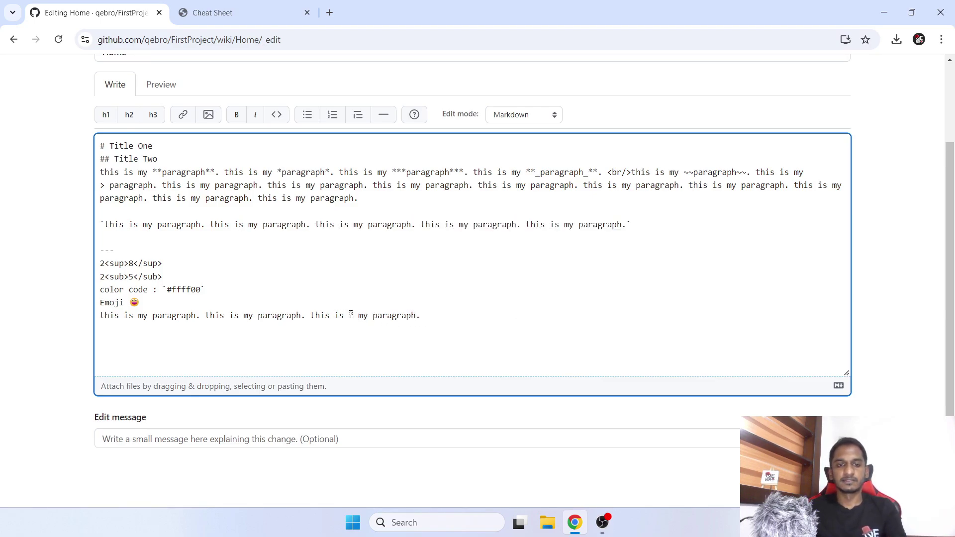
pyautogui.click(154, 86)
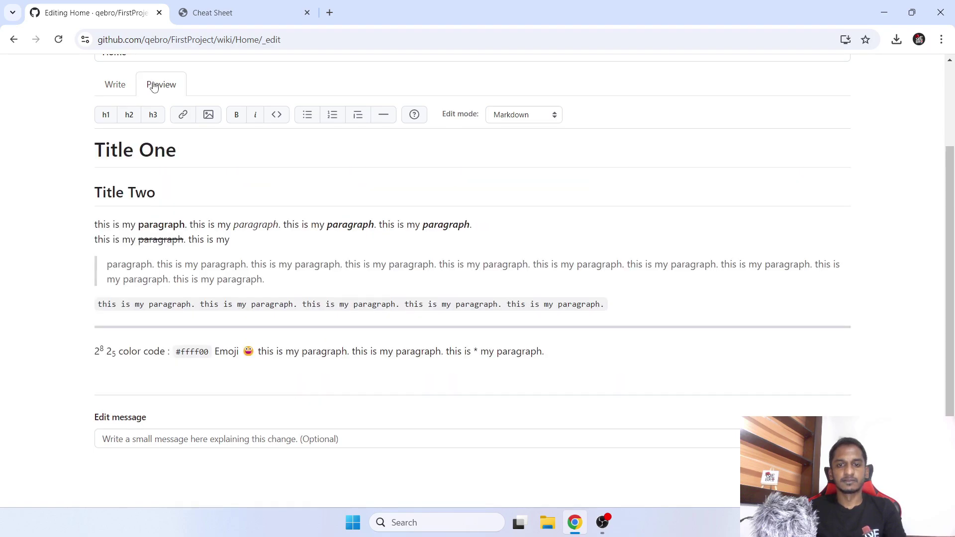
pyautogui.click(114, 87)
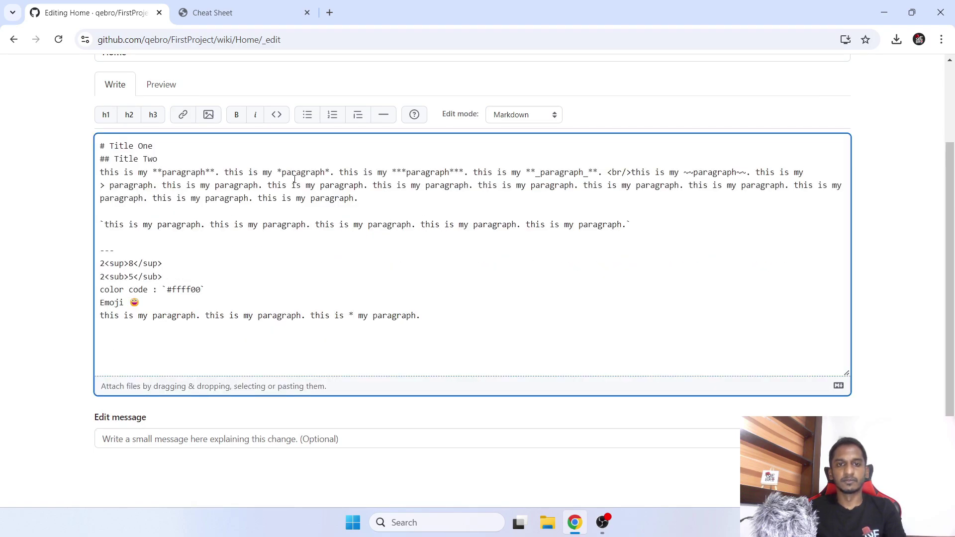
# Compare the formatting asterisks in the first paragraph with the standalone asterisk in the last paragraph
pyautogui.moveTo(158, 172); pyautogui.dragTo(559, 172)
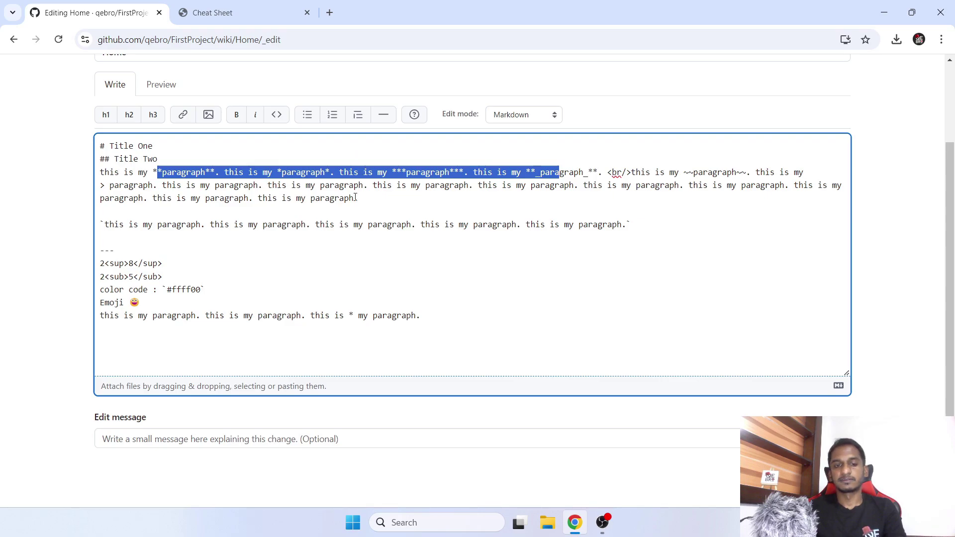
pyautogui.moveTo(343, 314); pyautogui.dragTo(358, 313)
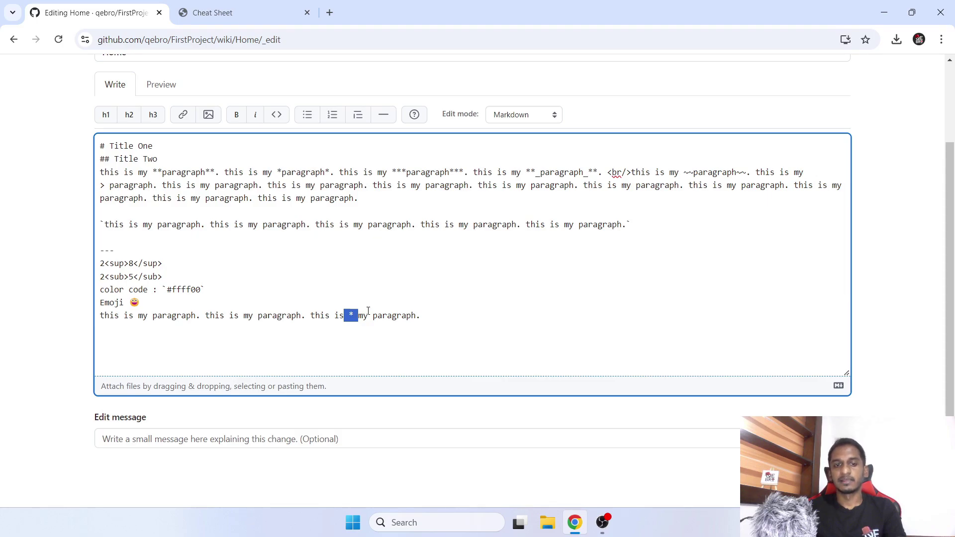
pyautogui.click(367, 314)
# Escape the standalone asterisk in the last paragraph with a backslash as "\*", and check it in the preview
pyautogui.click(350, 316)
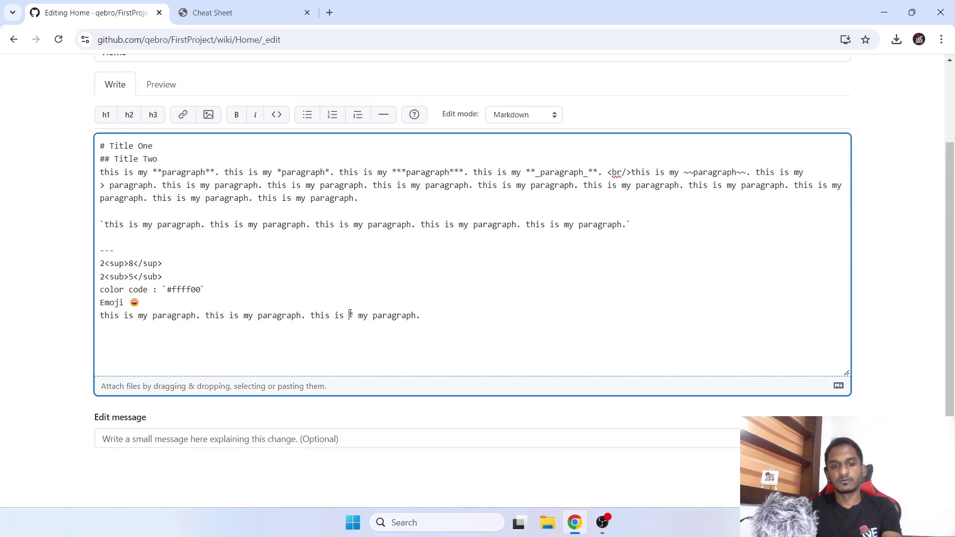
pyautogui.write('\\')
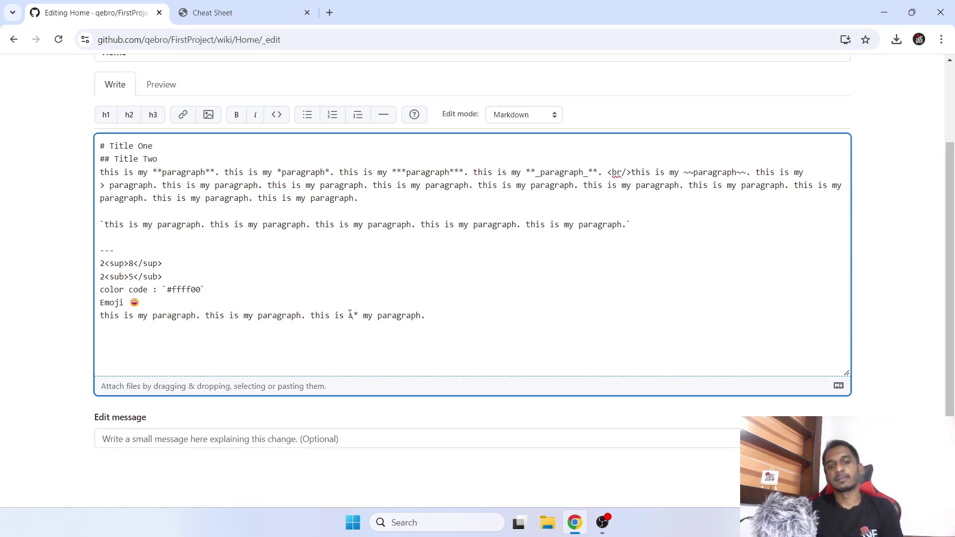
pyautogui.moveTo(349, 315); pyautogui.dragTo(354, 314)
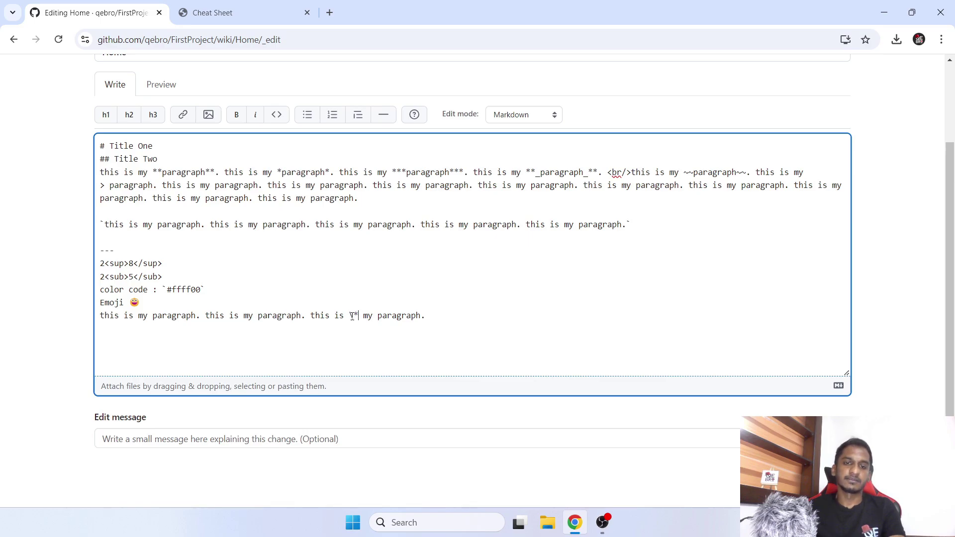
pyautogui.moveTo(348, 315); pyautogui.dragTo(359, 315)
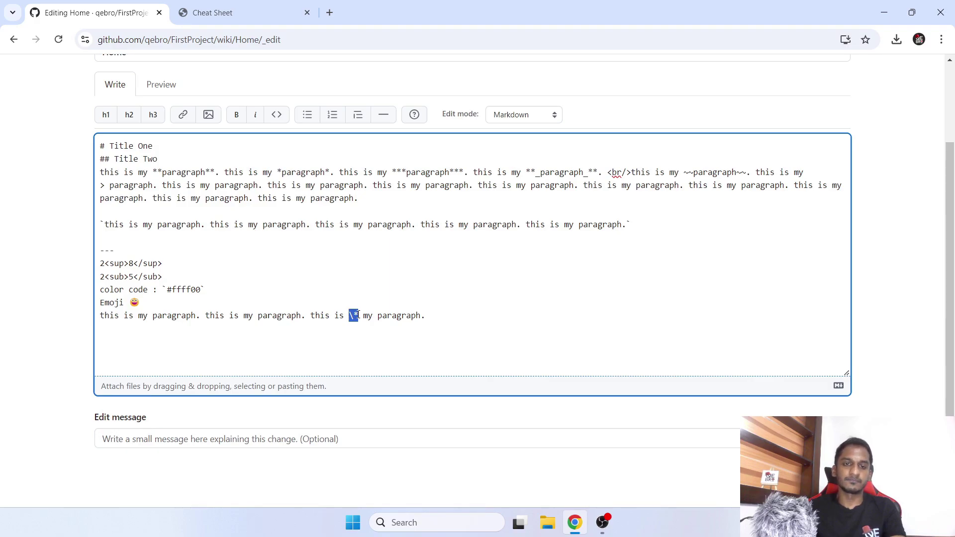
pyautogui.click(166, 85)
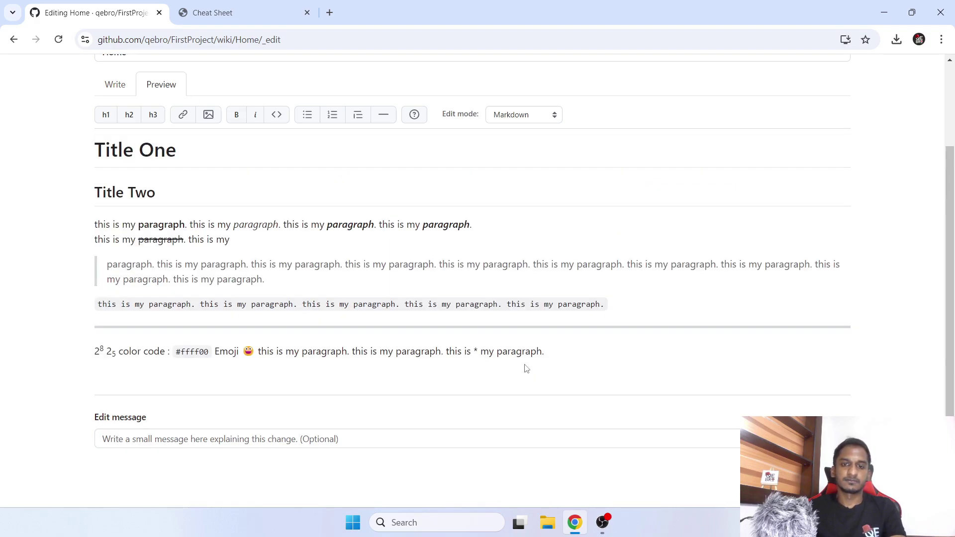
pyautogui.doubleClick(475, 351)
pyautogui.click(115, 85)
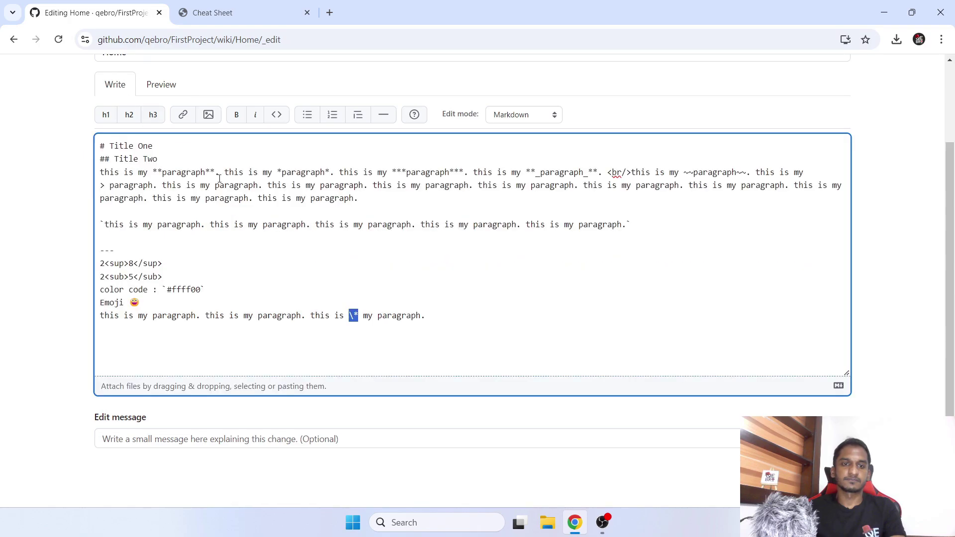
# Wrap the escaped asterisk in bold markers so that it reads "**\***", and preview the page
pyautogui.click(347, 316)
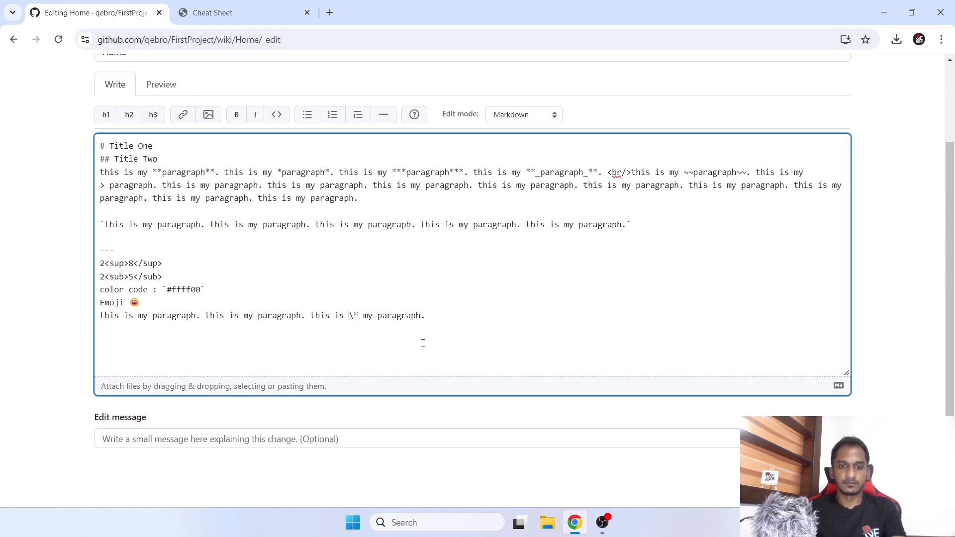
pyautogui.write('88')
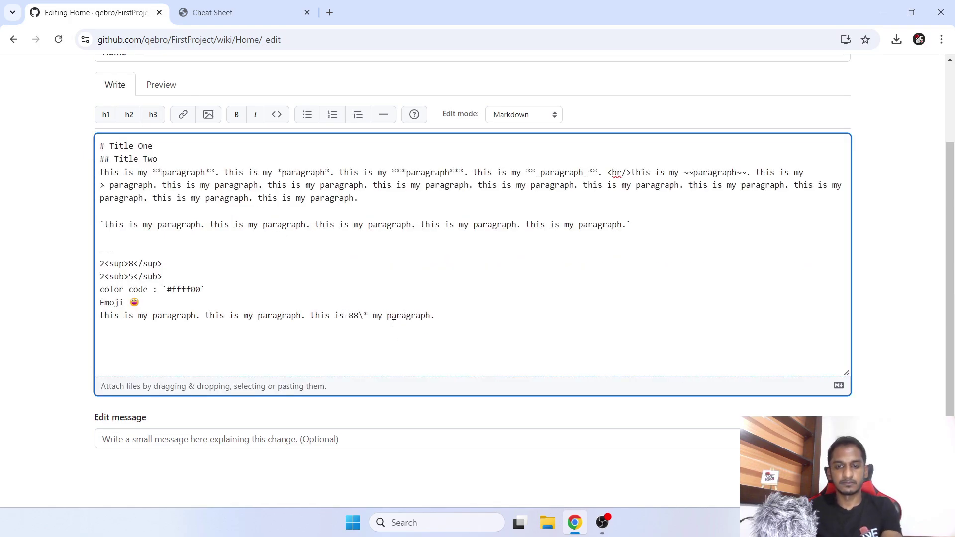
pyautogui.press('BackSpace')
pyautogui.press('BackSpace')
pyautogui.write('**\\')
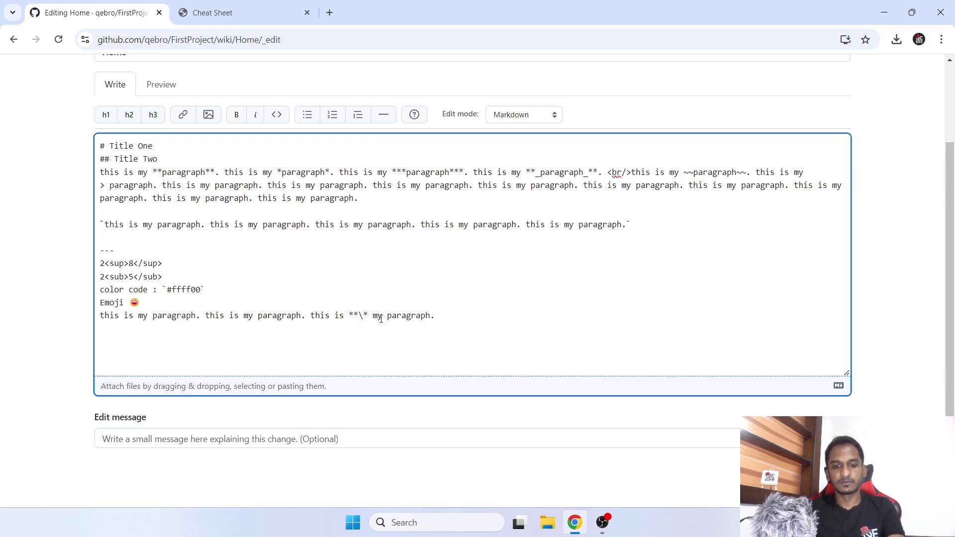
pyautogui.write('**')
pyautogui.click(159, 84)
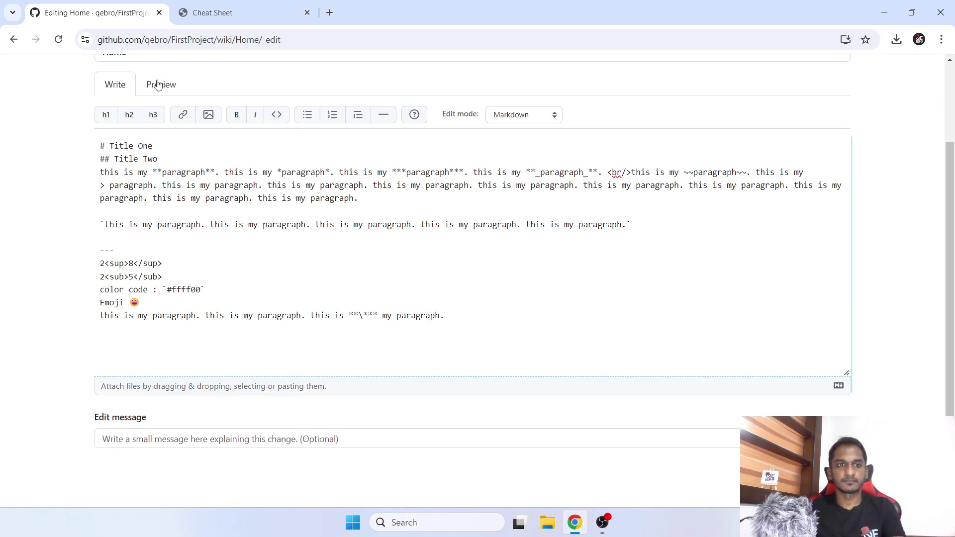
# Preview the Home page and check how the bold escaped asterisk in the last paragraph renders
pyautogui.click(158, 85)
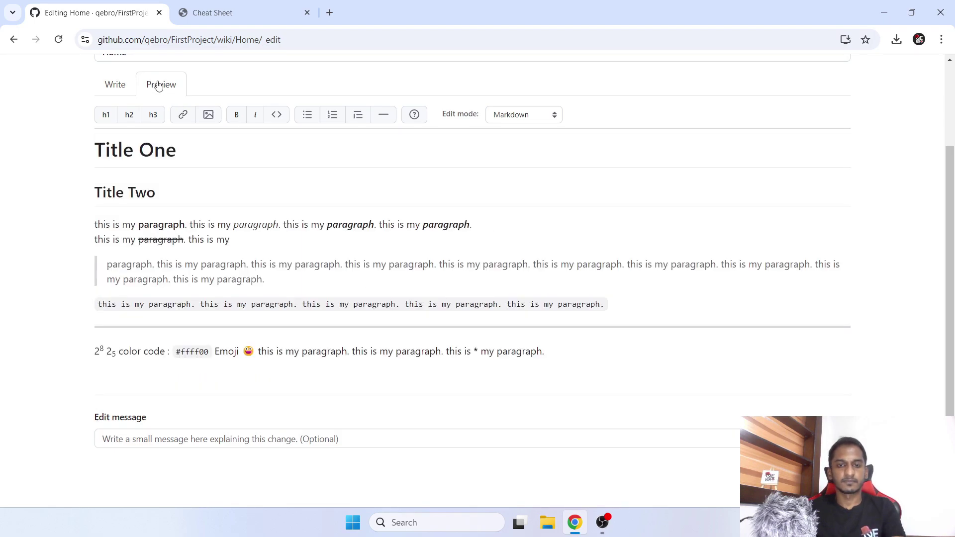
pyautogui.doubleClick(475, 351)
pyautogui.click(487, 366)
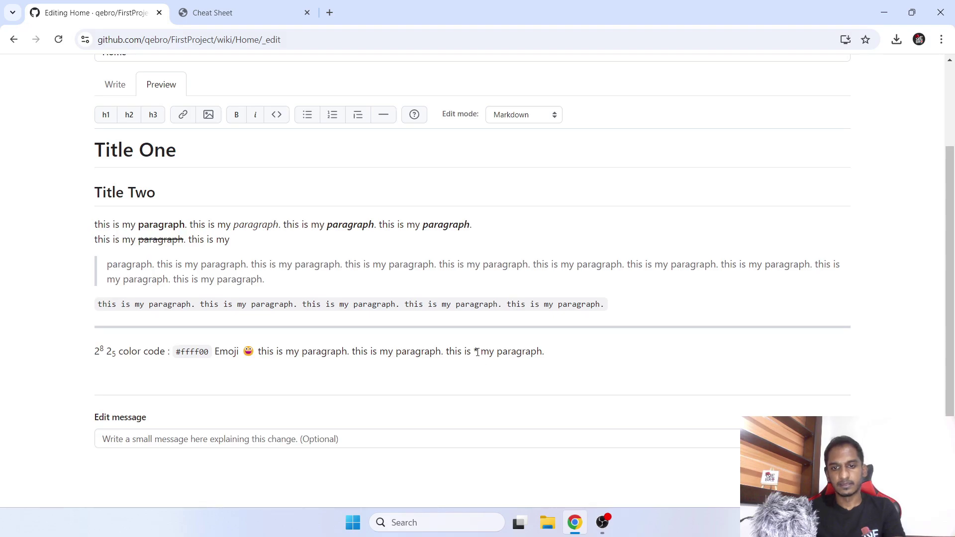
pyautogui.doubleClick(475, 351)
pyautogui.click(115, 85)
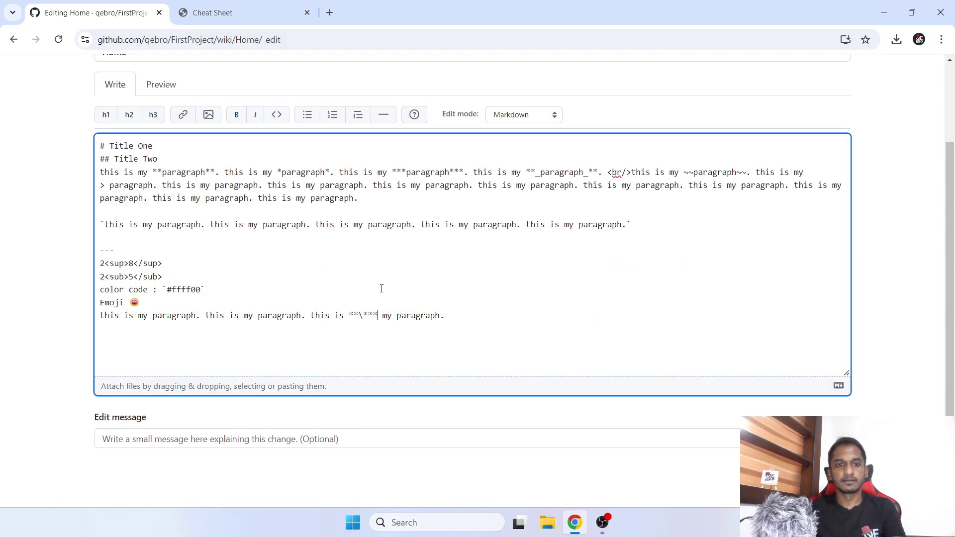
# Examine the escaped asterisk "\*" and its surrounding bold markers in the last paragraph's source
pyautogui.doubleClick(364, 315)
pyautogui.doubleClick(373, 315)
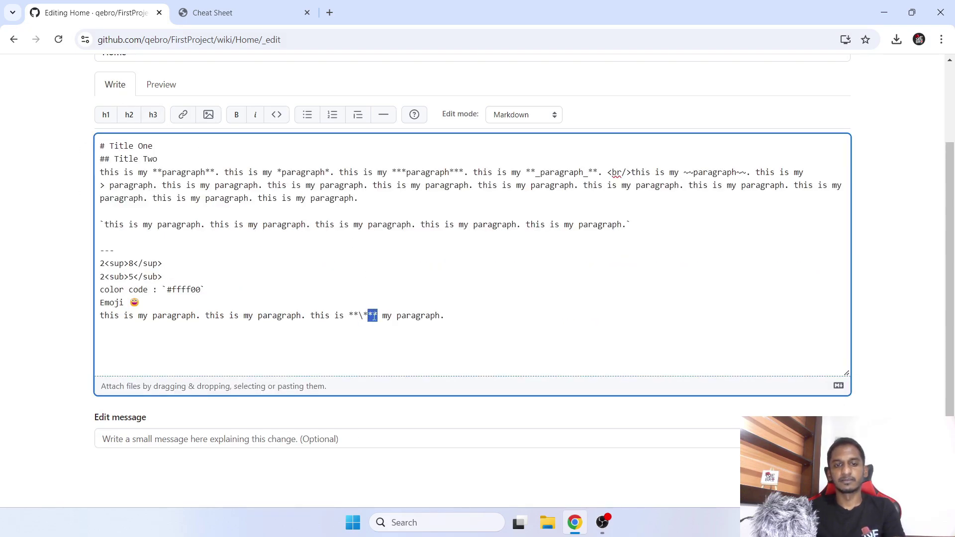
pyautogui.moveTo(359, 315); pyautogui.dragTo(366, 317)
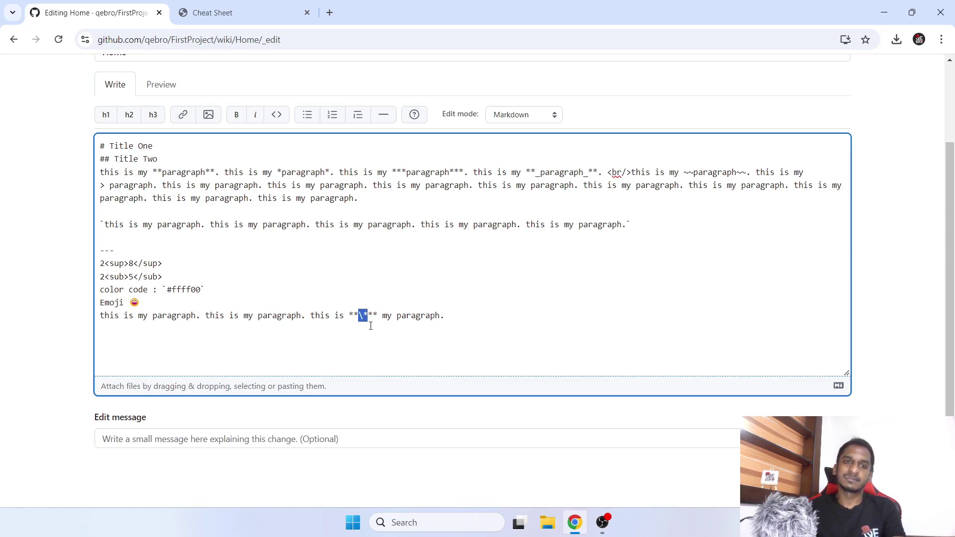
pyautogui.click(459, 319)
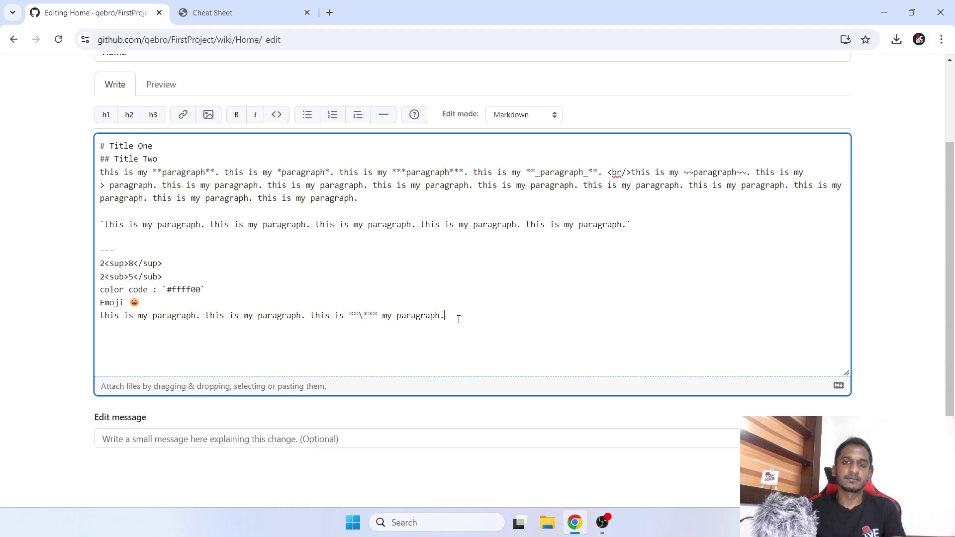
pyautogui.moveTo(358, 316); pyautogui.dragTo(368, 318)
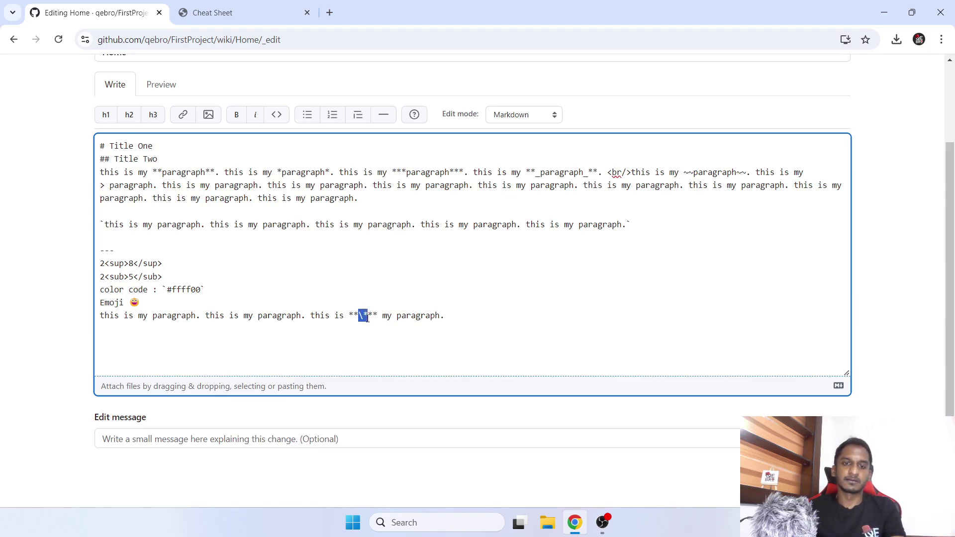
# Switch to the Markdown cheat sheet and review its Headings and Text Styling sections
pyautogui.click(257, 15)
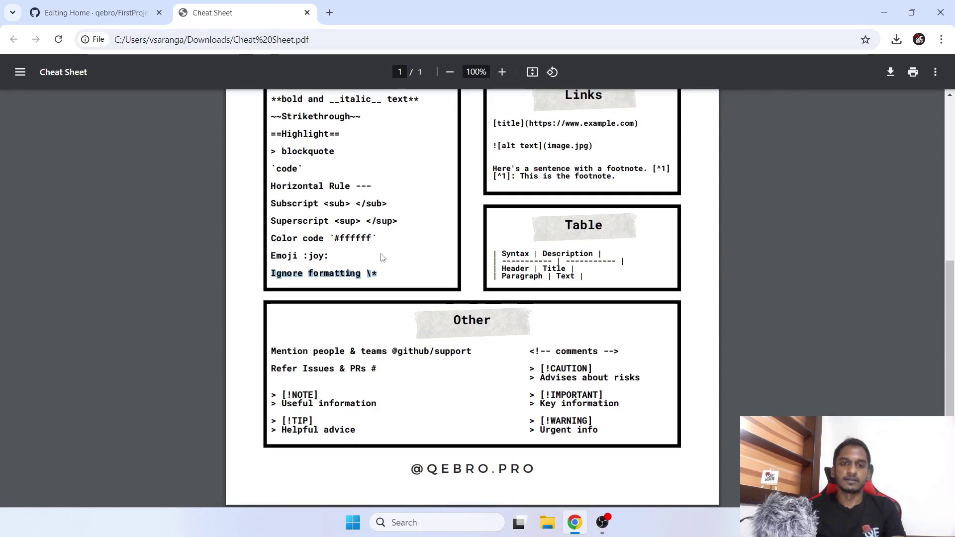
pyautogui.scroll(3, 382, 257)
pyautogui.scroll(3, 382, 257)
pyautogui.moveTo(334, 187); pyautogui.dragTo(389, 181)
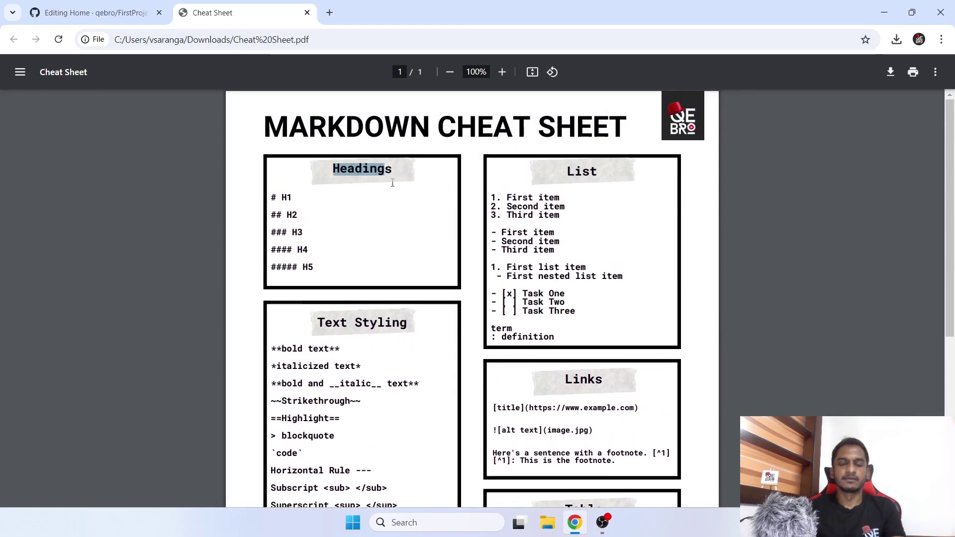
pyautogui.scroll(-1, 387, 219)
pyautogui.moveTo(307, 289); pyautogui.dragTo(318, 341)
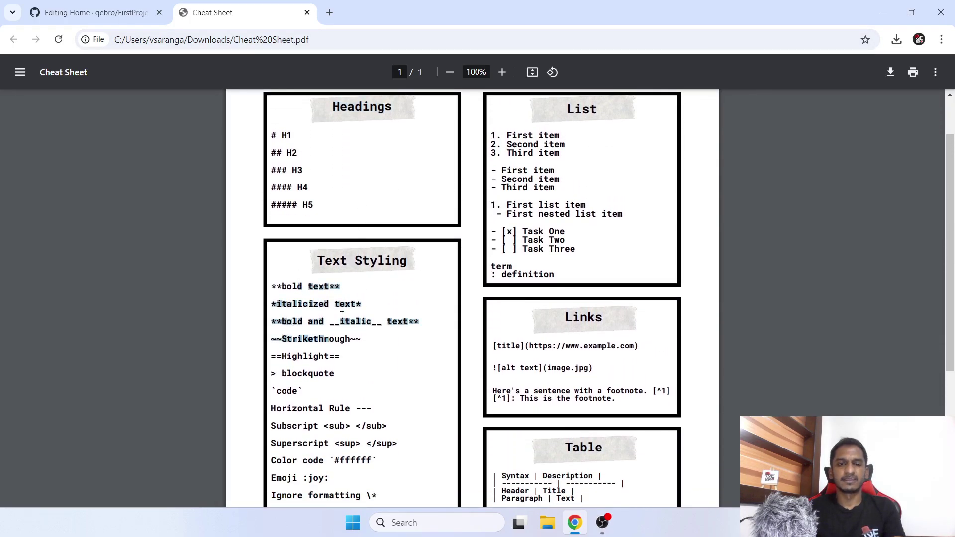
pyautogui.scroll(-2, 341, 314)
pyautogui.scroll(-2, 382, 311)
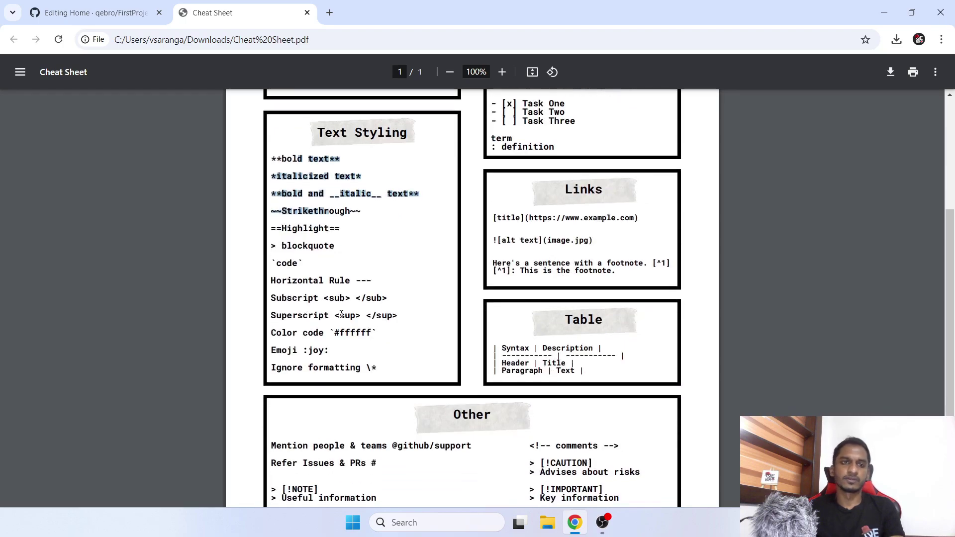
pyautogui.click(383, 310)
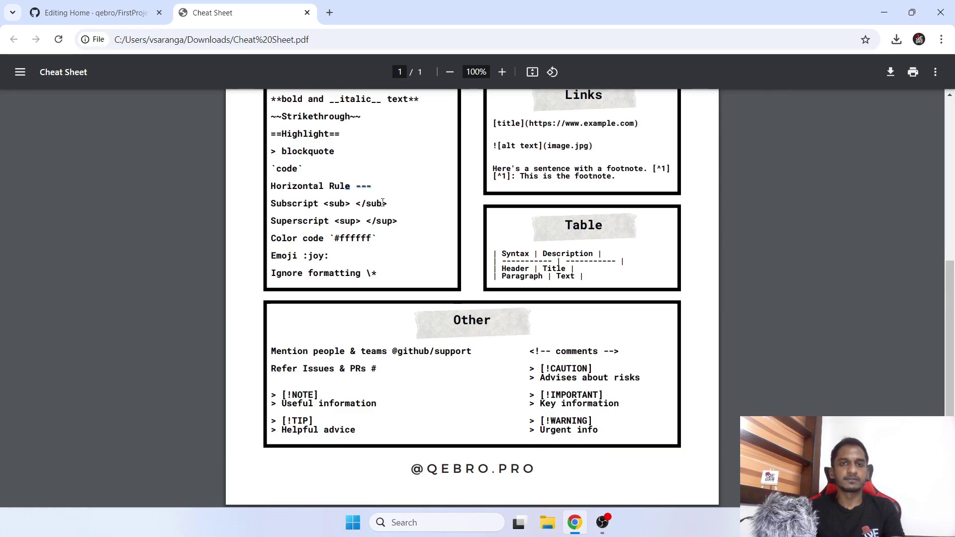
pyautogui.scroll(6, 380, 206)
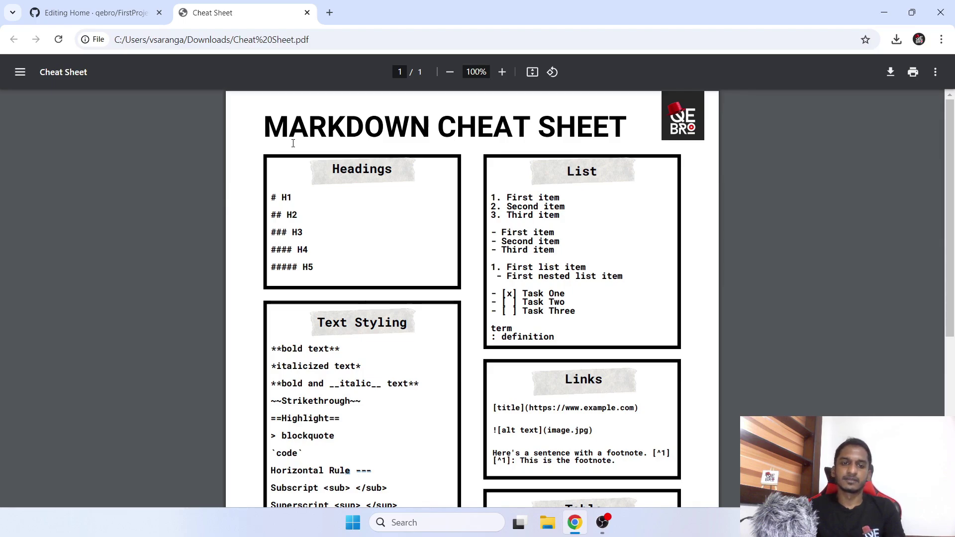
pyautogui.scroll(-5, 292, 143)
pyautogui.scroll(4, 293, 145)
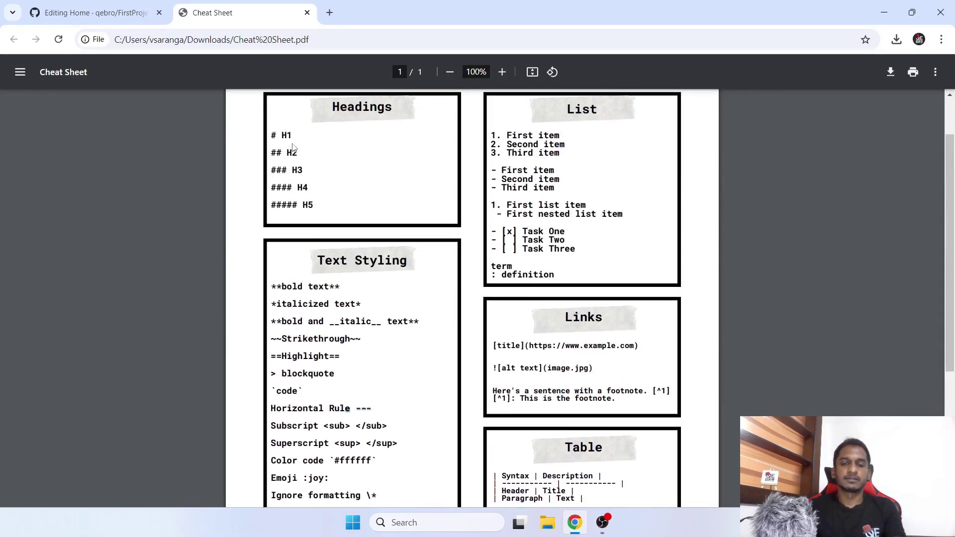
pyautogui.scroll(2, 293, 147)
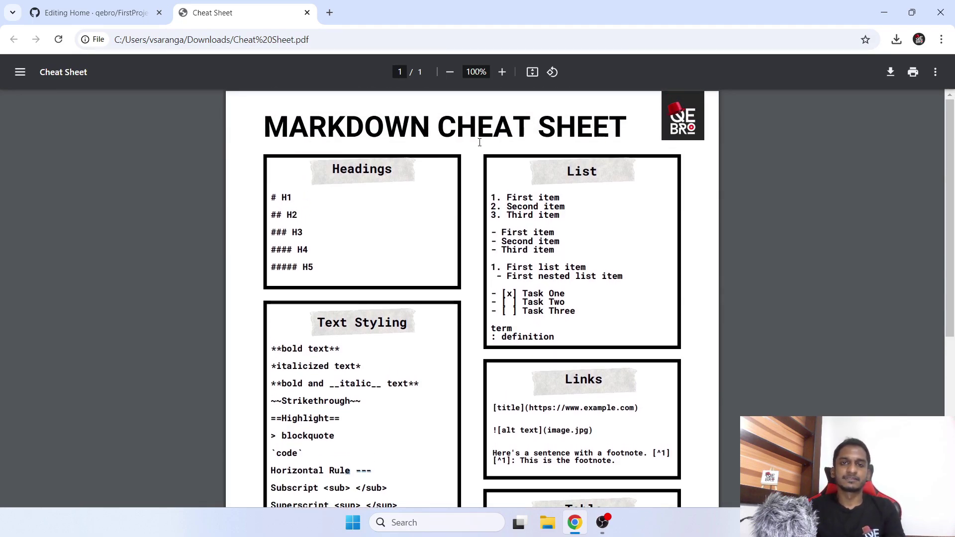
# Copy the cheat sheet's numbered list of First, Second and Third item into the Home page, one blank line below the last paragraph
pyautogui.click(111, 8)
pyautogui.click(502, 352)
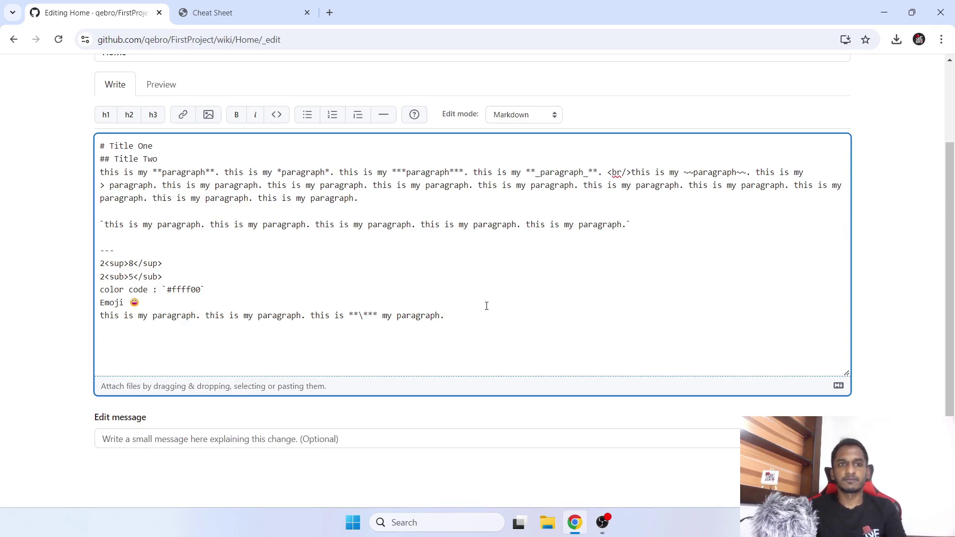
pyautogui.press('Return')
pyautogui.press('Return')
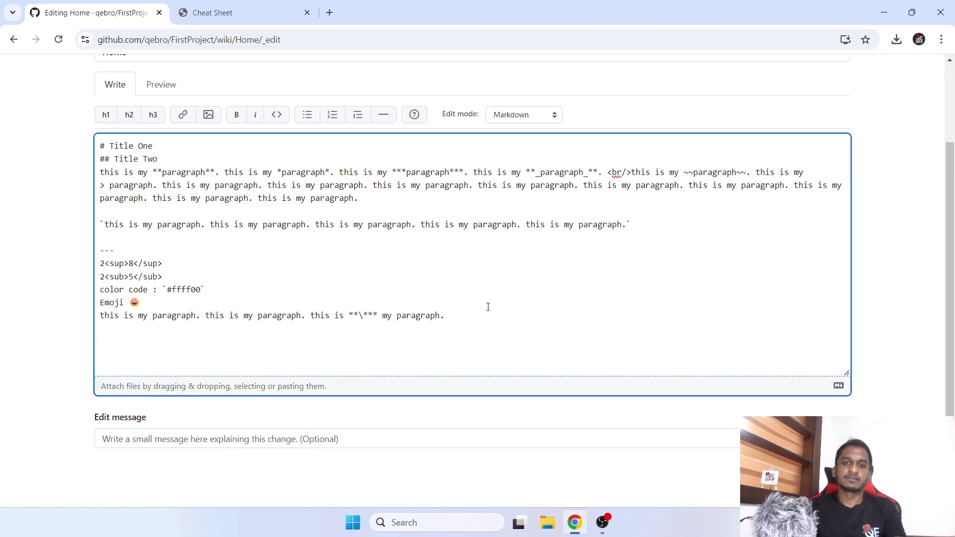
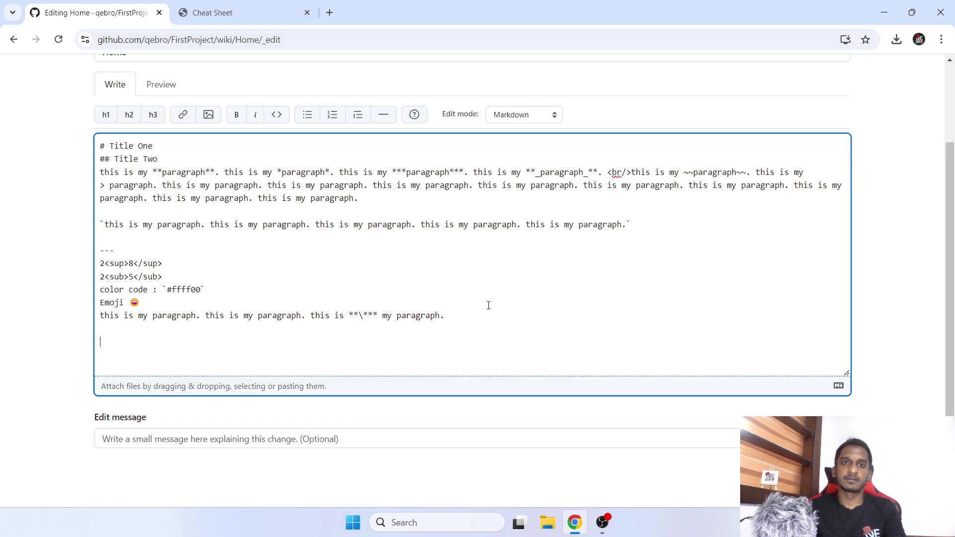
pyautogui.click(201, 10)
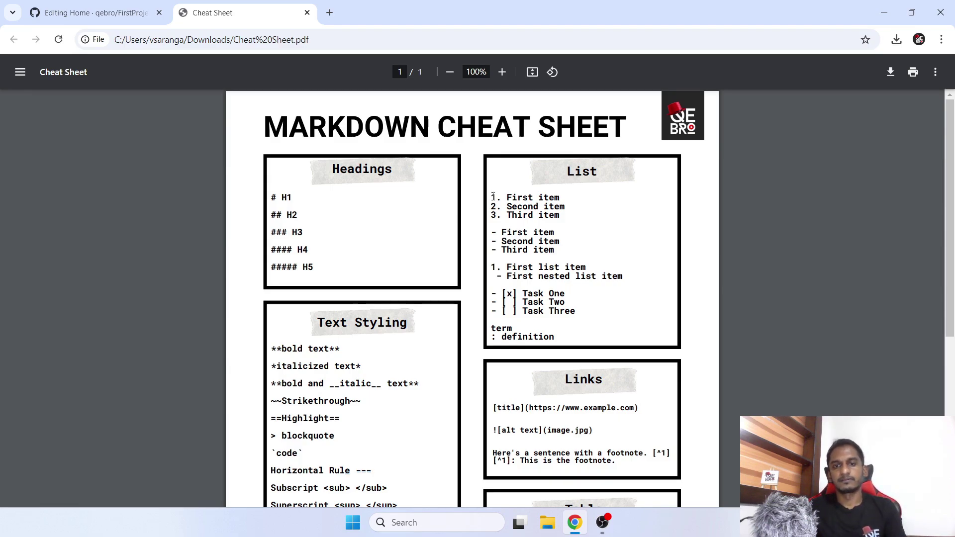
pyautogui.moveTo(493, 196); pyautogui.dragTo(555, 214)
pyautogui.hotkey('ctrl', 'c')
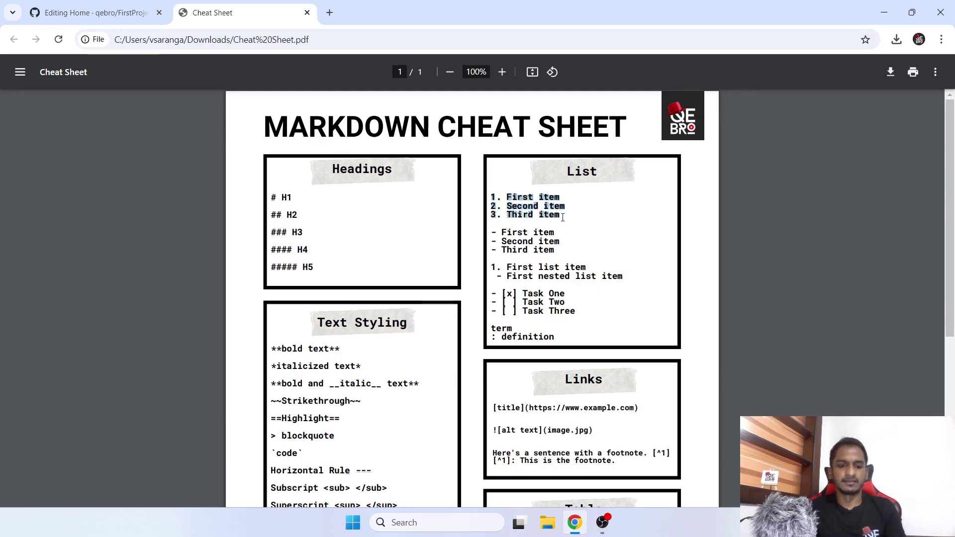
pyautogui.click(94, 12)
pyautogui.hotkey('ctrl', 'v')
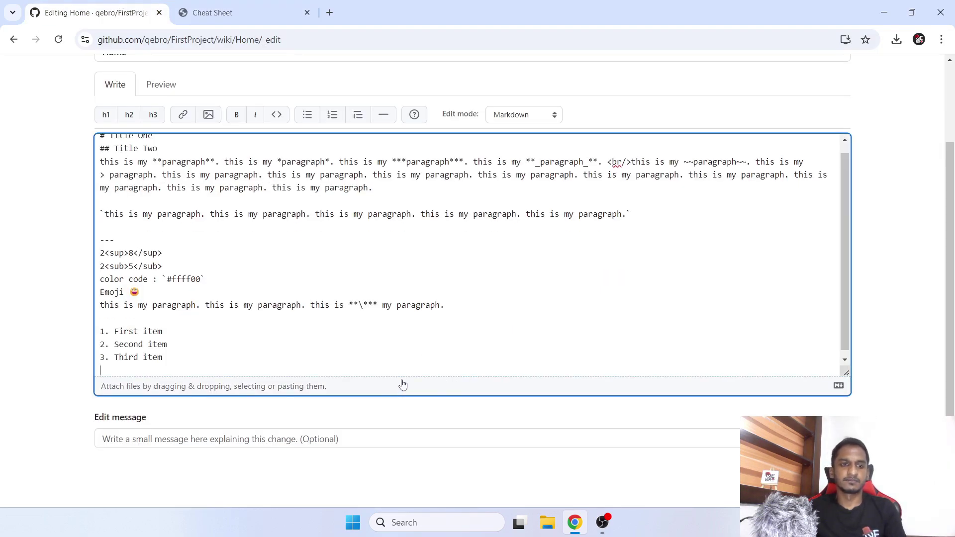
# Examine the numbers and periods in the numbered list's source, and check the rendered list in the preview
pyautogui.moveTo(123, 327); pyautogui.dragTo(159, 351)
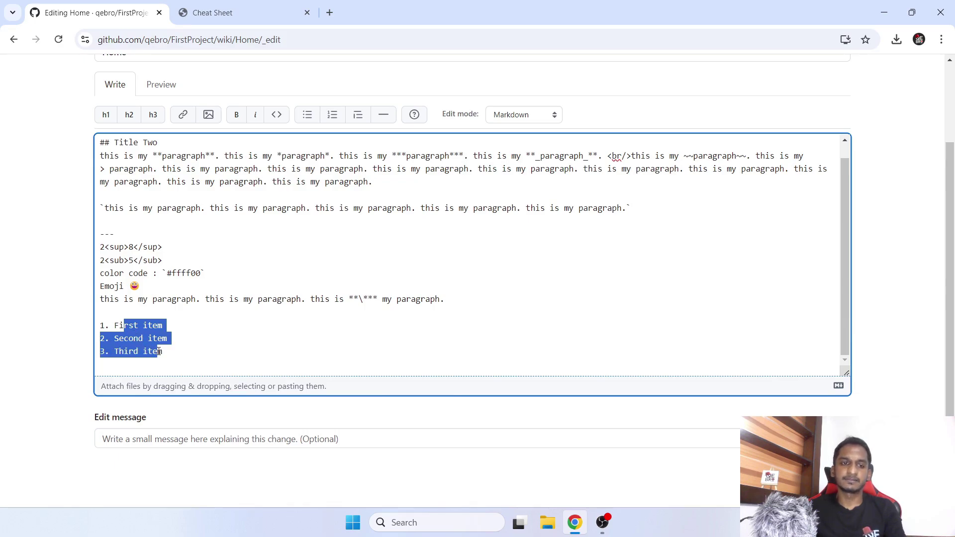
pyautogui.click(108, 327)
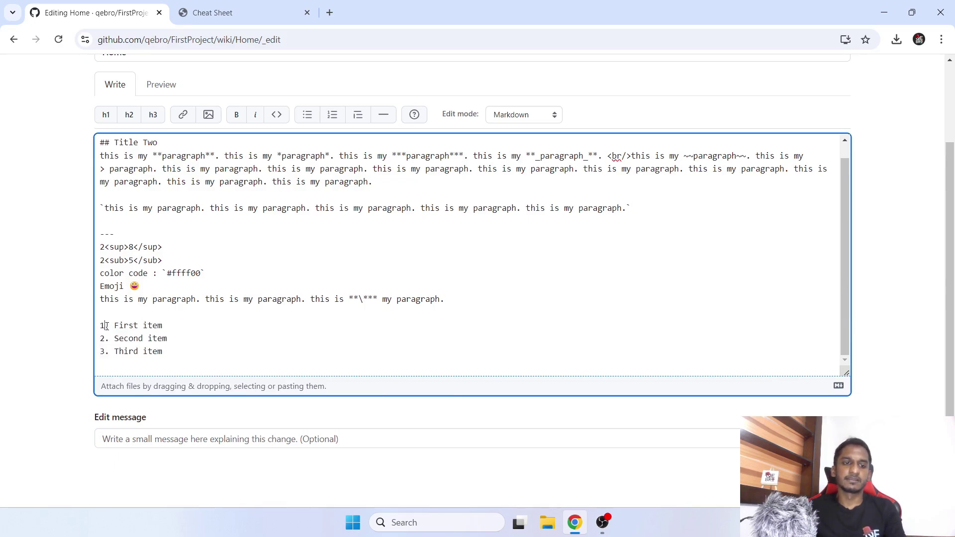
pyautogui.click(102, 351)
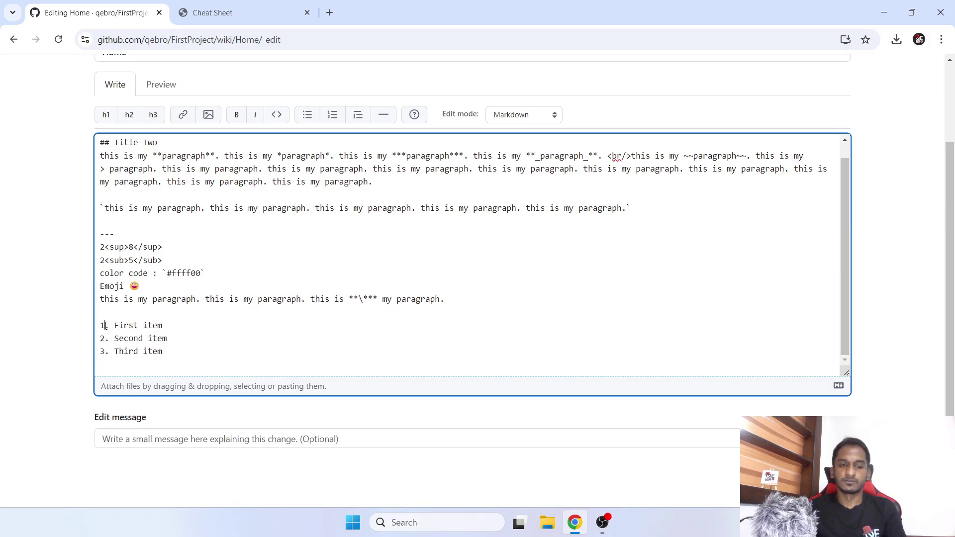
pyautogui.doubleClick(102, 326)
pyautogui.doubleClick(102, 338)
pyautogui.click(102, 351)
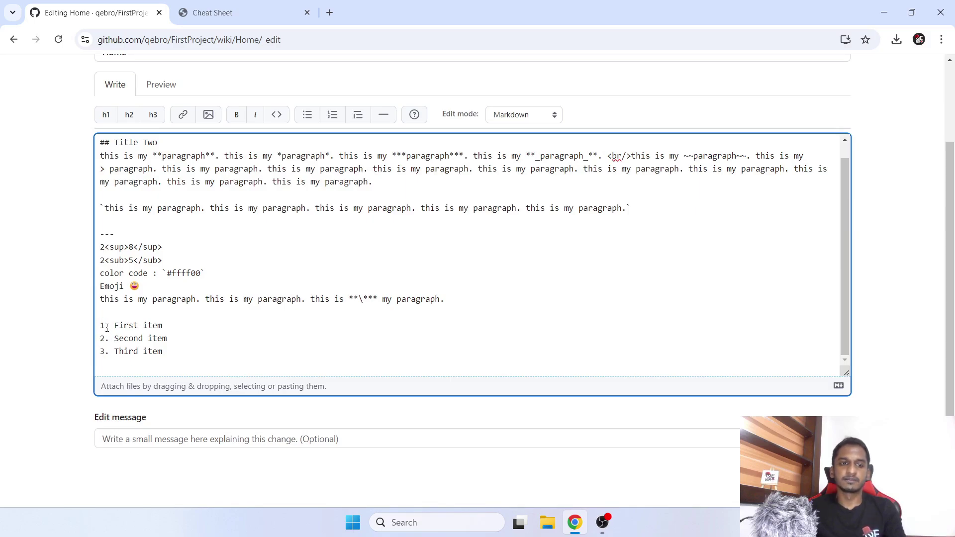
pyautogui.doubleClick(107, 327)
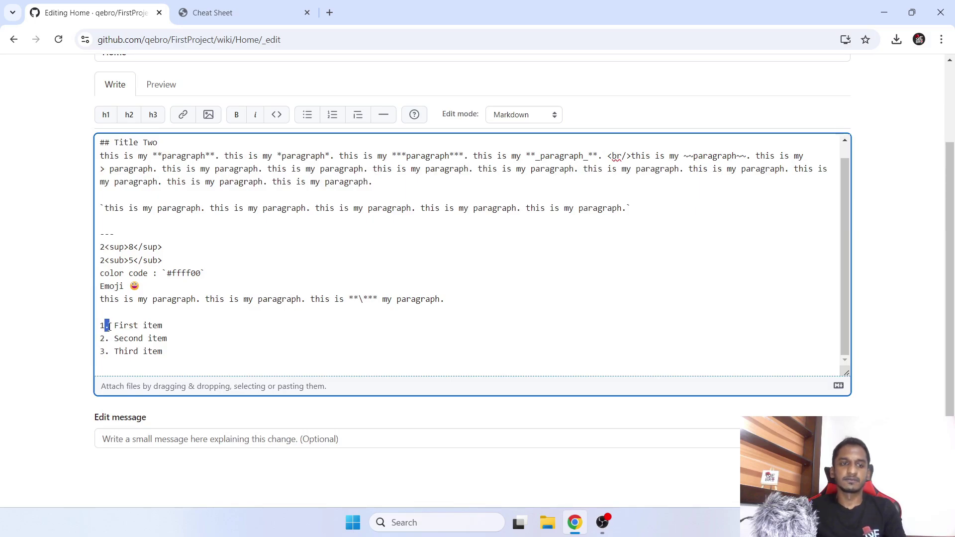
pyautogui.click(169, 86)
pyautogui.moveTo(112, 384); pyautogui.dragTo(167, 423)
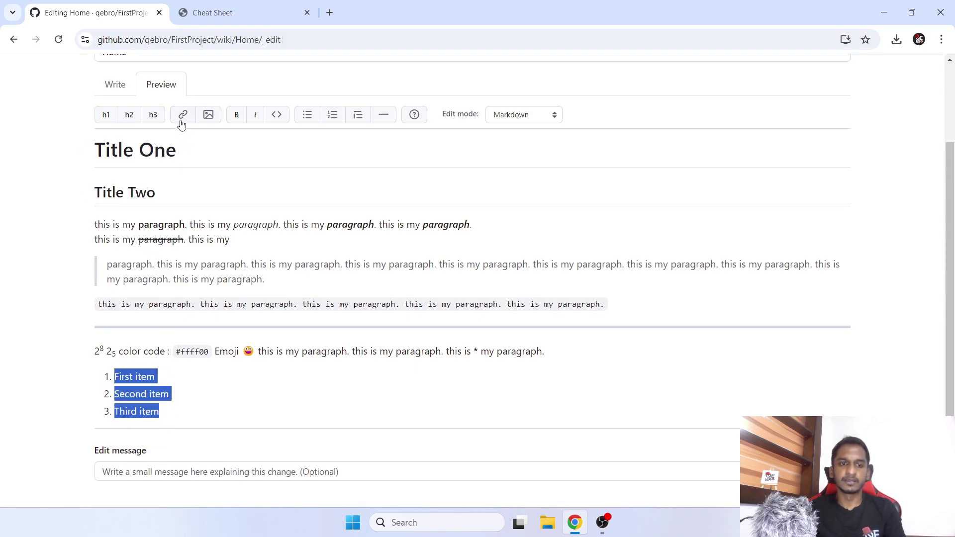
# Copy the cheat sheet's dashed list of First, Second and Third item below the numbered list after a blank line, and preview the page
pyautogui.click(122, 95)
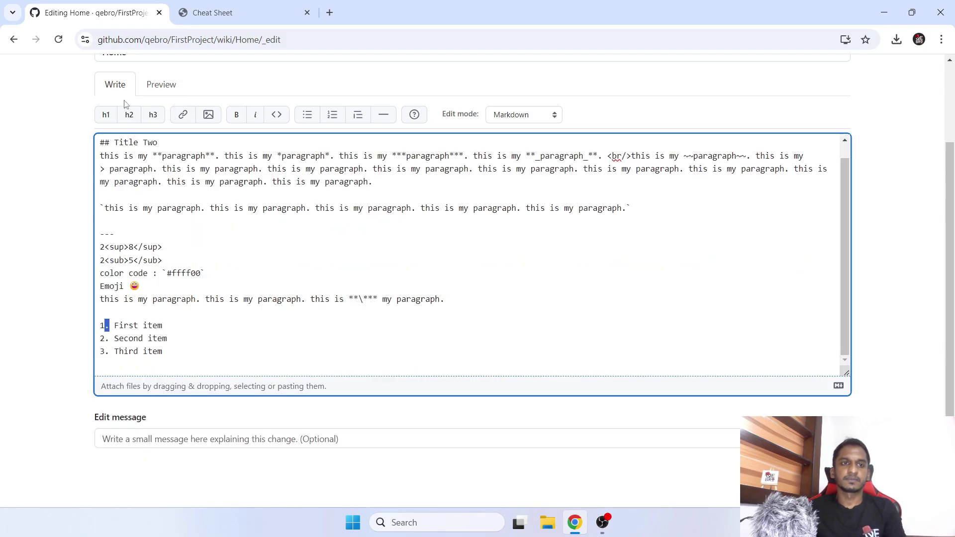
pyautogui.click(180, 368)
pyautogui.press('Return')
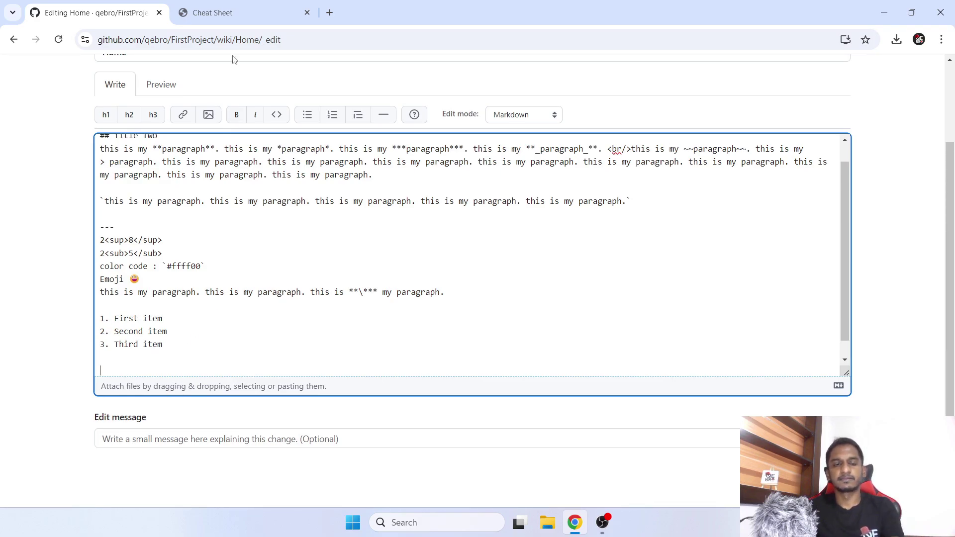
pyautogui.click(219, 12)
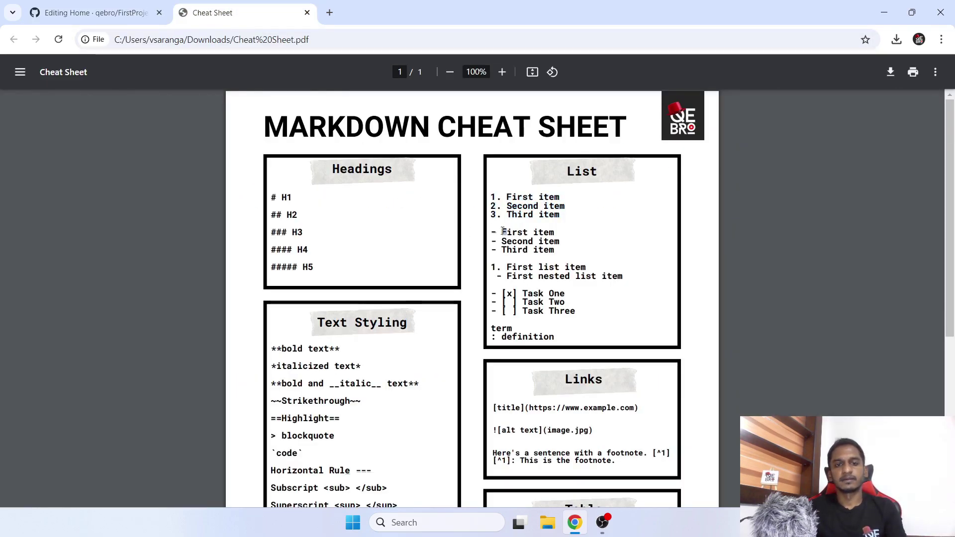
pyautogui.moveTo(502, 231); pyautogui.dragTo(559, 251)
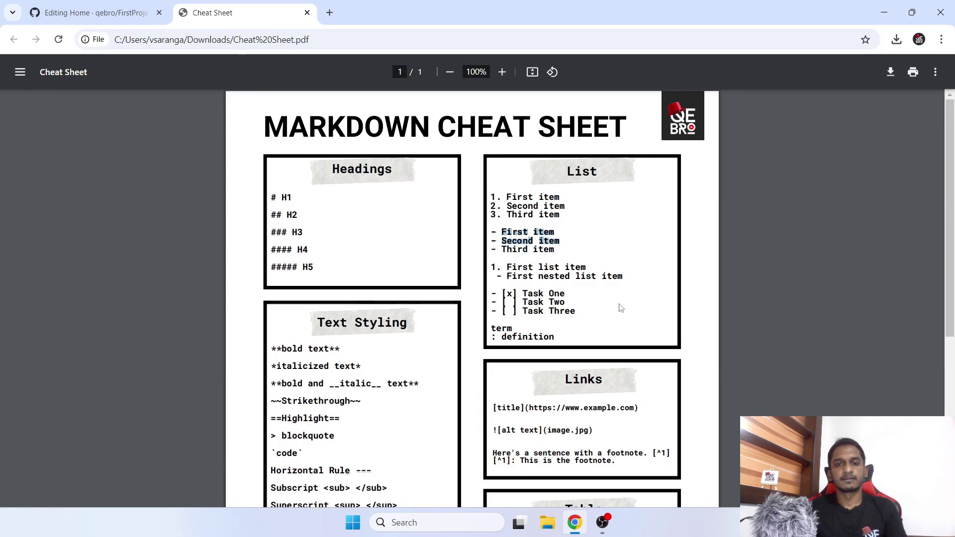
pyautogui.click(517, 243)
pyautogui.moveTo(502, 232); pyautogui.dragTo(559, 251)
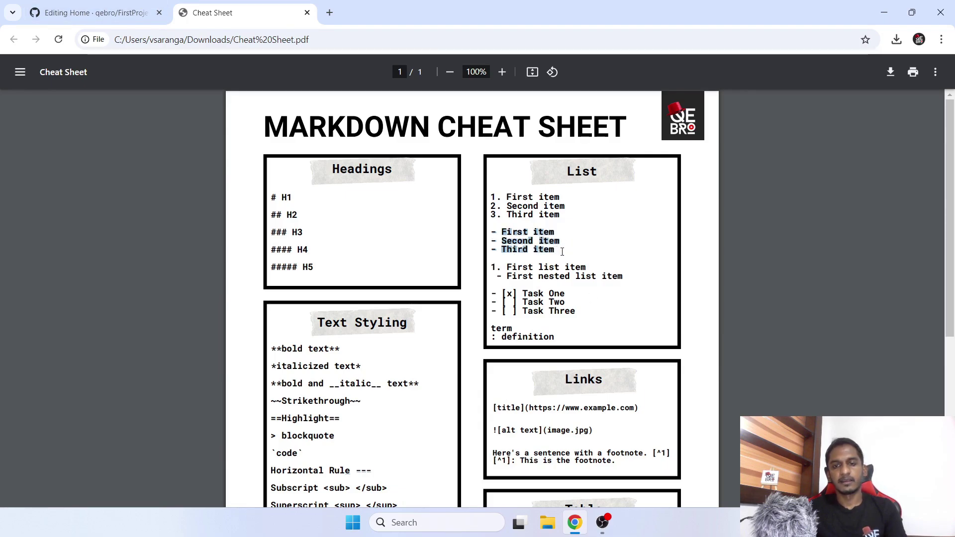
pyautogui.hotkey('ctrl', 'c')
pyautogui.click(94, 13)
pyautogui.hotkey('ctrl', 'v')
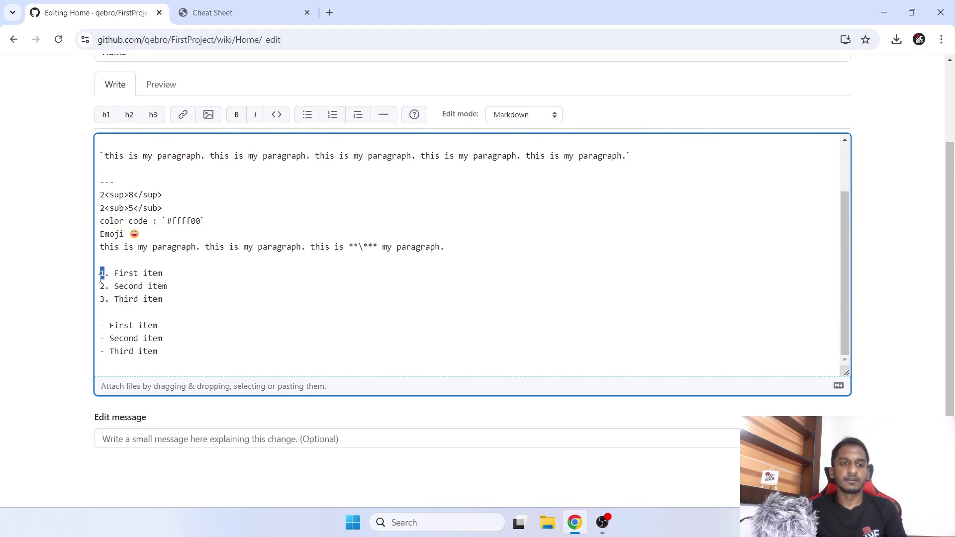
pyautogui.click(166, 82)
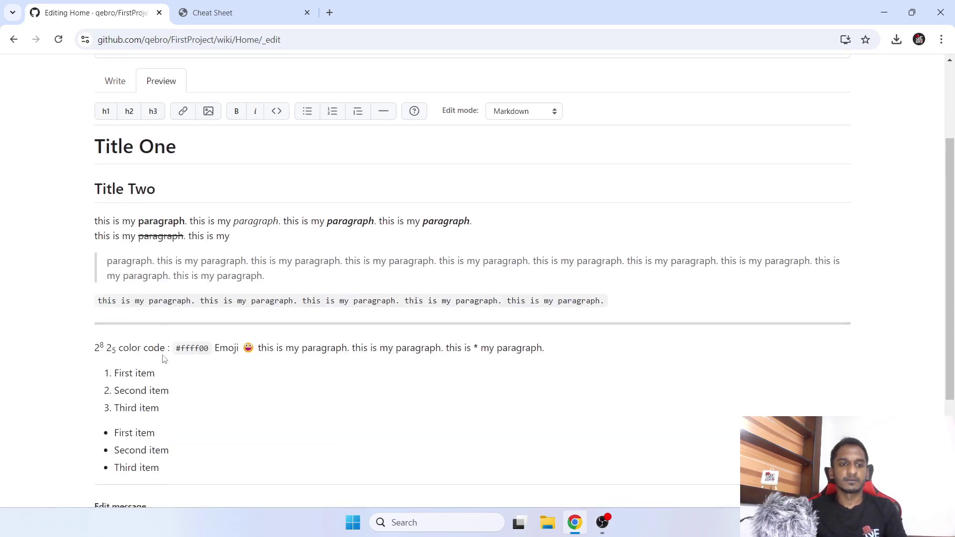
pyautogui.scroll(-3, 110, 328)
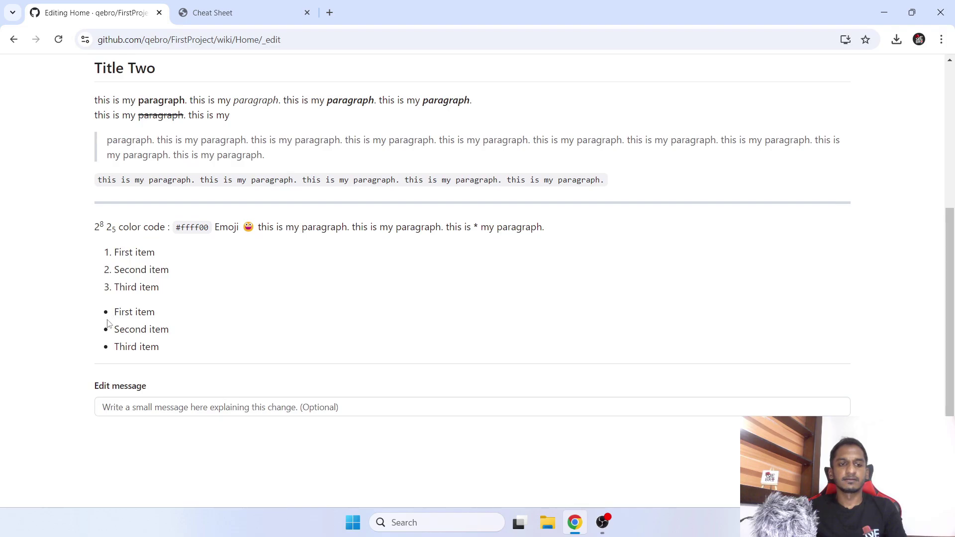
# Copy the numbered list of First, Second and Third item below the dashed list, separated by a blank line
pyautogui.moveTo(119, 316); pyautogui.dragTo(155, 348)
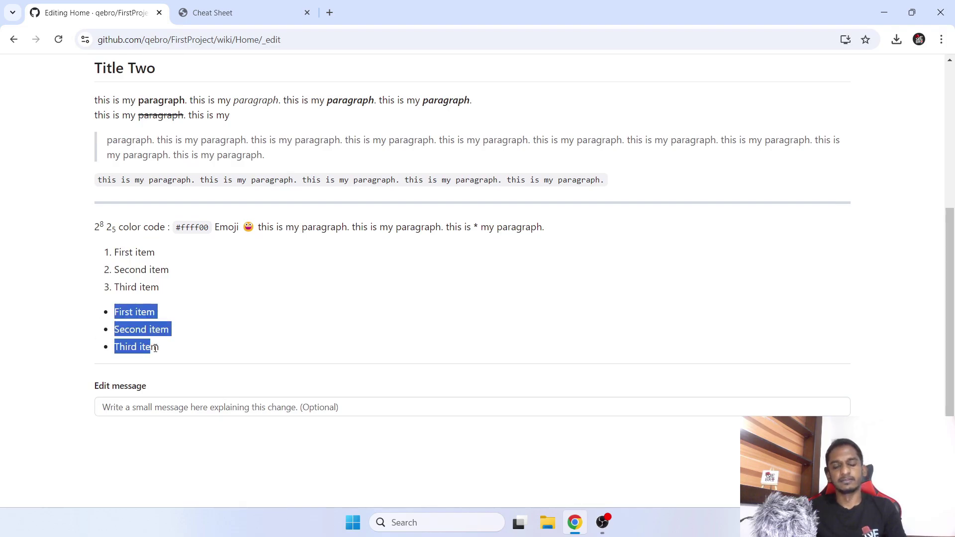
pyautogui.click(194, 351)
pyautogui.hotkey('ctrl', 'shift', 'p')
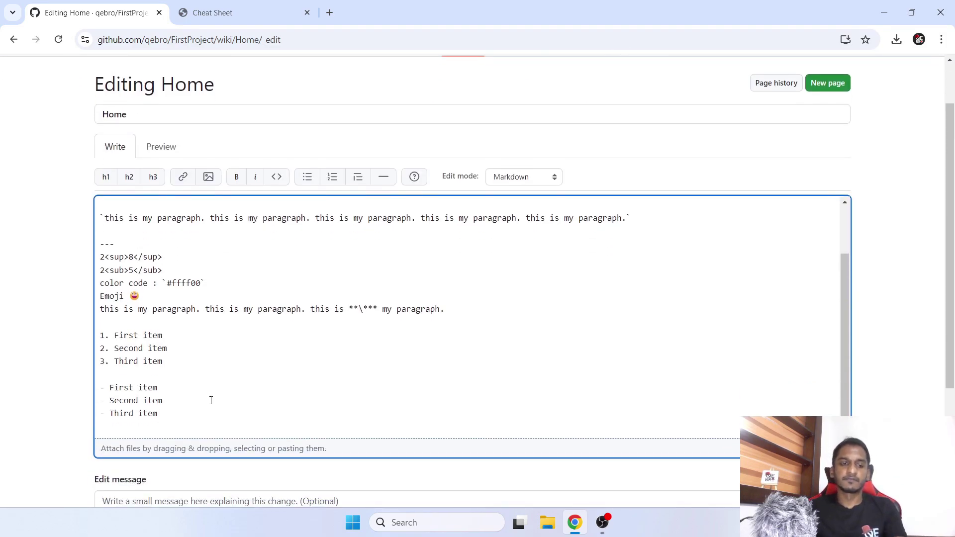
pyautogui.doubleClick(110, 336)
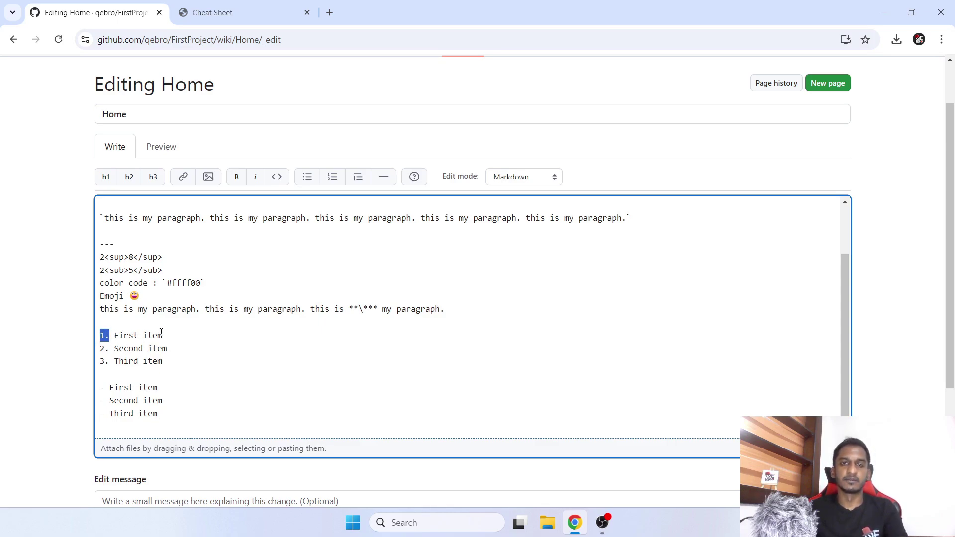
pyautogui.keyDown('shift'); pyautogui.click(163, 360); pyautogui.keyUp('shift')
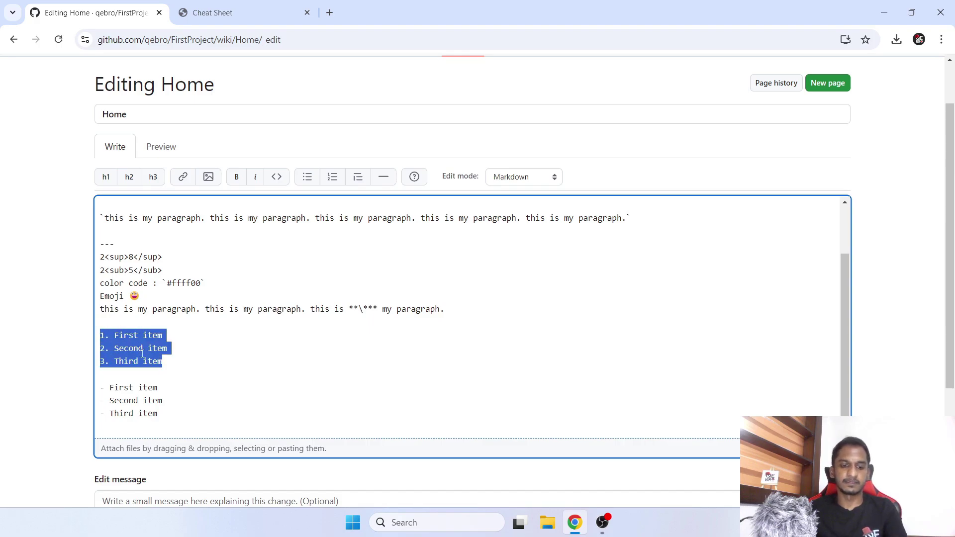
pyautogui.click(203, 410)
pyautogui.press('Return')
pyautogui.press('Return')
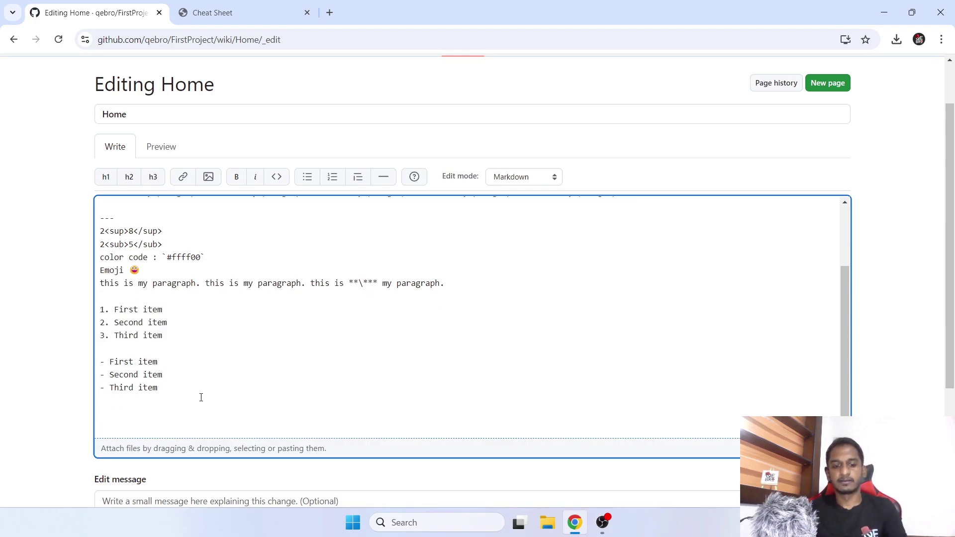
pyautogui.hotkey('ctrl', 'v')
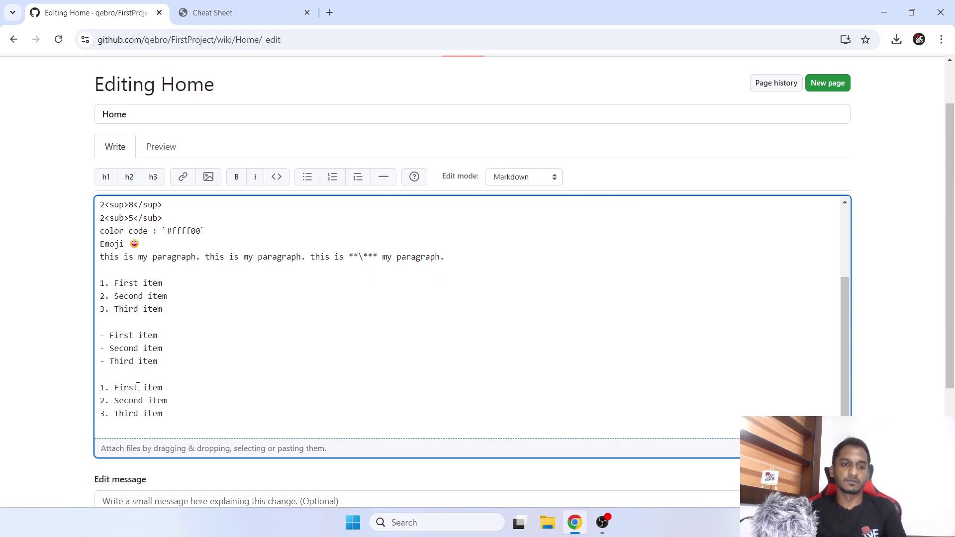
# Add the lines 1.new and 2.new, indented three spaces, under First item in the last numbered list
pyautogui.click(174, 385)
pyautogui.press('Return')
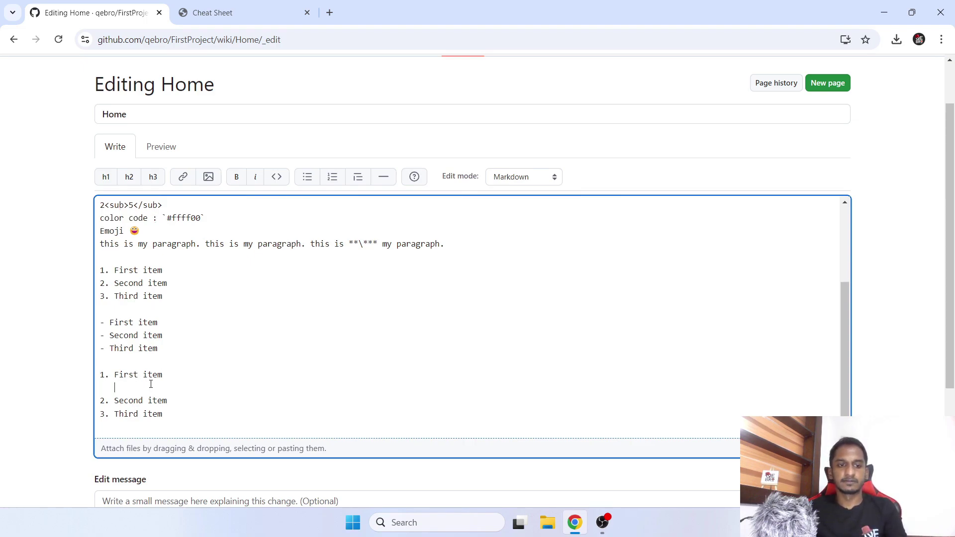
pyautogui.write('1.new')
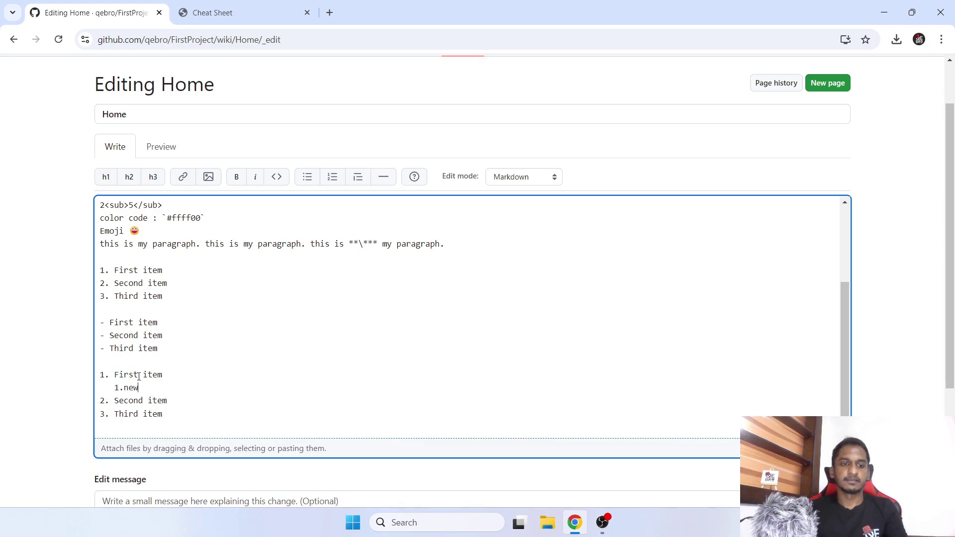
pyautogui.press('Return')
pyautogui.write('2')
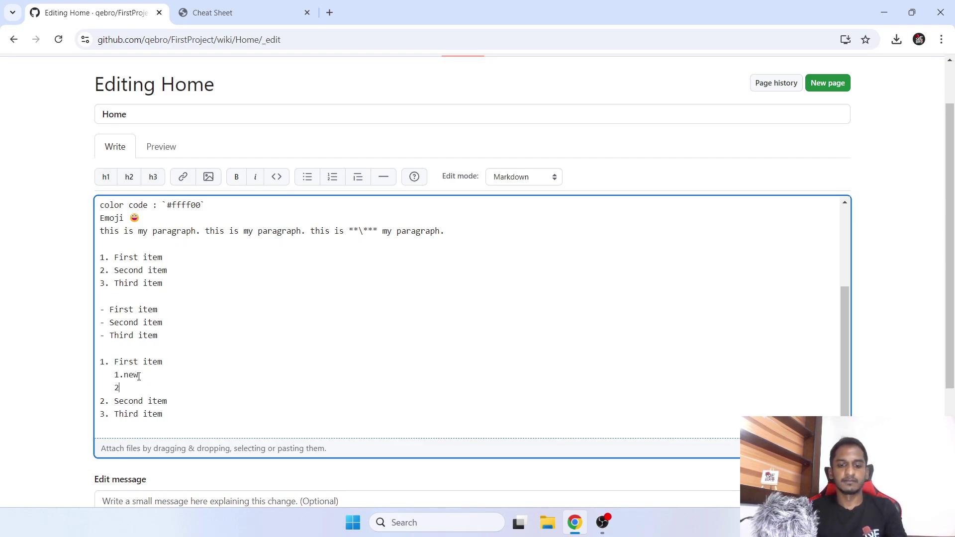
pyautogui.write('.new')
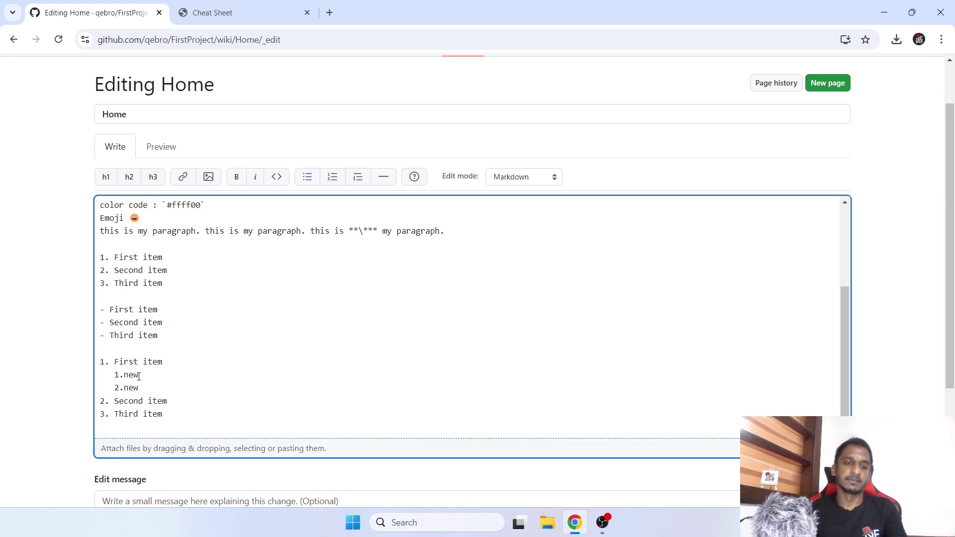
# Compare the two indented lines with their parent First item line, and check the last list in the preview
pyautogui.moveTo(115, 373); pyautogui.dragTo(143, 387)
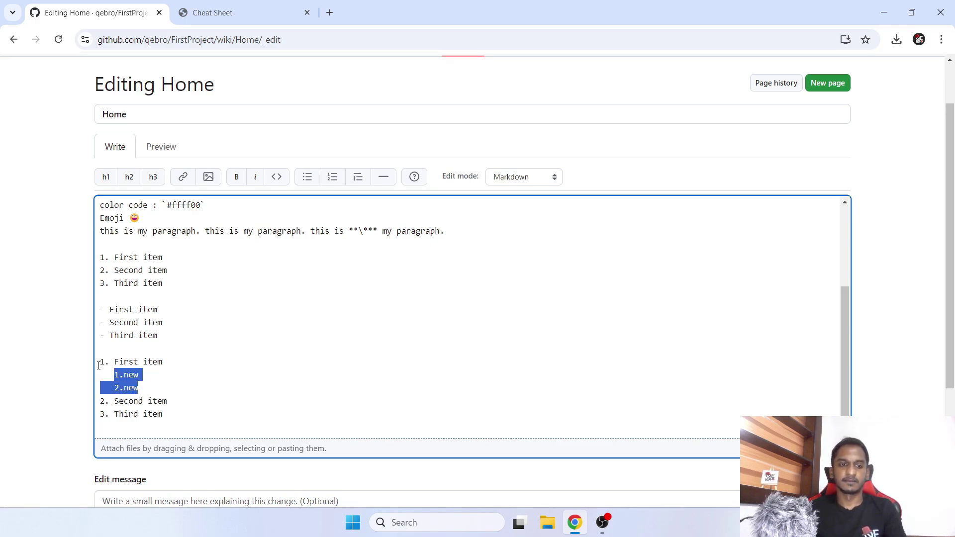
pyautogui.moveTo(98, 365); pyautogui.dragTo(162, 362)
pyautogui.click(175, 385)
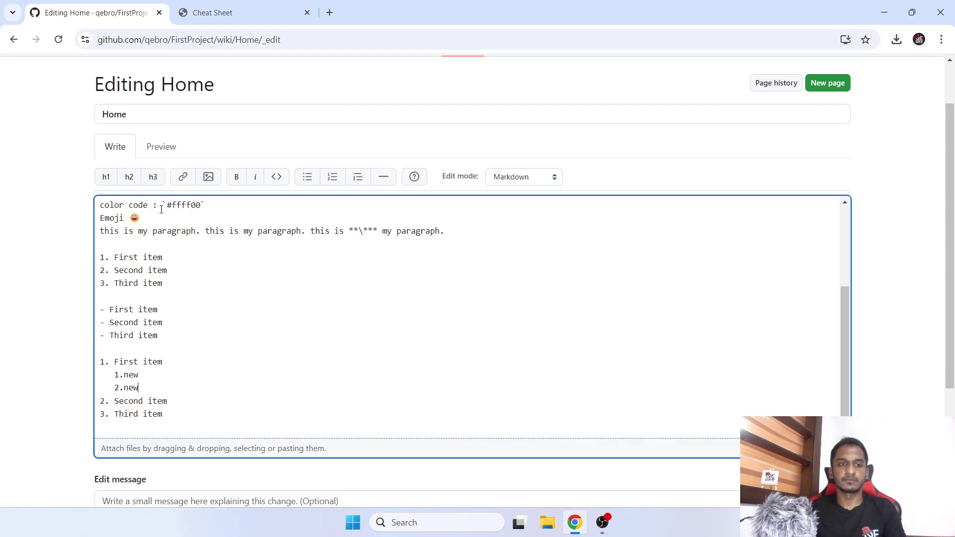
pyautogui.click(150, 147)
pyautogui.scroll(-2, 179, 255)
pyautogui.scroll(-3, 125, 309)
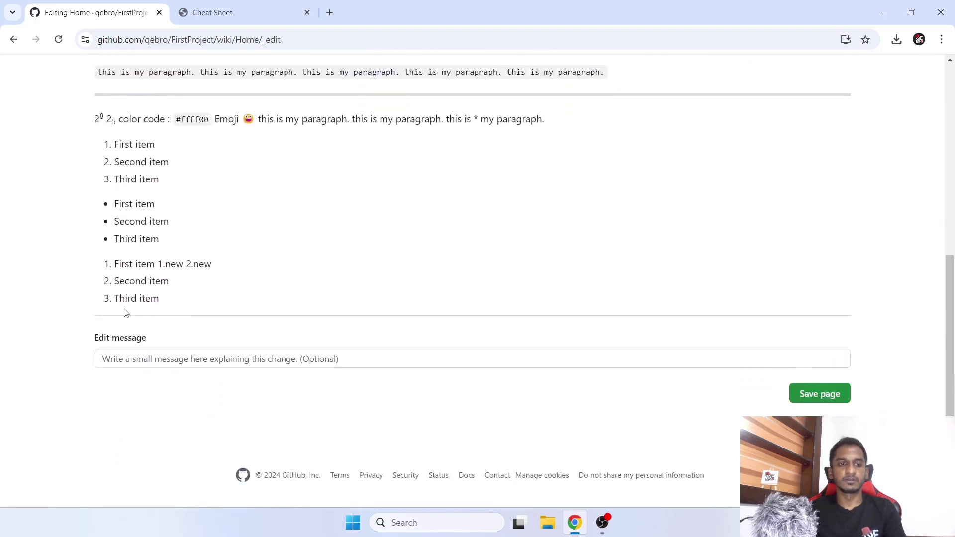
pyautogui.scroll(5, 122, 279)
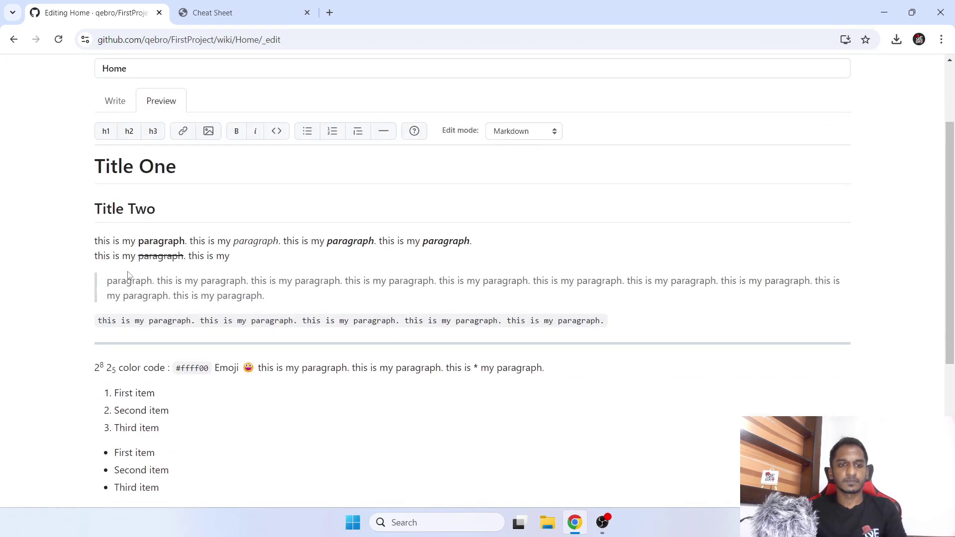
# Try reducing the indentation of the 1.new and 2.new lines to two spaces, and preview the last list
pyautogui.click(115, 100)
pyautogui.click(116, 330)
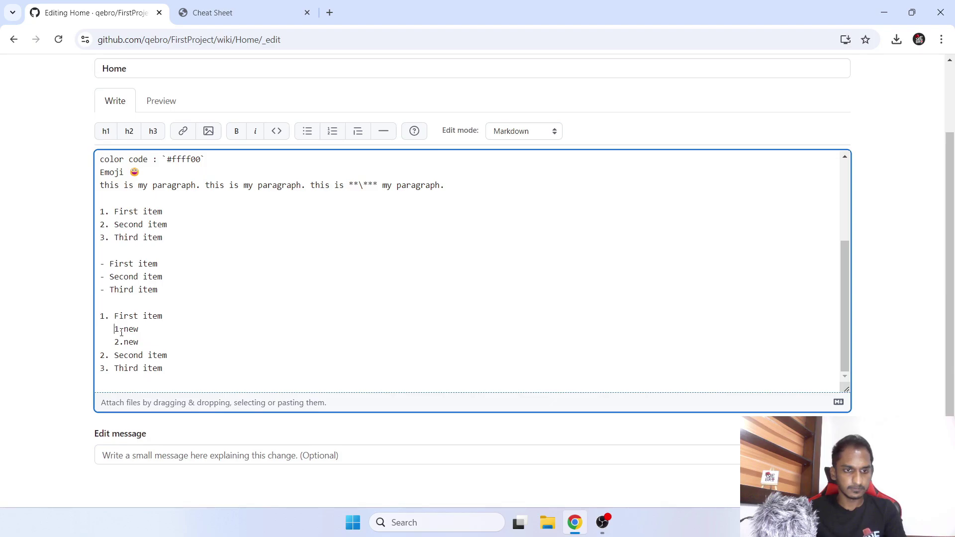
pyautogui.press('BackSpace')
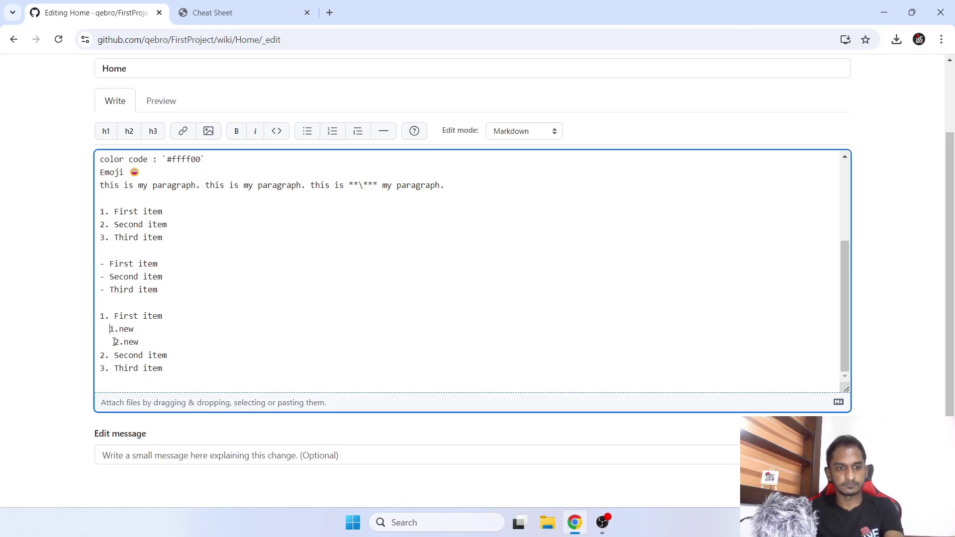
pyautogui.click(113, 342)
pyautogui.press('BackSpace')
pyautogui.click(161, 101)
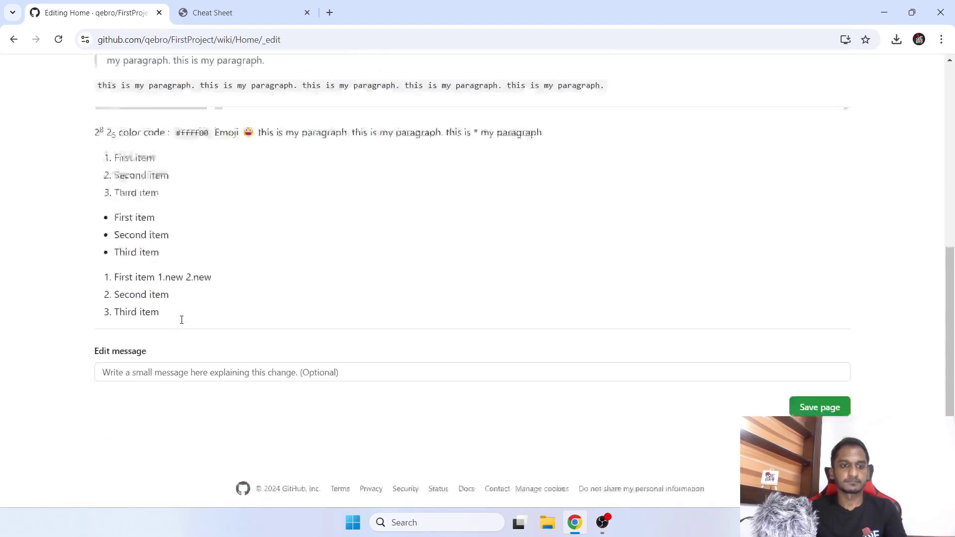
pyautogui.scroll(6, 158, 204)
# Insert a space after the period in both indented lines so they read "1. new" and "2. new"
pyautogui.click(114, 163)
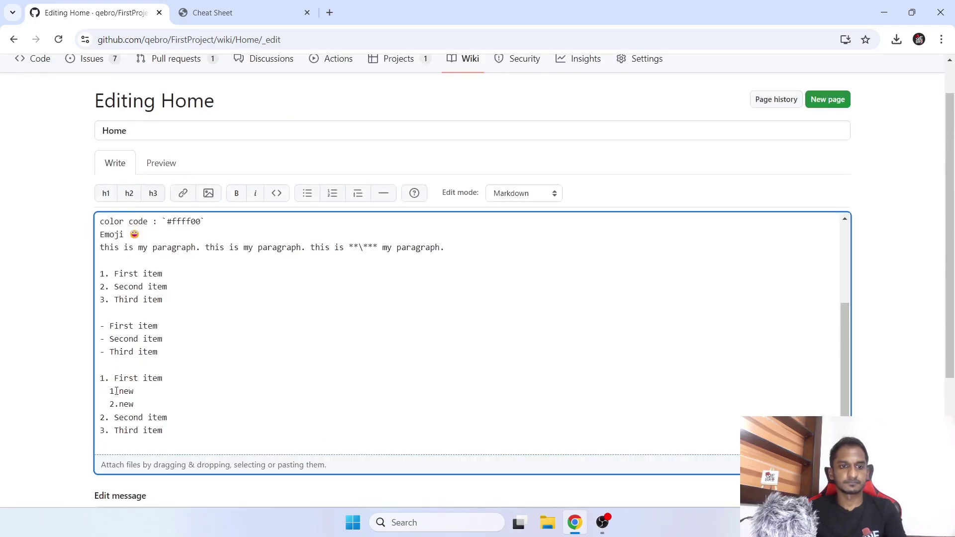
pyautogui.press('Up')
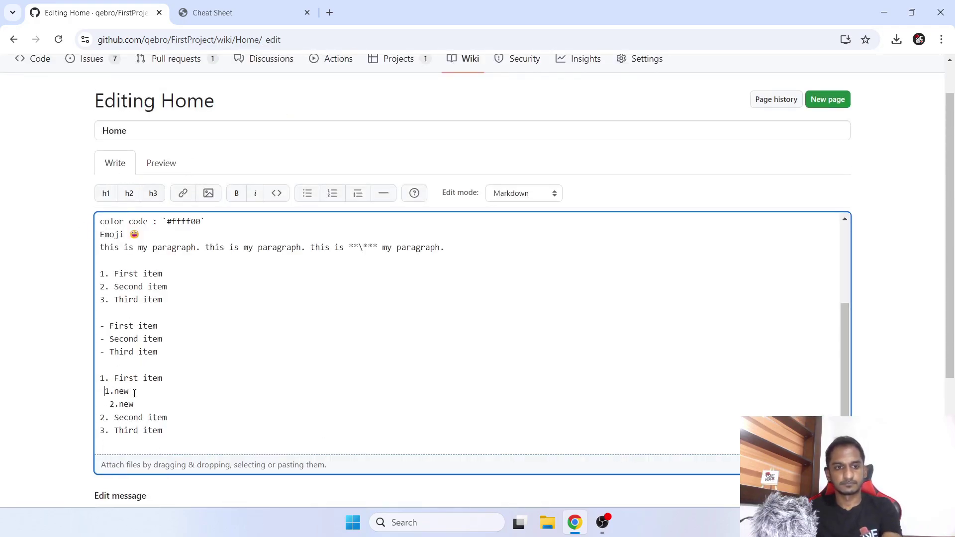
pyautogui.click(120, 391)
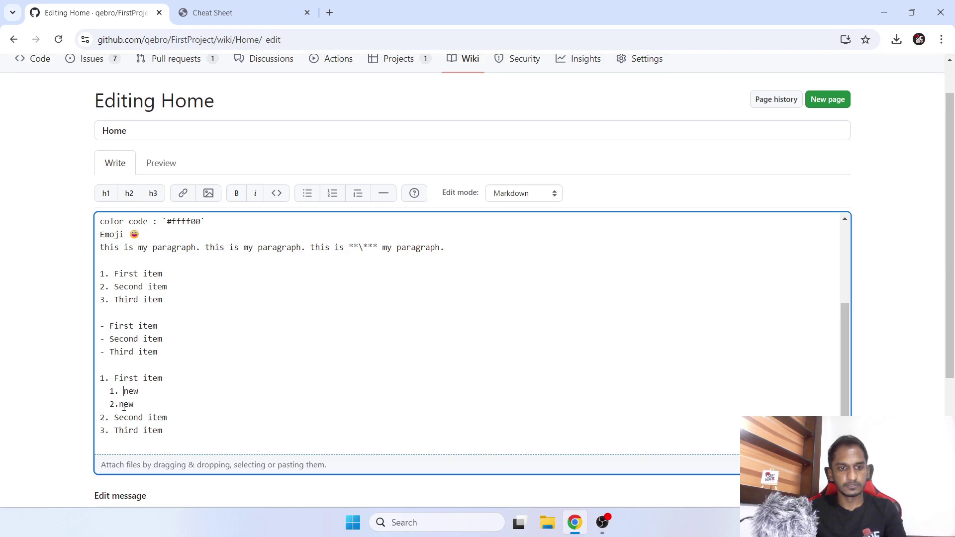
pyautogui.click(118, 404)
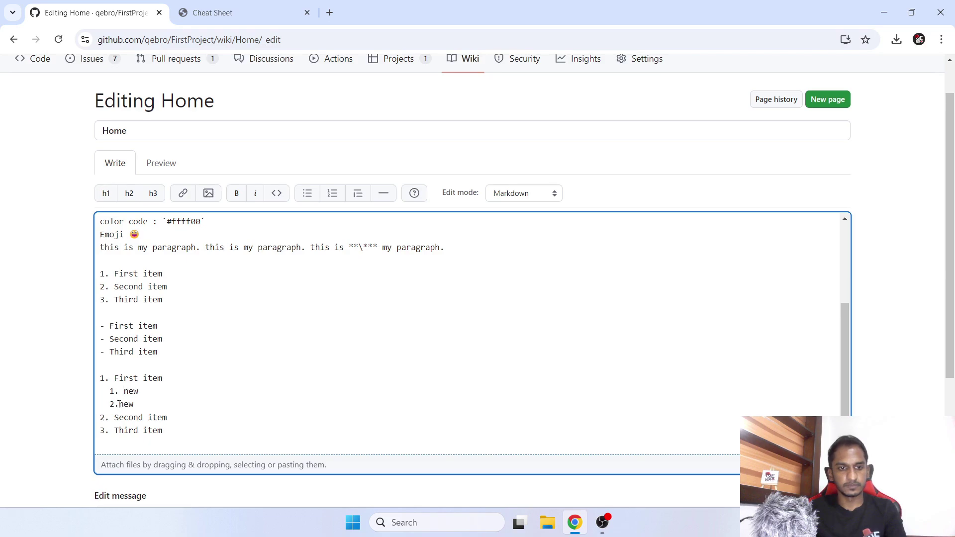
# Examine the numbers and the spaces after the periods in the last list's source, and check its rendering in the preview
pyautogui.doubleClick(113, 379)
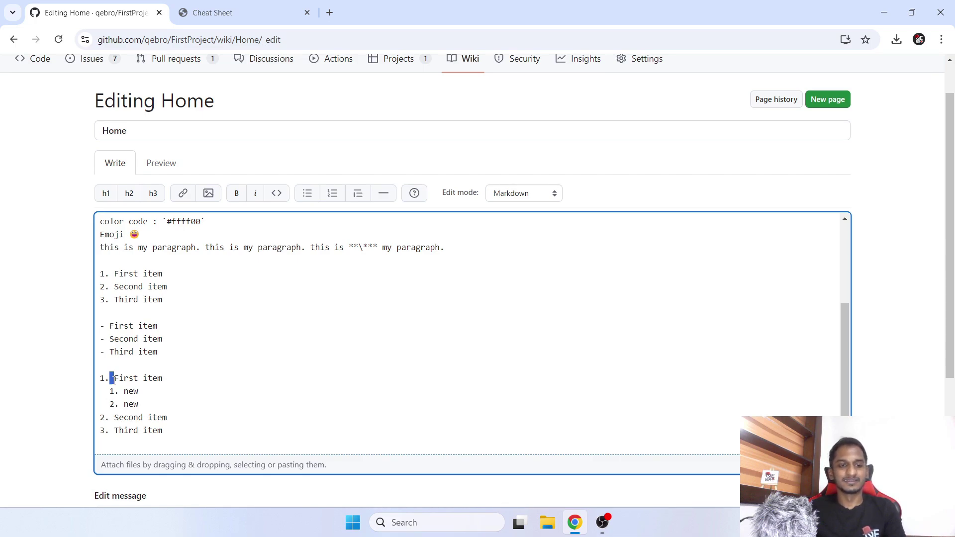
pyautogui.doubleClick(113, 391)
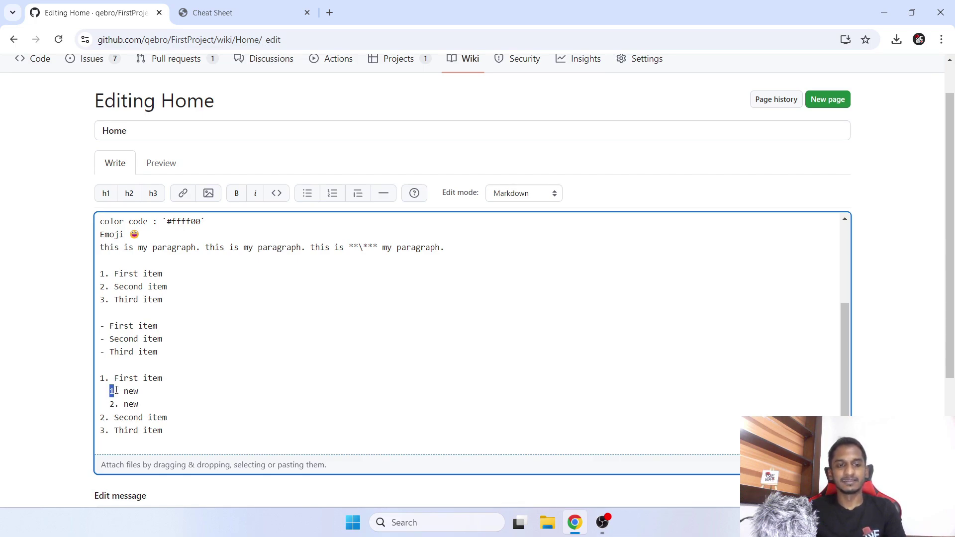
pyautogui.doubleClick(121, 390)
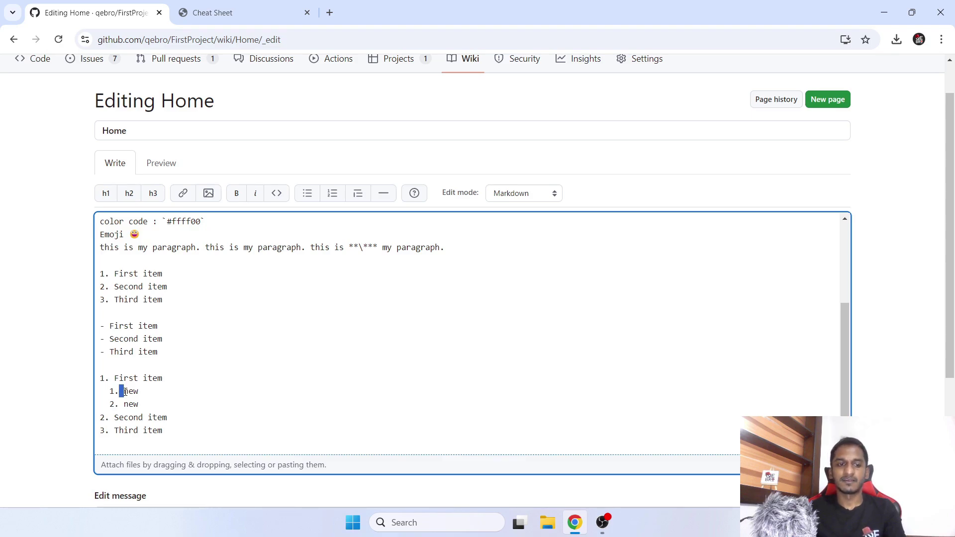
pyautogui.click(125, 391)
pyautogui.moveTo(124, 391); pyautogui.dragTo(138, 391)
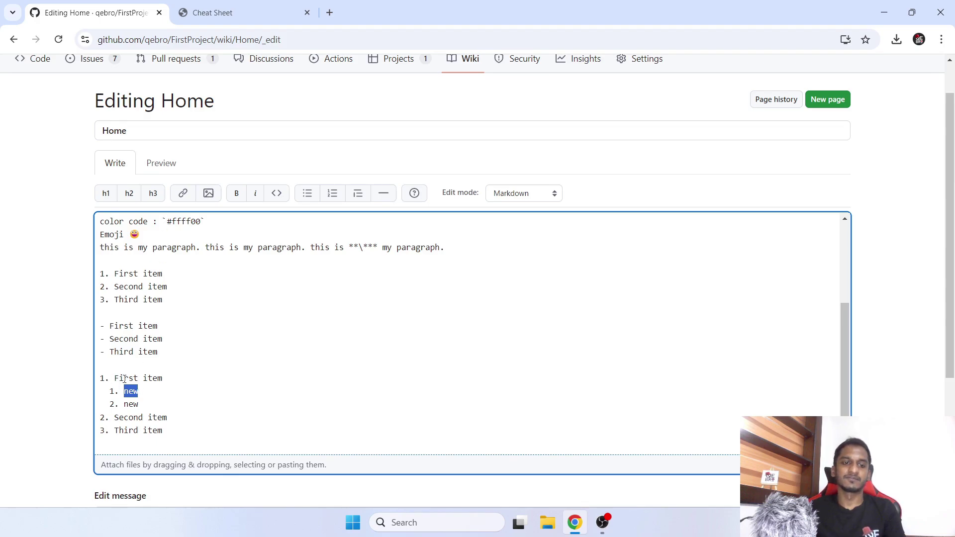
pyautogui.doubleClick(121, 391)
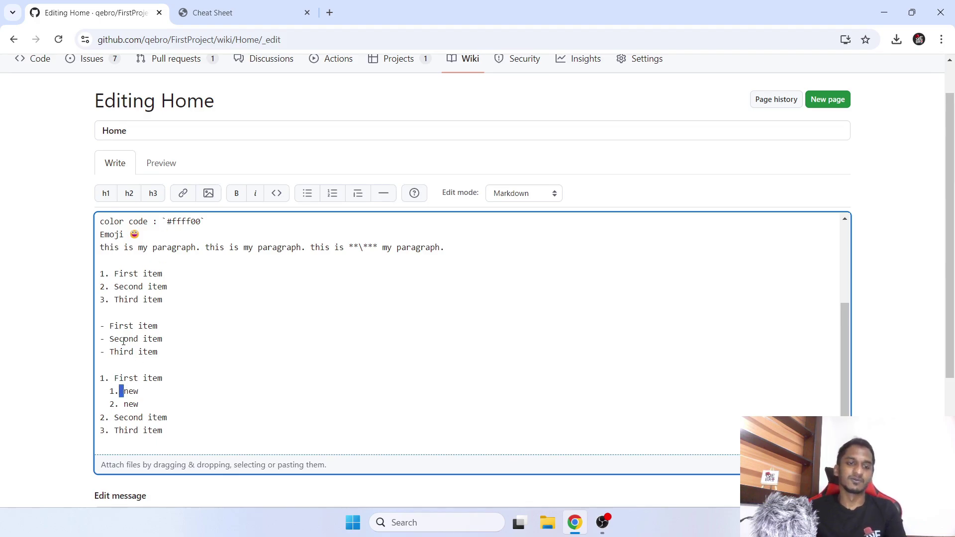
pyautogui.click(160, 162)
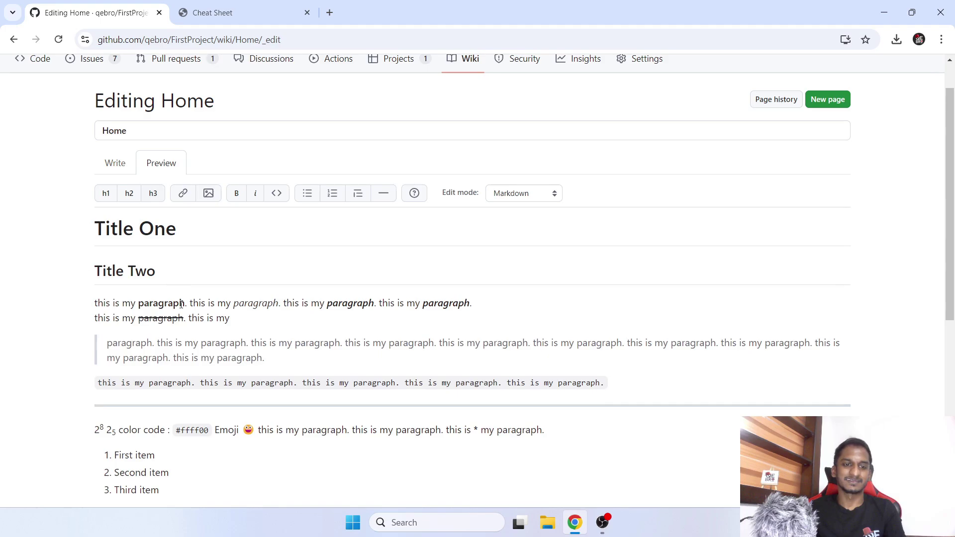
pyautogui.scroll(-5, 185, 309)
pyautogui.scroll(4, 167, 346)
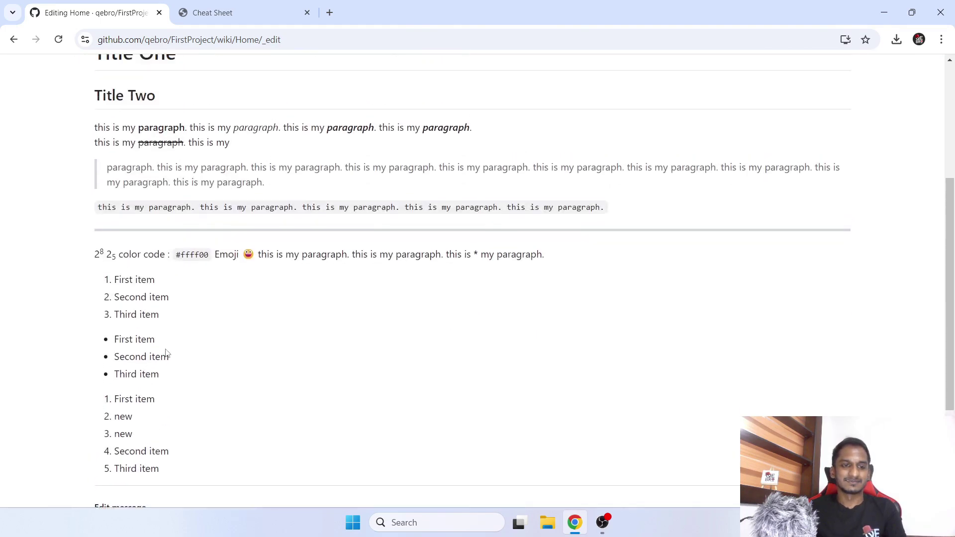
pyautogui.scroll(1, 169, 352)
# Increase the indentation of the "1. new" and "2. new" lines to three spaces
pyautogui.click(115, 162)
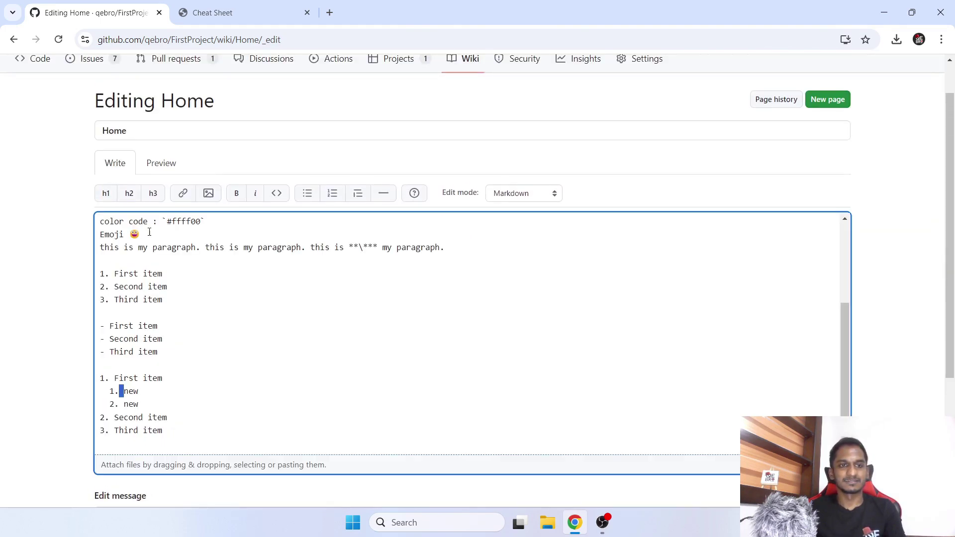
pyautogui.click(110, 390)
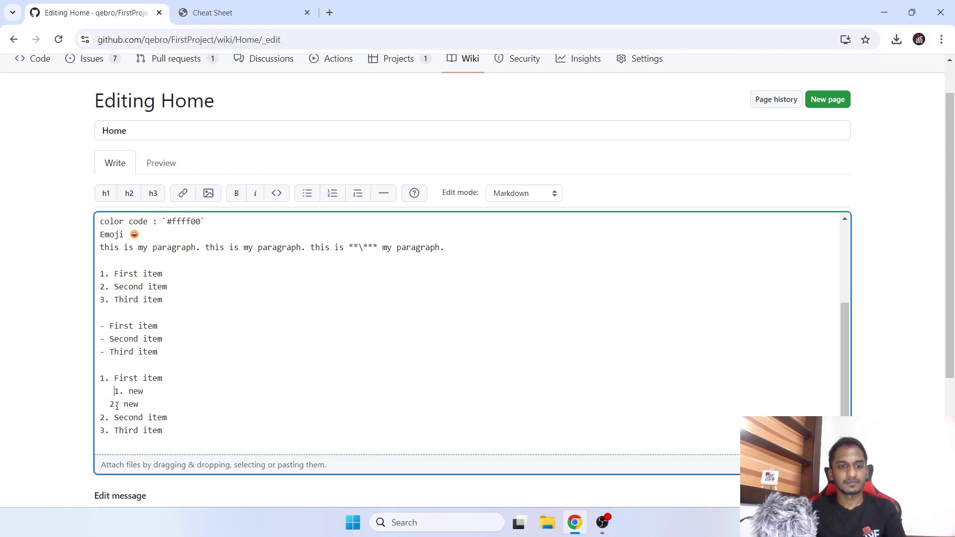
pyautogui.click(111, 404)
pyautogui.scroll(-1, 150, 408)
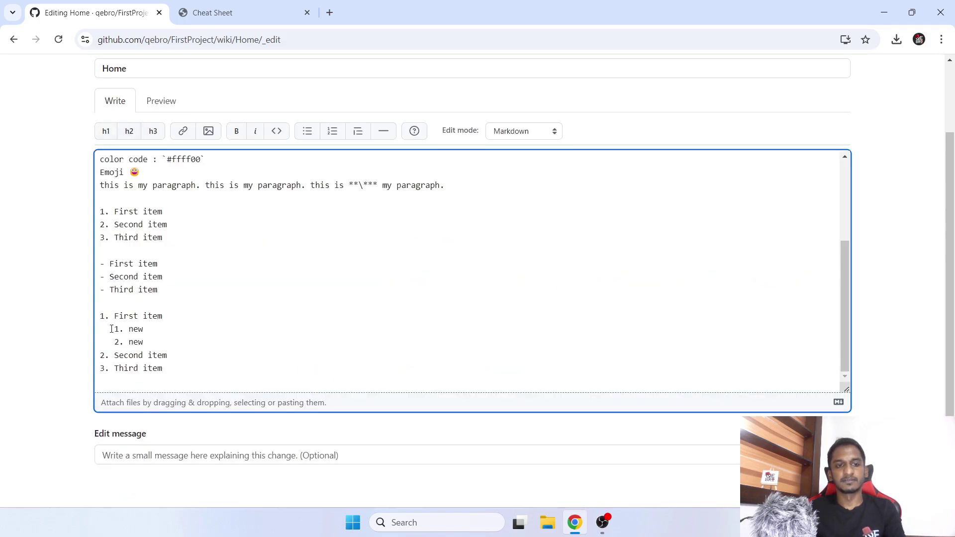
# Examine the indentation and the space after the period in the "1. new" line, and check the nested list in the preview
pyautogui.moveTo(100, 328); pyautogui.dragTo(114, 329)
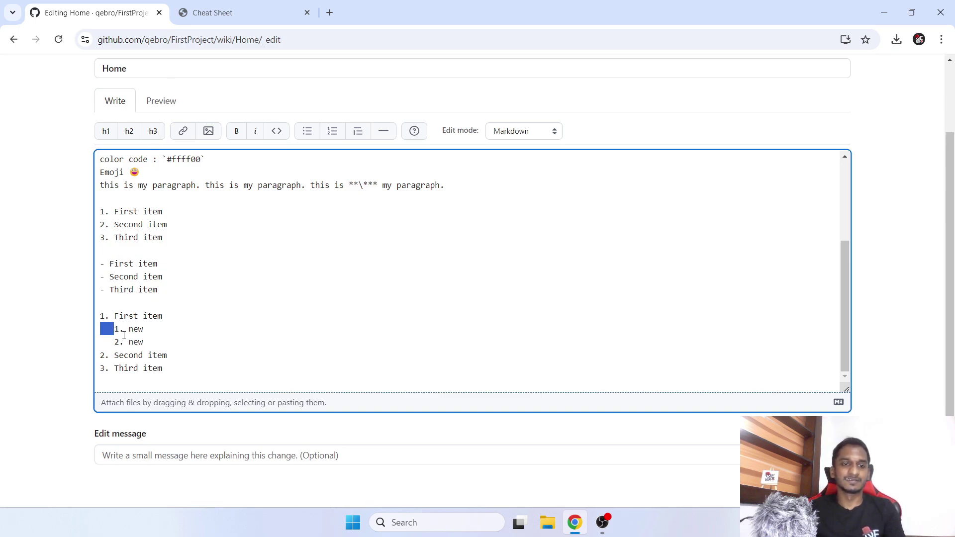
pyautogui.click(127, 329)
pyautogui.moveTo(128, 328); pyautogui.dragTo(123, 328)
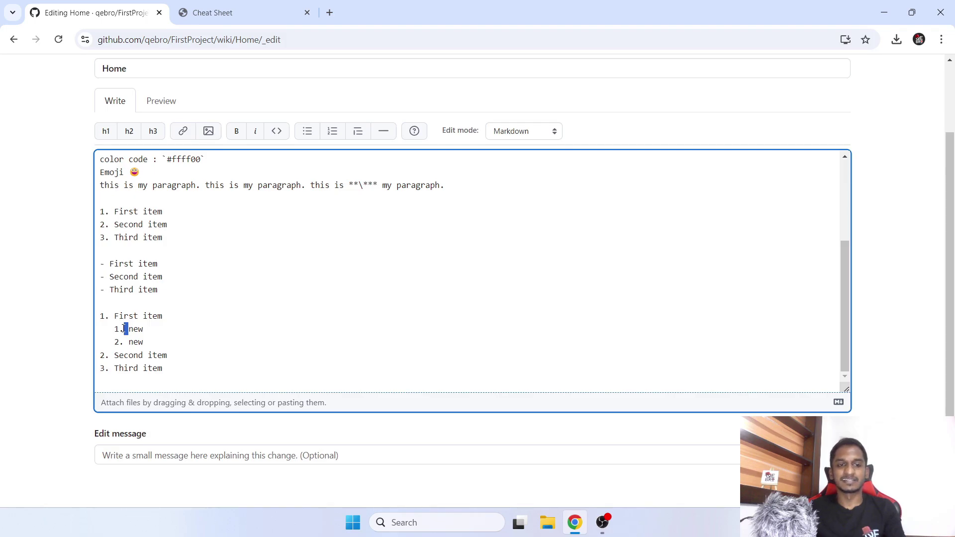
pyautogui.moveTo(98, 329); pyautogui.dragTo(111, 329)
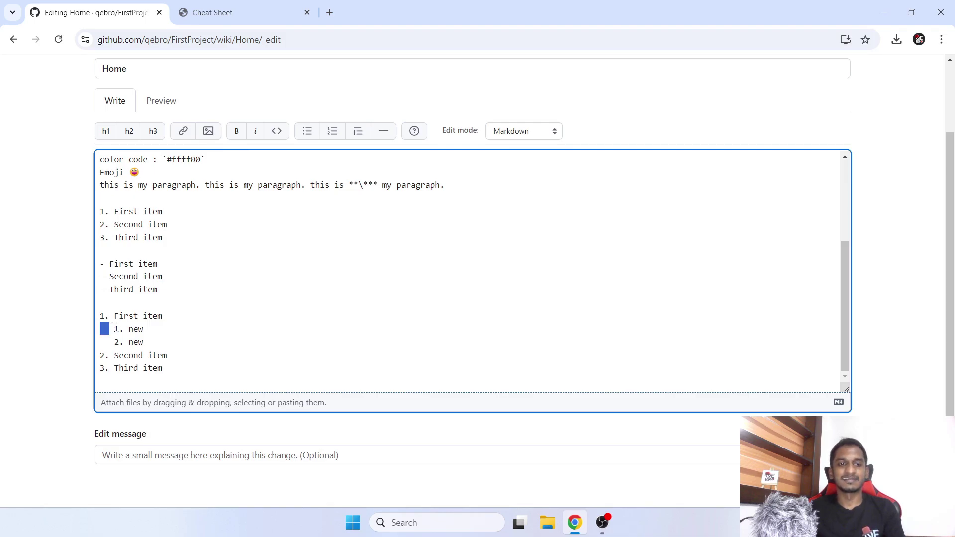
pyautogui.click(163, 338)
pyautogui.click(161, 101)
pyautogui.scroll(-4, 197, 293)
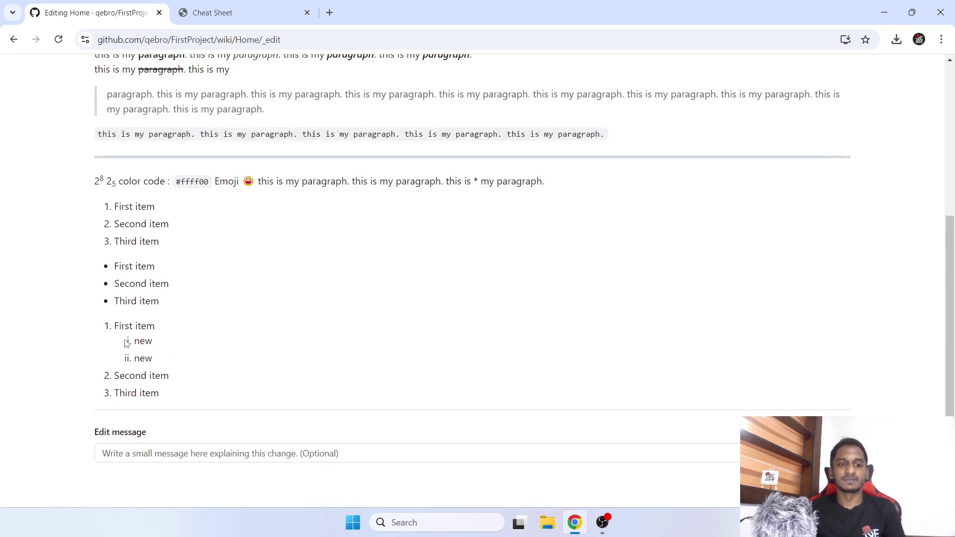
# Return to the Markdown source and copy the three-item bulleted list to the end of the page, separated by a blank line
pyautogui.moveTo(127, 343); pyautogui.dragTo(153, 358)
pyautogui.click(128, 367)
pyautogui.scroll(5, 129, 348)
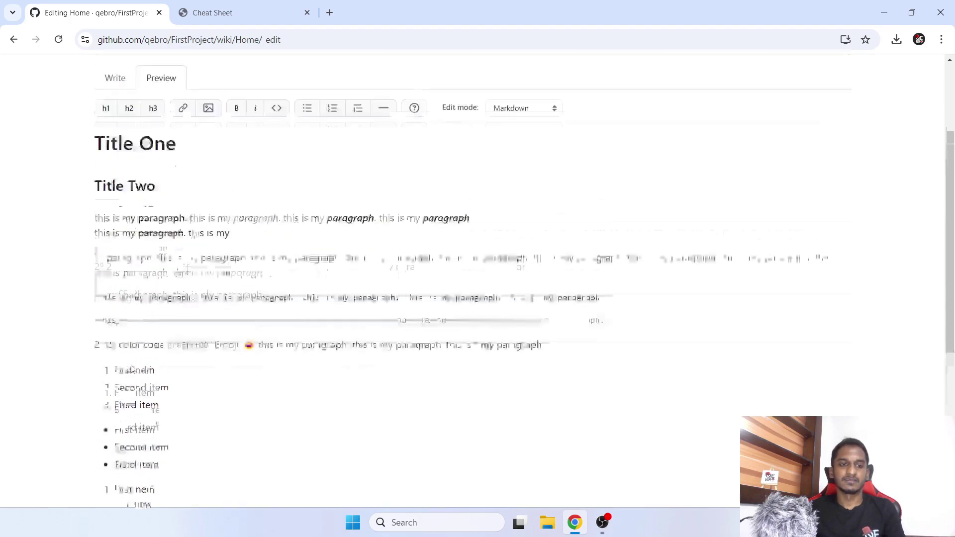
pyautogui.click(119, 164)
pyautogui.scroll(-3, 174, 313)
pyautogui.moveTo(158, 230); pyautogui.dragTo(88, 205)
pyautogui.hotkey('ctrl', 'c')
pyautogui.click(183, 311)
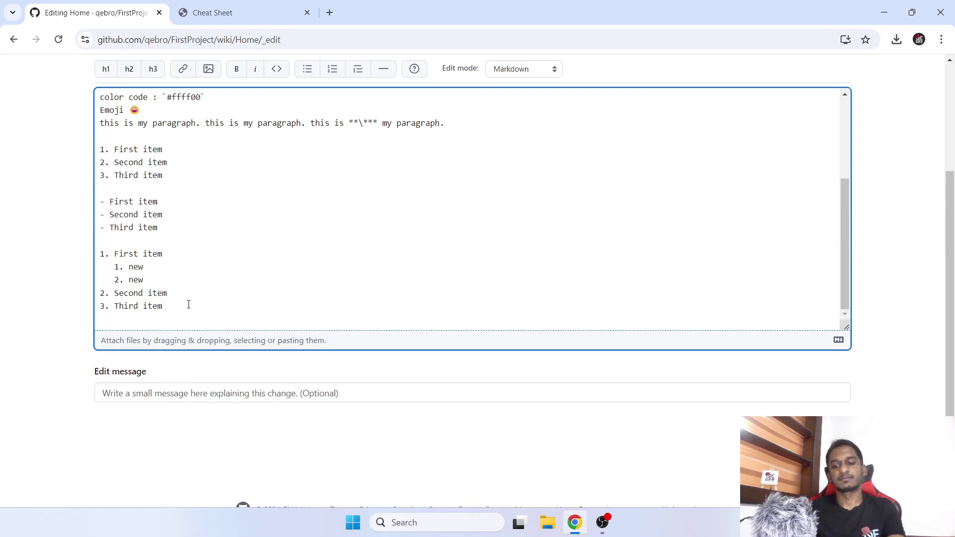
pyautogui.press('Return')
pyautogui.press('Return')
pyautogui.hotkey('ctrl', 'v')
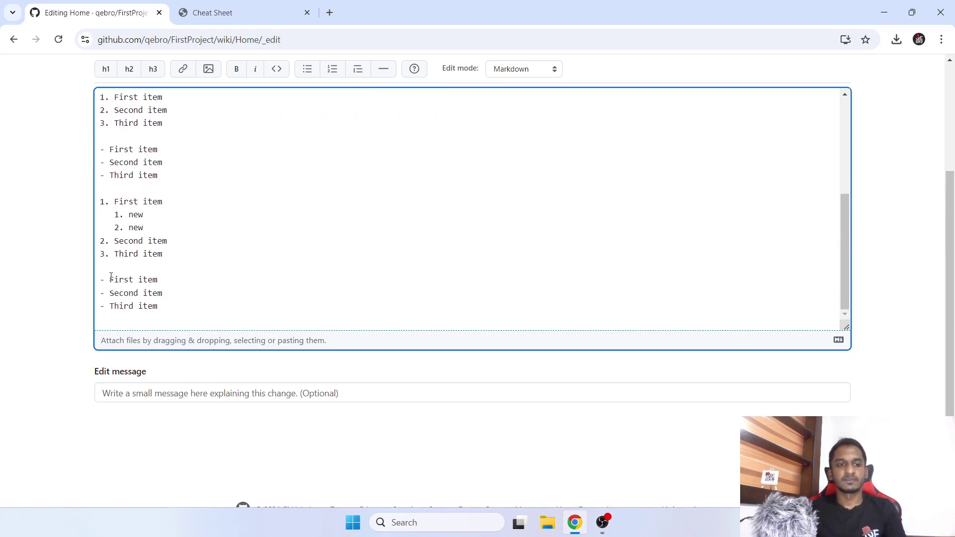
# Add an indented sub-bullet "- next" under First item in the last bulleted list and start another line below it
pyautogui.click(102, 280)
pyautogui.press('End')
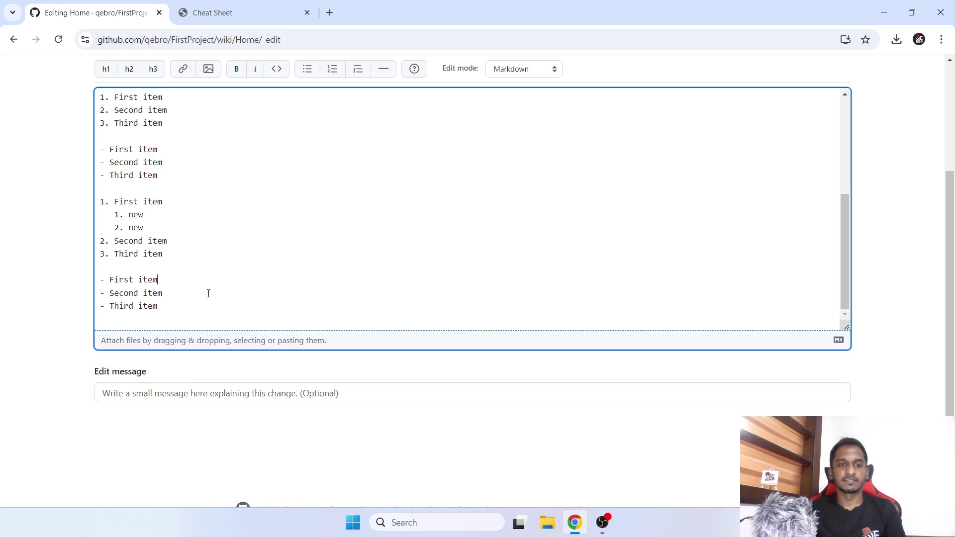
pyautogui.press('Return')
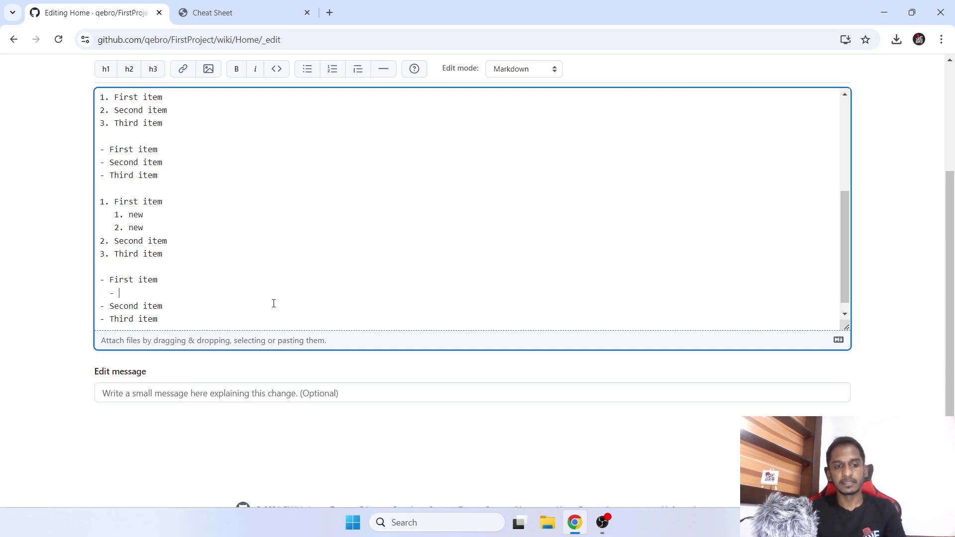
pyautogui.write('- next')
pyautogui.press('Return')
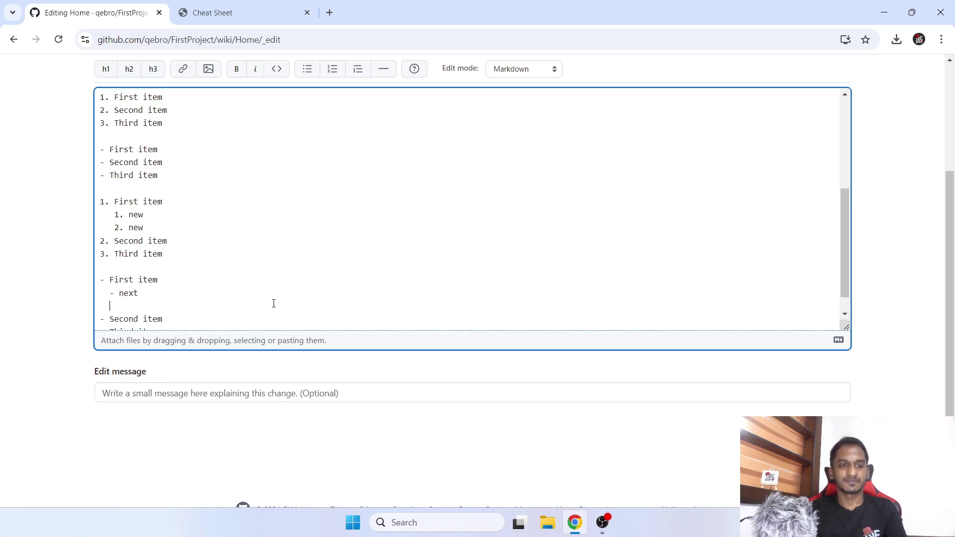
# Add a second nested bullet "next" under First item in the last bulleted list, and check the lists in the preview
pyautogui.write('- next')
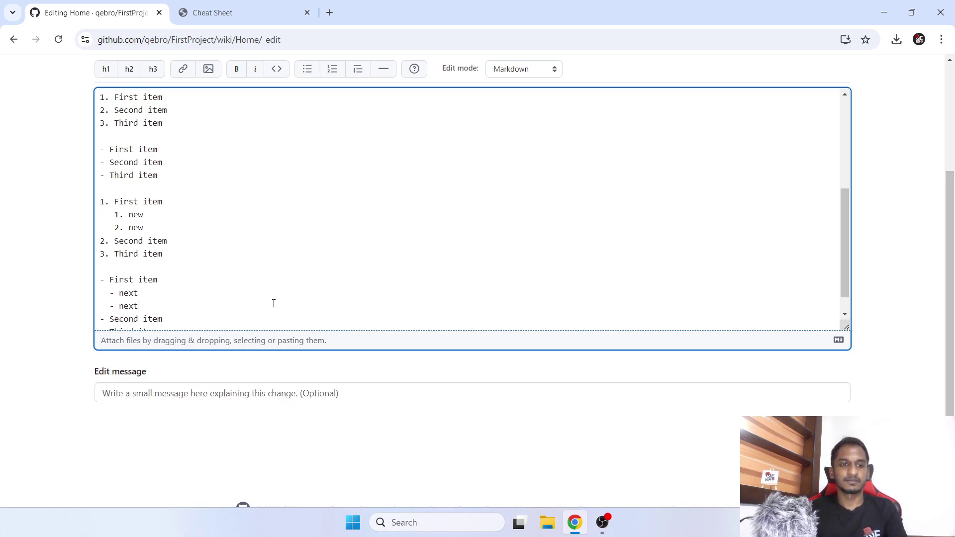
pyautogui.scroll(8, 273, 304)
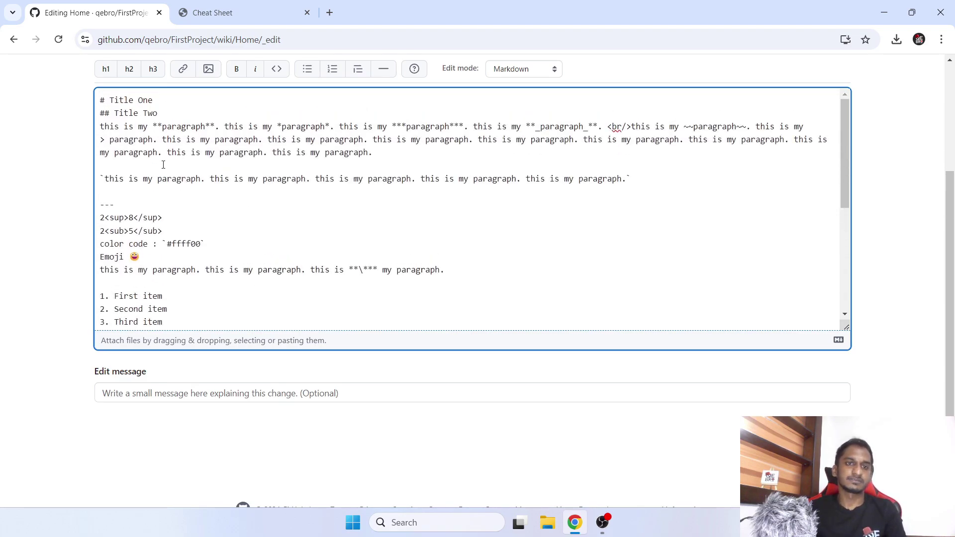
pyautogui.click(161, 209)
pyautogui.scroll(-9, 66, 273)
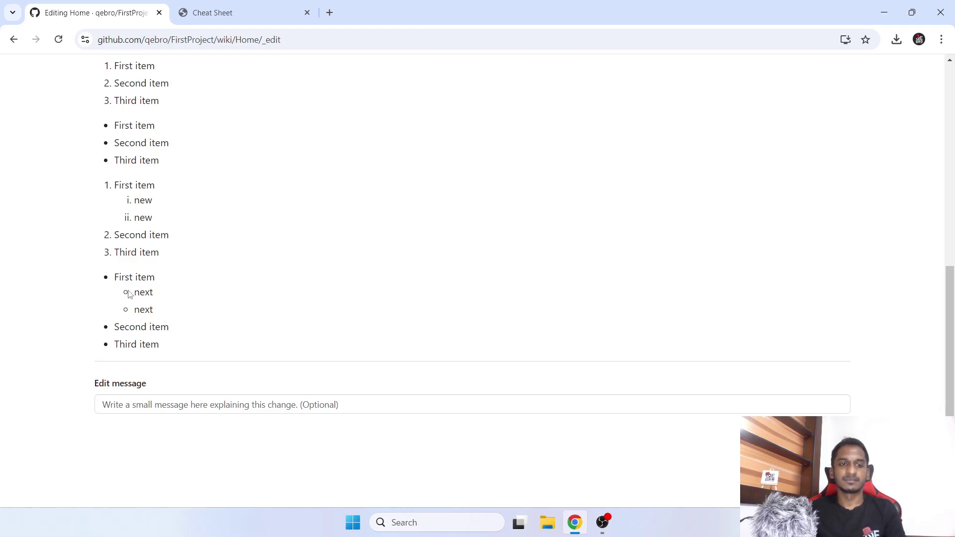
pyautogui.scroll(1, 124, 309)
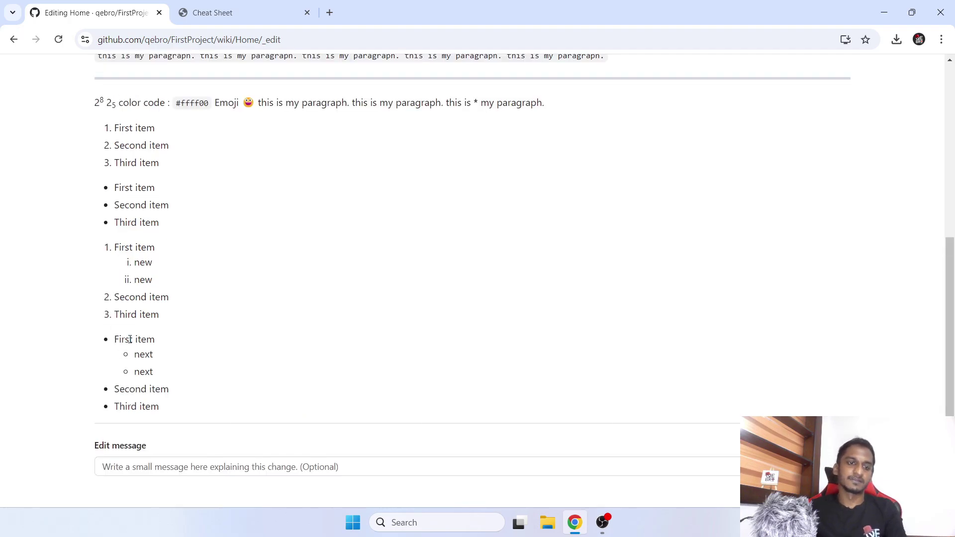
pyautogui.moveTo(136, 133); pyautogui.dragTo(144, 219)
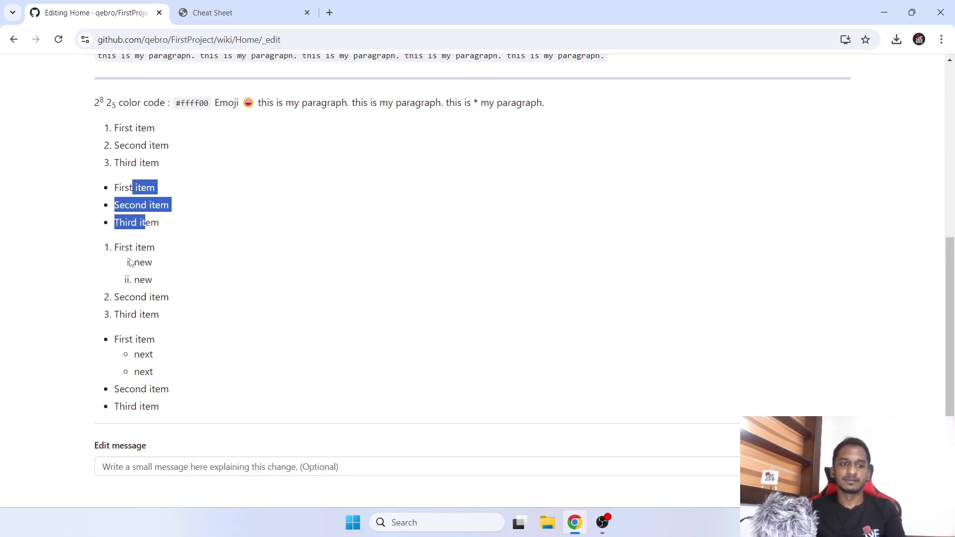
pyautogui.moveTo(133, 262); pyautogui.dragTo(153, 279)
pyautogui.moveTo(134, 355); pyautogui.dragTo(156, 372)
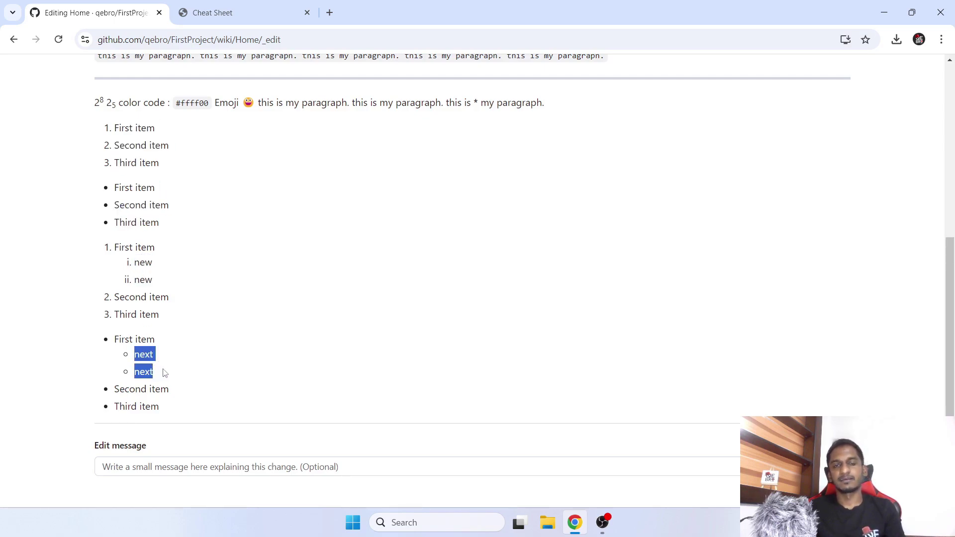
pyautogui.scroll(6, 164, 372)
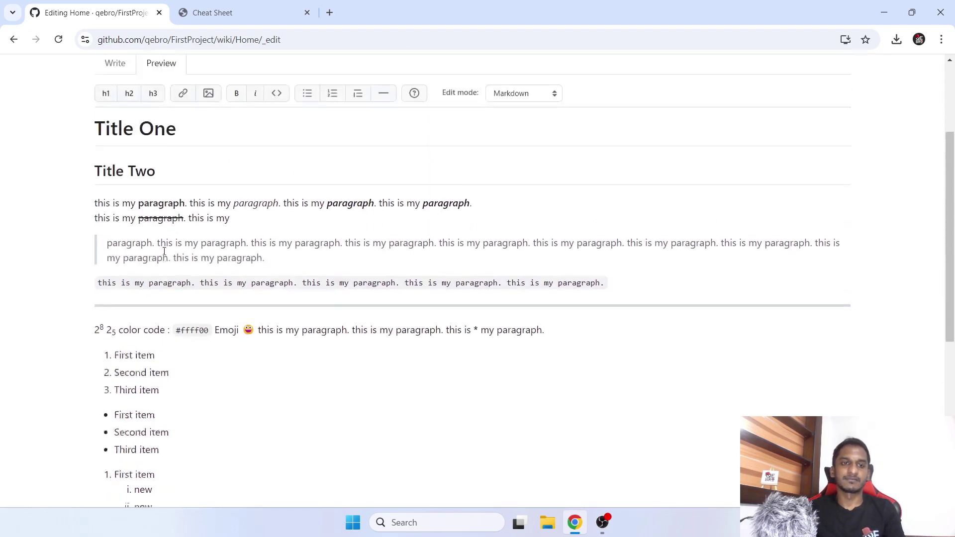
# Return to the page source and copy the three-line task list (Task One to Task Three) from the Markdown cheat sheet PDF
pyautogui.click(127, 149)
pyautogui.scroll(-3, 251, 371)
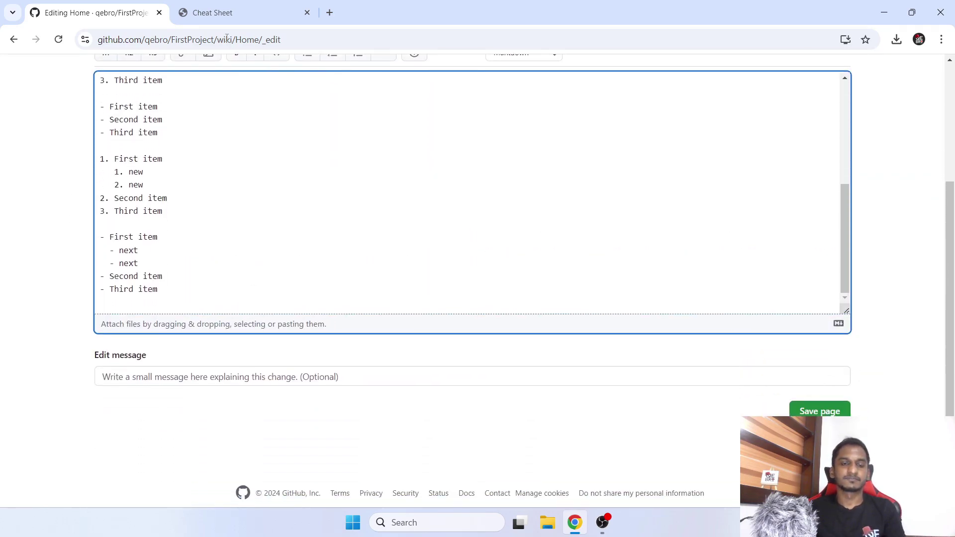
pyautogui.click(242, 15)
pyautogui.moveTo(491, 267); pyautogui.dragTo(542, 276)
pyautogui.click(489, 205)
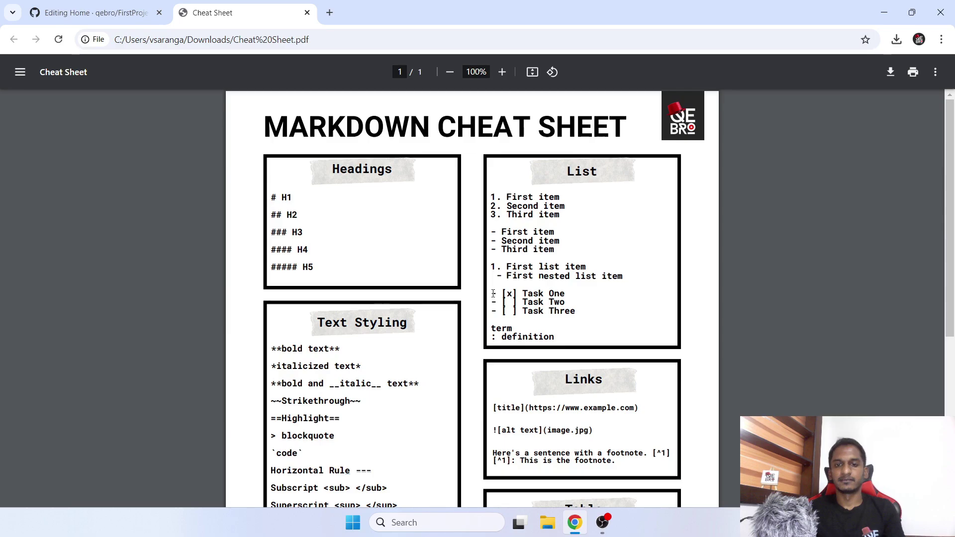
pyautogui.moveTo(492, 293); pyautogui.dragTo(584, 311)
pyautogui.hotkey('ctrl', 'c')
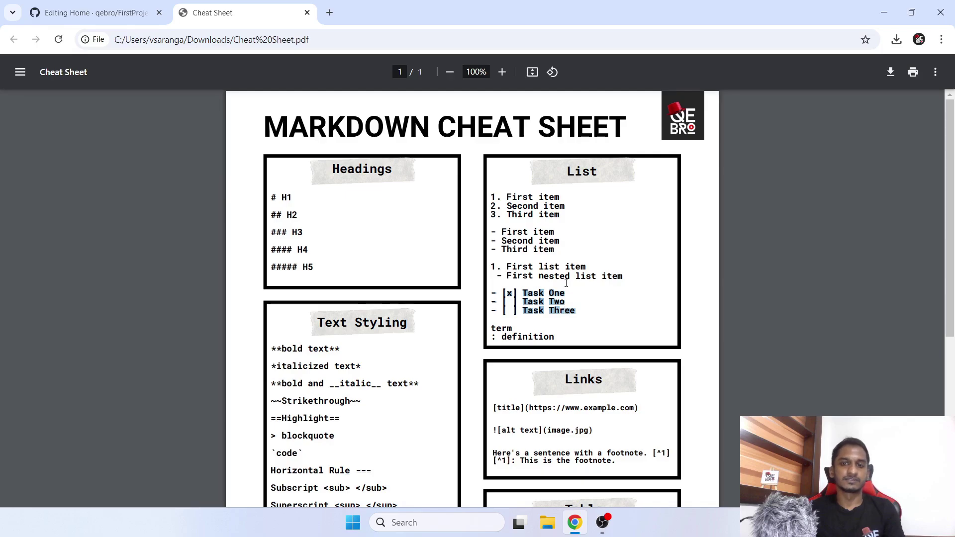
# Paste the copied task list at the end of the wiki page source, below the last bulleted list
pyautogui.click(80, 11)
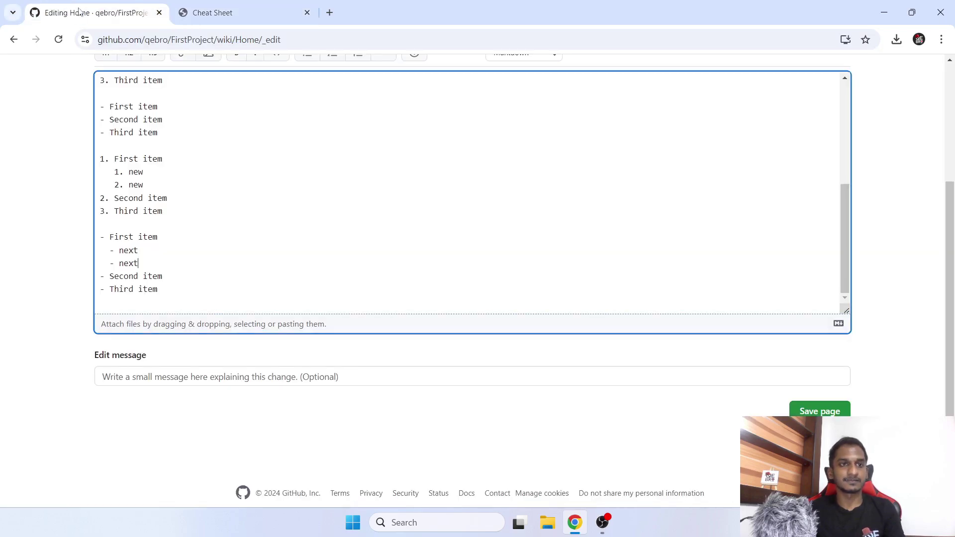
pyautogui.hotkey('ctrl', 'End')
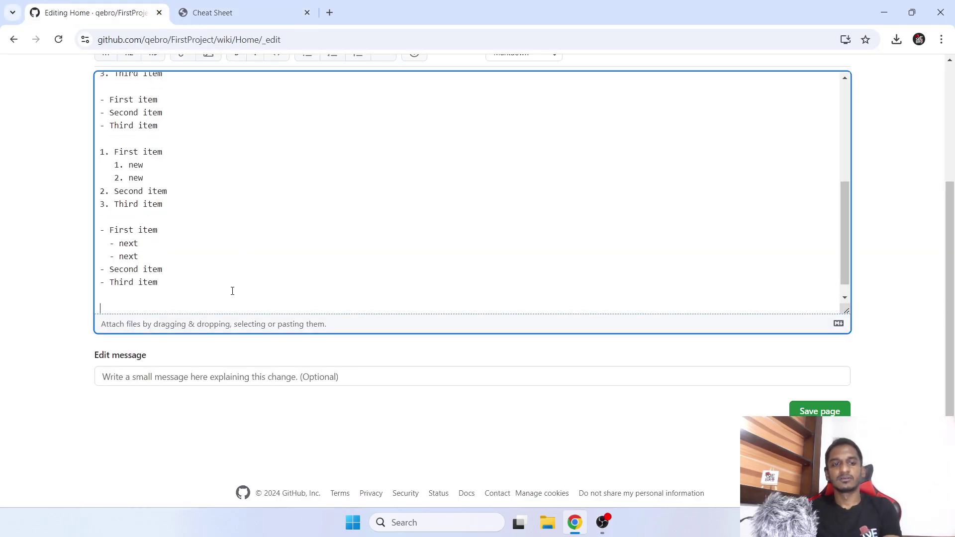
pyautogui.hotkey('ctrl', 'v')
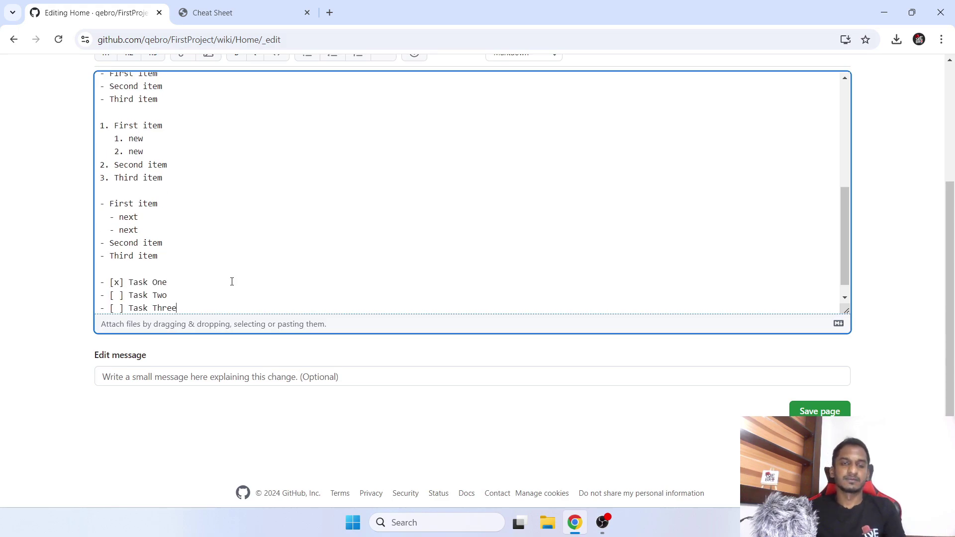
pyautogui.scroll(-1, 241, 263)
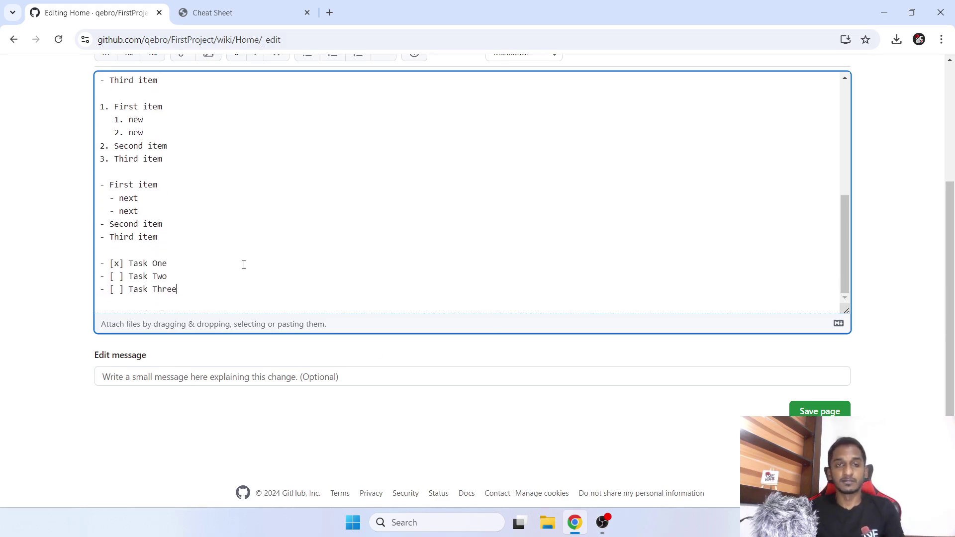
# Examine the dash, bracket and x syntax of the task list, and preview how the three tasks render
pyautogui.moveTo(100, 263); pyautogui.dragTo(105, 266)
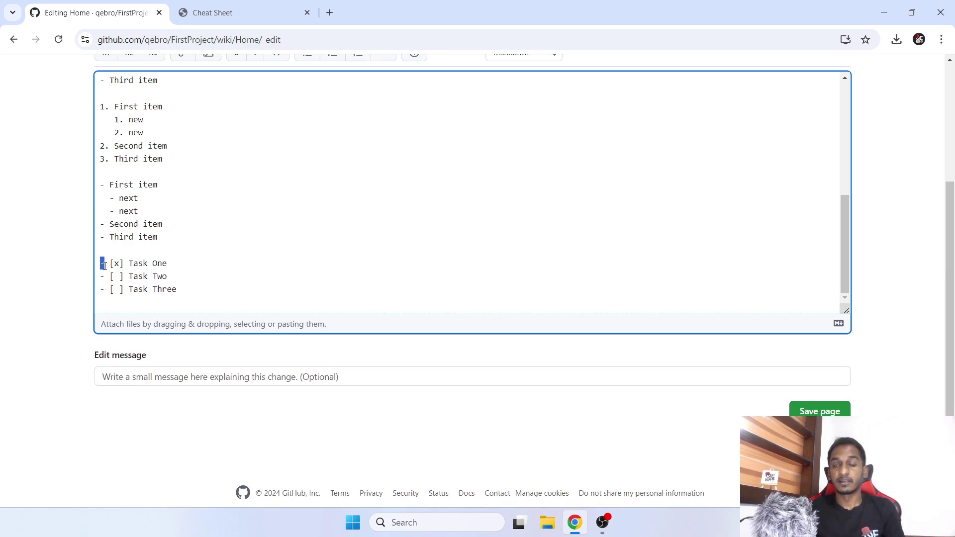
pyautogui.moveTo(105, 264); pyautogui.dragTo(169, 263)
pyautogui.click(118, 274)
pyautogui.click(115, 276)
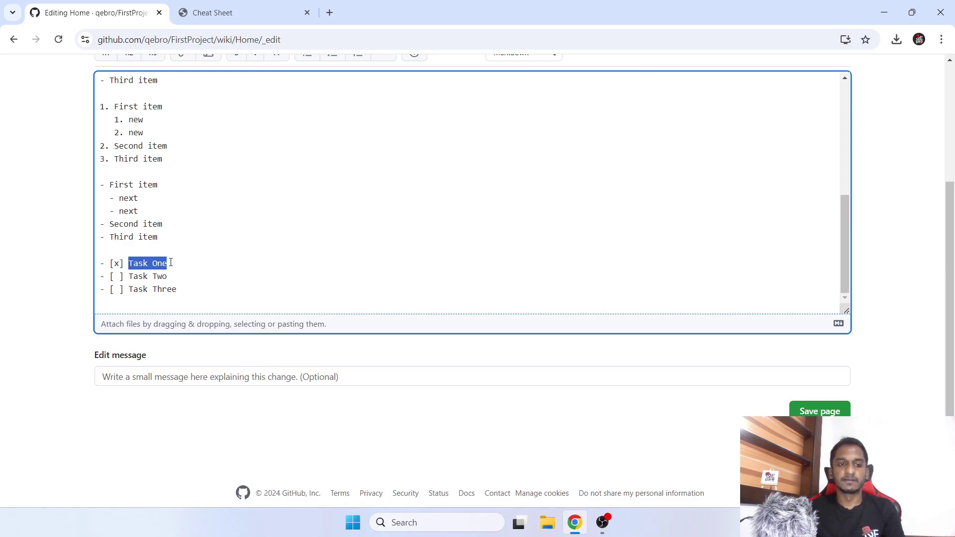
pyautogui.moveTo(114, 264); pyautogui.dragTo(118, 263)
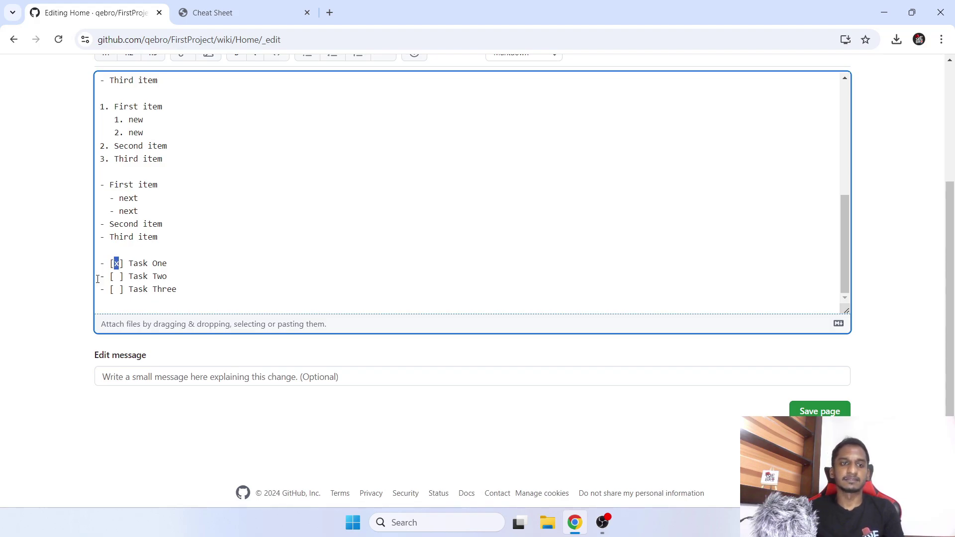
pyautogui.scroll(4, 97, 279)
pyautogui.click(160, 208)
pyautogui.scroll(-10, 85, 265)
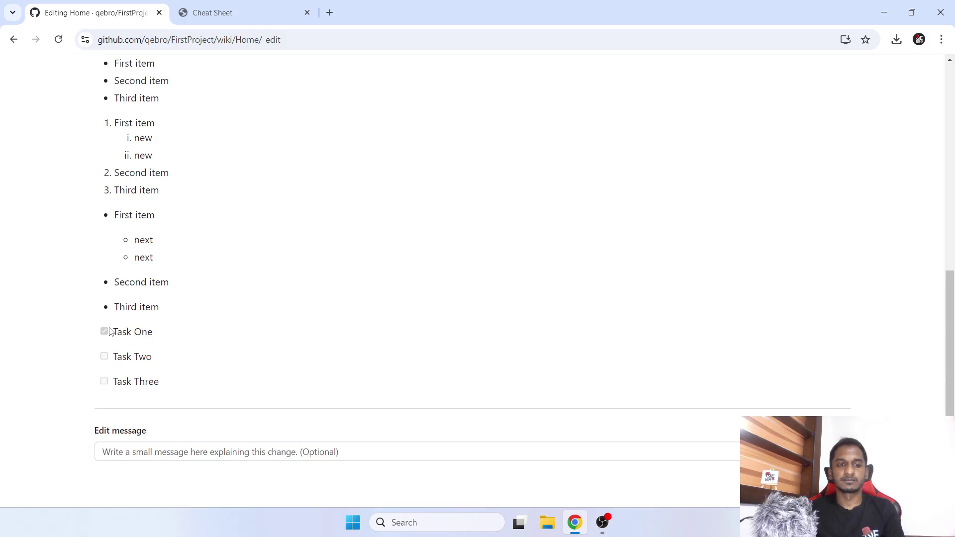
pyautogui.scroll(9, 110, 332)
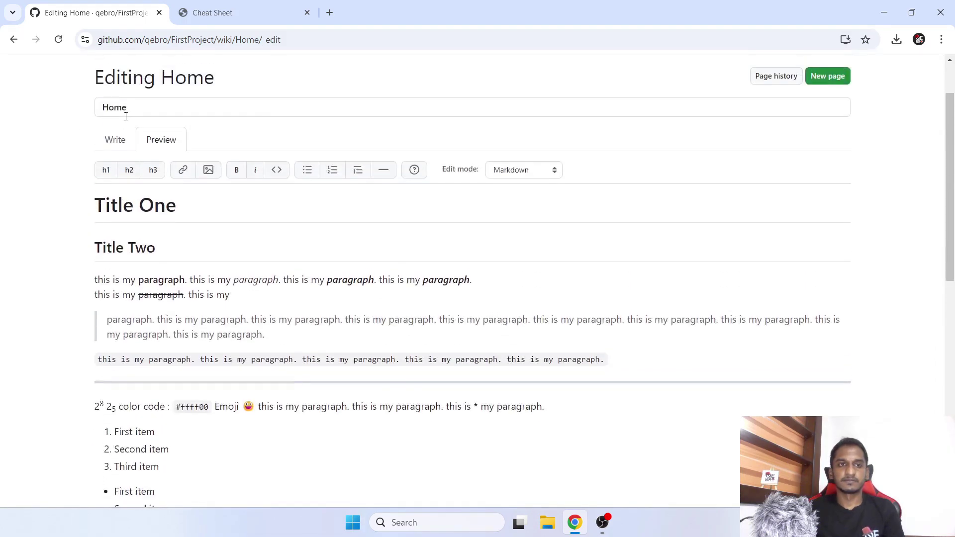
# Move the x mark from Task One to Task Two in the page source, and check the task checkboxes in the preview
pyautogui.click(113, 148)
pyautogui.click(116, 387)
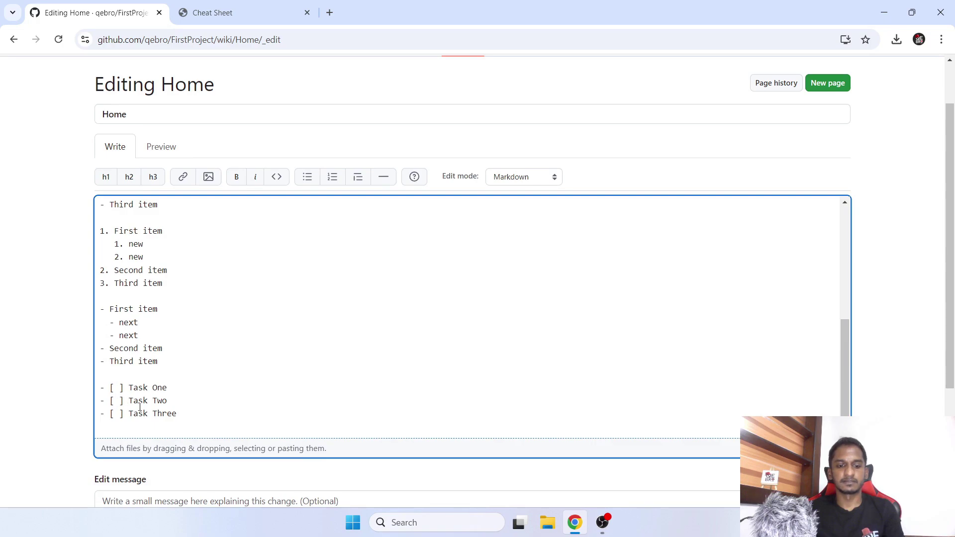
pyautogui.write('x')
pyautogui.press('Delete')
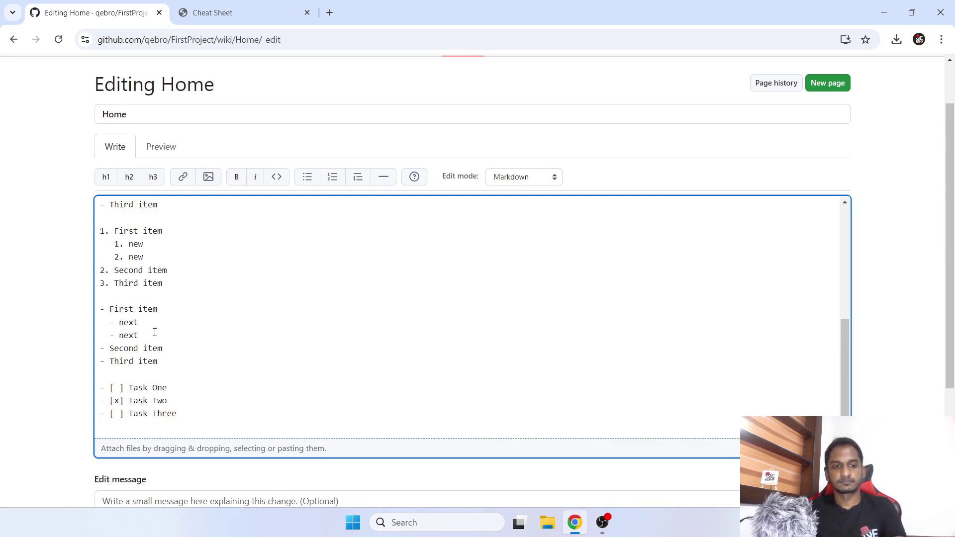
pyautogui.moveTo(114, 387); pyautogui.dragTo(119, 386)
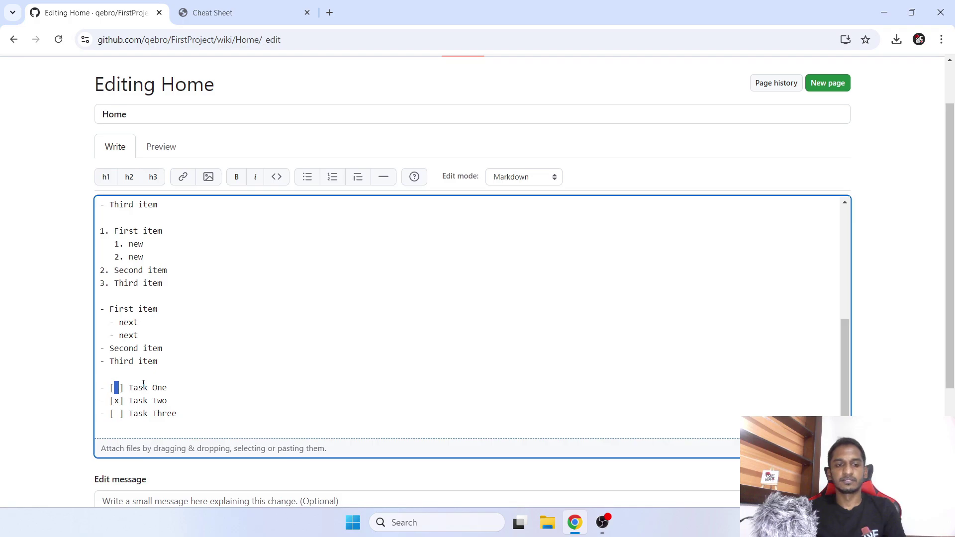
pyautogui.click(165, 147)
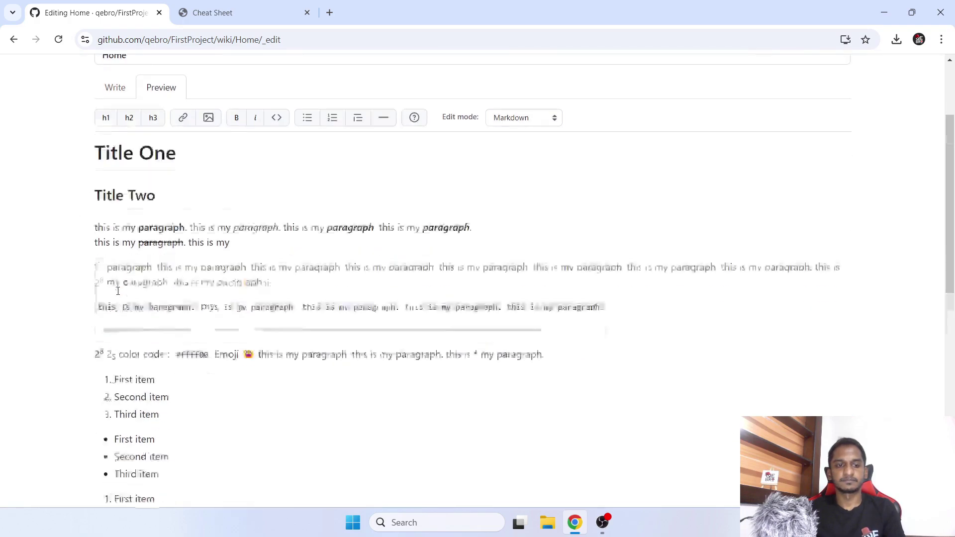
pyautogui.scroll(-5, 114, 414)
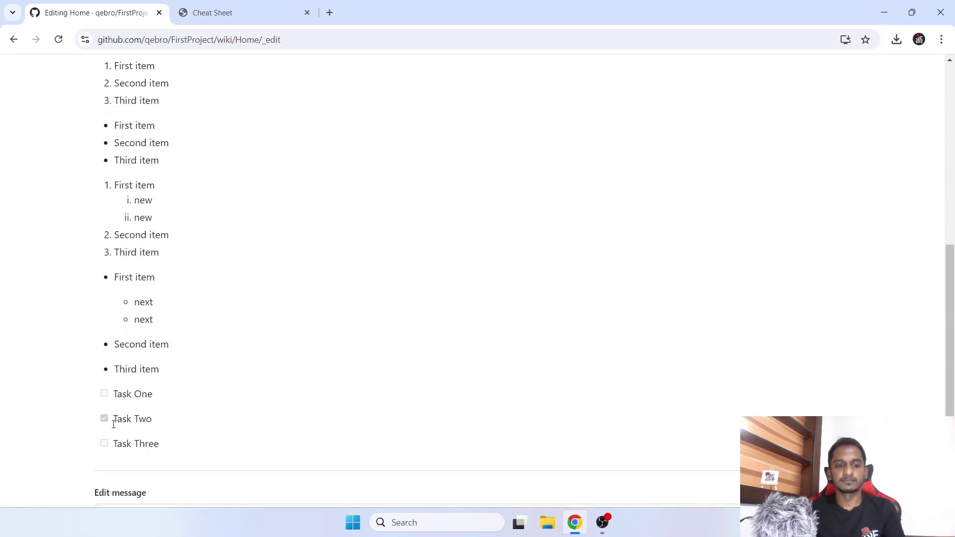
pyautogui.scroll(10, 111, 348)
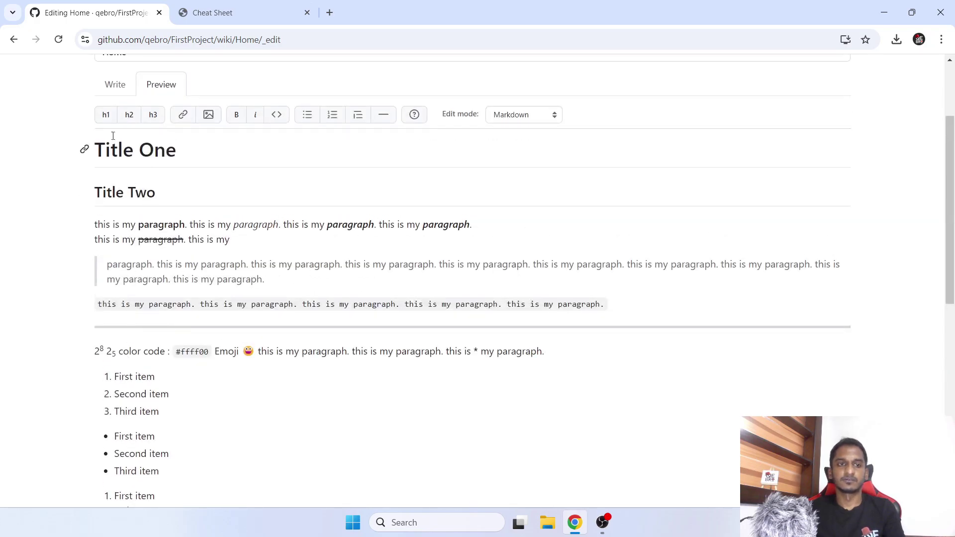
pyautogui.click(114, 86)
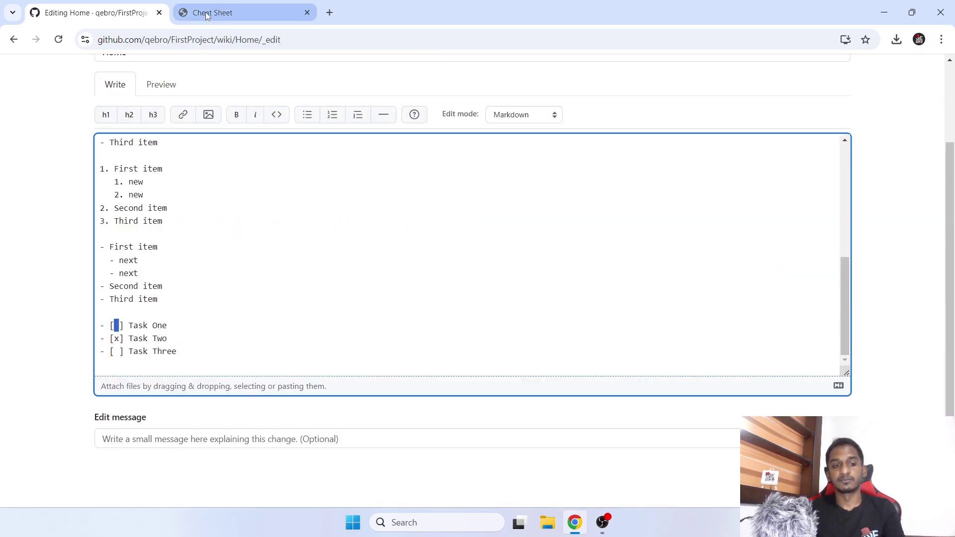
pyautogui.click(185, 361)
pyautogui.press('Return')
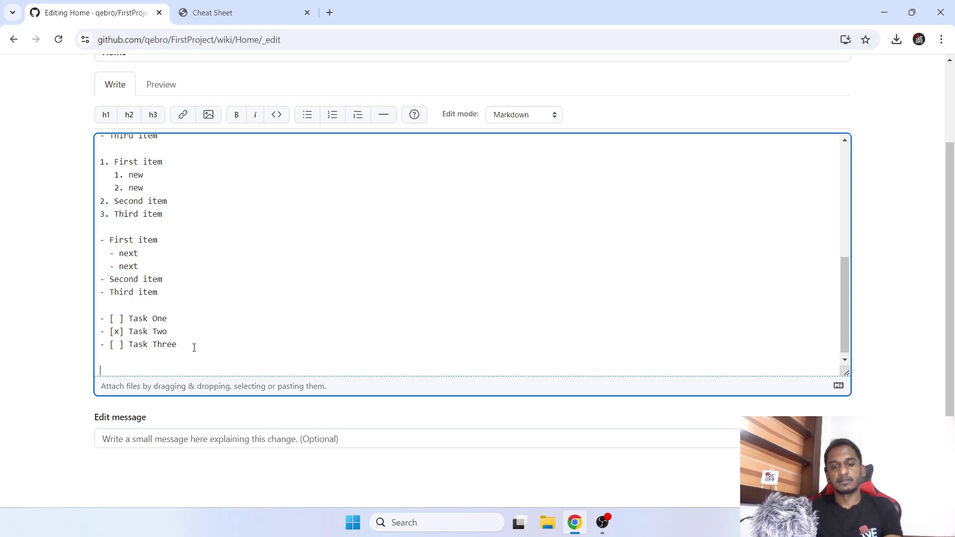
pyautogui.click(238, 12)
pyautogui.scroll(-4, 350, 275)
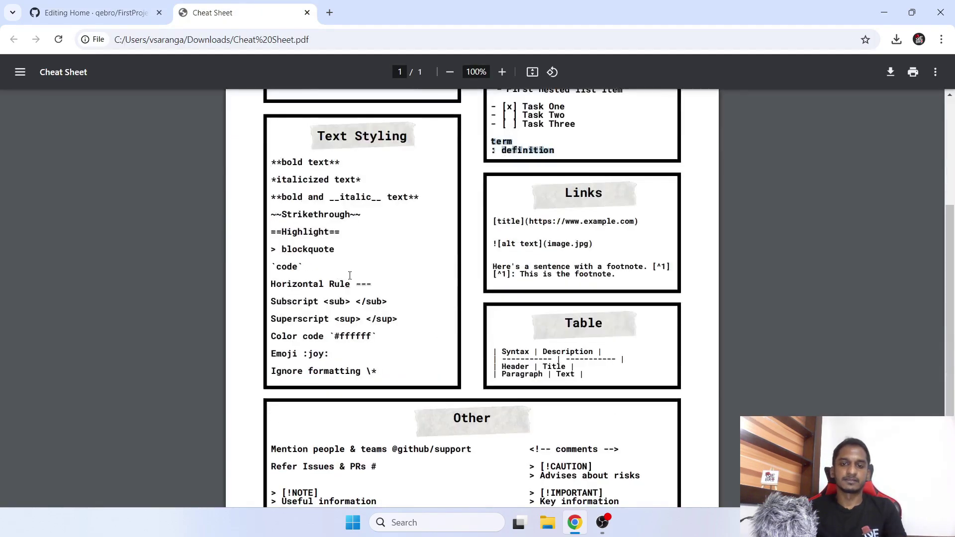
pyautogui.scroll(-2, 467, 144)
pyautogui.scroll(1, 473, 149)
pyautogui.scroll(-1, 503, 128)
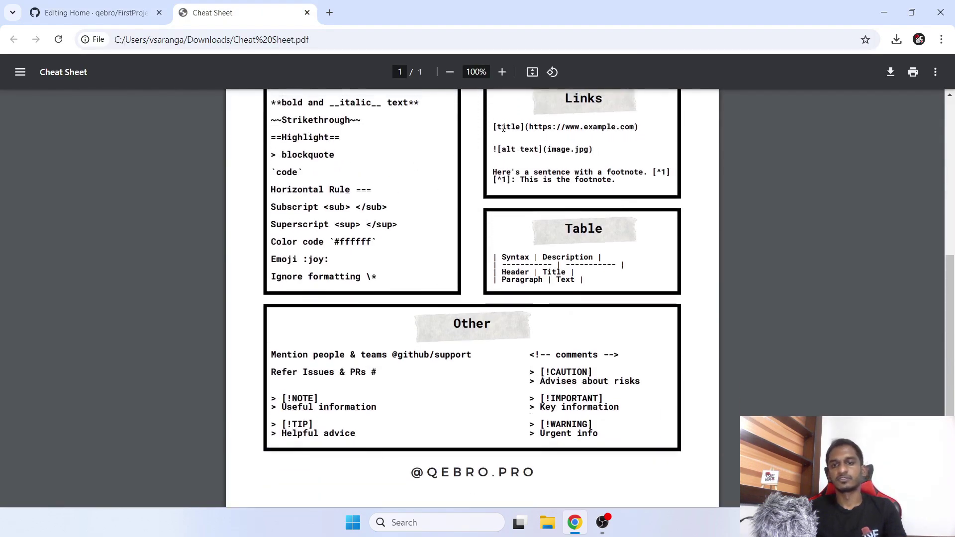
pyautogui.scroll(1, 503, 128)
pyautogui.moveTo(492, 185); pyautogui.dragTo(644, 185)
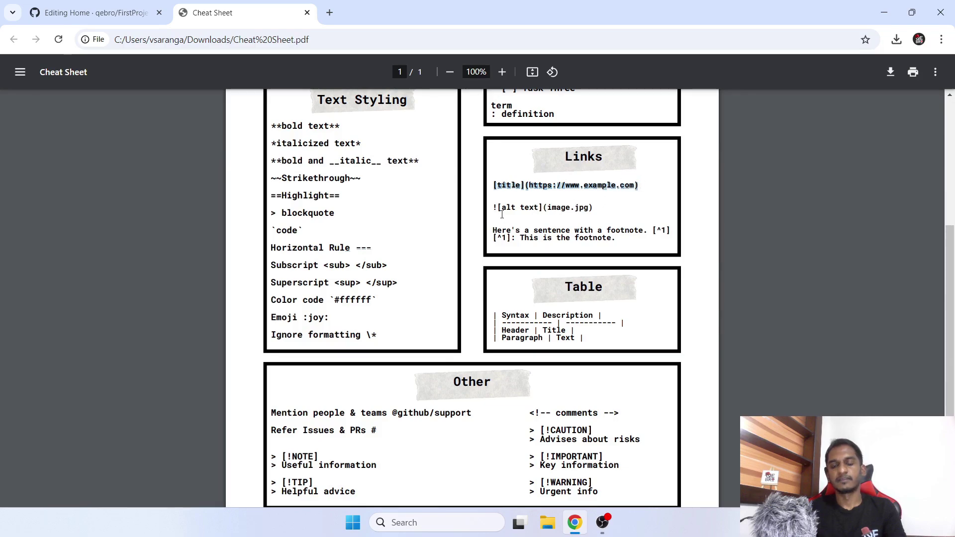
# Add a line below the task list with "this is my paragraph." three times, and select its first "paragraph" word
pyautogui.hotkey('ctrl', 'Tab')
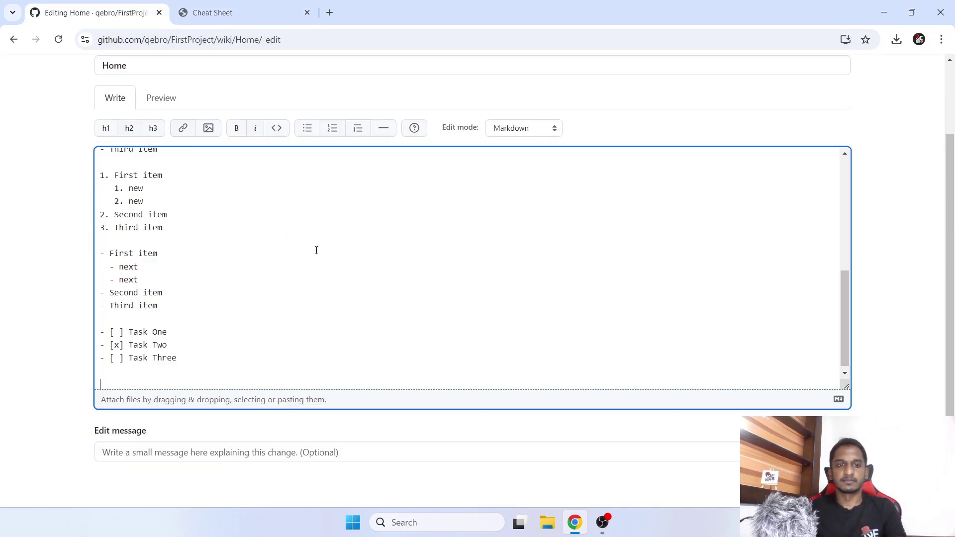
pyautogui.scroll(8, 315, 249)
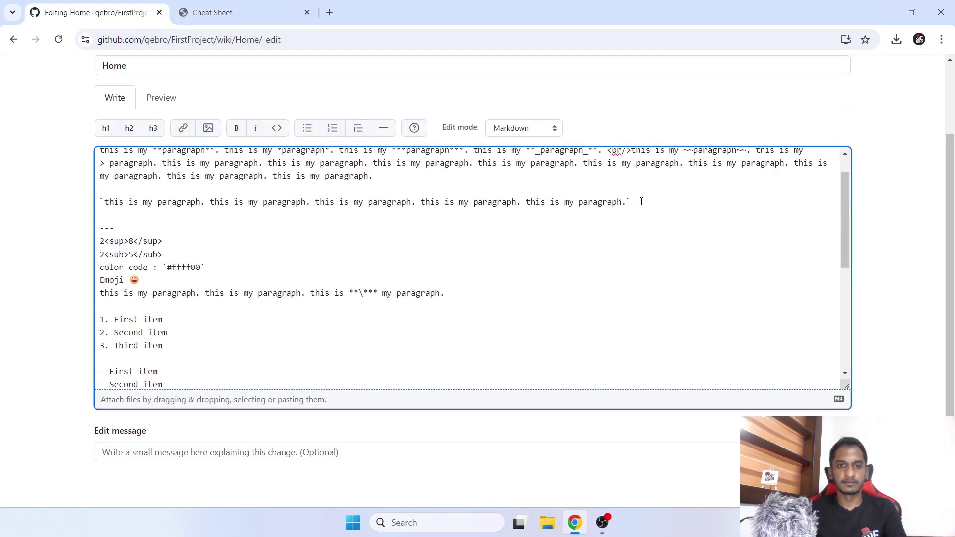
pyautogui.doubleClick(641, 201)
pyautogui.click(210, 240)
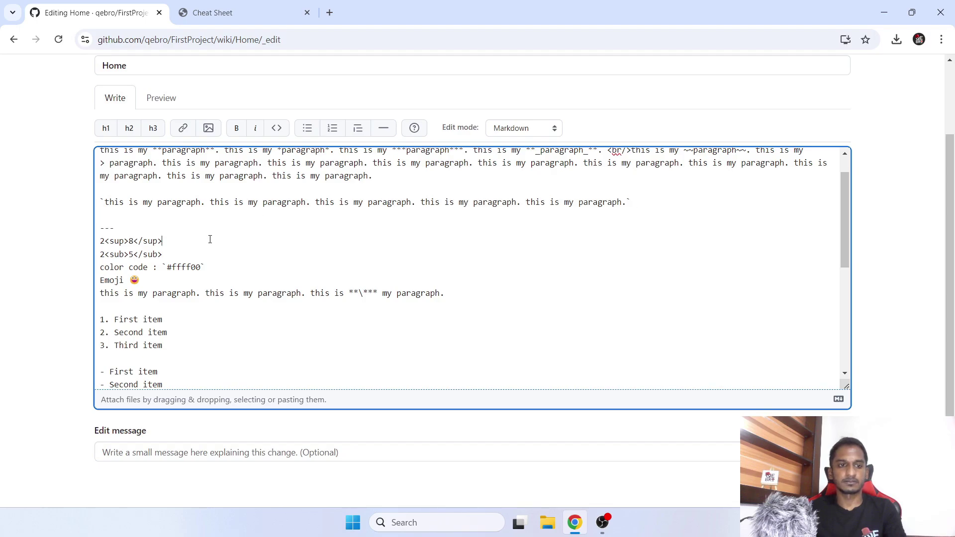
pyautogui.scroll(1, 451, 293)
pyautogui.scroll(-4, 219, 366)
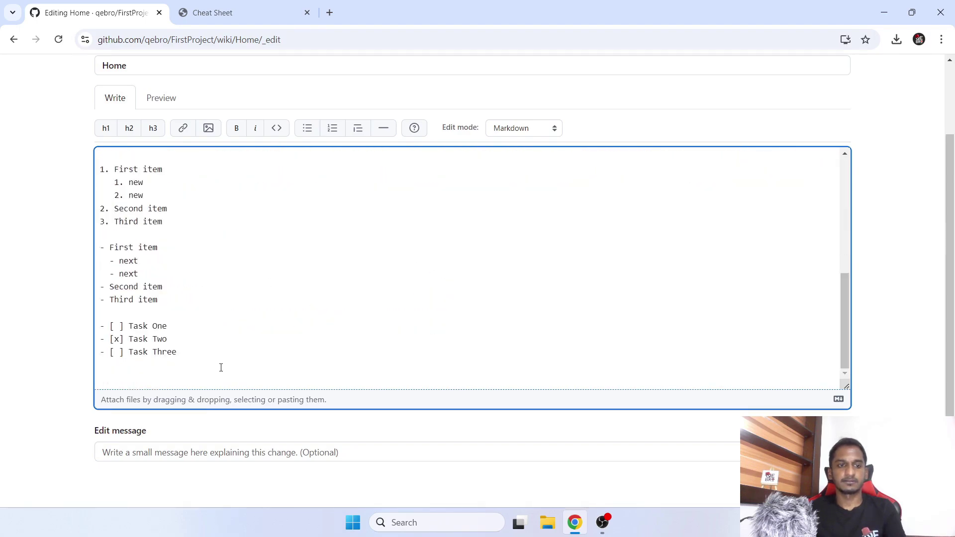
pyautogui.click(213, 383)
pyautogui.doubleClick(169, 378)
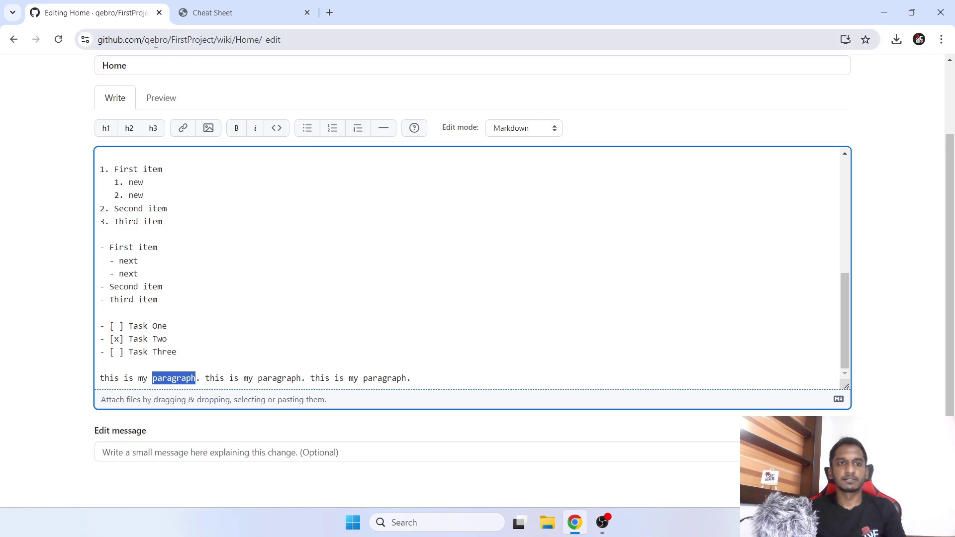
pyautogui.moveTo(140, 40); pyautogui.dragTo(109, 81)
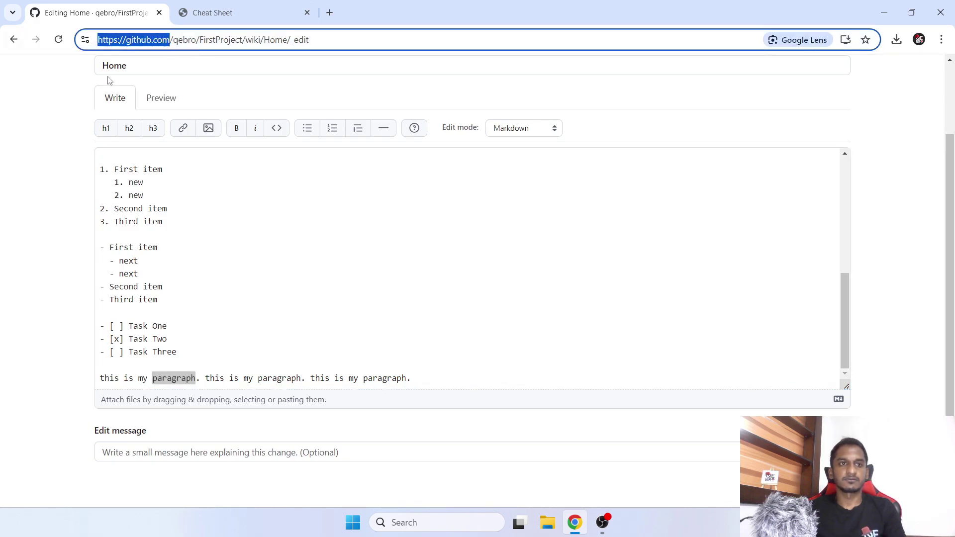
pyautogui.click(221, 358)
pyautogui.click(214, 13)
pyautogui.click(493, 187)
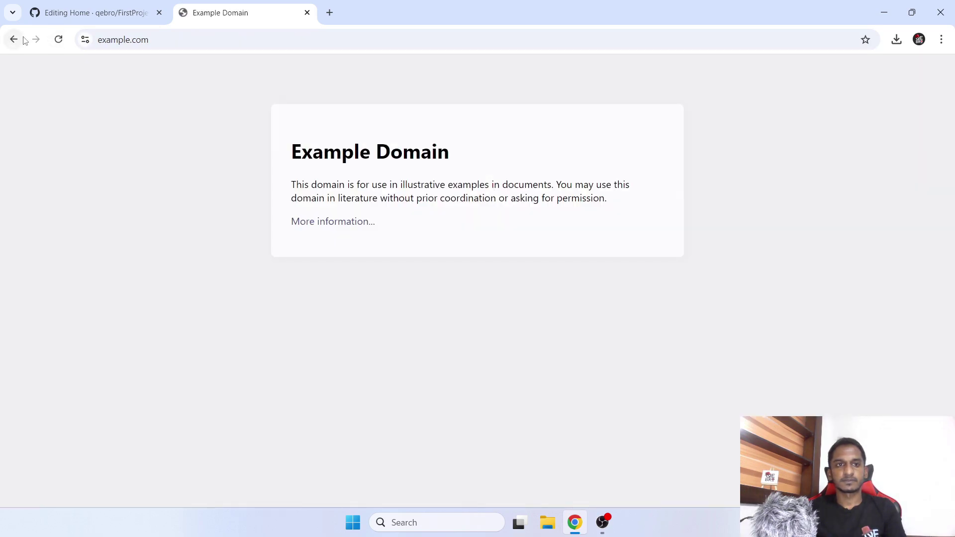
pyautogui.click(15, 39)
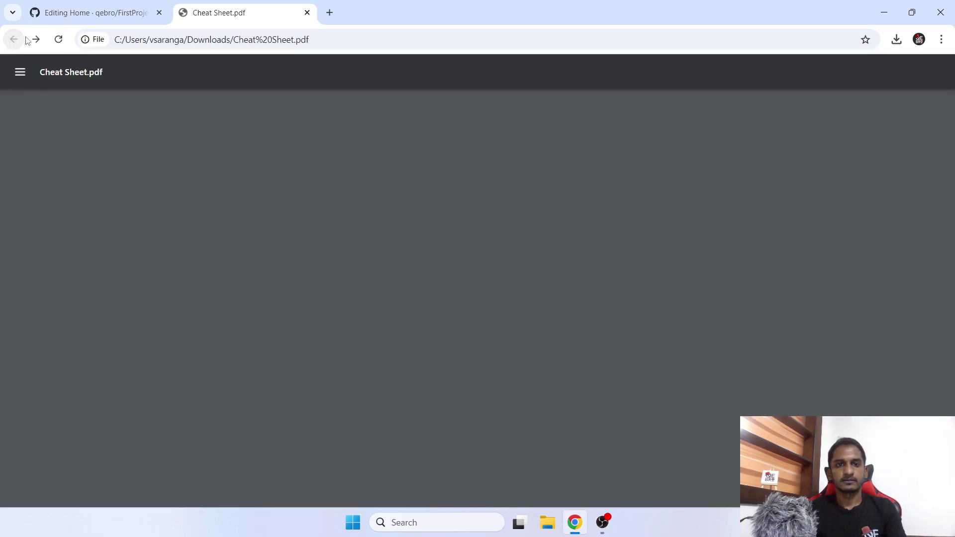
pyautogui.scroll(-5, 637, 243)
pyautogui.scroll(1, 636, 244)
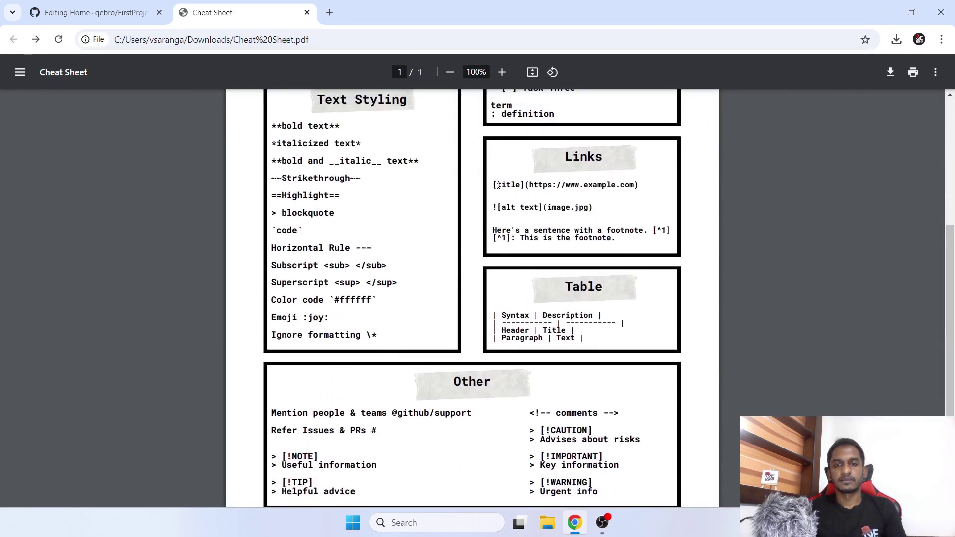
pyautogui.moveTo(493, 185); pyautogui.dragTo(524, 184)
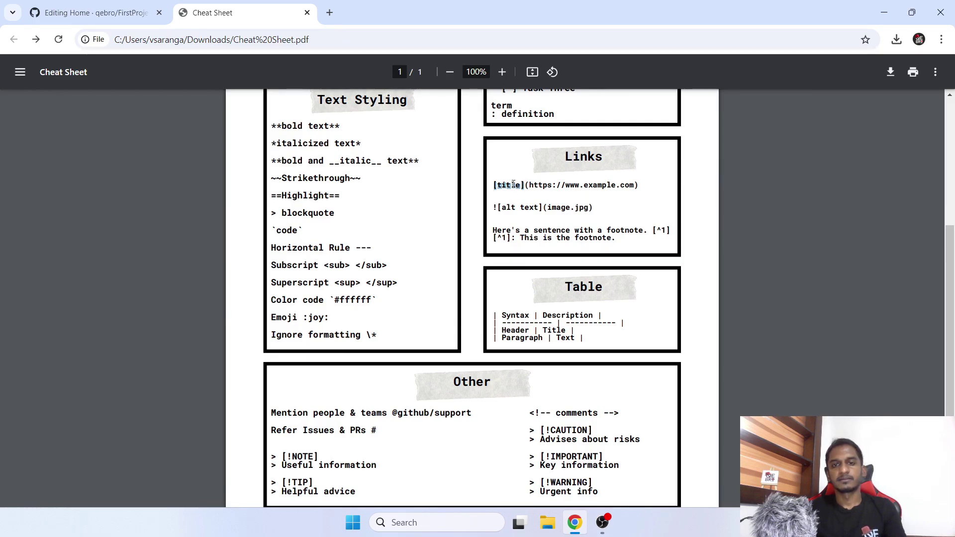
# Enclose the first "paragraph" word below the task list in square brackets in the wiki page source
pyautogui.click(75, 13)
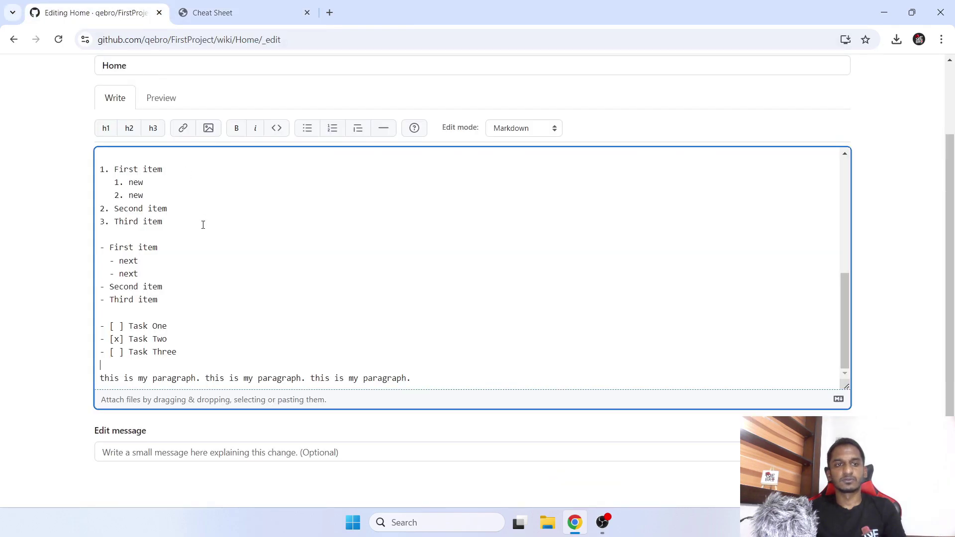
pyautogui.click(153, 378)
pyautogui.write('[')
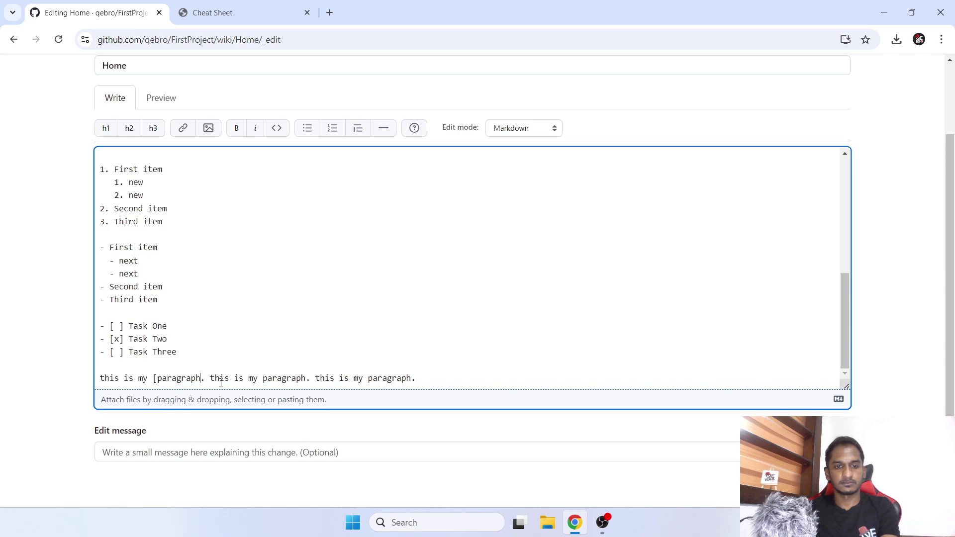
pyautogui.write(']')
pyautogui.doubleClick(179, 379)
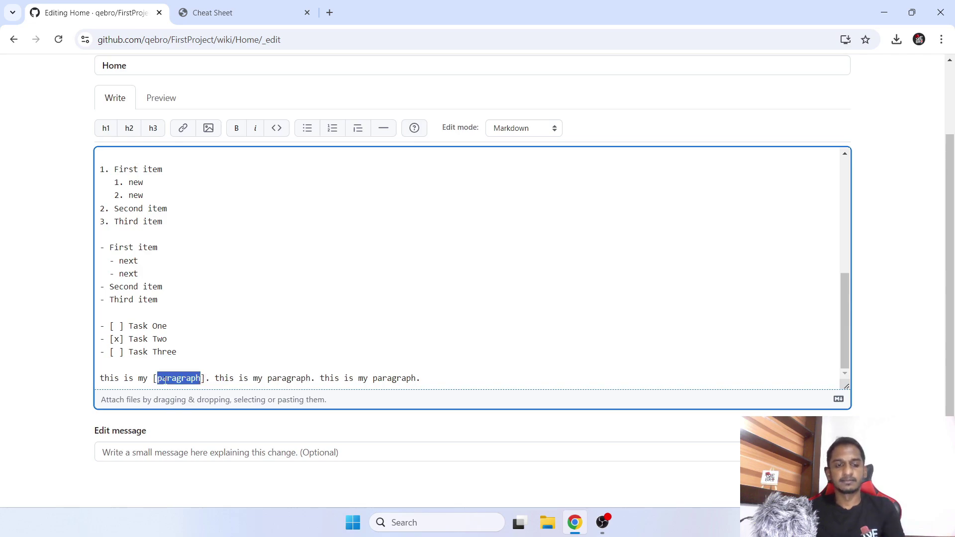
pyautogui.click(206, 378)
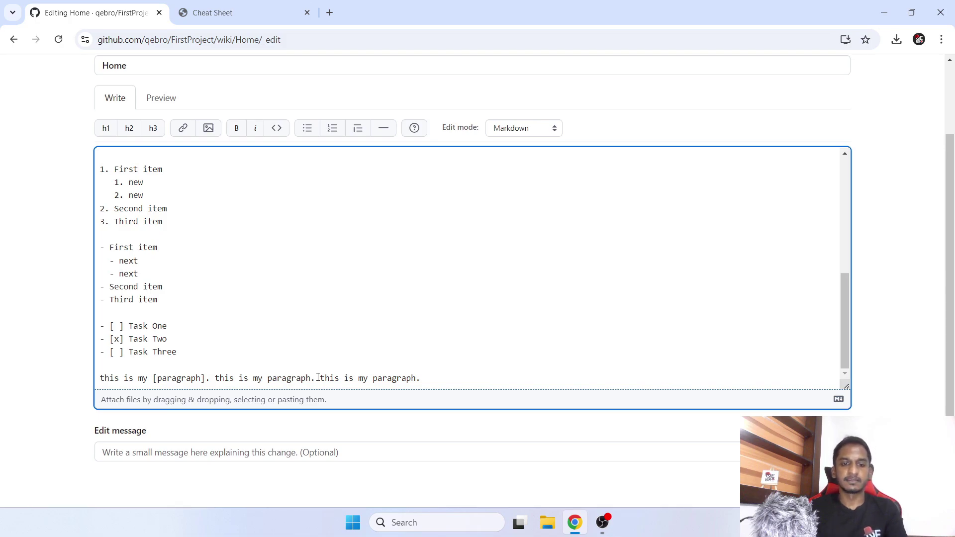
pyautogui.write('()')
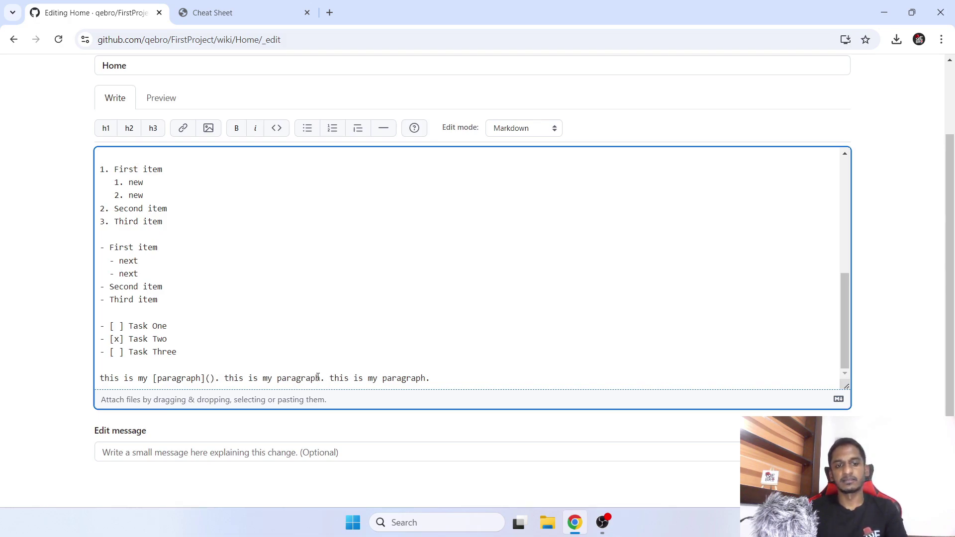
pyautogui.hotkey('shift', 'Left')
pyautogui.hotkey('shift', 'Left')
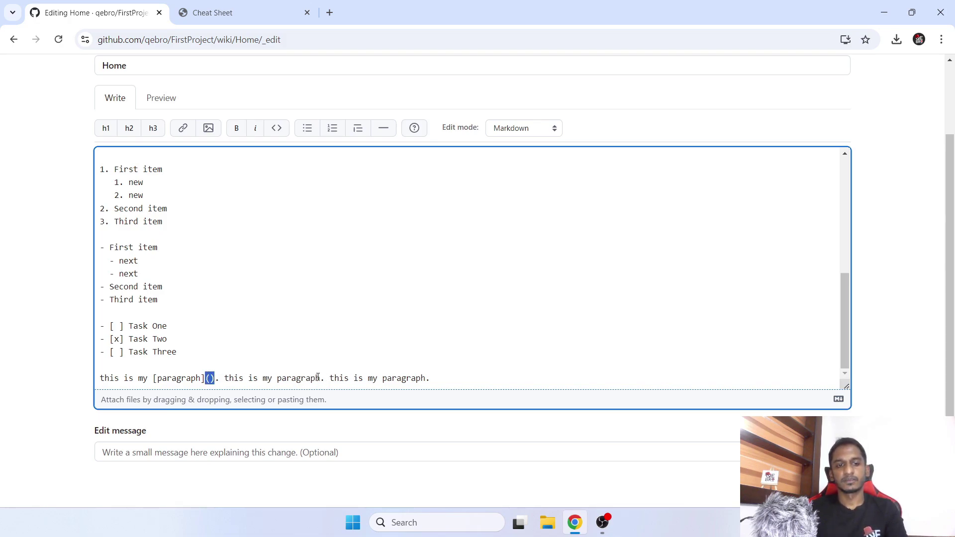
pyautogui.press('Right')
pyautogui.press('Left')
pyautogui.write('https://github.com/')
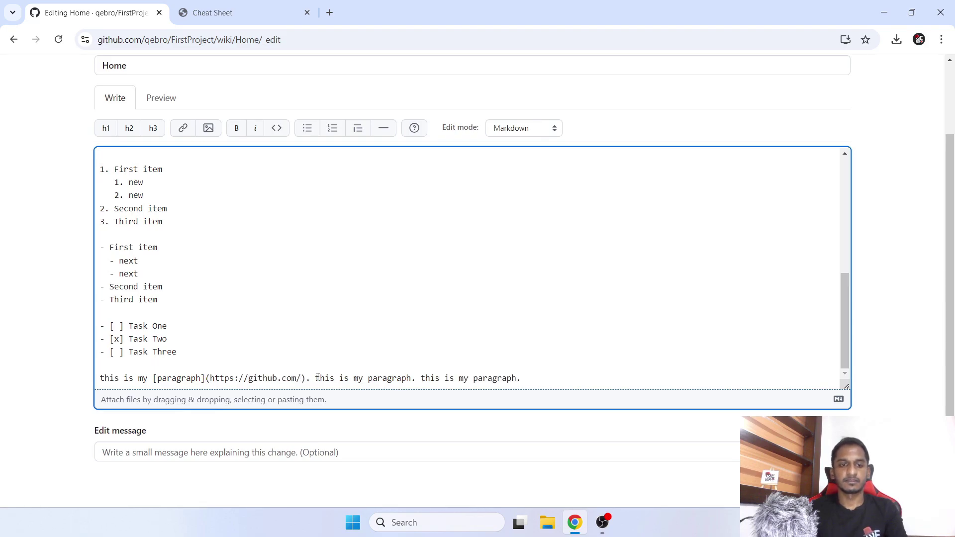
# Preview the page, open the linked "paragraph" word in a new tab to check its destination, and close that tab
pyautogui.click(219, 12)
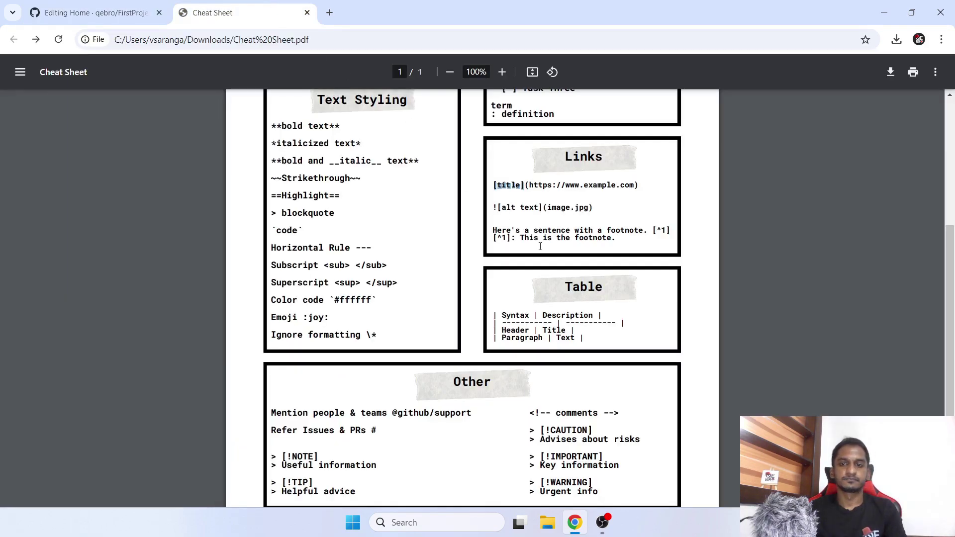
pyautogui.click(88, 6)
pyautogui.click(155, 99)
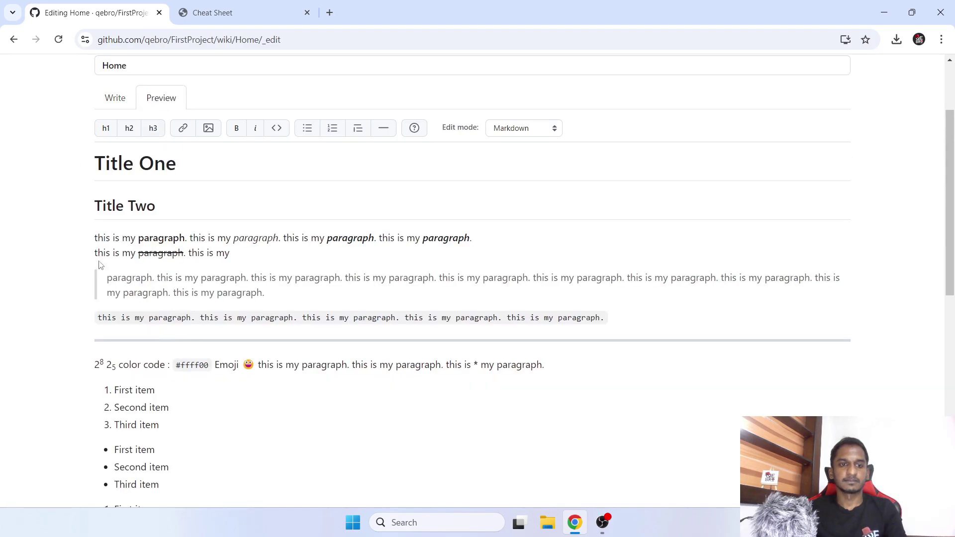
pyautogui.scroll(-5, 100, 265)
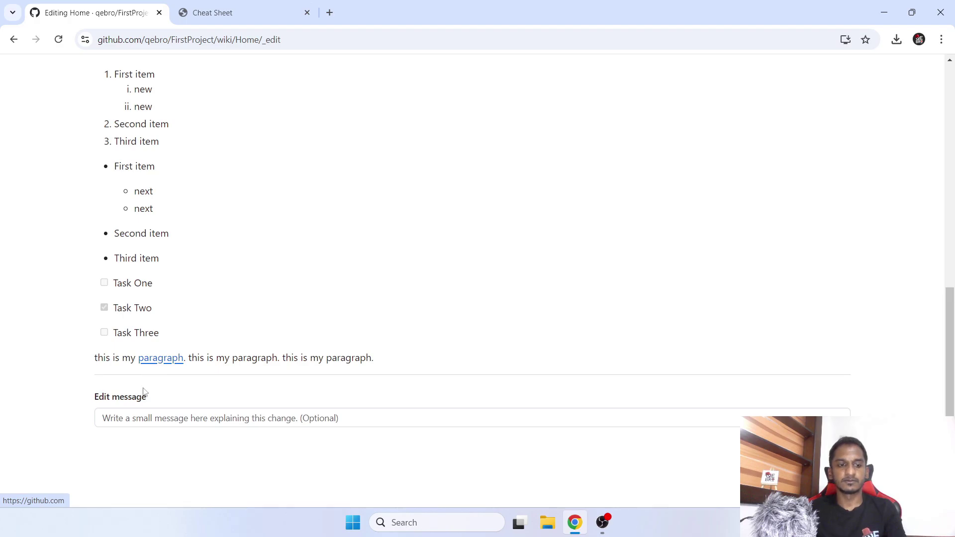
pyautogui.middleClick(163, 361)
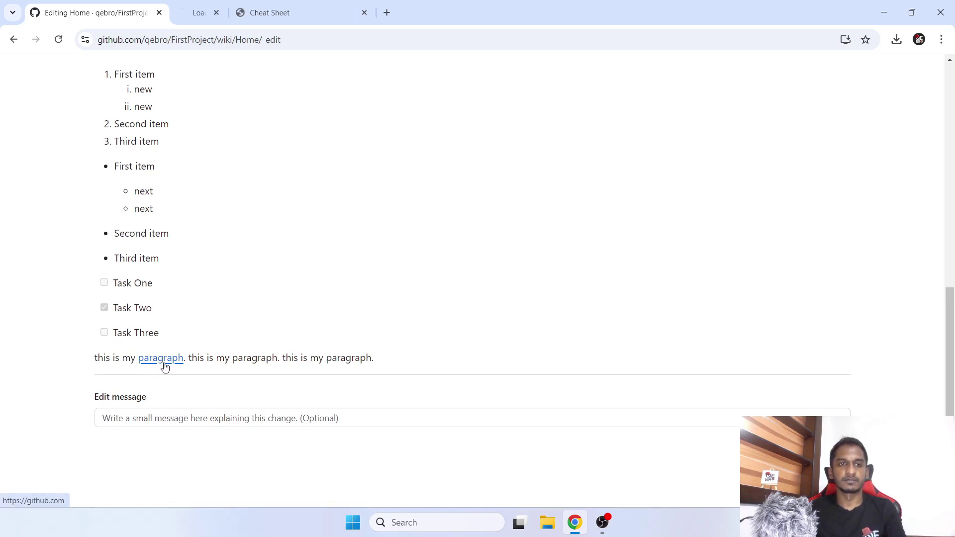
pyautogui.click(264, 10)
pyautogui.click(88, 39)
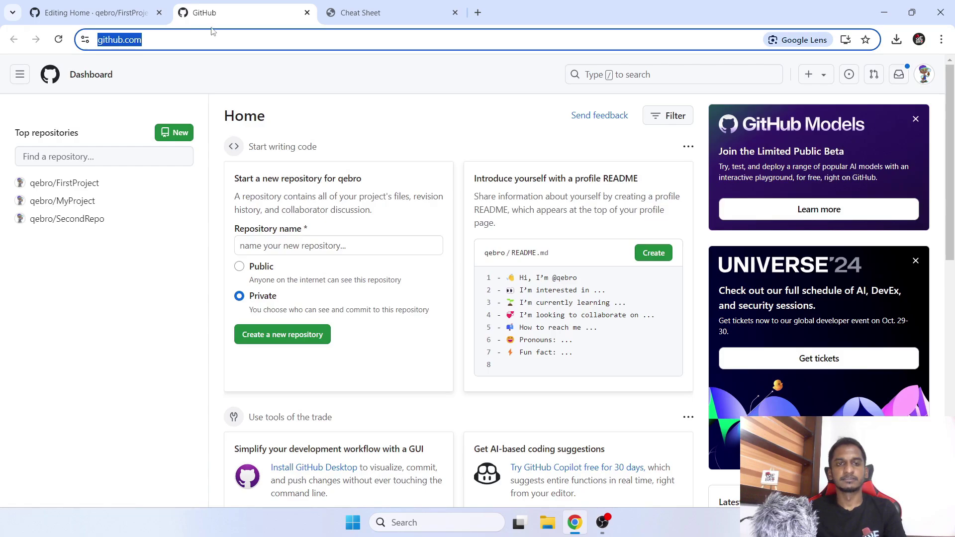
pyautogui.click(306, 12)
# Return to the page source and examine the square brackets, link text and parenthesised URL of the link
pyautogui.scroll(10, 137, 69)
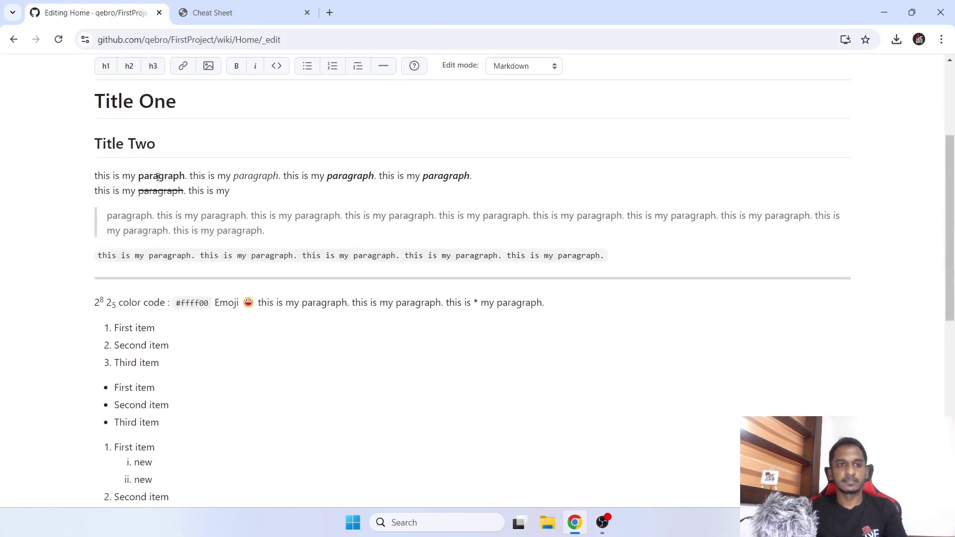
pyautogui.scroll(3, 120, 149)
pyautogui.click(115, 161)
pyautogui.scroll(-2, 192, 337)
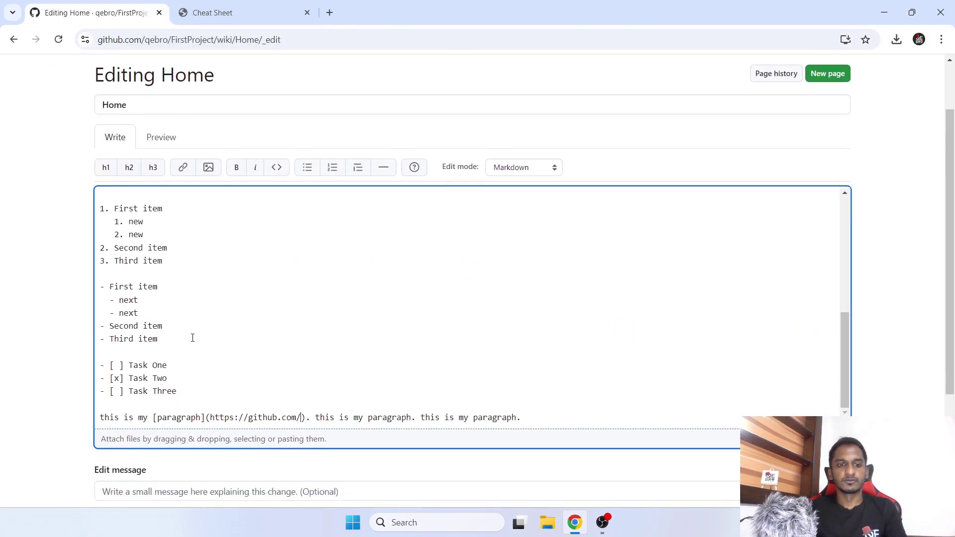
pyautogui.click(154, 378)
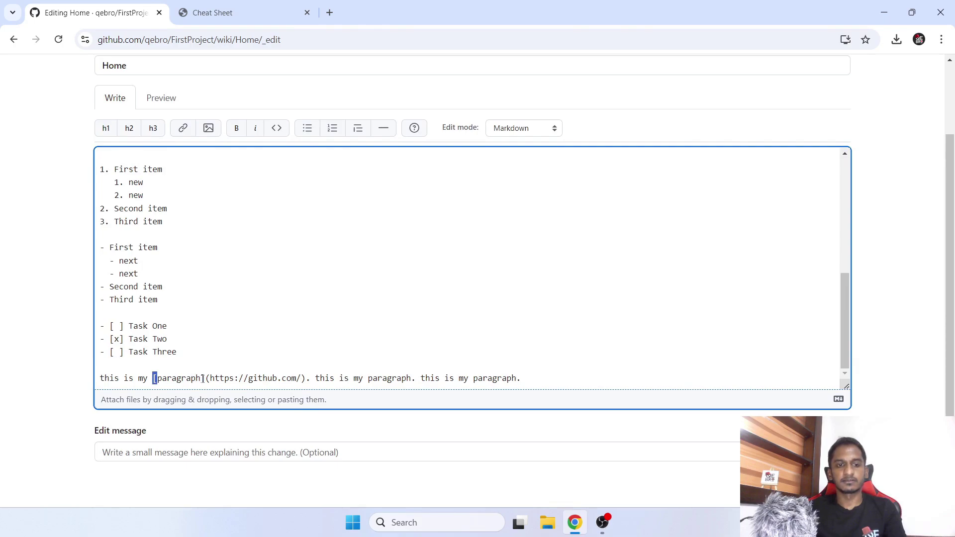
pyautogui.moveTo(200, 378); pyautogui.dragTo(205, 378)
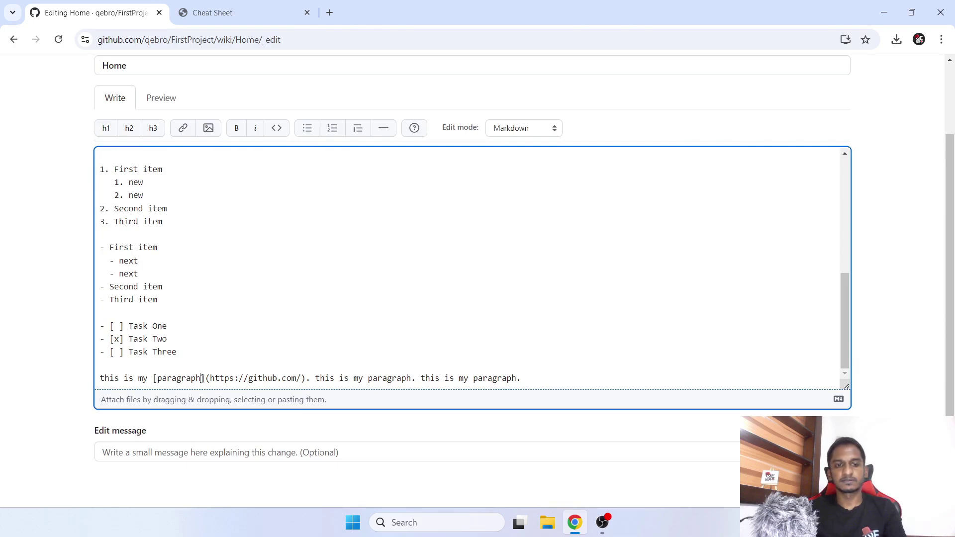
pyautogui.doubleClick(171, 378)
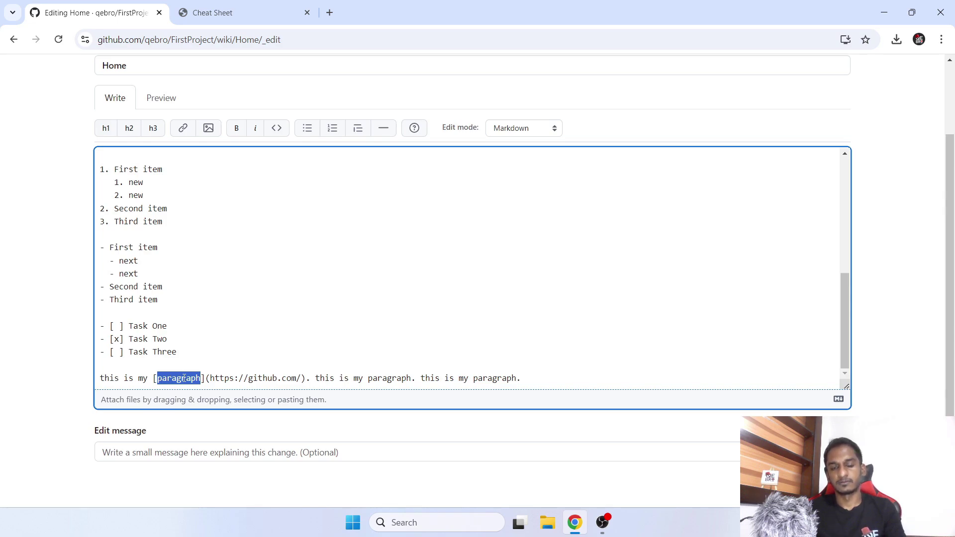
pyautogui.moveTo(205, 378); pyautogui.dragTo(307, 373)
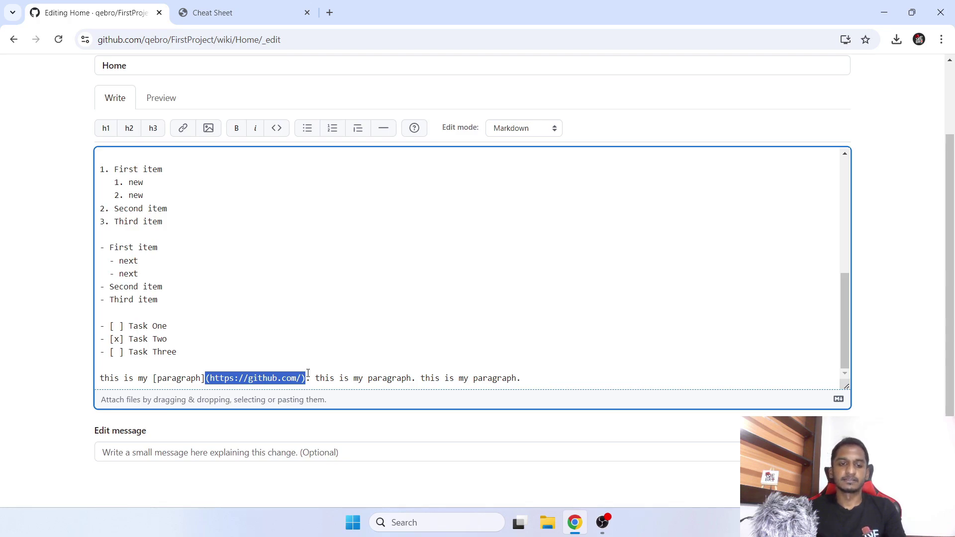
pyautogui.click(144, 388)
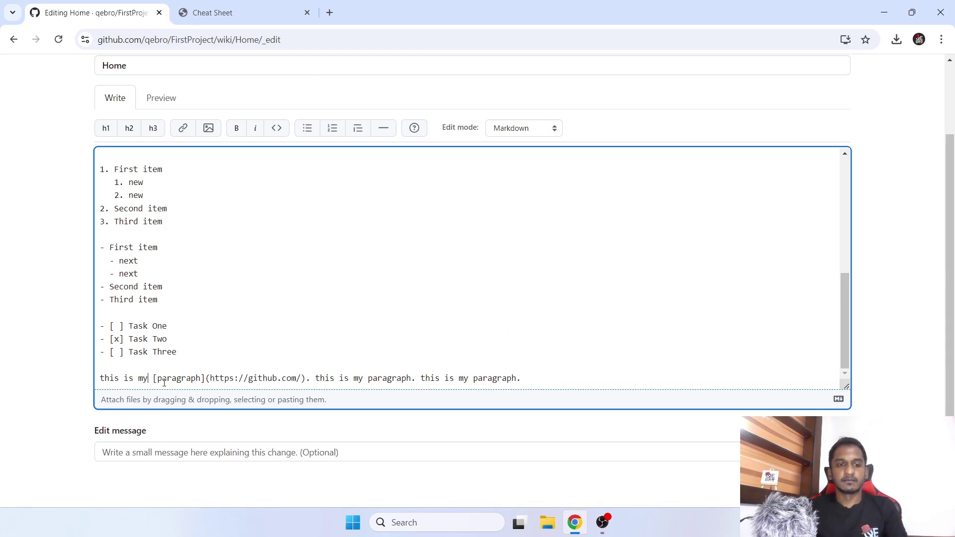
pyautogui.moveTo(164, 382); pyautogui.dragTo(306, 378)
# Add a line break after the last sentence, and move the text following the link sentence onto its own line
pyautogui.click(534, 384)
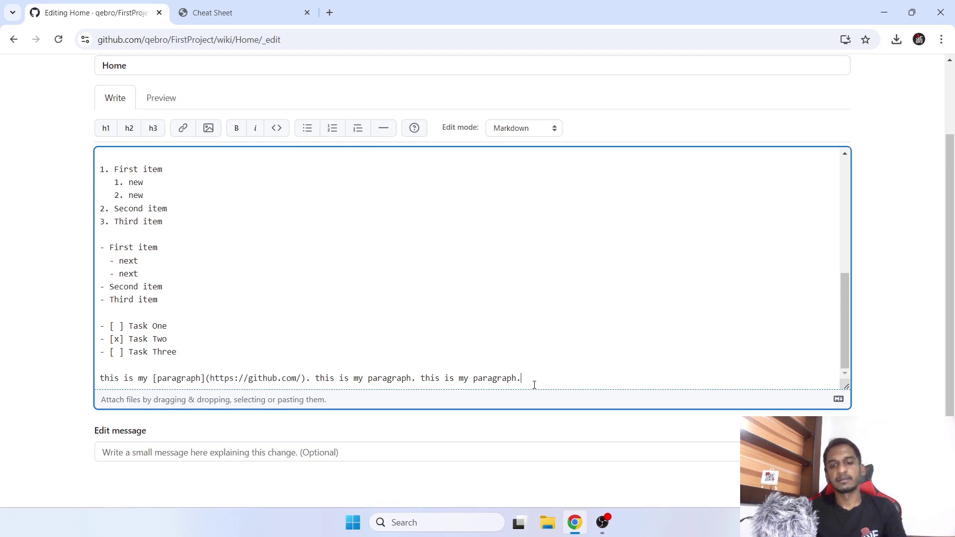
pyautogui.press('Return')
pyautogui.click(314, 374)
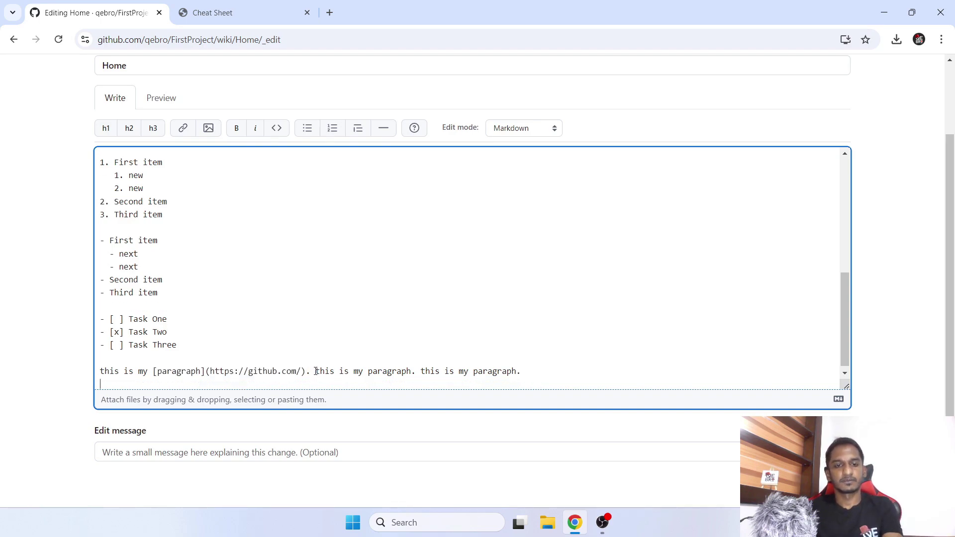
pyautogui.press('Return')
pyautogui.scroll(-1, 361, 362)
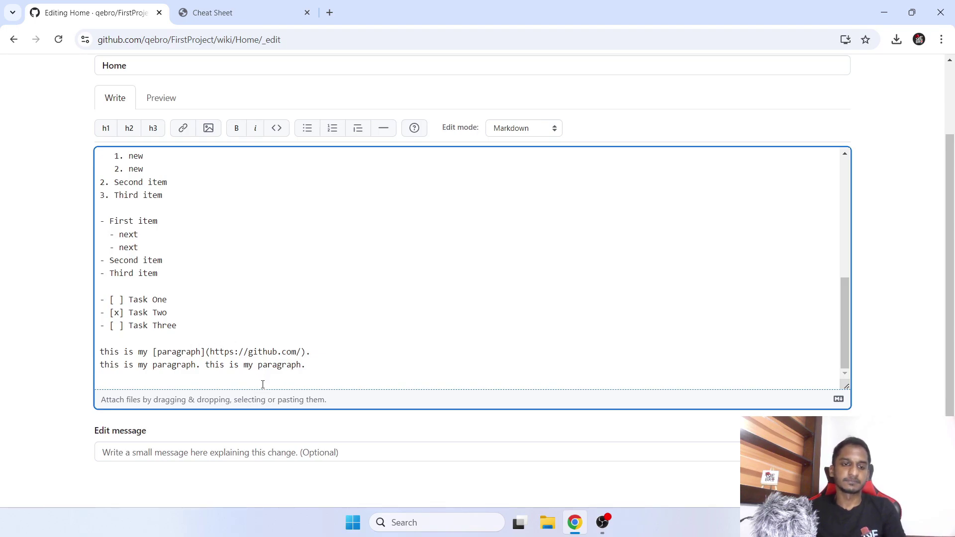
# Compare the link syntax with the image syntax ![alt text](image.jpg) in the Links section of the cheat sheet
pyautogui.click(251, 7)
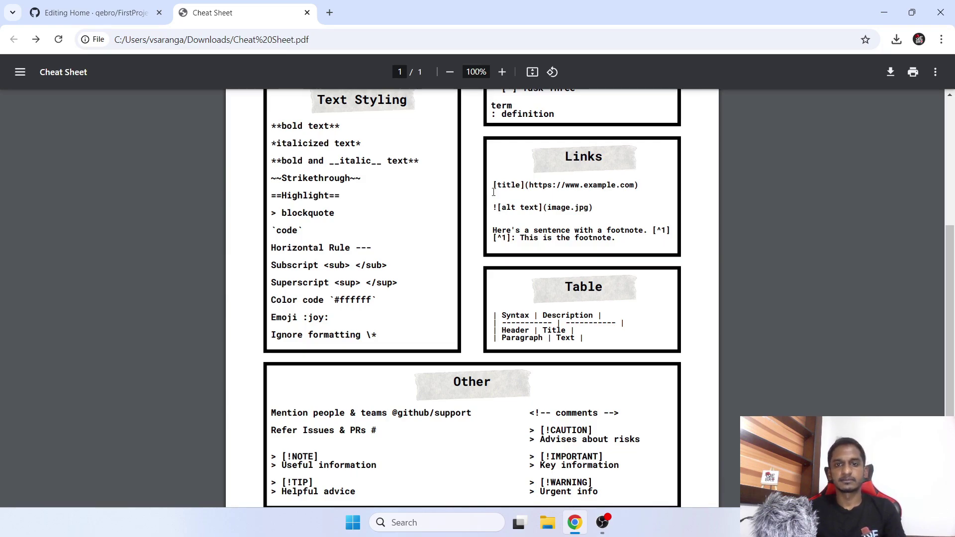
pyautogui.moveTo(493, 185); pyautogui.dragTo(650, 189)
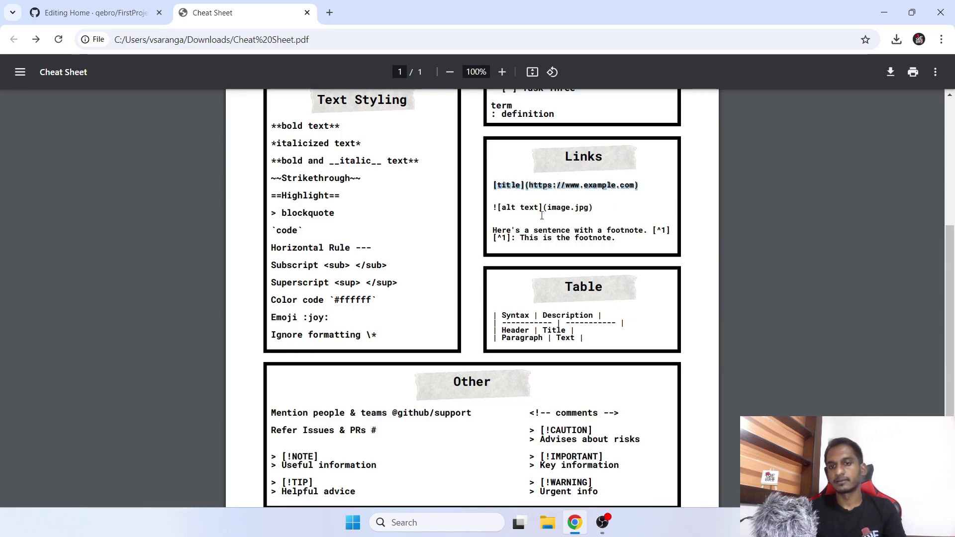
pyautogui.moveTo(499, 207); pyautogui.dragTo(596, 207)
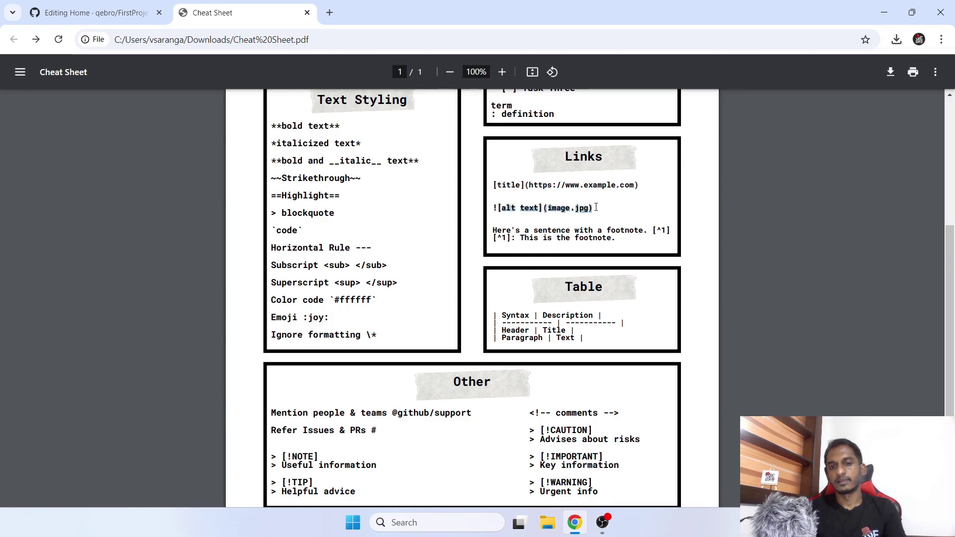
pyautogui.click(494, 207)
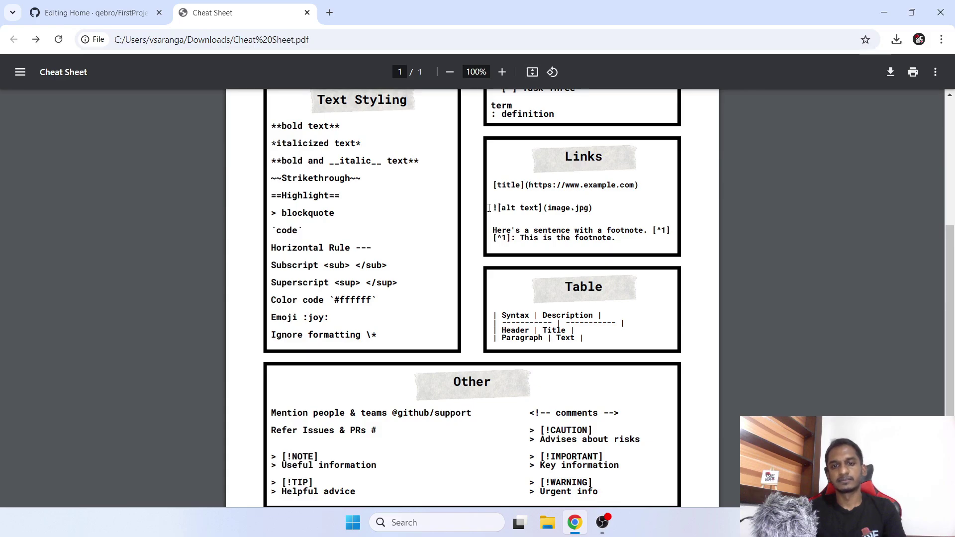
pyautogui.moveTo(544, 208); pyautogui.dragTo(589, 206)
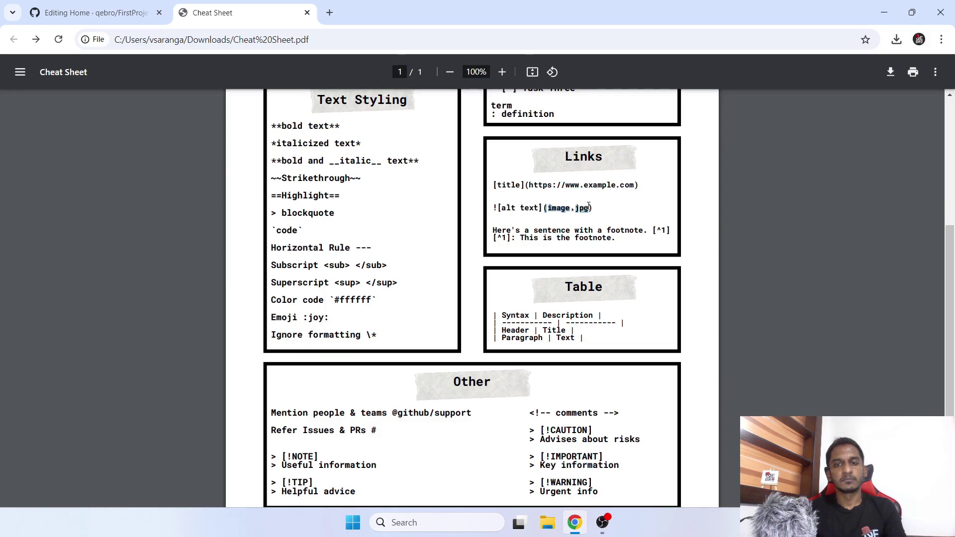
# Turn the word "paragraph" at the start of the last wiki line into image syntax with an empty address: ![paragraph]()
pyautogui.click(95, 12)
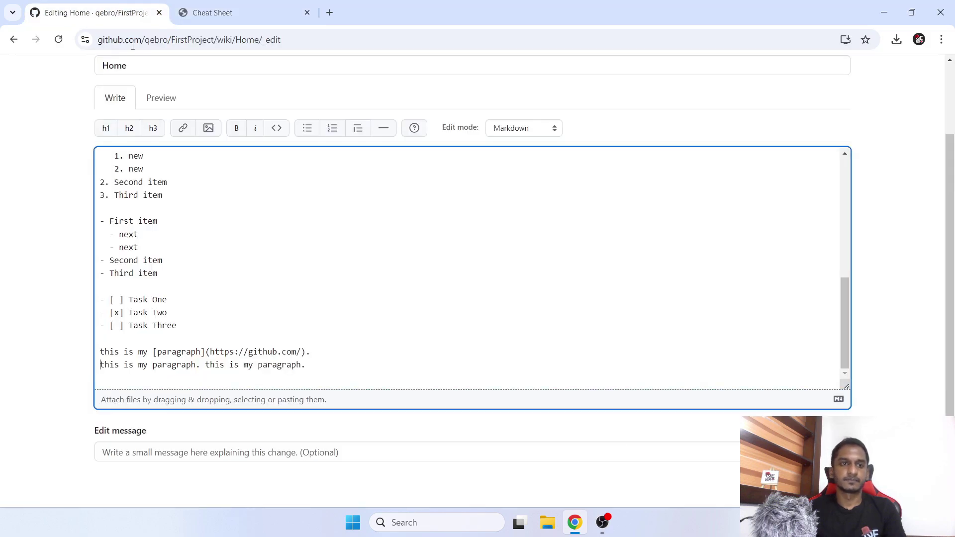
pyautogui.click(154, 366)
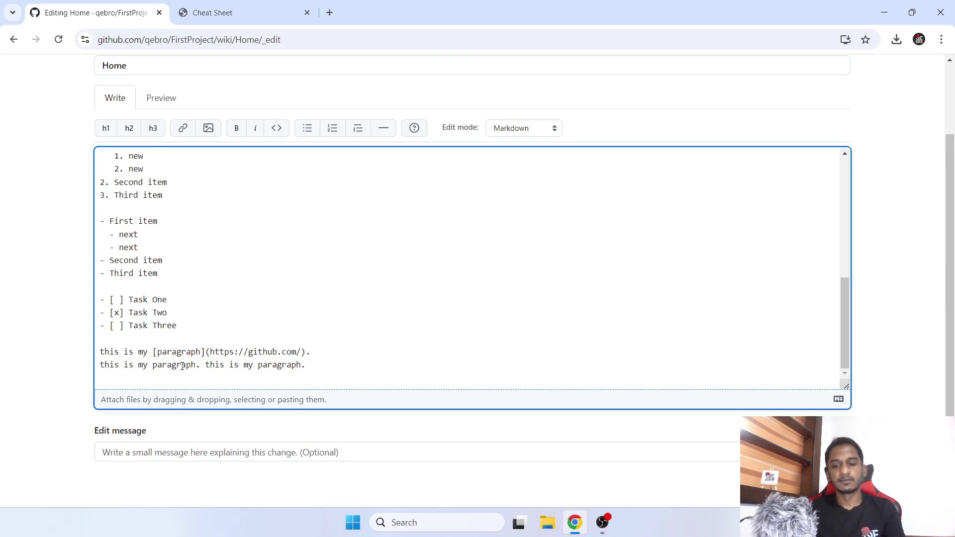
pyautogui.write('[')
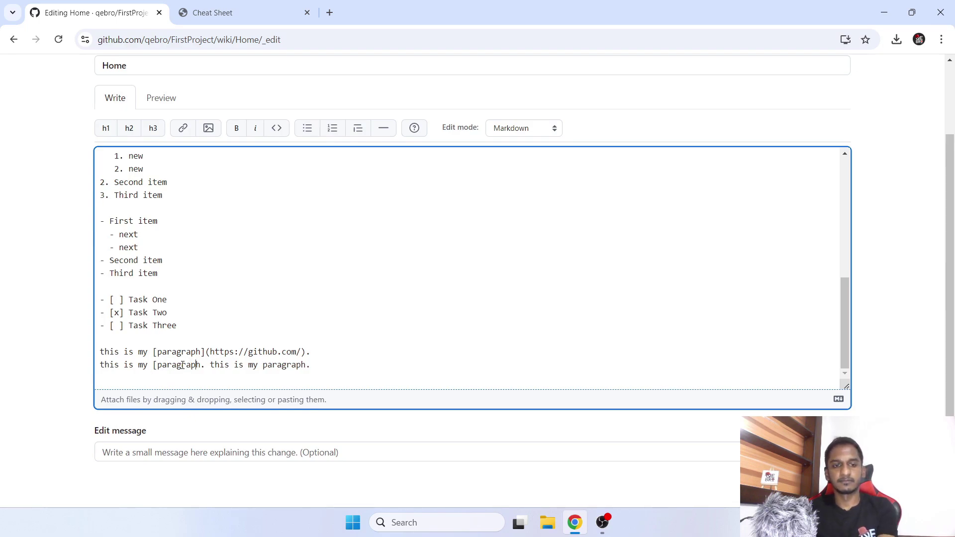
pyautogui.write(']')
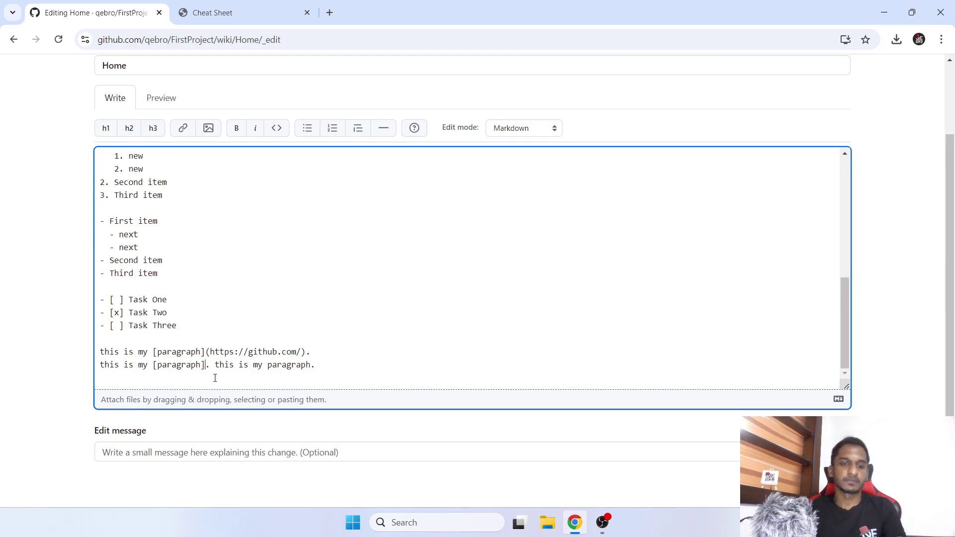
pyautogui.write('()')
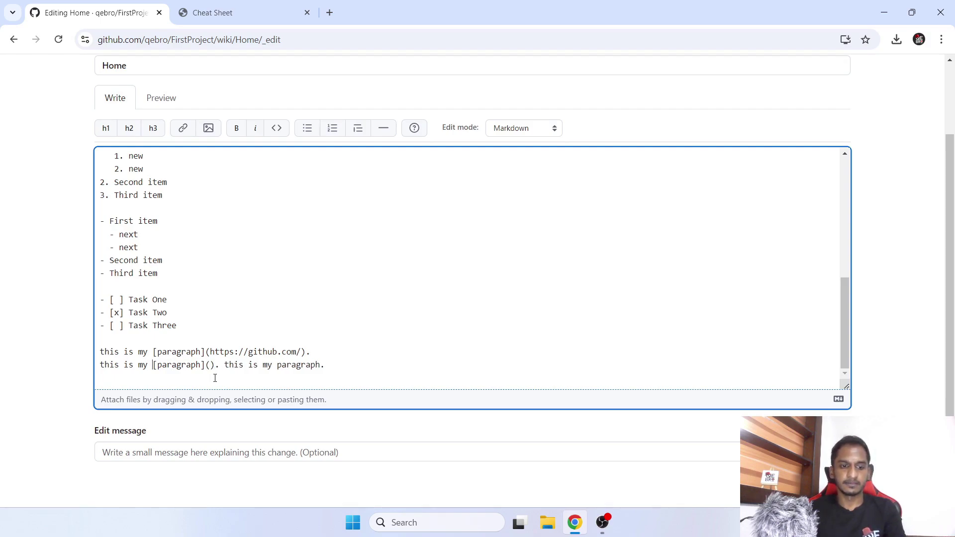
pyautogui.write('!')
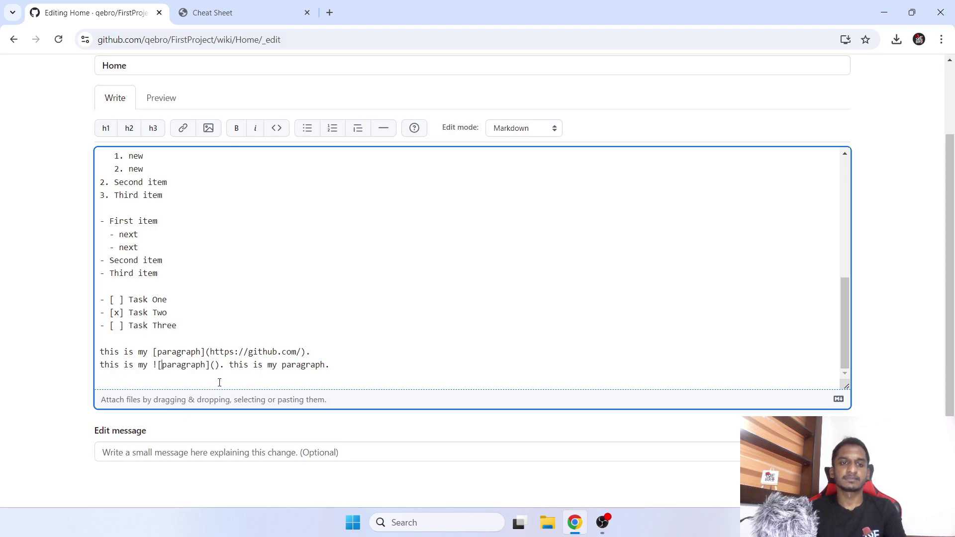
pyautogui.press('Right')
pyautogui.press('Right')
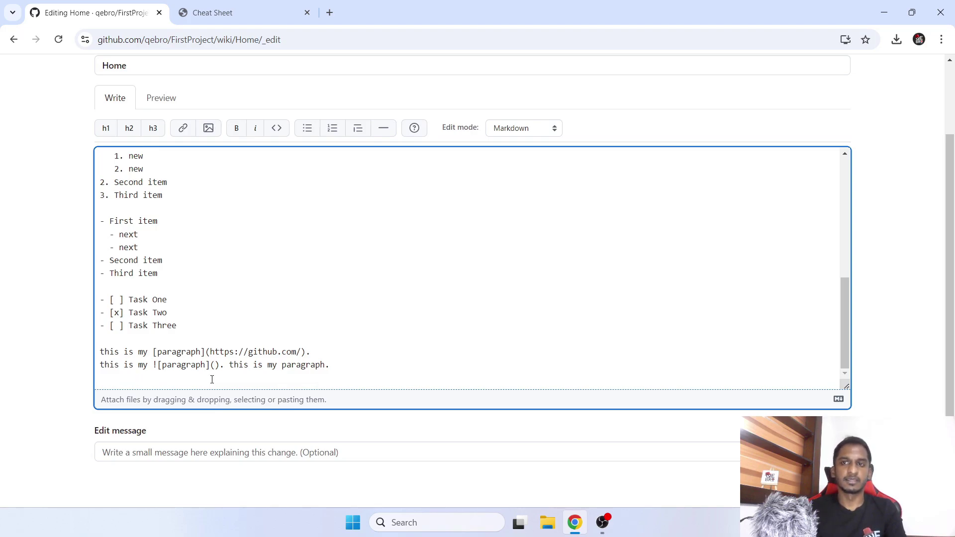
# Search the web for "github image" in a new tab and open the GitHub Logos and Usage page from the first image result
pyautogui.hotkey('ctrl', 't')
pyautogui.write('gith')
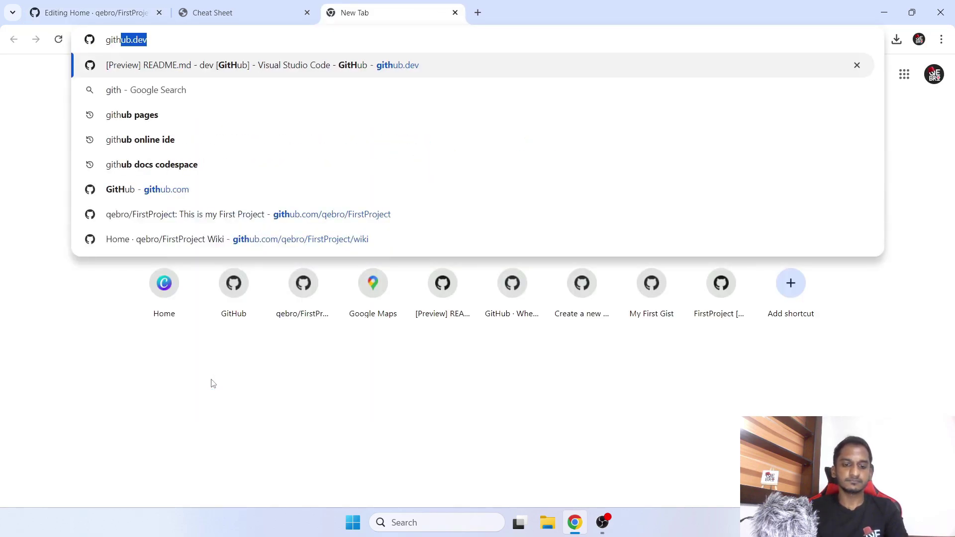
pyautogui.write('ub image')
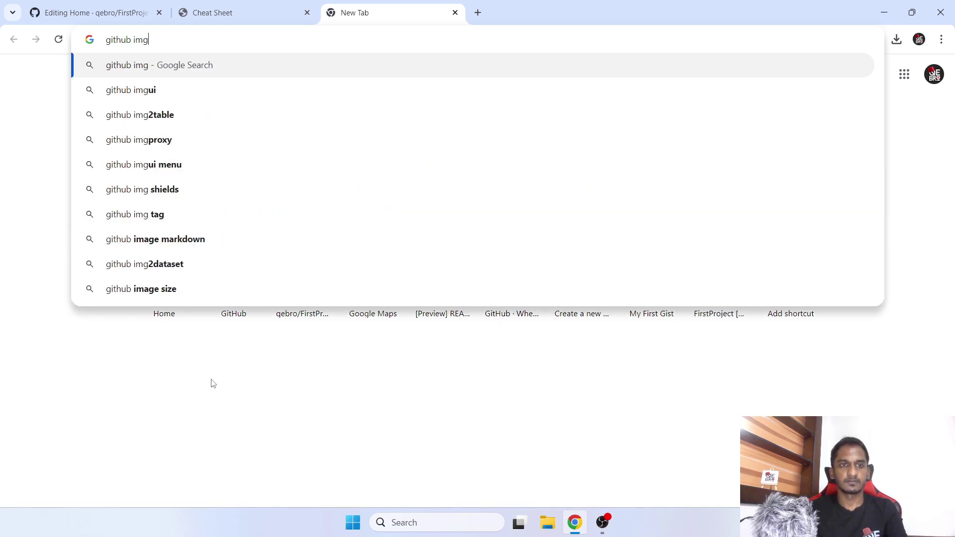
pyautogui.press('Return')
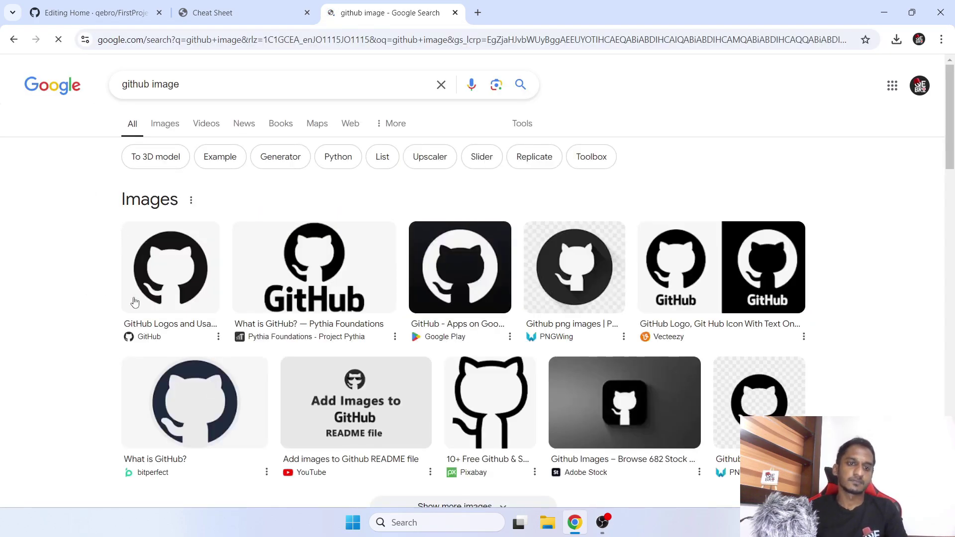
pyautogui.click(170, 268)
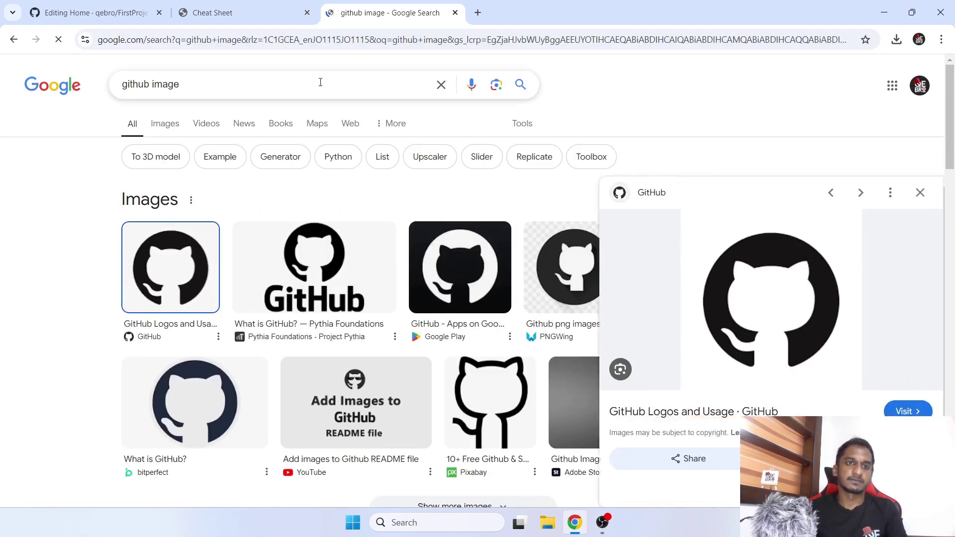
pyautogui.click(715, 387)
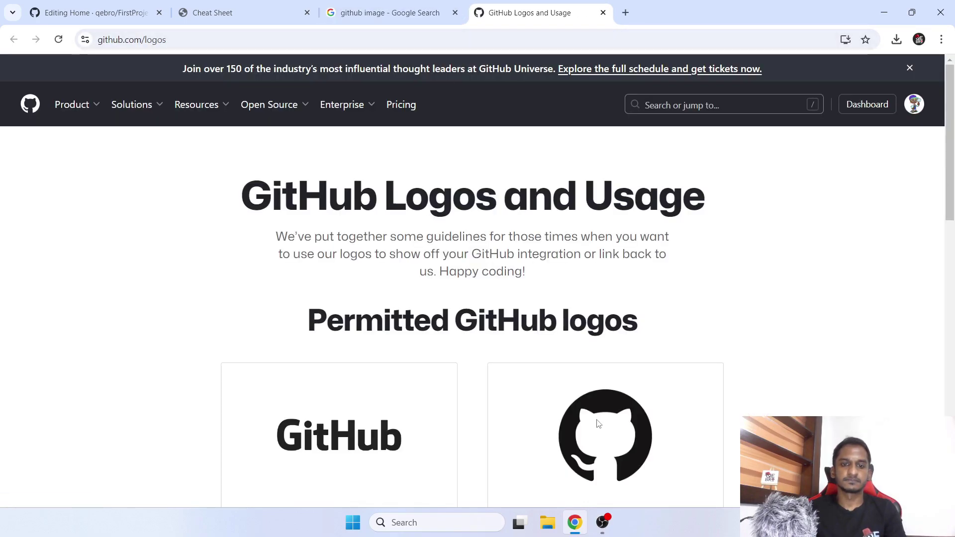
# Open the Invertocat logo image from the logos page in its own tab and close the logos page
pyautogui.scroll(-5, 599, 422)
pyautogui.scroll(4, 582, 281)
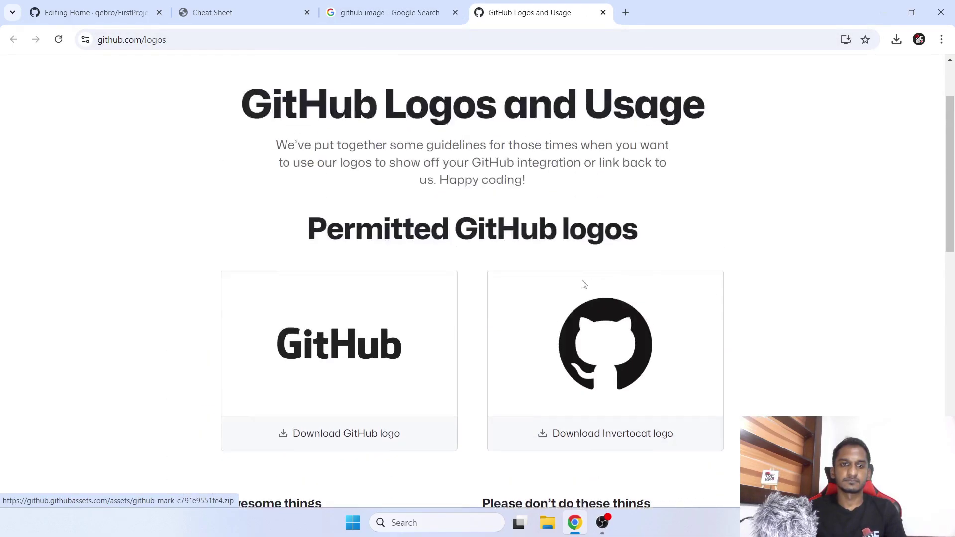
pyautogui.moveTo(604, 343); pyautogui.dragTo(637, 3)
pyautogui.click(602, 12)
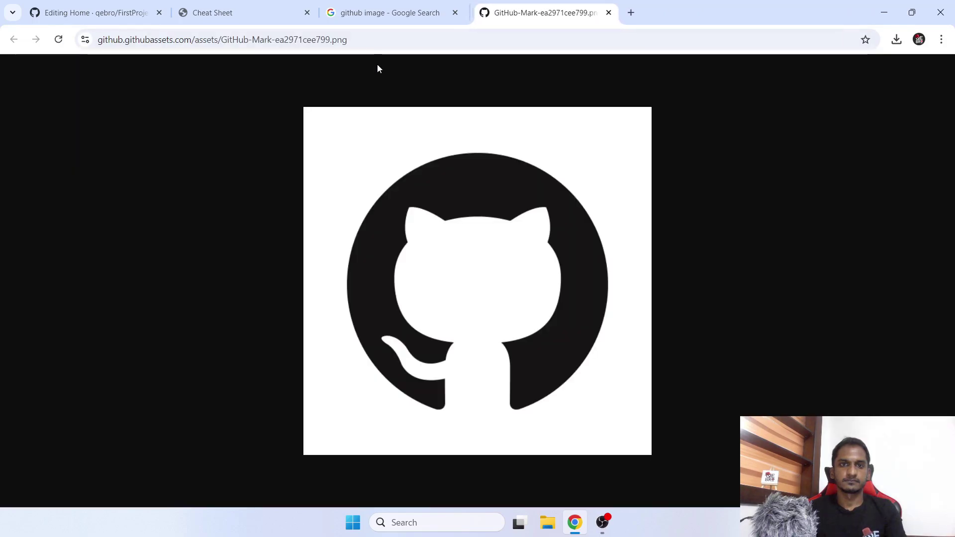
# Check the .png extension in the logo image's address and copy the full URL
pyautogui.moveTo(358, 40); pyautogui.dragTo(415, 38)
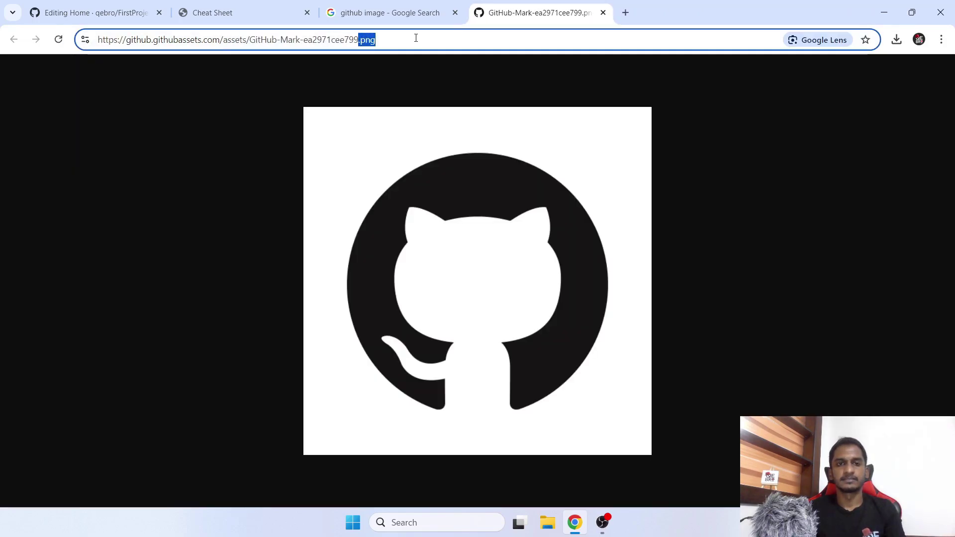
pyautogui.moveTo(98, 40); pyautogui.dragTo(458, 38)
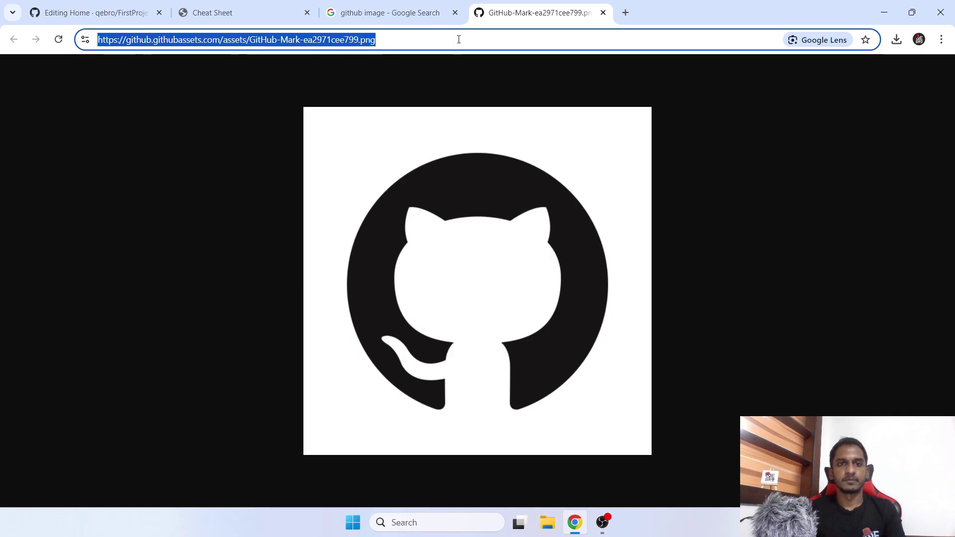
pyautogui.click(458, 38)
pyautogui.hotkey('ctrl', 'a')
pyautogui.hotkey('ctrl', 'c')
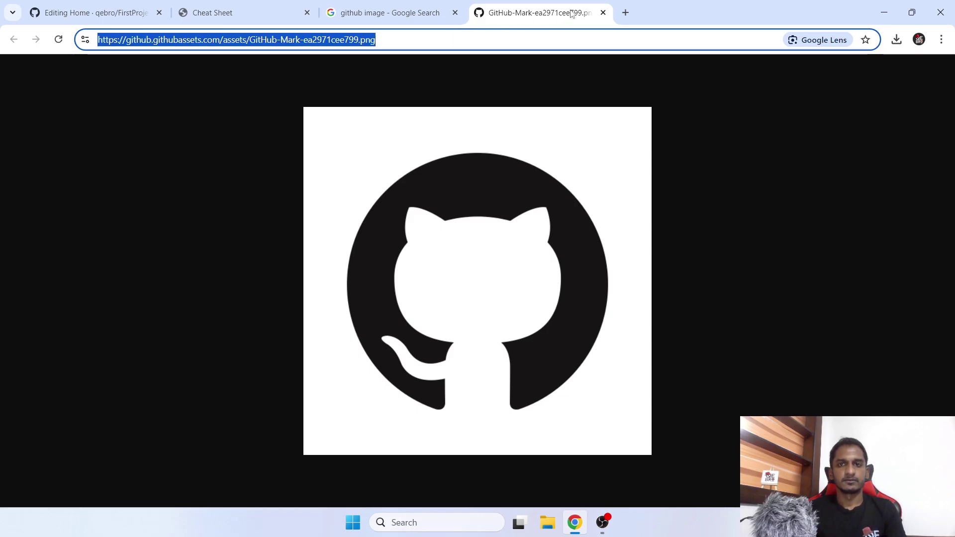
# Close the image and search tabs, and paste the copied logo URL between the image syntax's parentheses in the wiki source
pyautogui.click(603, 12)
pyautogui.click(455, 13)
pyautogui.click(116, 7)
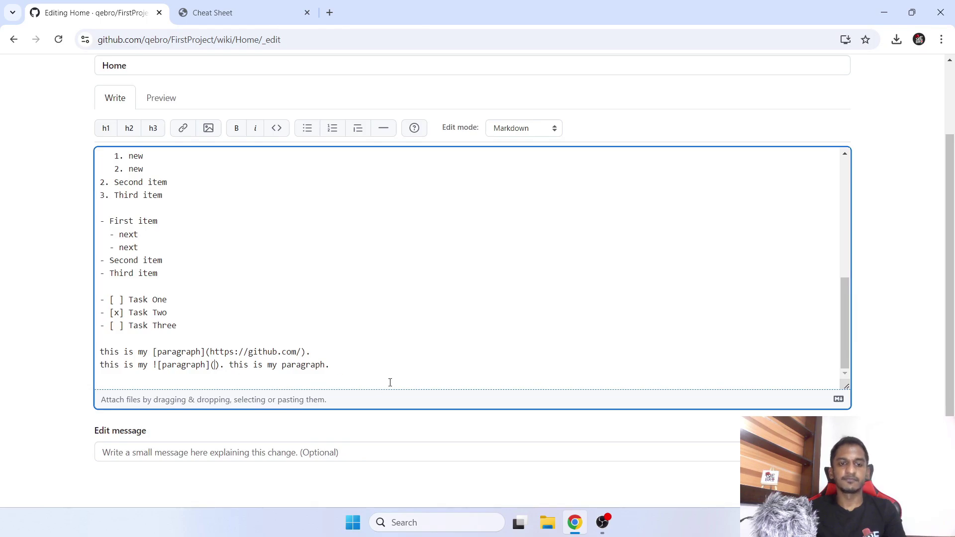
pyautogui.hotkey('ctrl', 'v')
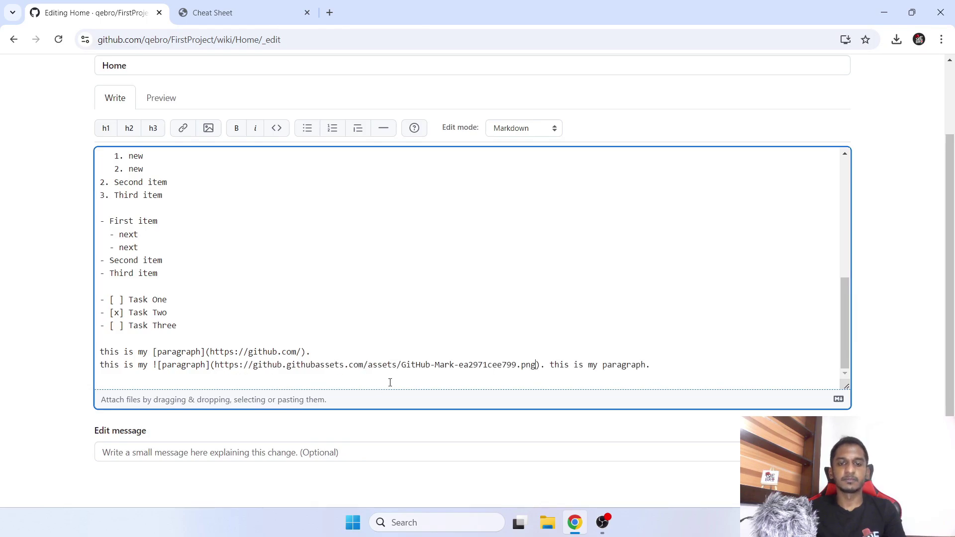
# Preview the wiki page and check how the logo image sits among the surrounding paragraph text
pyautogui.click(169, 99)
pyautogui.scroll(-10, 74, 177)
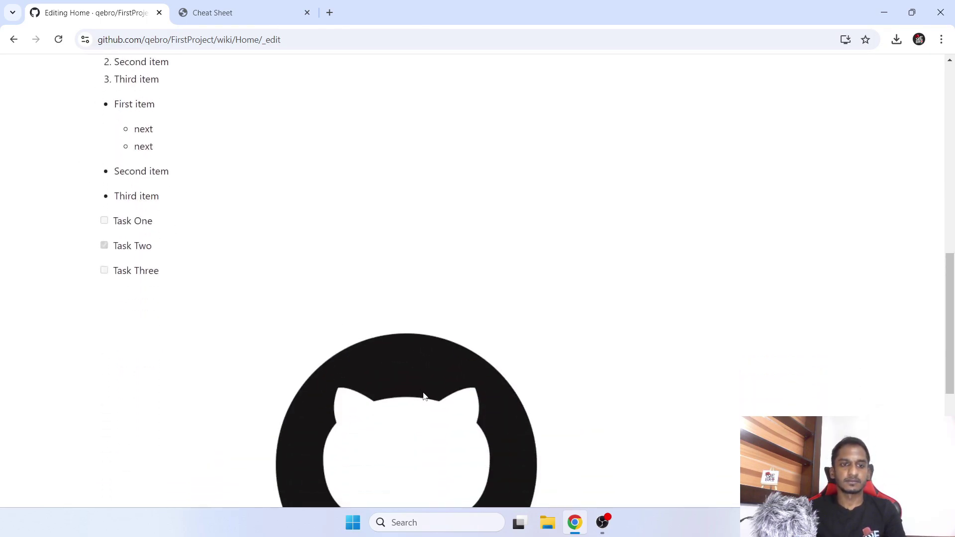
pyautogui.scroll(-3, 423, 397)
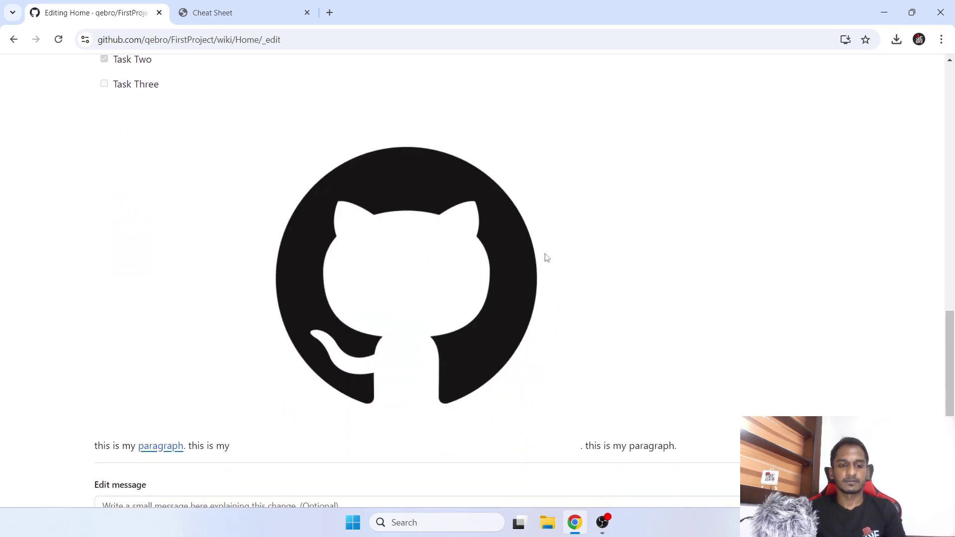
pyautogui.scroll(14, 170, 230)
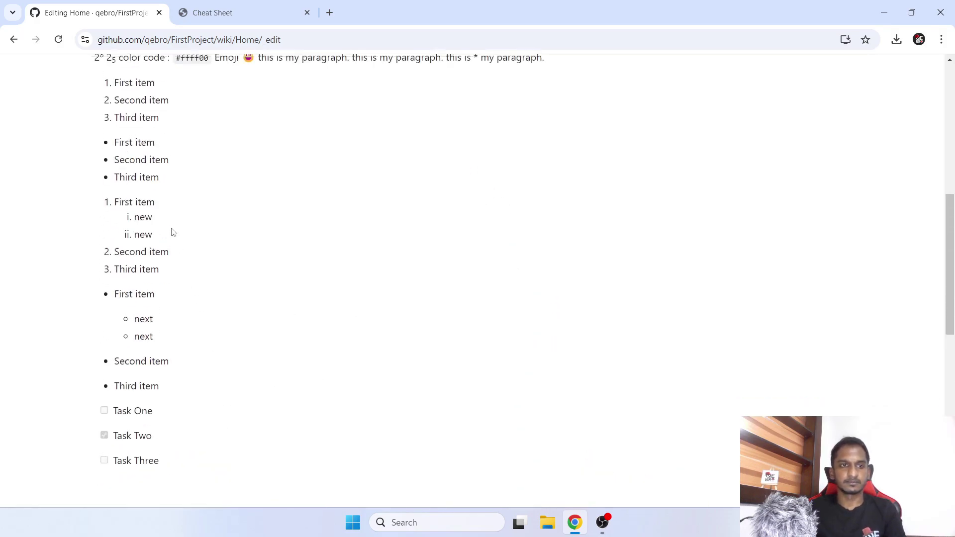
# Return to the page source and insert <br/> after the link sentence and after the image sentence
pyautogui.click(122, 109)
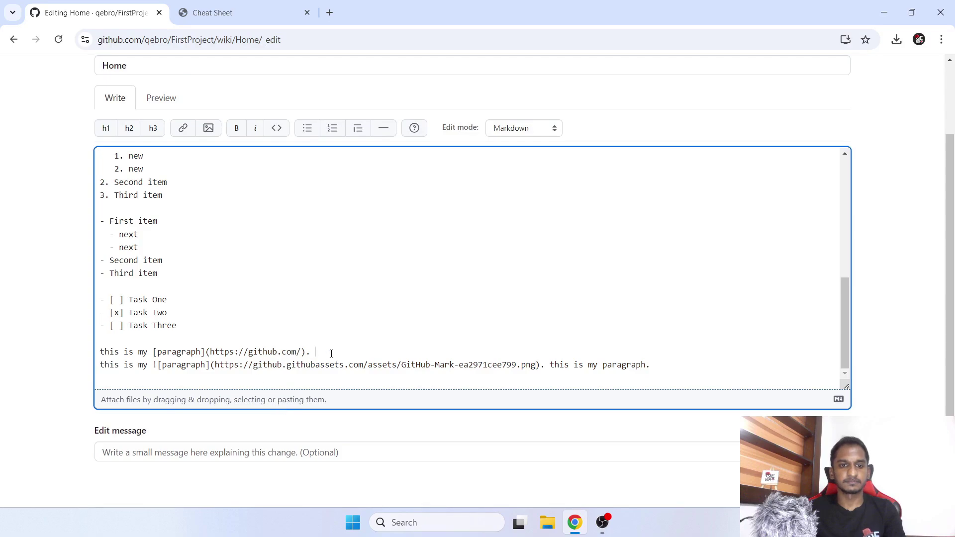
pyautogui.write('<br/>')
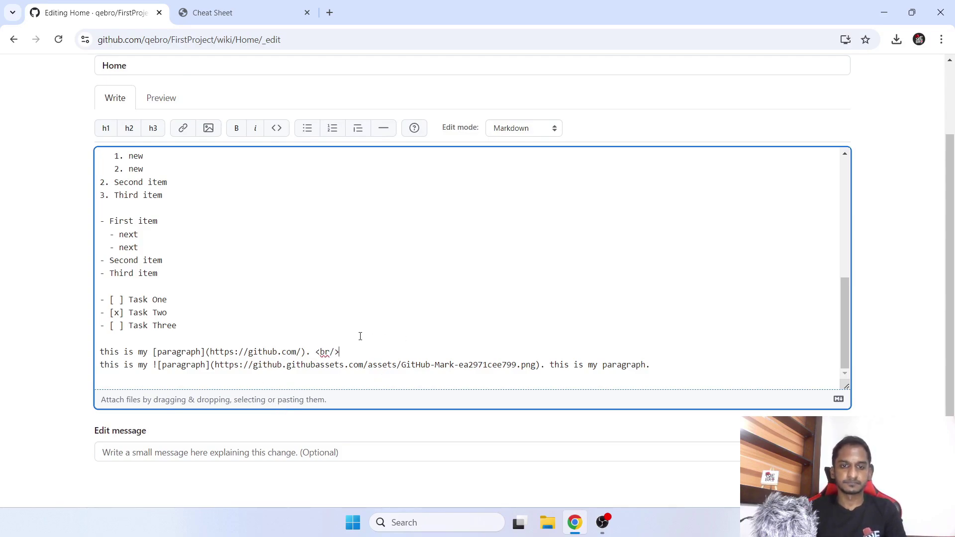
pyautogui.moveTo(311, 351); pyautogui.dragTo(346, 351)
pyautogui.hotkey('ctrl', 'c')
pyautogui.click(545, 366)
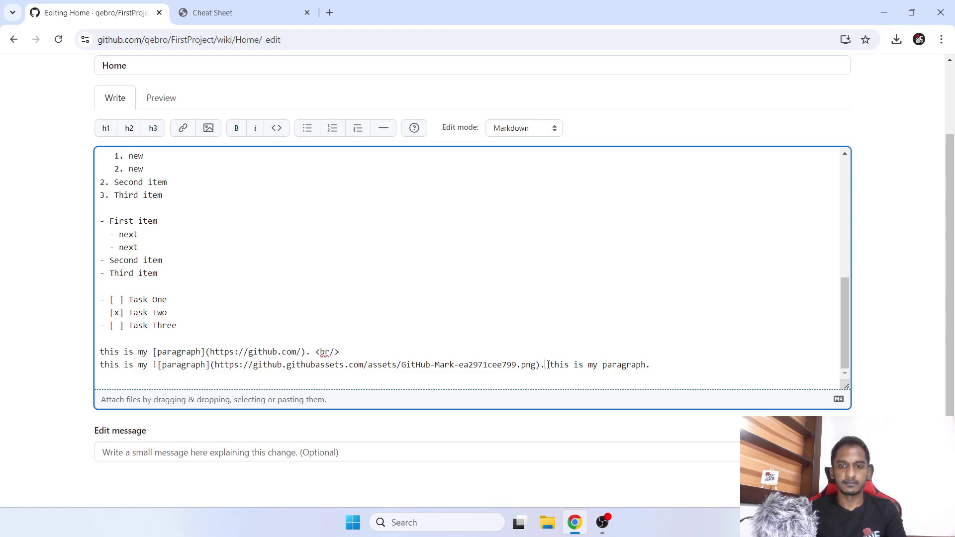
pyautogui.hotkey('ctrl', 'v')
# Preview the page again and examine the line layout of the link sentence, the image sentence and the closing sentence
pyautogui.moveTo(177, 102); pyautogui.dragTo(167, 106)
pyautogui.click(166, 106)
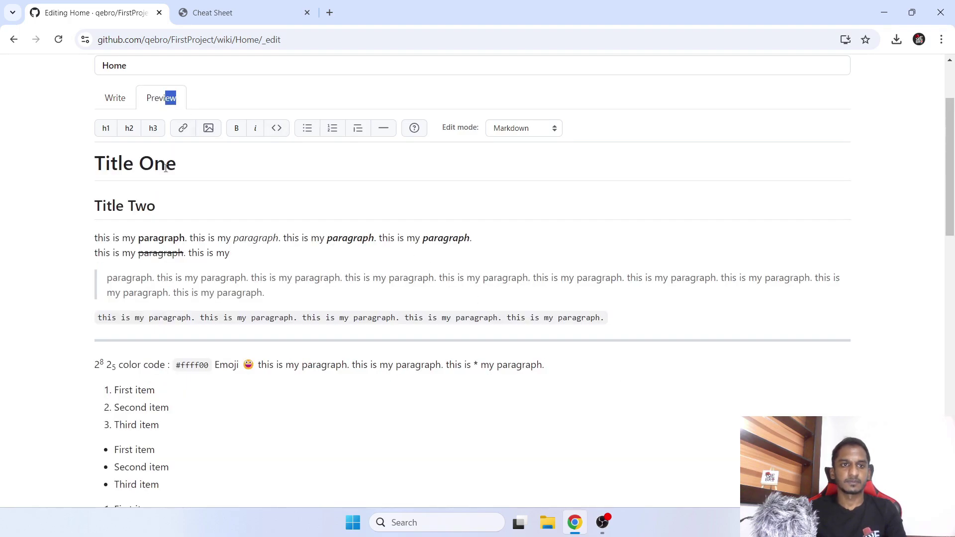
pyautogui.scroll(-10, 92, 264)
pyautogui.moveTo(95, 296); pyautogui.dragTo(215, 294)
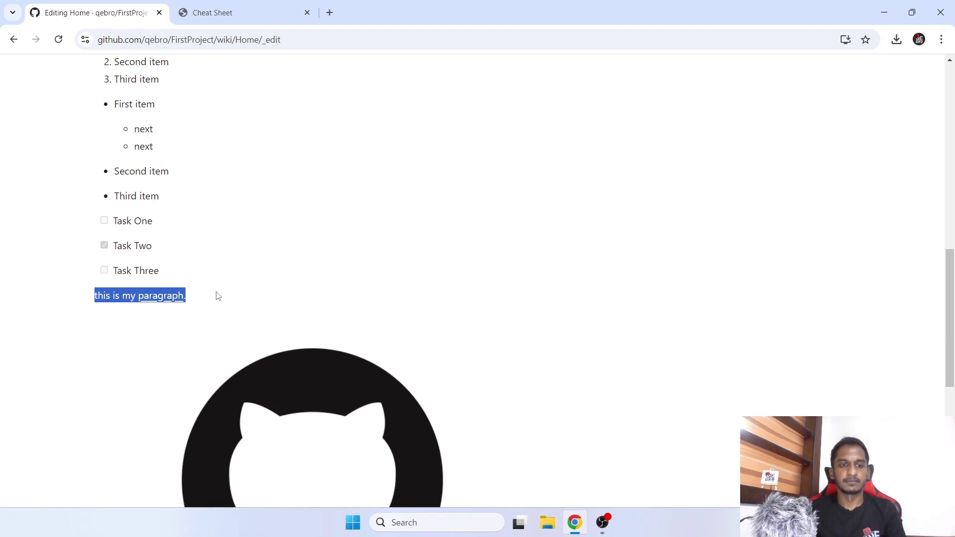
pyautogui.click(179, 302)
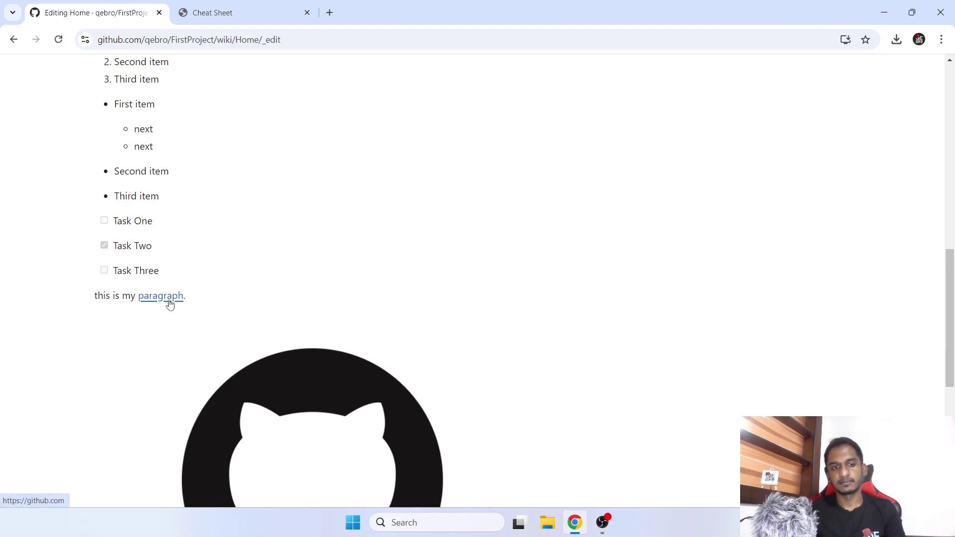
pyautogui.scroll(-4, 179, 307)
pyautogui.moveTo(94, 460); pyautogui.dragTo(417, 449)
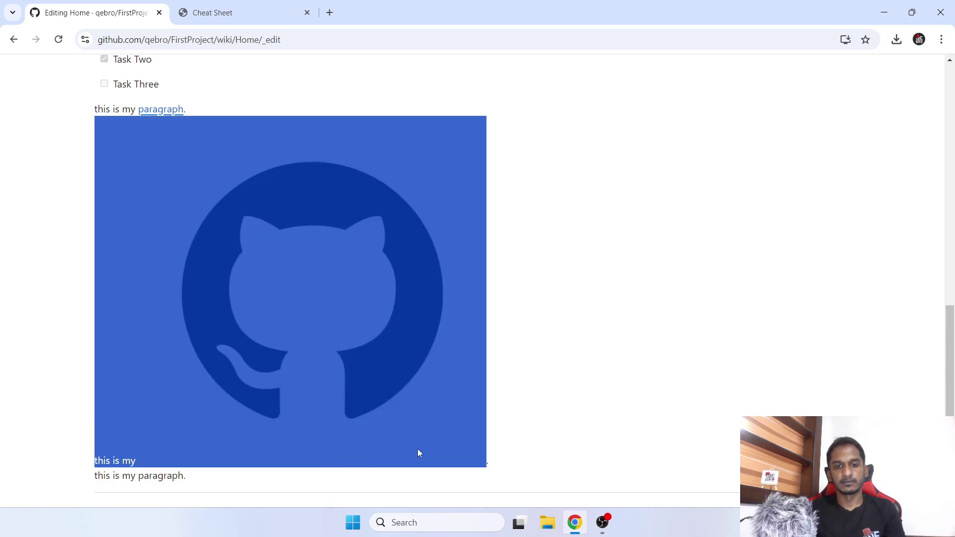
pyautogui.click(289, 370)
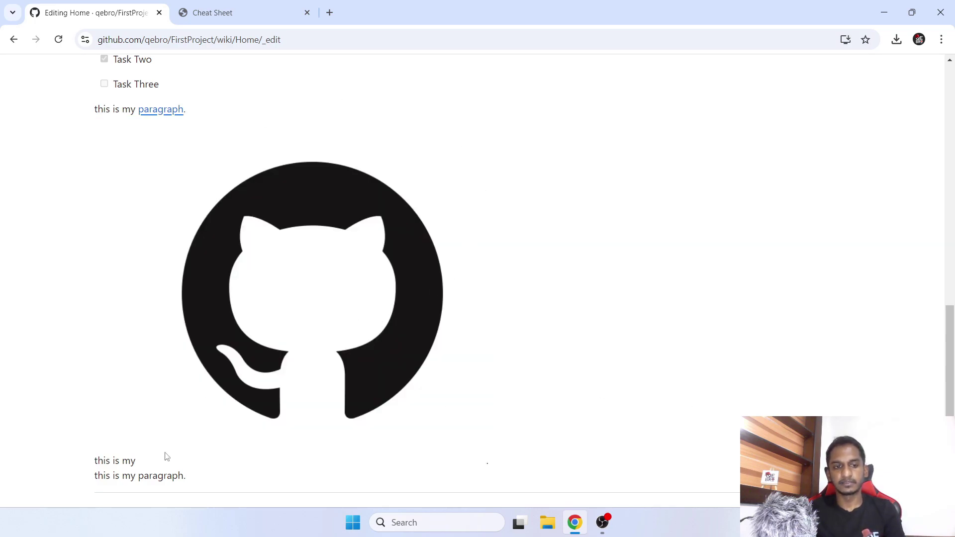
# Inspect the logo image's HTML element, examine its alt attribute and source URL, and close the developer tools
pyautogui.rightClick(283, 365)
pyautogui.click(314, 349)
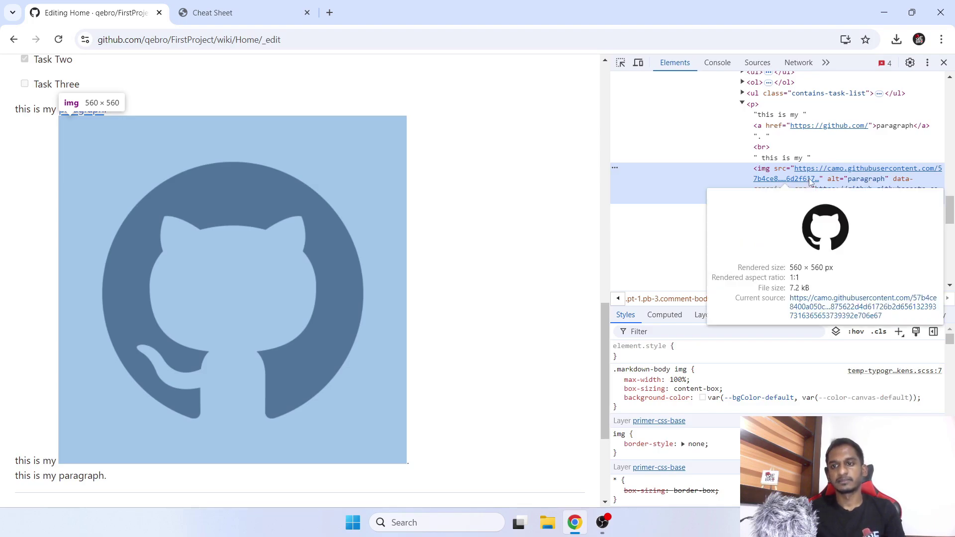
pyautogui.doubleClick(865, 180)
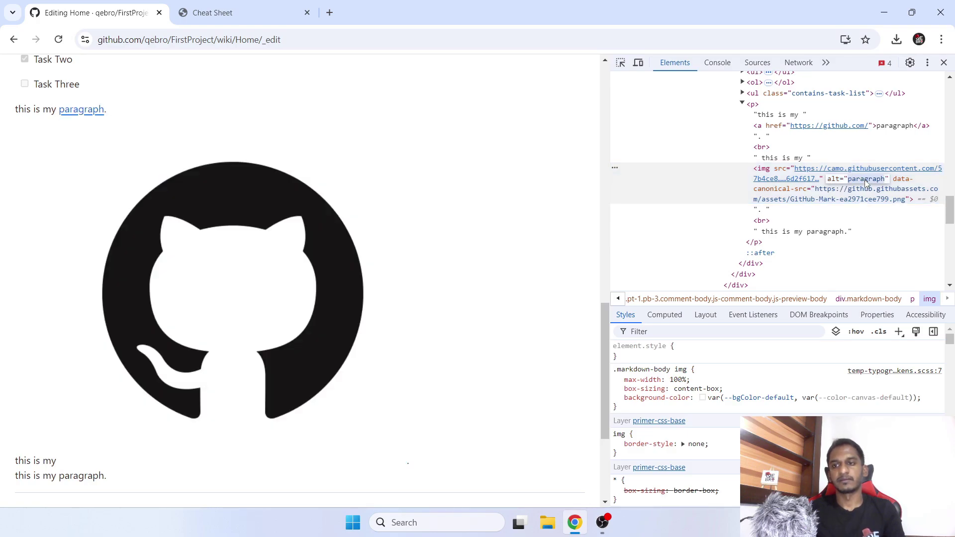
pyautogui.click(818, 201)
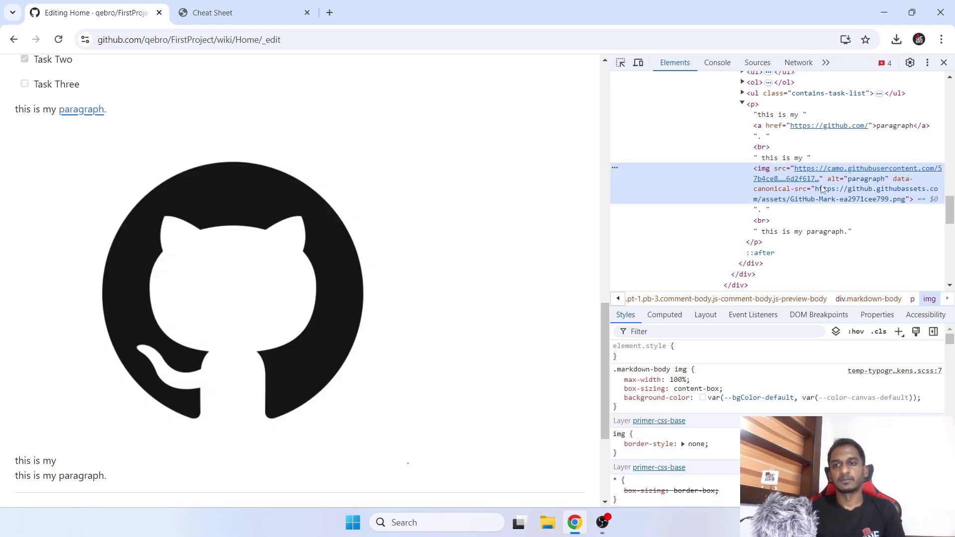
pyautogui.click(943, 62)
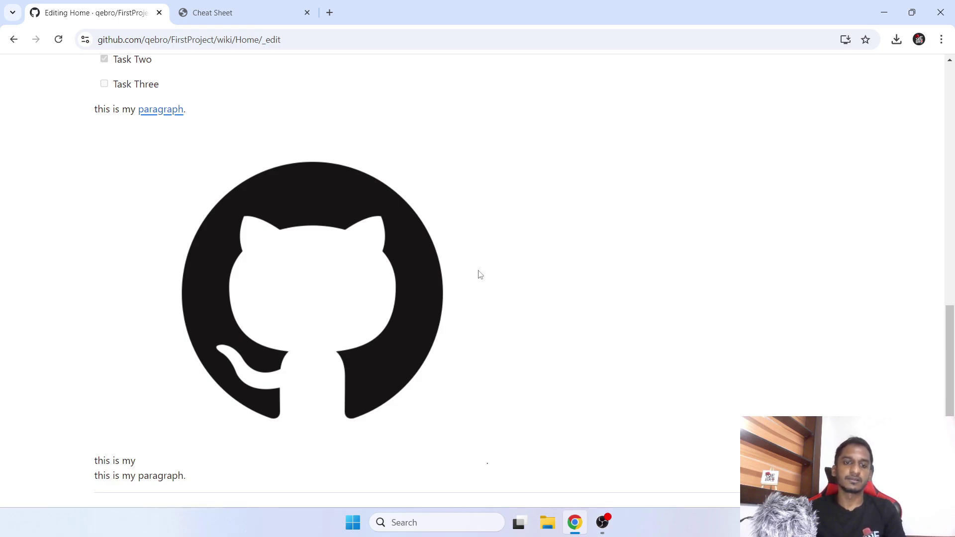
pyautogui.scroll(-1, 477, 276)
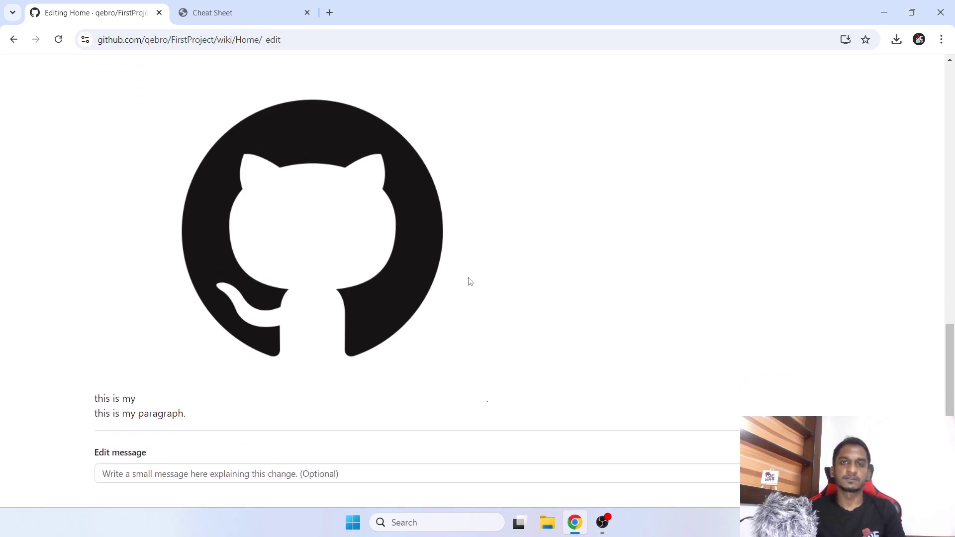
# Copy the Table example from the cheat sheet and paste it into the wiki page source, one blank line below the image paragraph
pyautogui.click(246, 11)
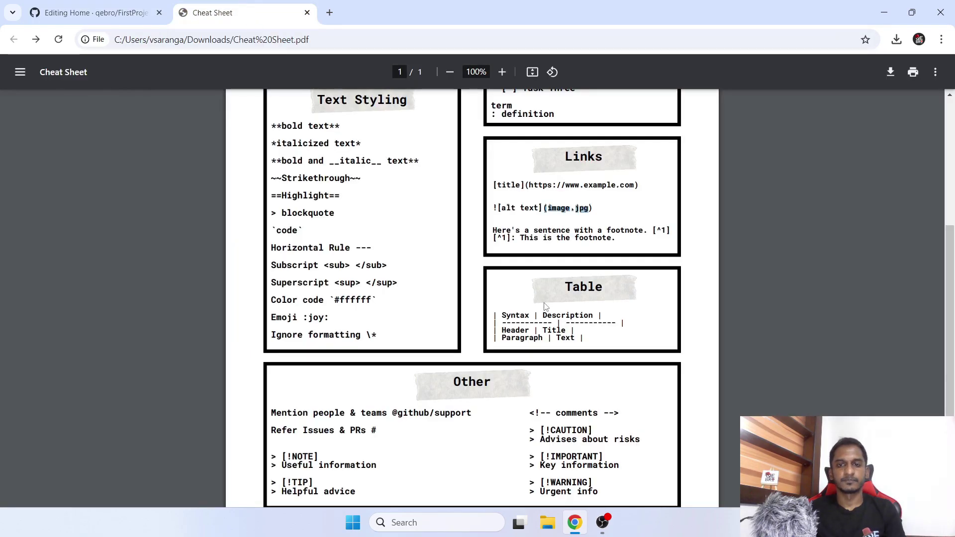
pyautogui.scroll(-1, 532, 307)
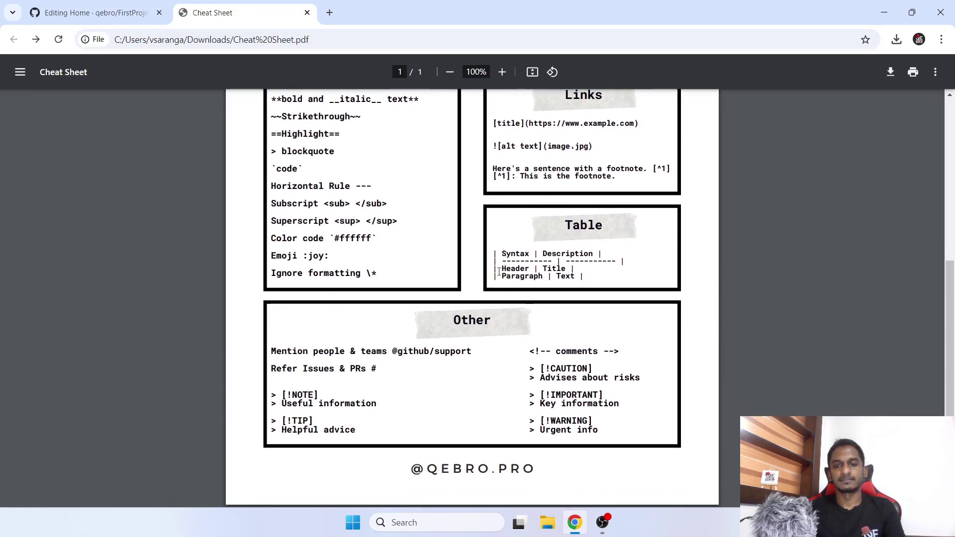
pyautogui.moveTo(496, 253); pyautogui.dragTo(600, 278)
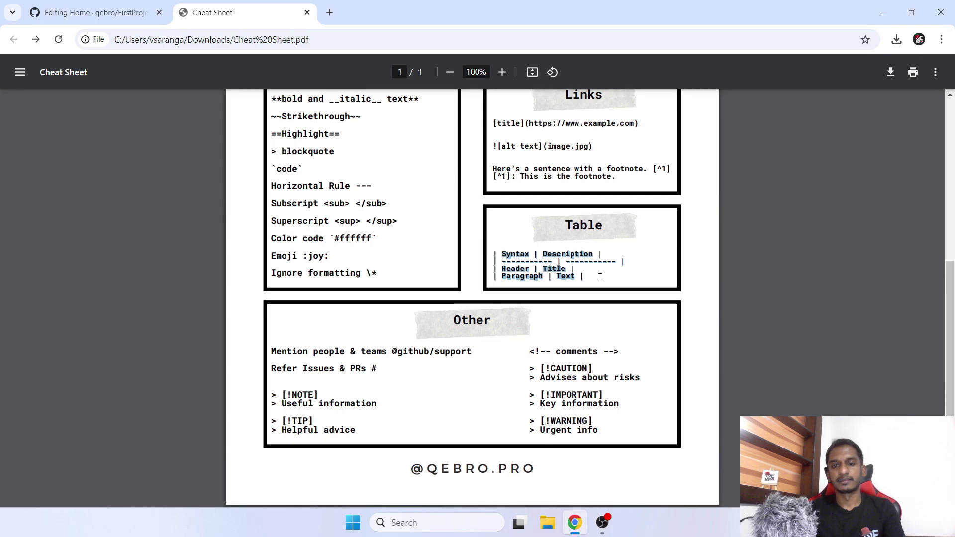
pyautogui.click(13, 12)
pyautogui.click(55, 4)
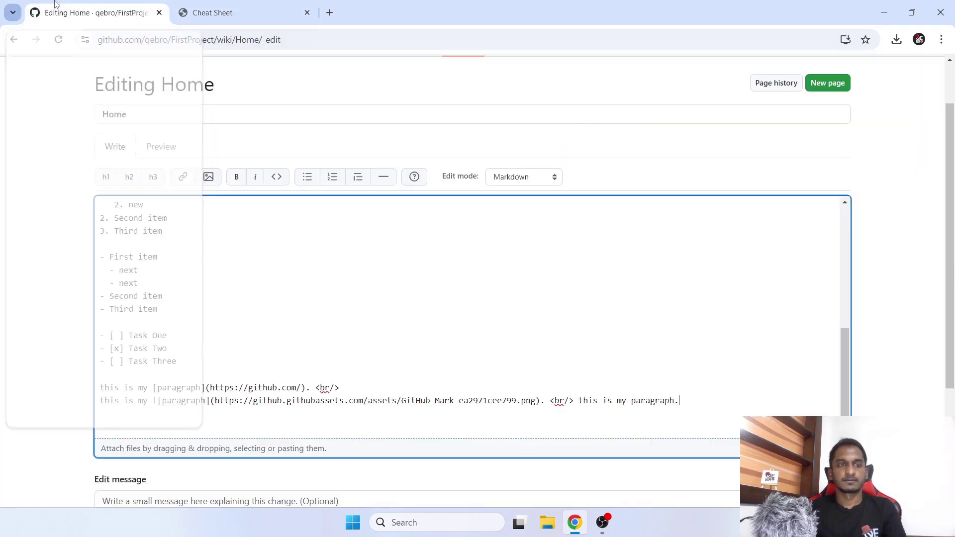
pyautogui.press('Return')
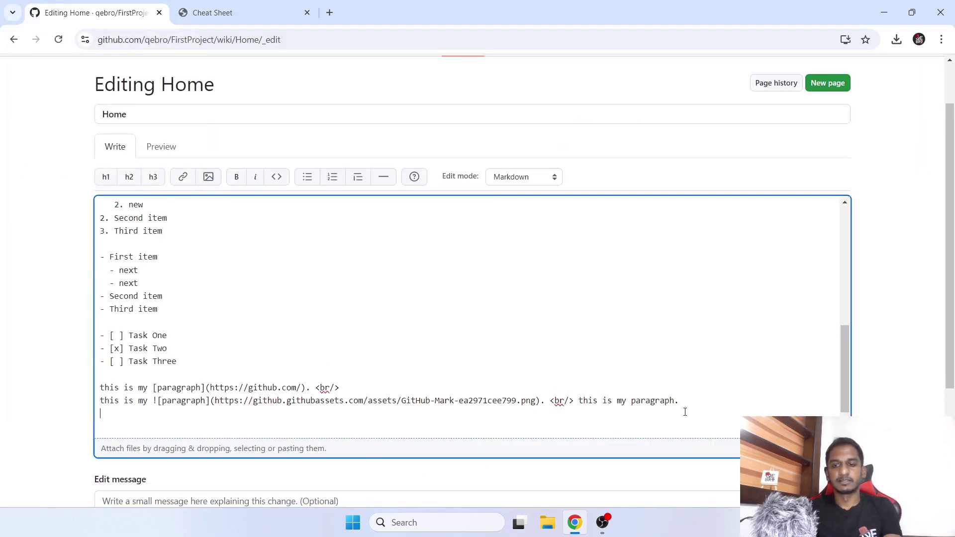
pyautogui.press('Return')
pyautogui.write('| Syntax | Description | | ----------- | ----------- | | Header | Title | | Paragraph | Text |')
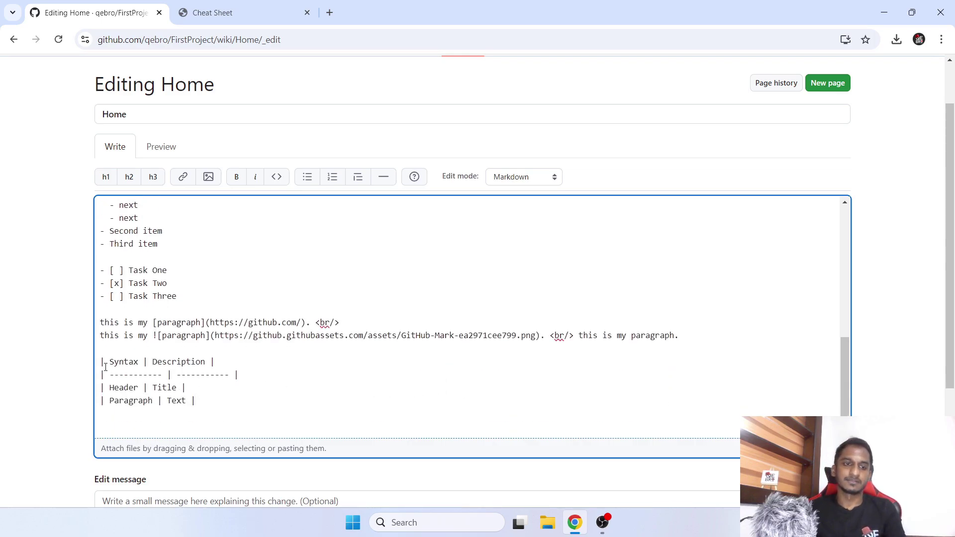
# Examine the pasted table's Syntax and Description heading cells, their pipe separators and the dashed divider line
pyautogui.moveTo(105, 366)
pyautogui.mouseDown()
pyautogui.moveTo(242, 359)
pyautogui.moveTo(106, 362)
pyautogui.mouseUp()
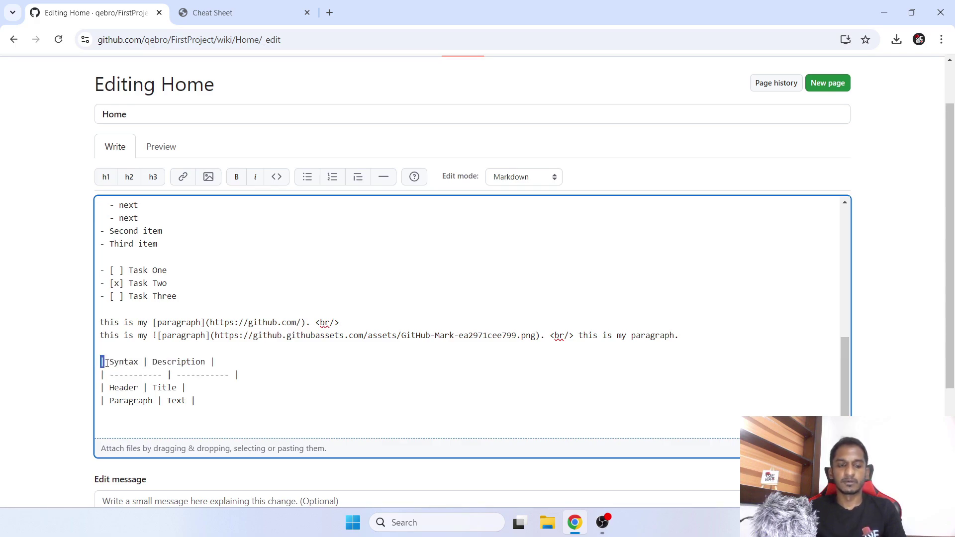
pyautogui.doubleClick(127, 363)
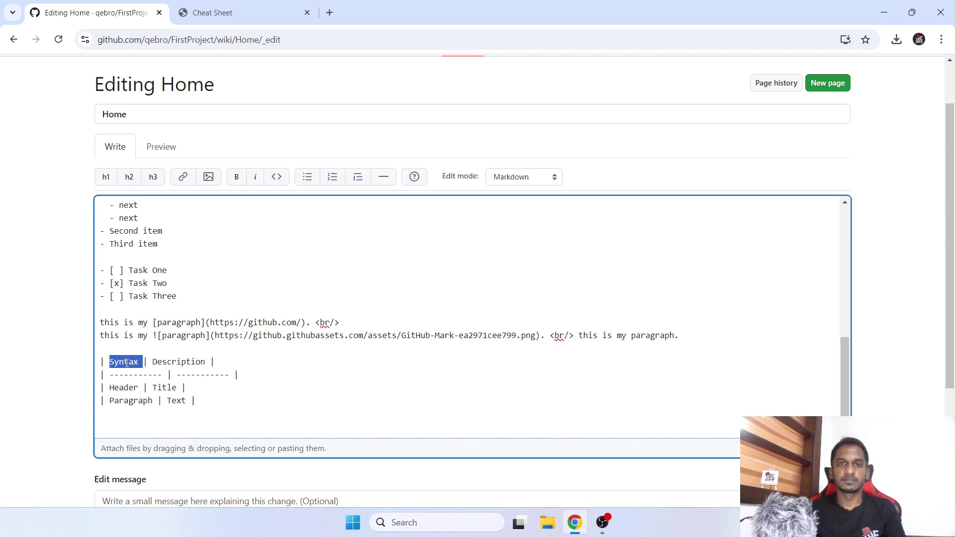
pyautogui.moveTo(142, 362); pyautogui.dragTo(148, 362)
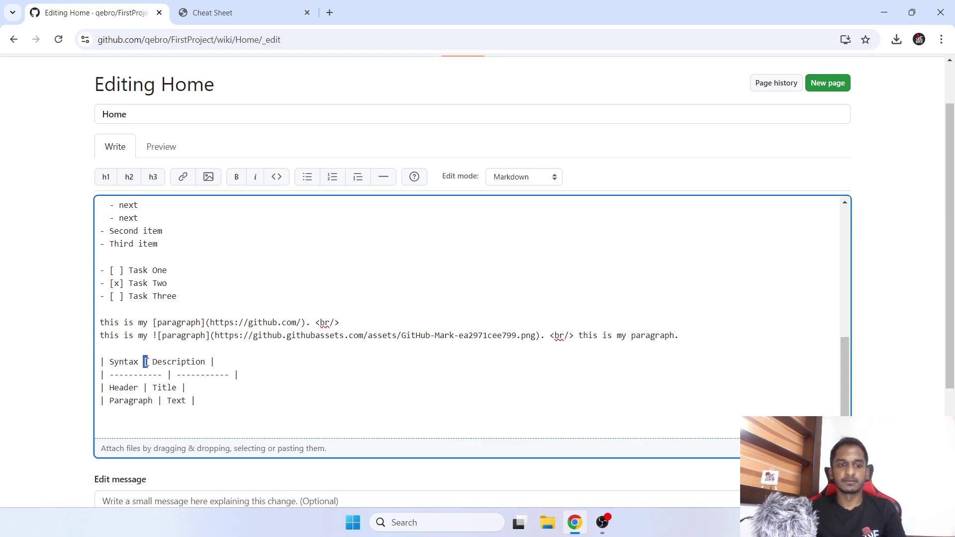
pyautogui.doubleClick(183, 363)
pyautogui.moveTo(209, 363); pyautogui.dragTo(218, 362)
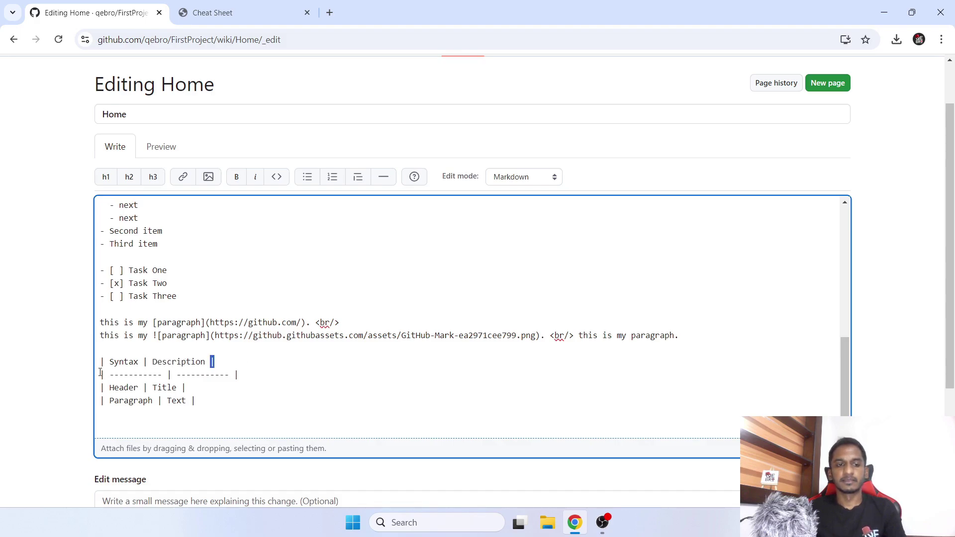
pyautogui.moveTo(100, 374); pyautogui.dragTo(252, 374)
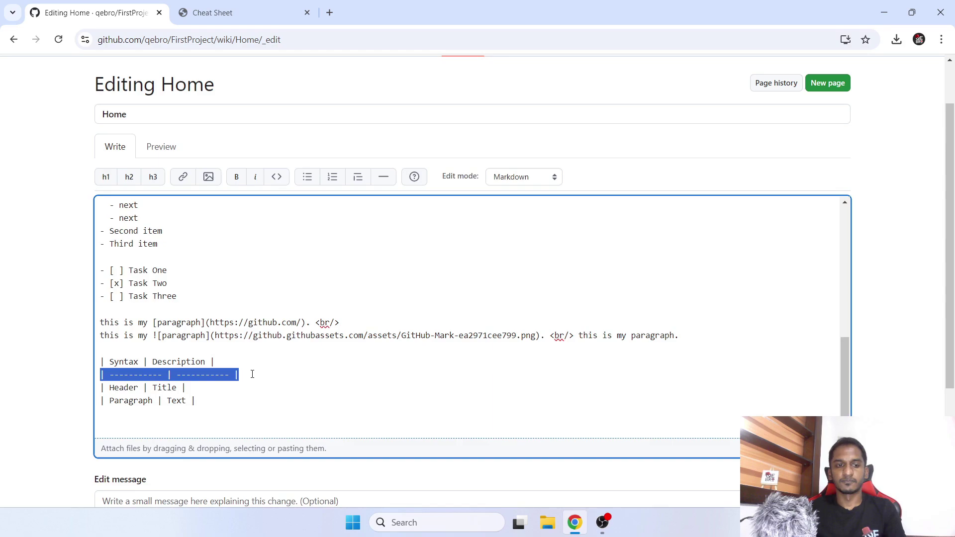
pyautogui.click(160, 386)
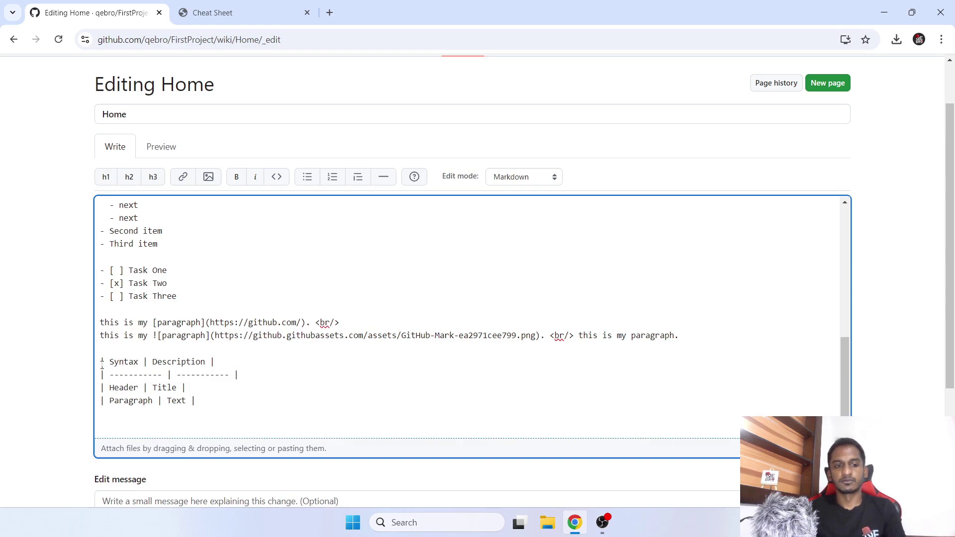
# Compare the table's heading row with the Header/Title and Paragraph/Text body rows, checking how pipes separate their cells
pyautogui.moveTo(102, 362); pyautogui.dragTo(213, 362)
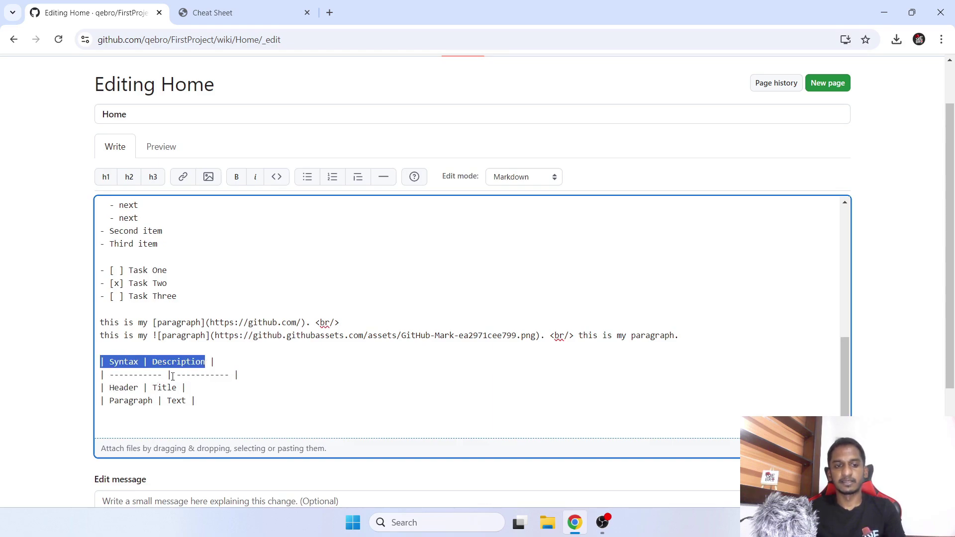
pyautogui.moveTo(106, 387); pyautogui.dragTo(195, 401)
pyautogui.moveTo(108, 374); pyautogui.dragTo(167, 375)
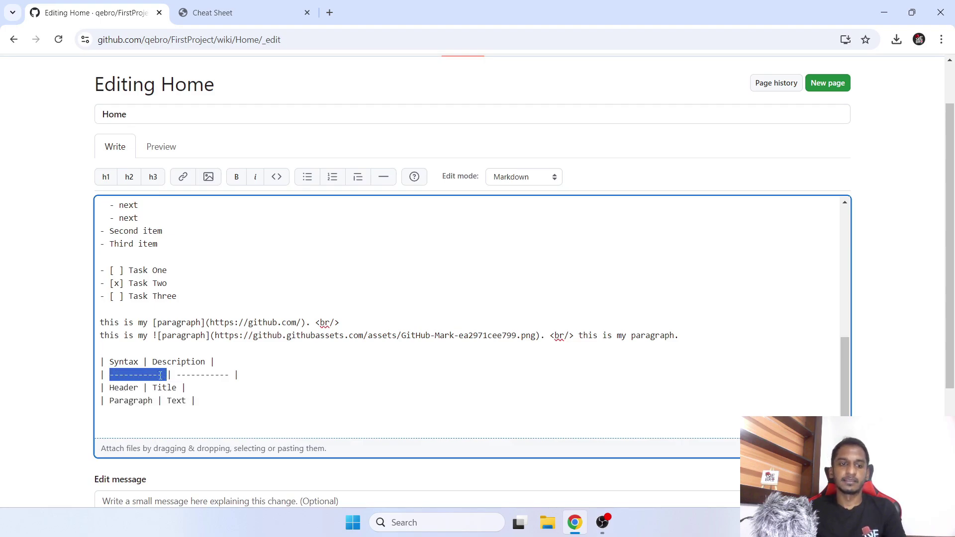
pyautogui.moveTo(103, 388); pyautogui.dragTo(200, 387)
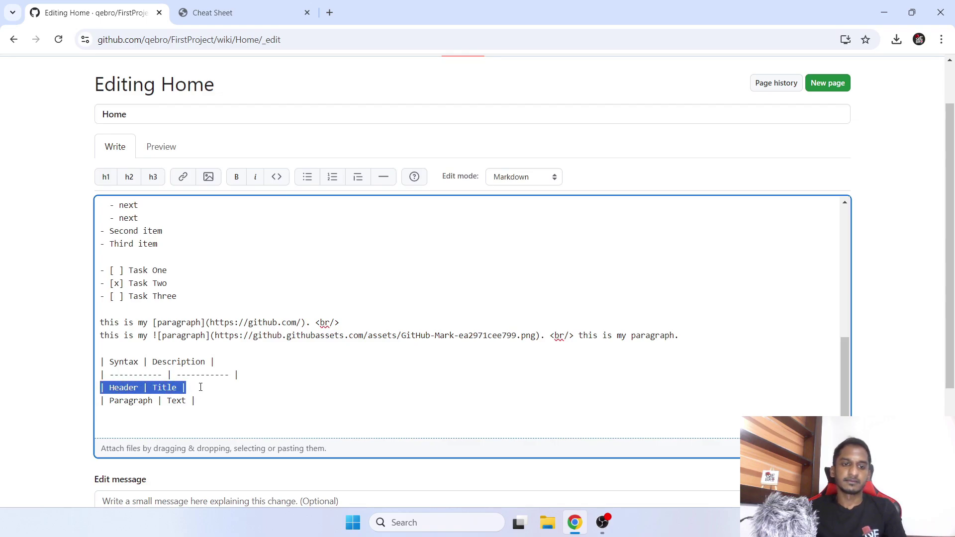
pyautogui.moveTo(103, 401); pyautogui.dragTo(197, 401)
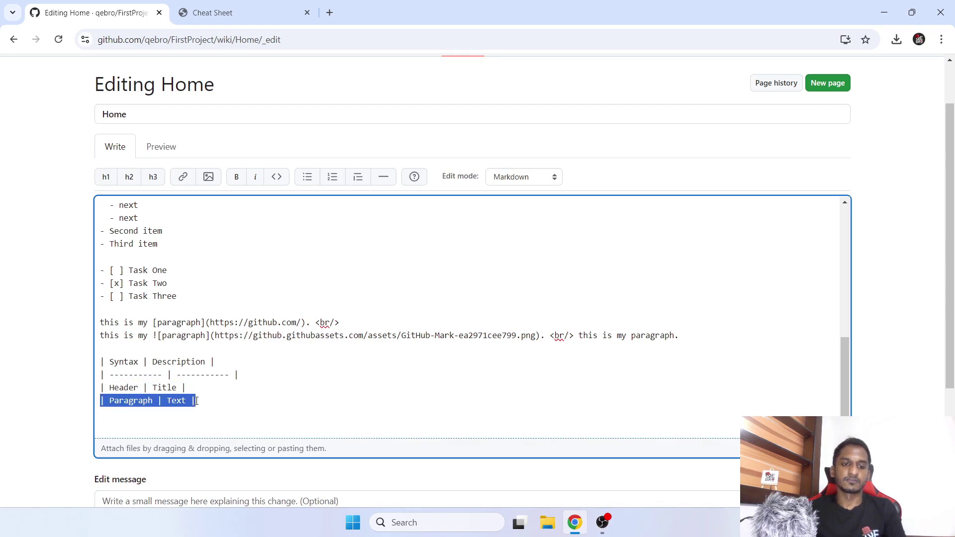
pyautogui.click(100, 382)
pyautogui.doubleClick(124, 388)
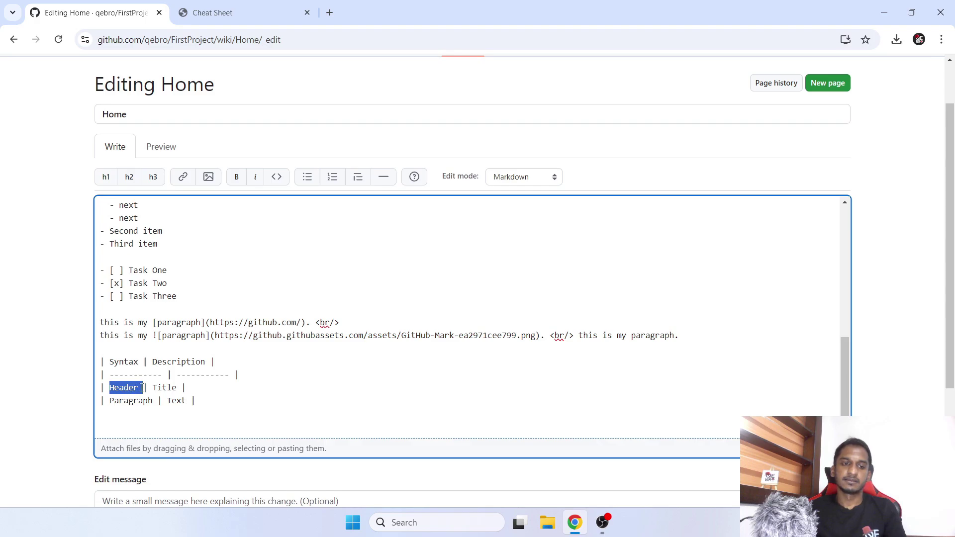
pyautogui.doubleClick(164, 388)
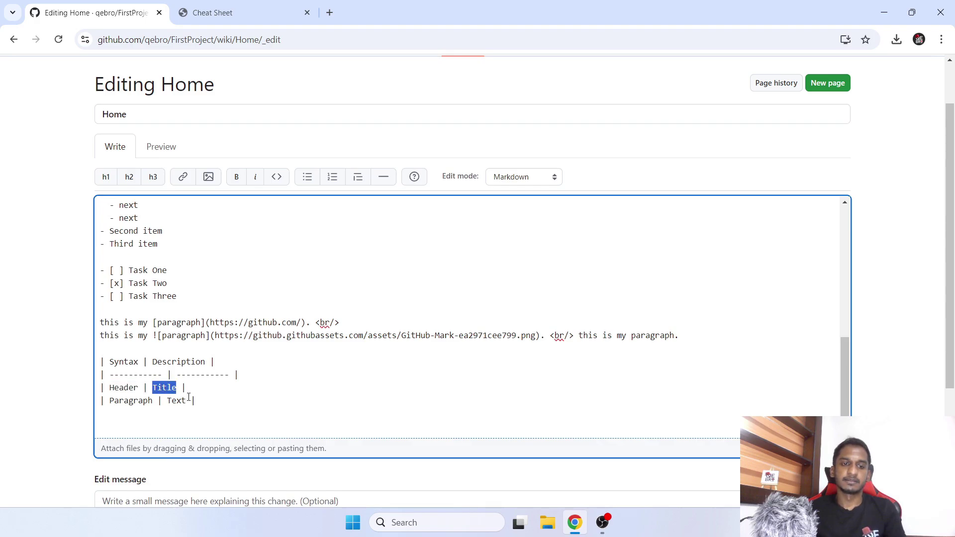
pyautogui.doubleClick(182, 387)
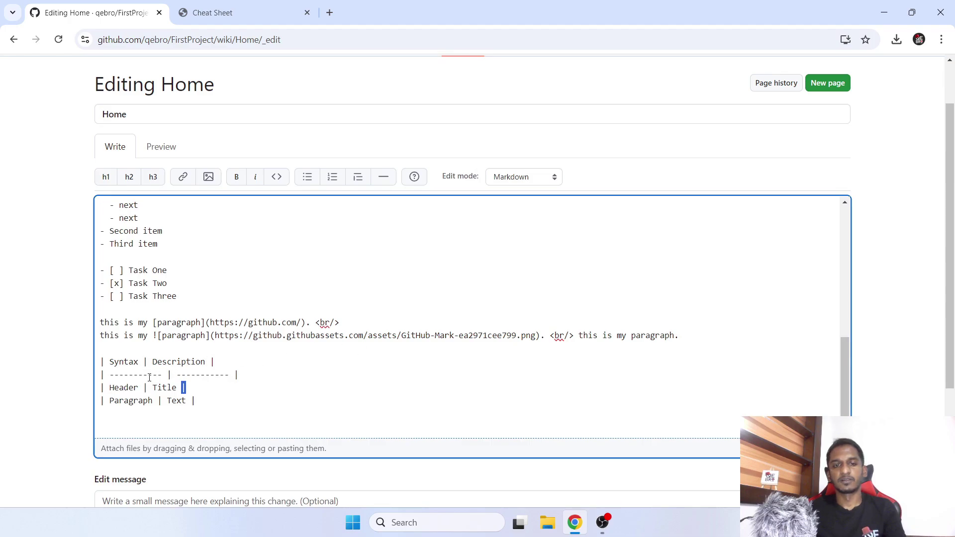
pyautogui.click(216, 422)
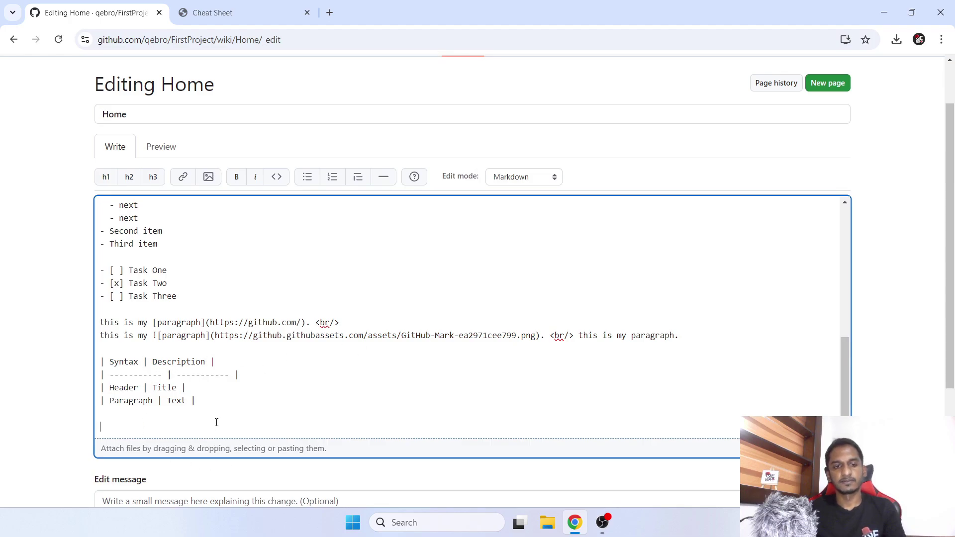
# Preview the wiki page and examine the rendered table's heading row and body cells
pyautogui.click(158, 148)
pyautogui.scroll(-15, 66, 344)
pyautogui.scroll(-4, 66, 344)
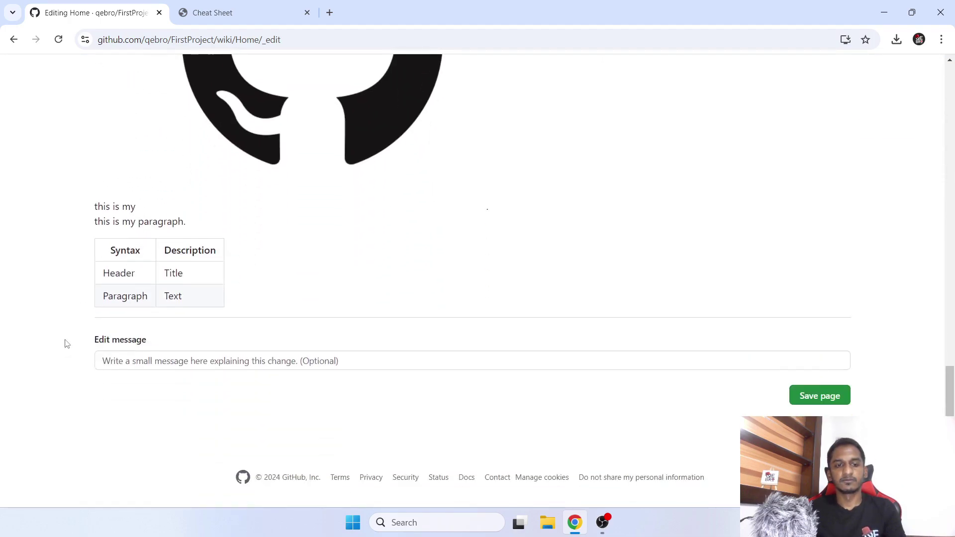
pyautogui.moveTo(110, 250); pyautogui.dragTo(227, 253)
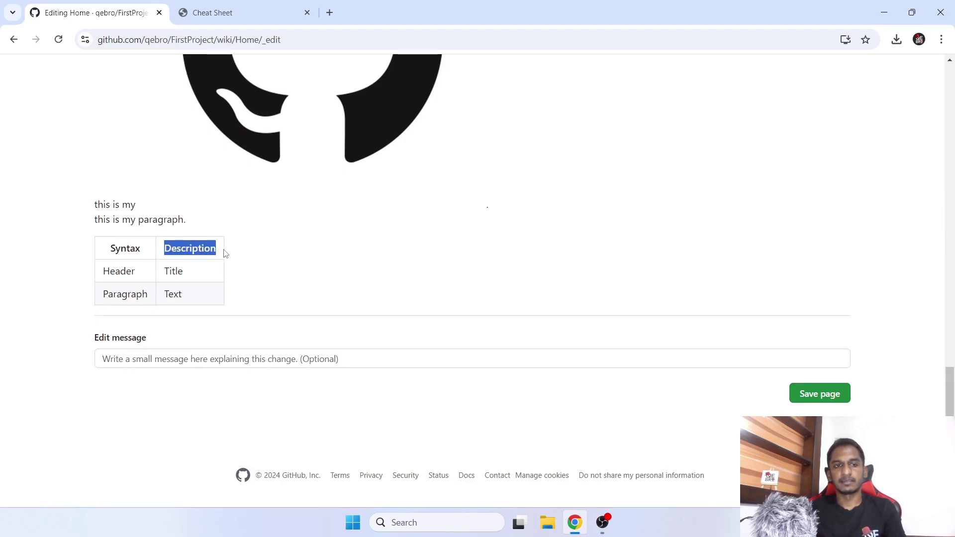
pyautogui.doubleClick(119, 271)
pyautogui.moveTo(122, 294); pyautogui.dragTo(160, 298)
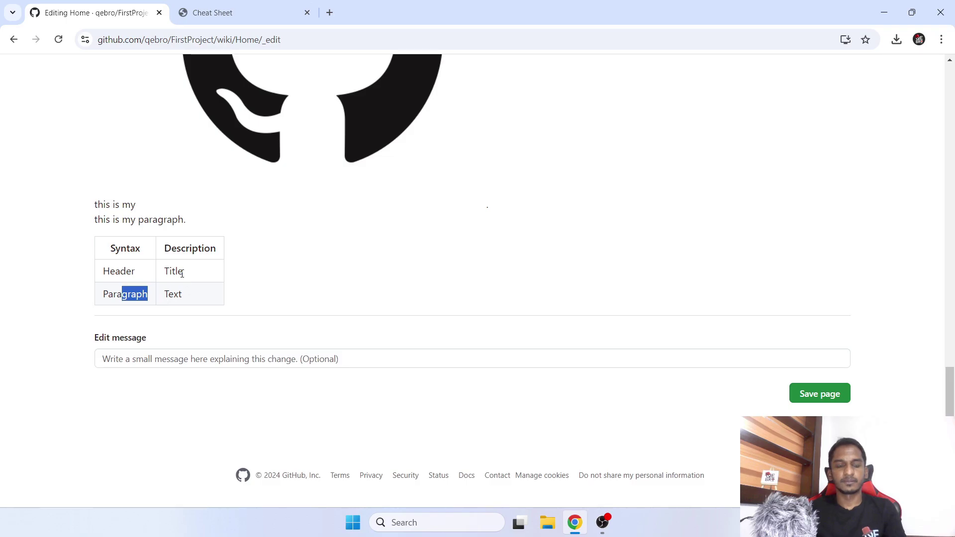
pyautogui.click(190, 274)
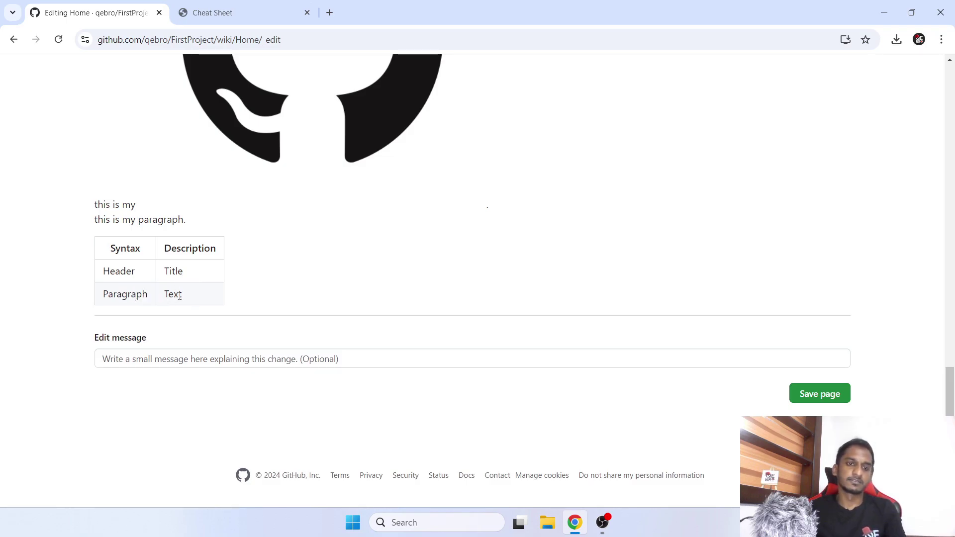
# Return to the page source and duplicate the Header/Title and Paragraph/Text rows directly below the table's last row
pyautogui.scroll(20, 179, 295)
pyautogui.click(116, 98)
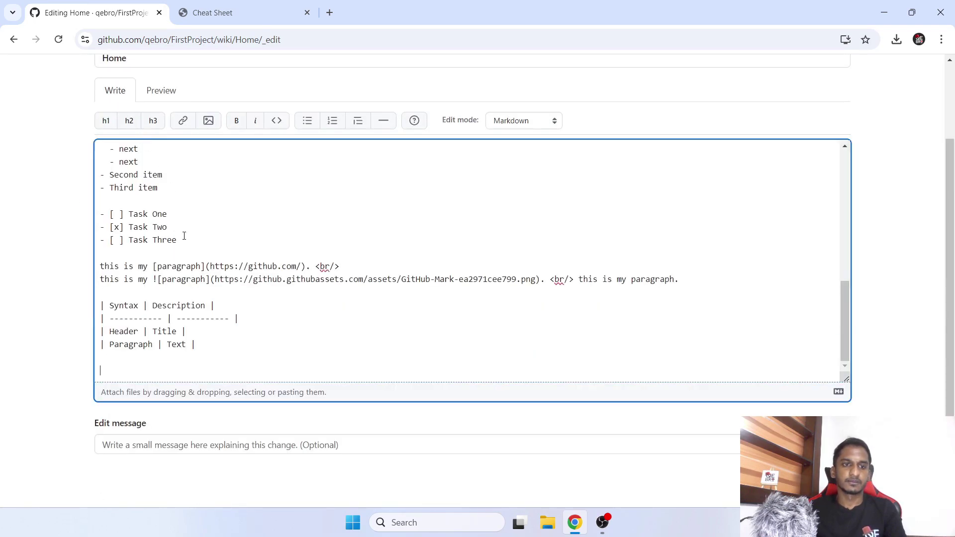
pyautogui.scroll(-2, 184, 236)
pyautogui.moveTo(100, 217); pyautogui.dragTo(230, 226)
pyautogui.hotkey('ctrl', 'c')
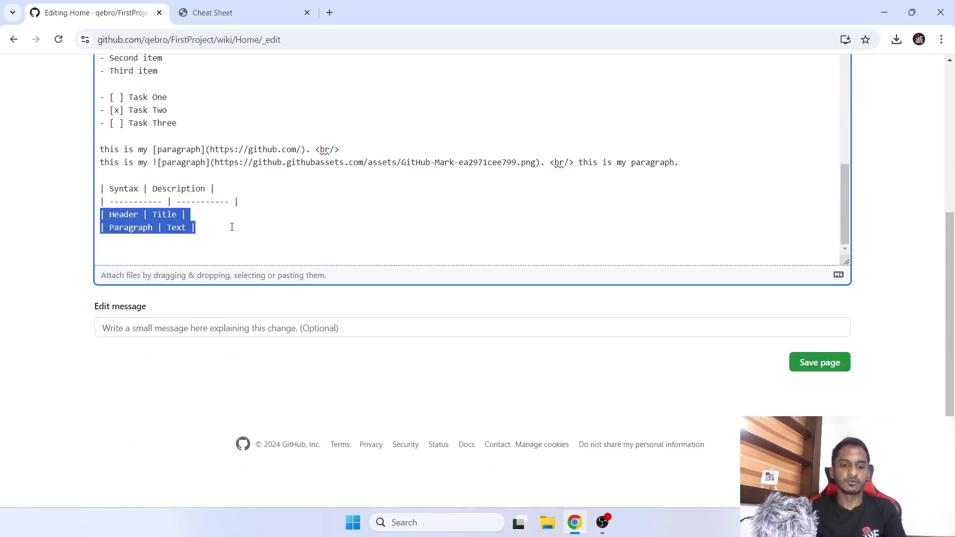
pyautogui.click(233, 227)
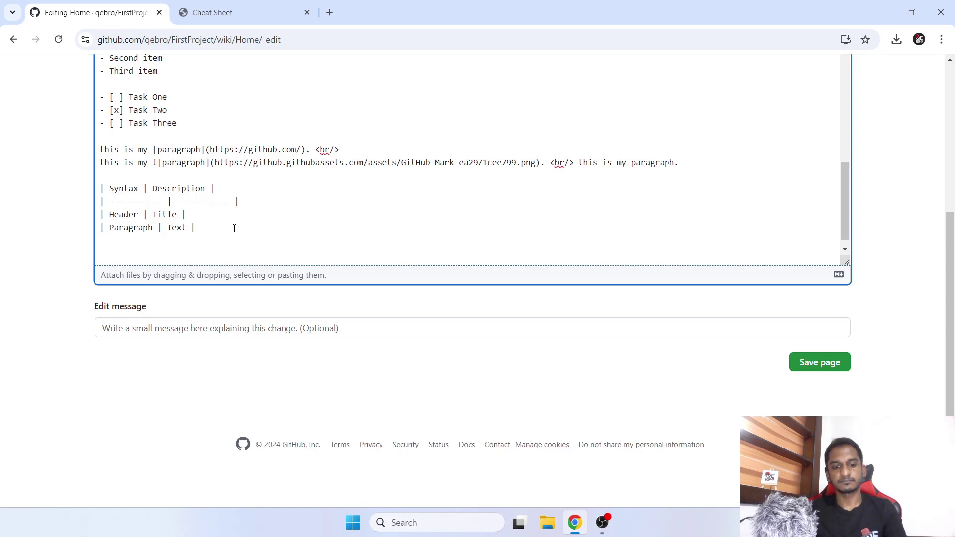
pyautogui.press('Return')
pyautogui.hotkey('ctrl', 'v')
# Preview the page again and check the table's heading row and the duplicated body rows
pyautogui.scroll(5, 114, 360)
pyautogui.click(169, 207)
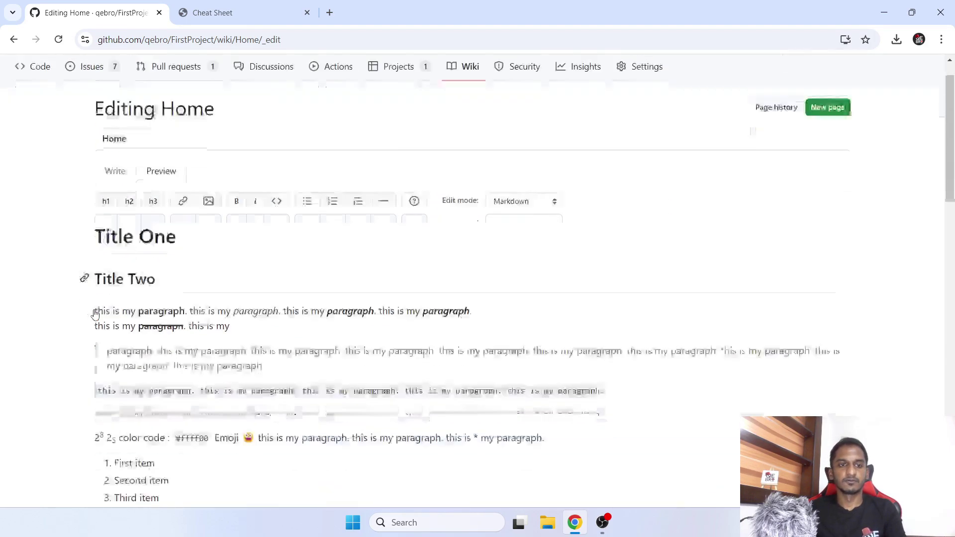
pyautogui.scroll(-15, 96, 314)
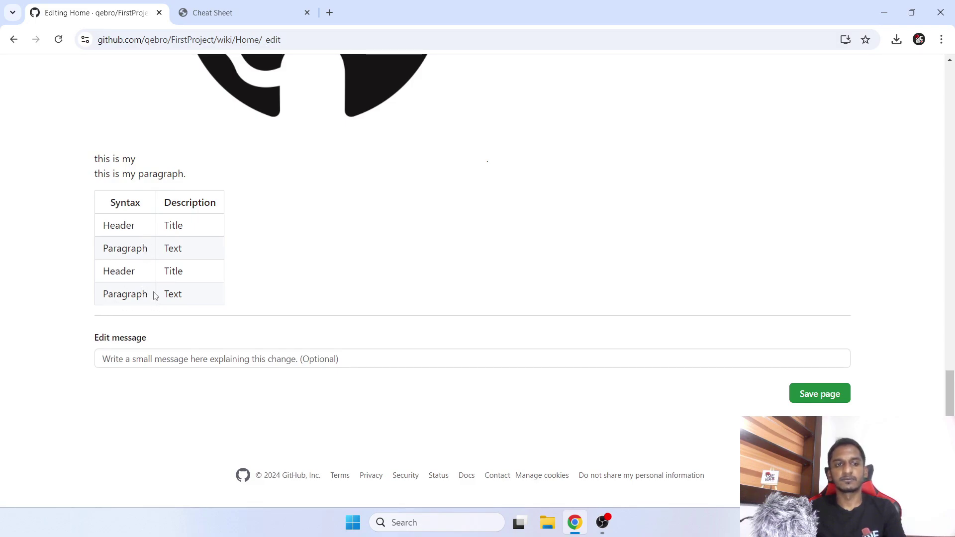
pyautogui.moveTo(112, 202); pyautogui.dragTo(220, 206)
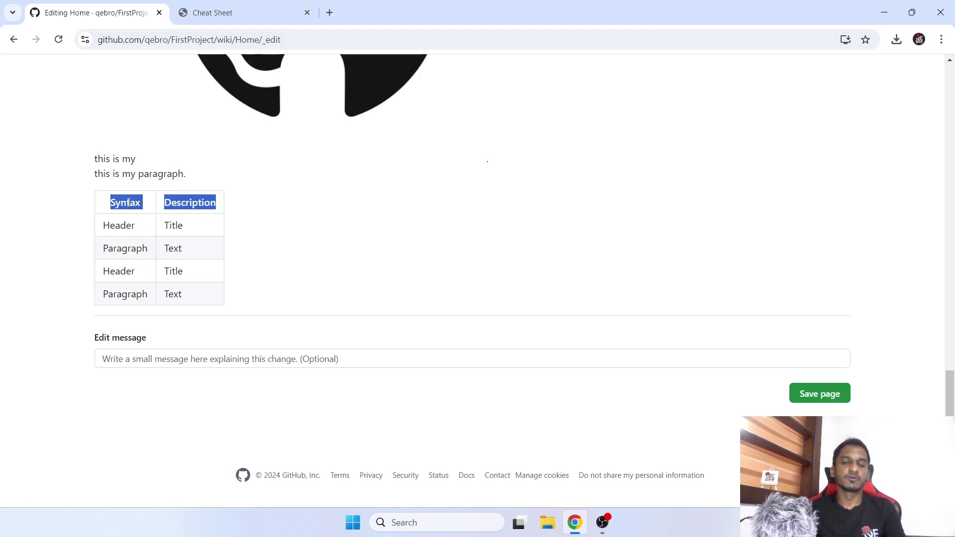
pyautogui.scroll(2, 94, 282)
pyautogui.click(347, 298)
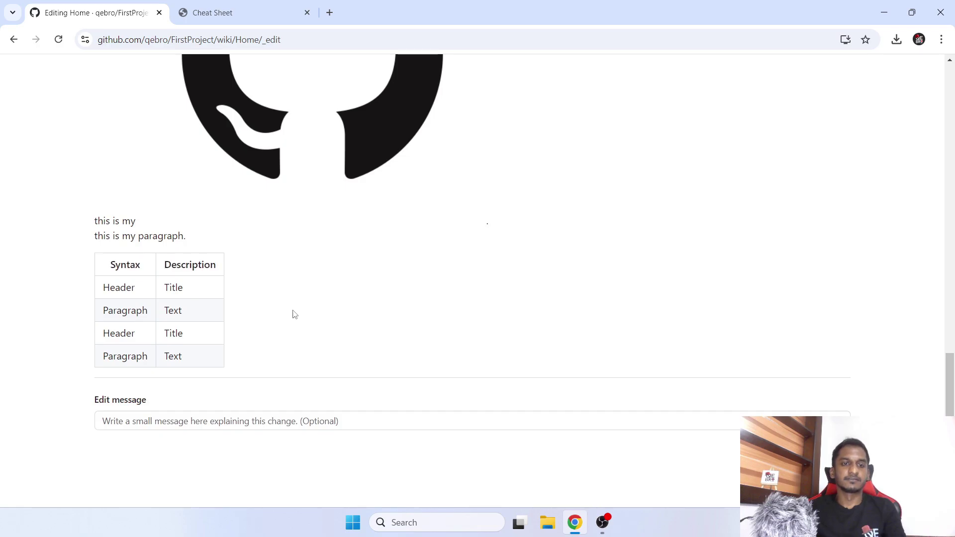
# Return from the preview to the wiki page's source and show the lines below the table
pyautogui.scroll(6, 293, 315)
pyautogui.scroll(10, 293, 314)
pyautogui.click(120, 212)
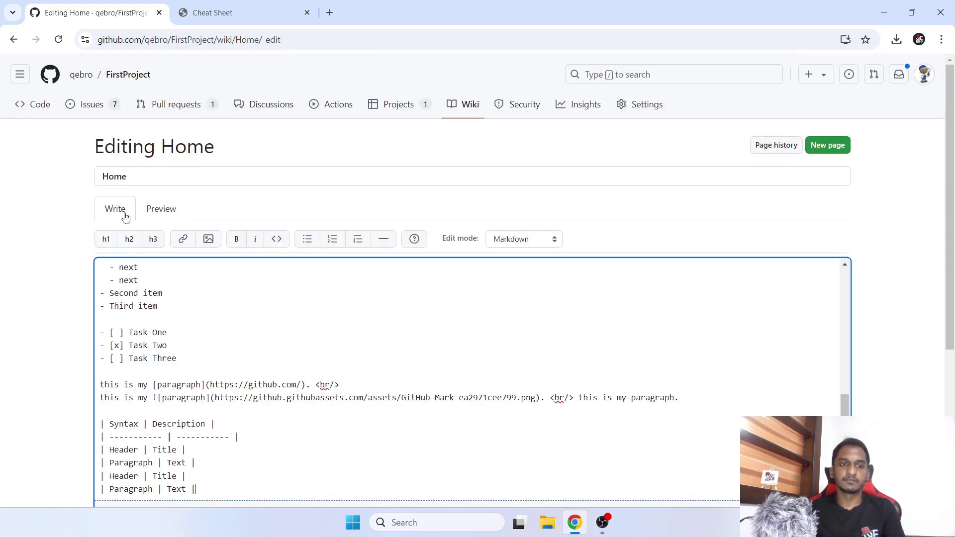
pyautogui.scroll(-5, 334, 345)
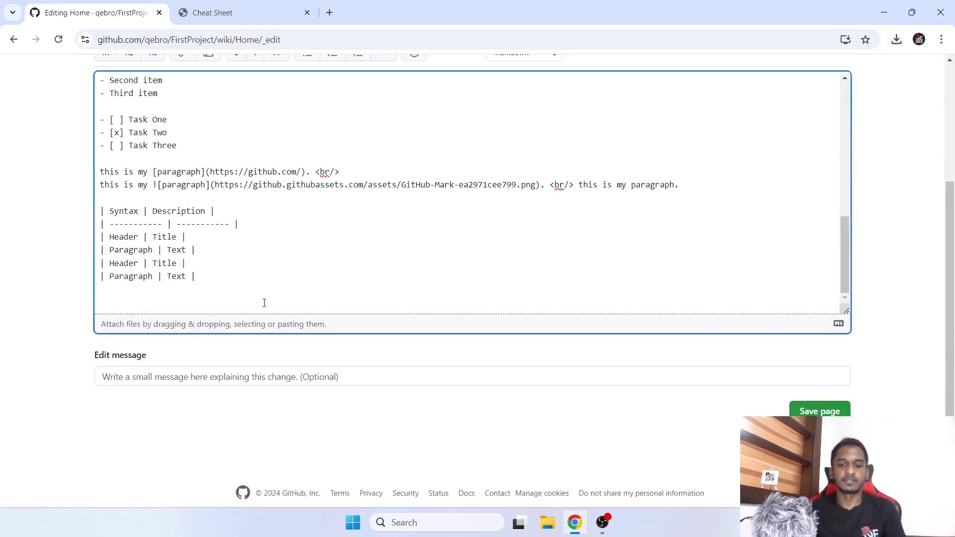
# Examine the cheat sheet's Other section, reading the lines on mentioning people and teams and on referring to issues and PRs
pyautogui.click(219, 12)
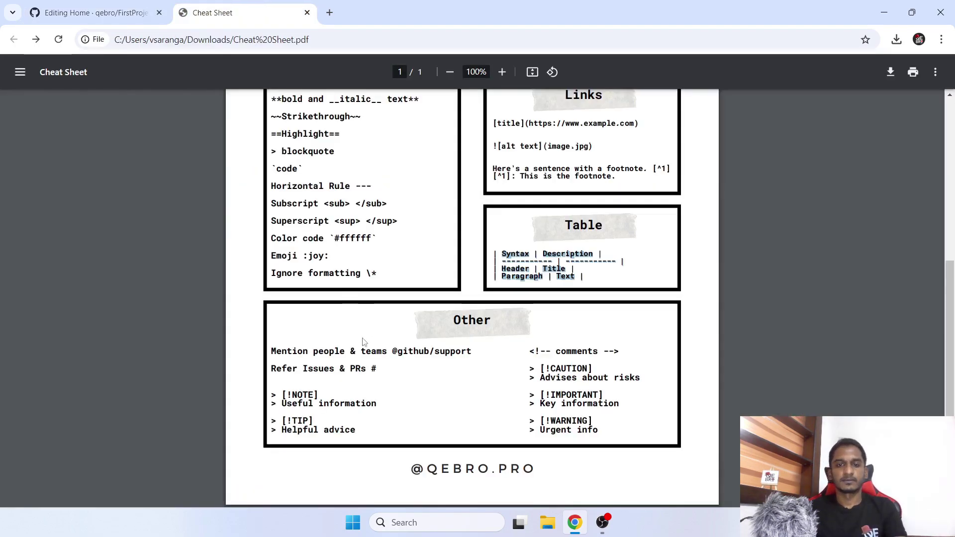
pyautogui.click(366, 389)
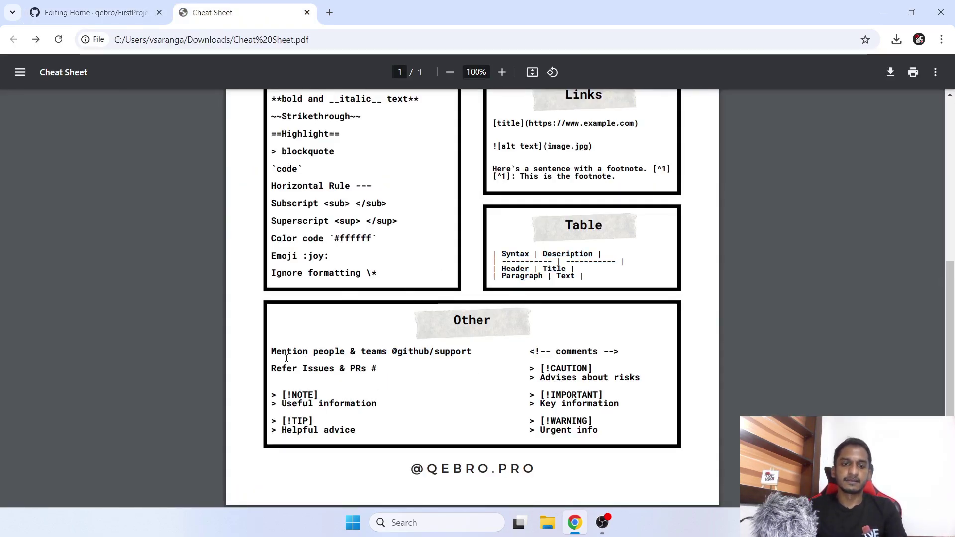
pyautogui.moveTo(271, 352); pyautogui.dragTo(387, 348)
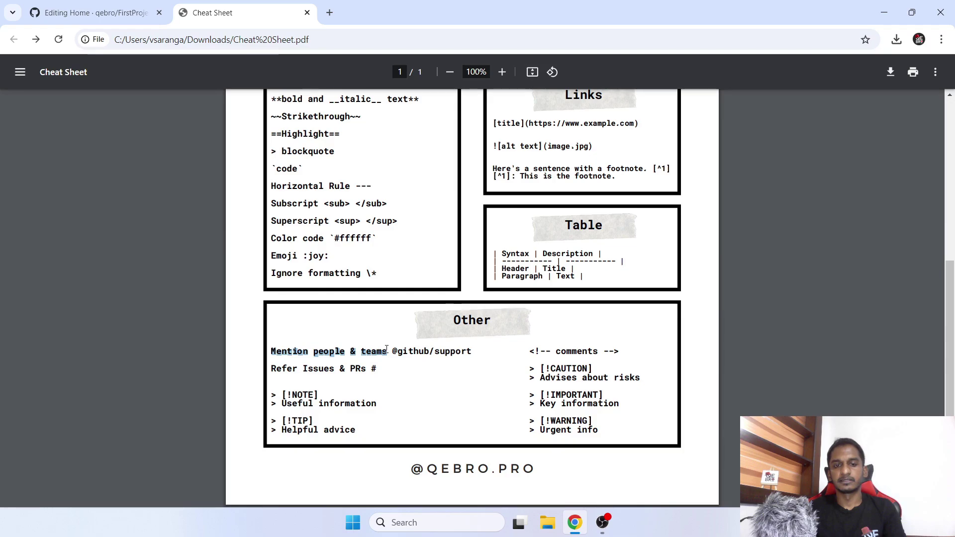
pyautogui.click(389, 350)
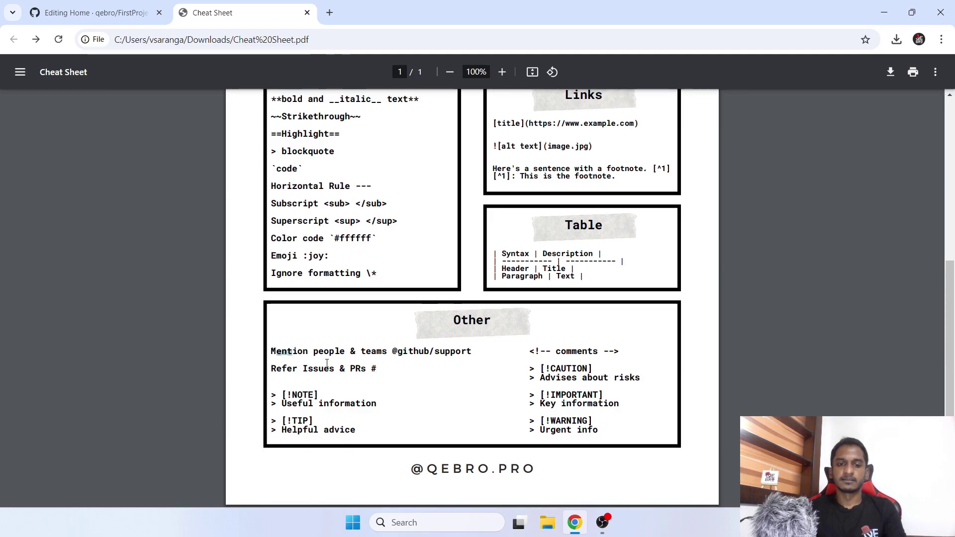
pyautogui.moveTo(272, 351); pyautogui.dragTo(341, 366)
pyautogui.click(397, 377)
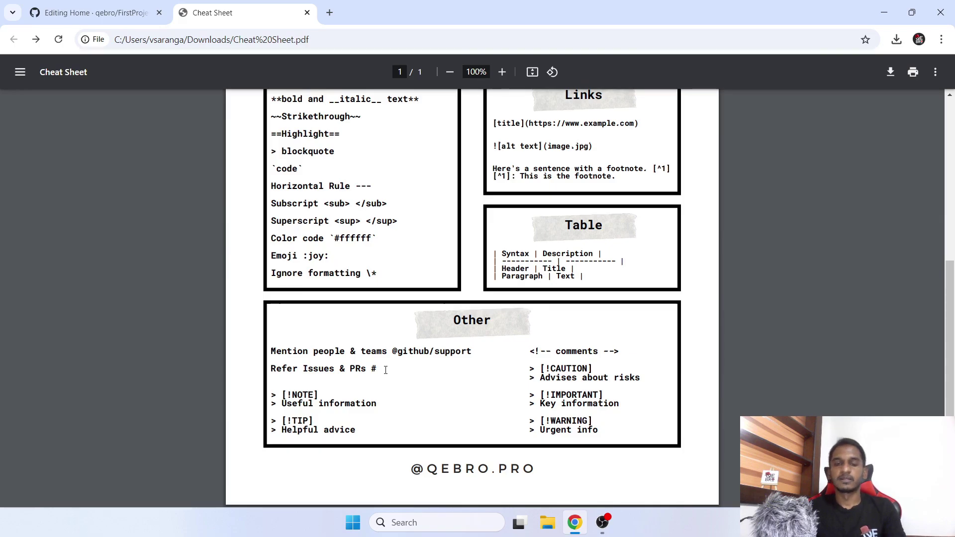
# Try to mention a collaborator with @ on a new line below the wiki page's table
pyautogui.click(81, 4)
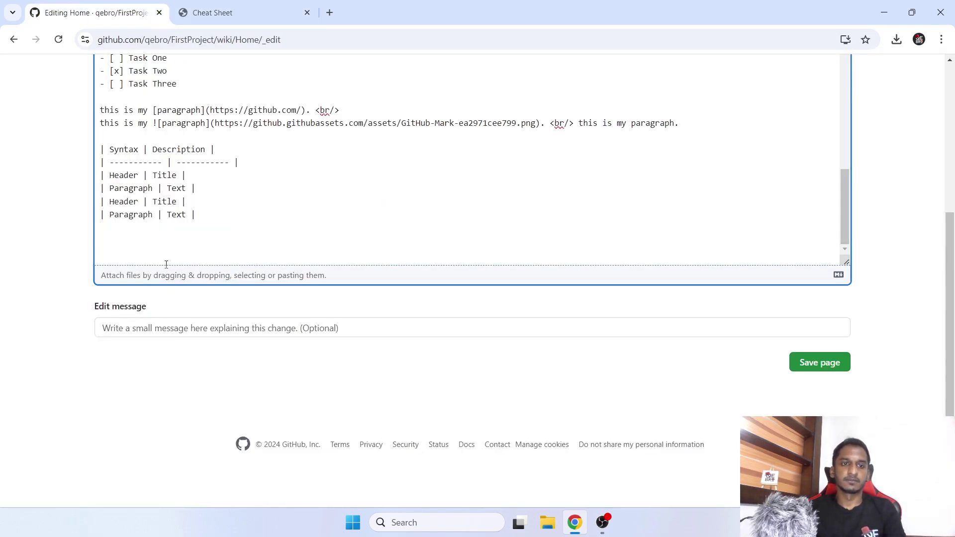
pyautogui.press('Return')
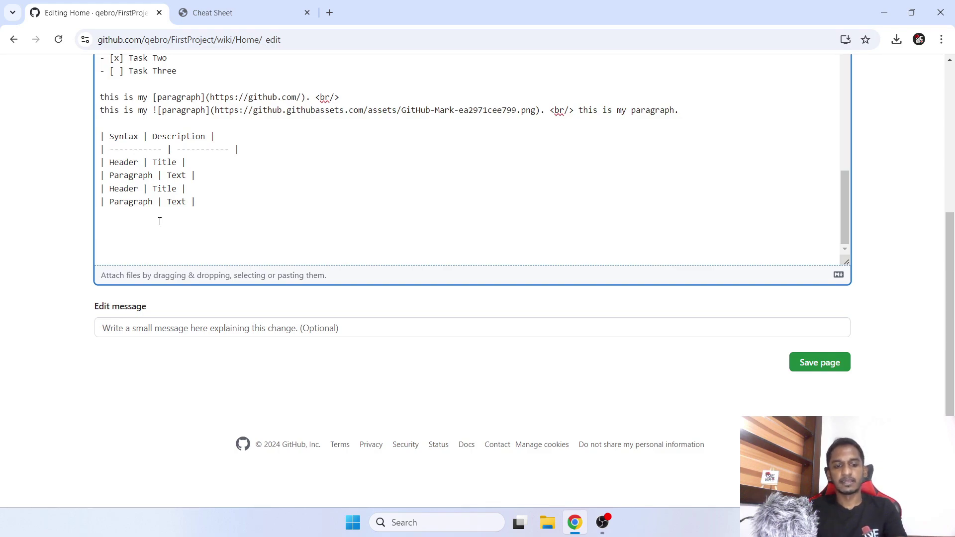
pyautogui.write('@vim')
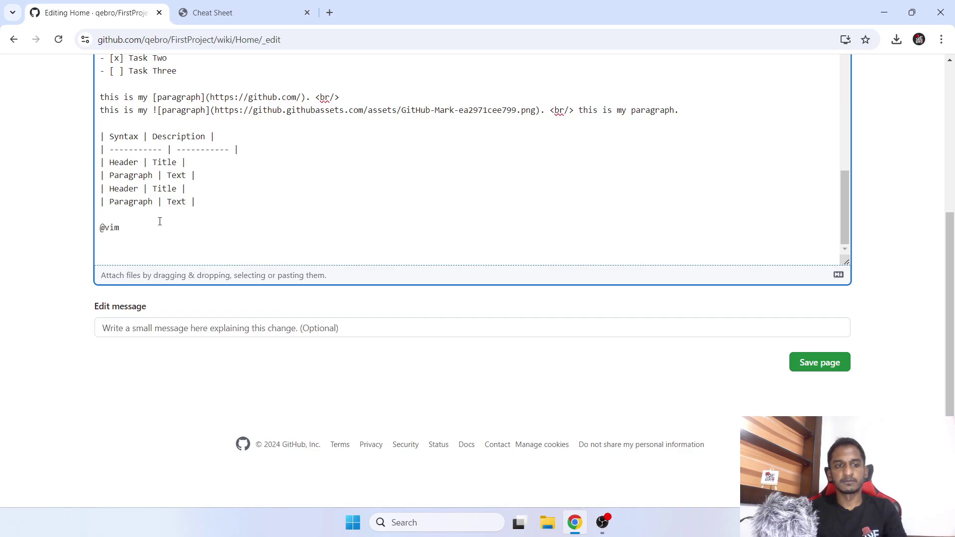
pyautogui.press('BackSpace')
pyautogui.press('BackSpace')
pyautogui.press('BackSpace')
pyautogui.press('BackSpace')
# Open the repository's issues in a new tab and open the issue "item 3"
pyautogui.scroll(5, 25, 213)
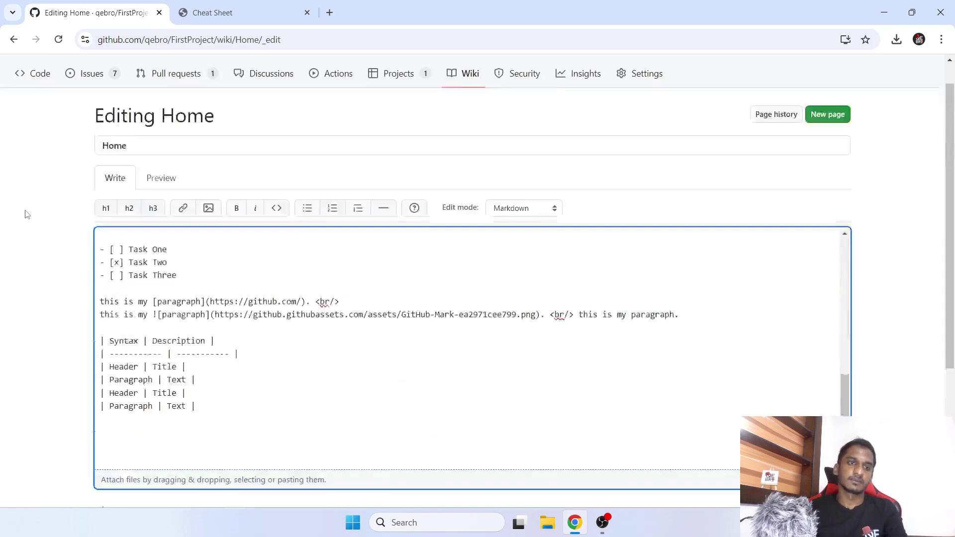
pyautogui.keyDown('ctrl'); pyautogui.keyDown('shift'); pyautogui.click(101, 108); pyautogui.keyUp('shift'); pyautogui.keyUp('ctrl')
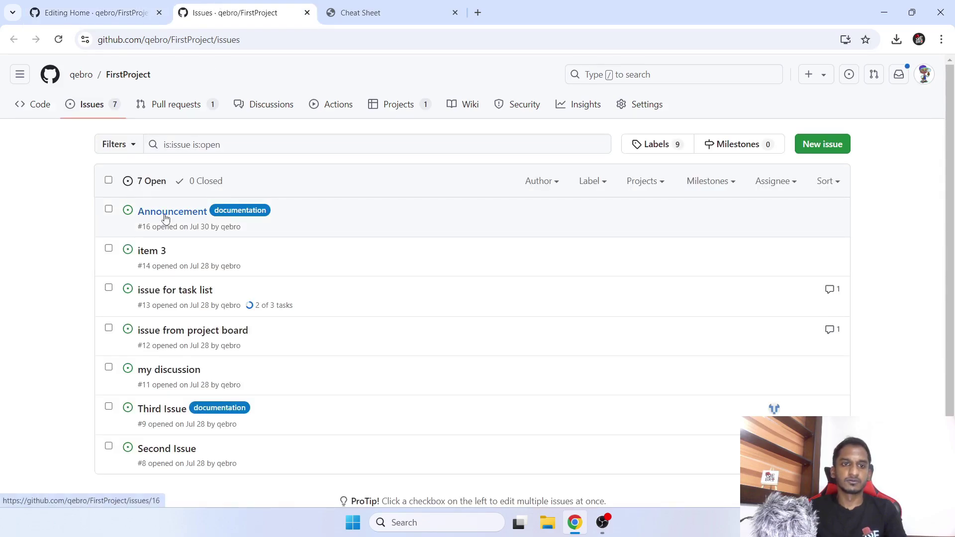
pyautogui.click(145, 252)
pyautogui.scroll(-5, 96, 264)
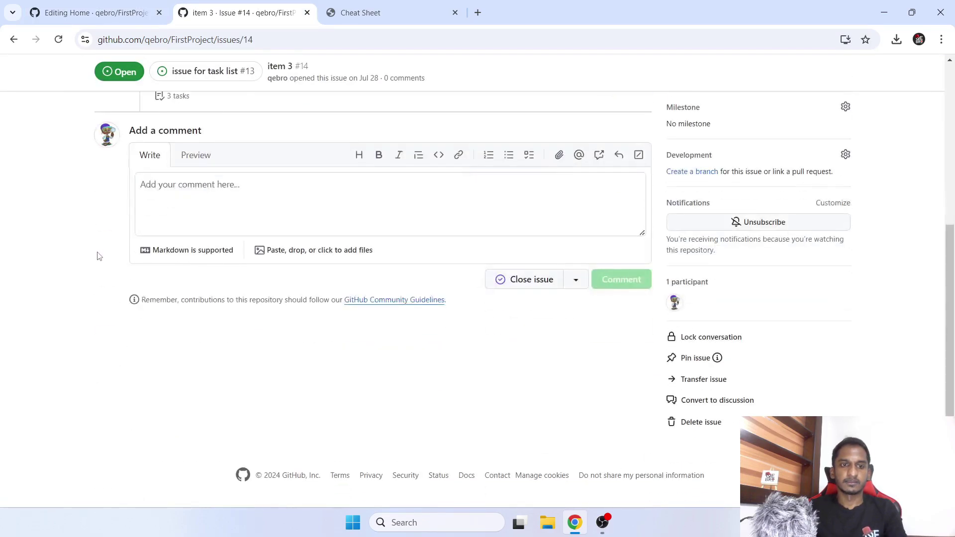
pyautogui.scroll(3, 155, 313)
pyautogui.click(187, 378)
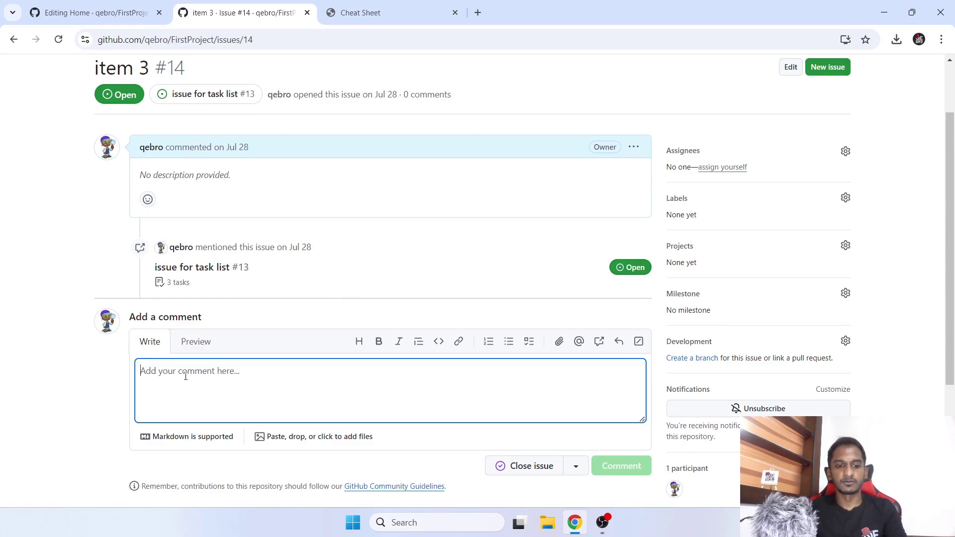
pyautogui.write('@')
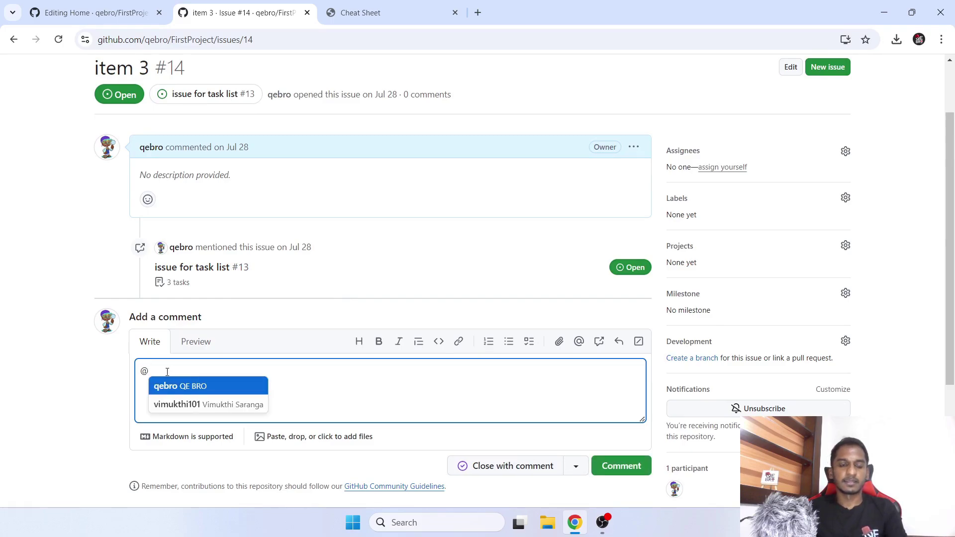
pyautogui.click(183, 403)
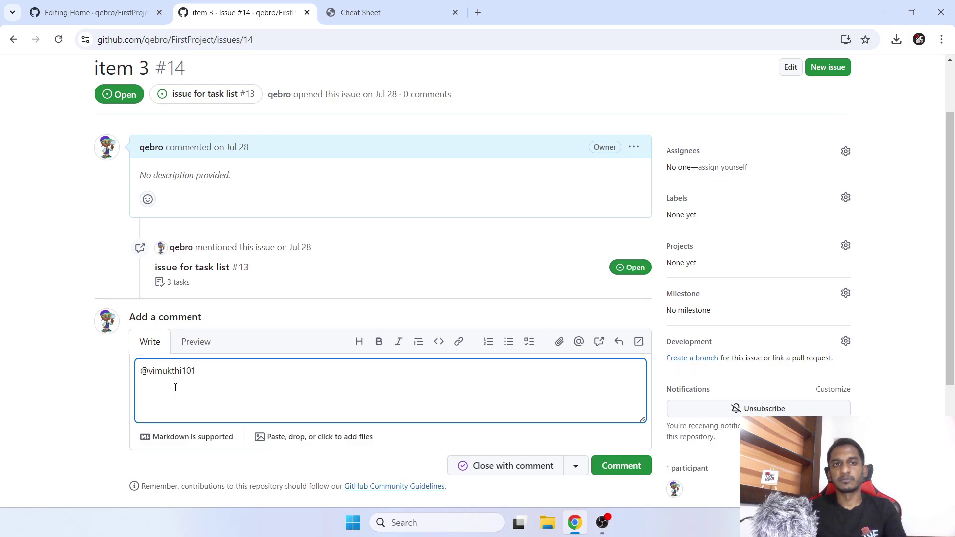
# Recheck the end of the wiki source, then examine the cheat sheet's "Refer Issues & PRs #" line
pyautogui.click(123, 6)
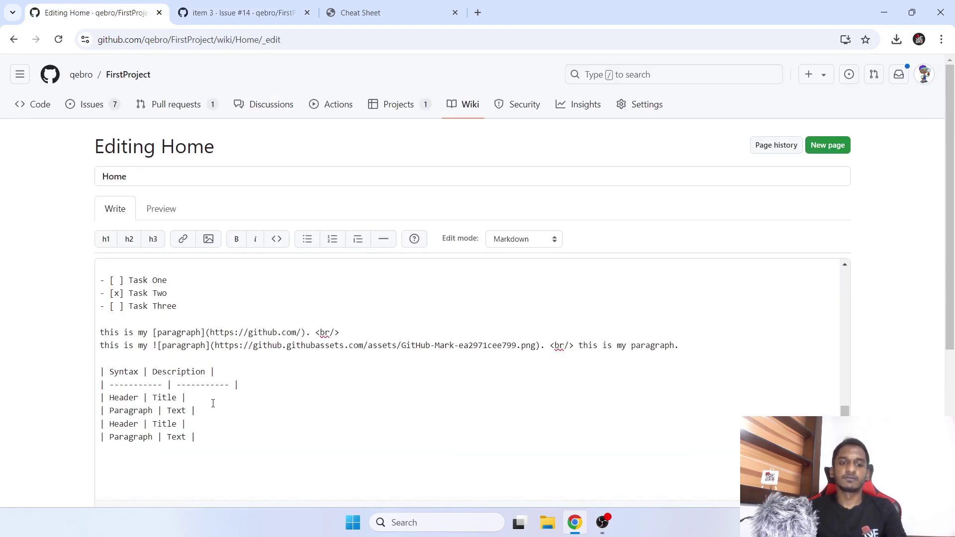
pyautogui.scroll(-3, 213, 402)
pyautogui.click(157, 344)
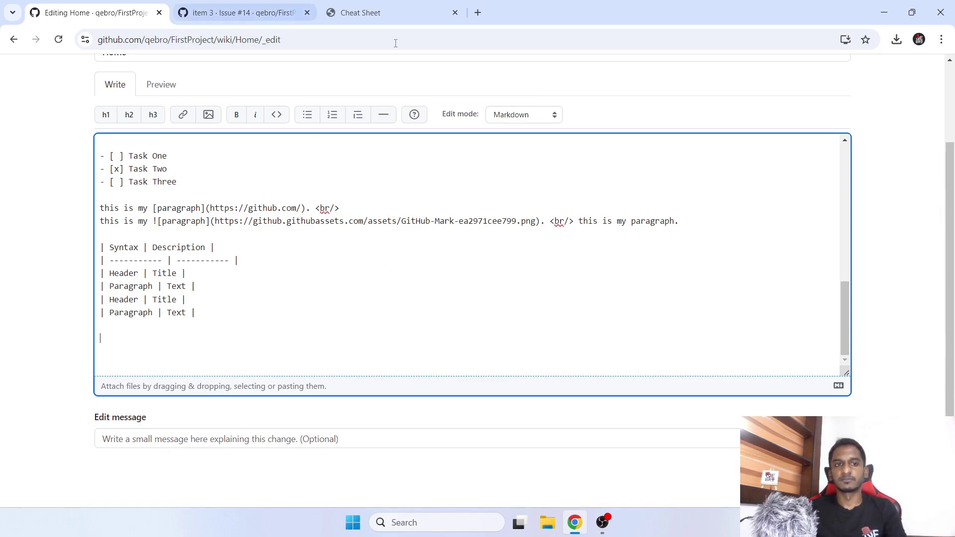
pyautogui.hotkey('ctrl', 'Tab')
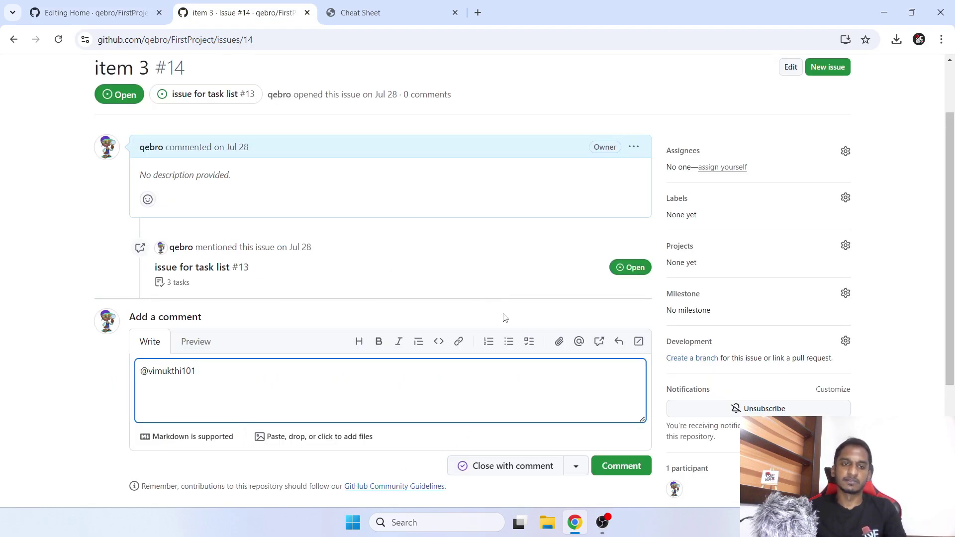
pyautogui.hotkey('ctrl', 'Tab')
pyautogui.moveTo(271, 368); pyautogui.dragTo(376, 368)
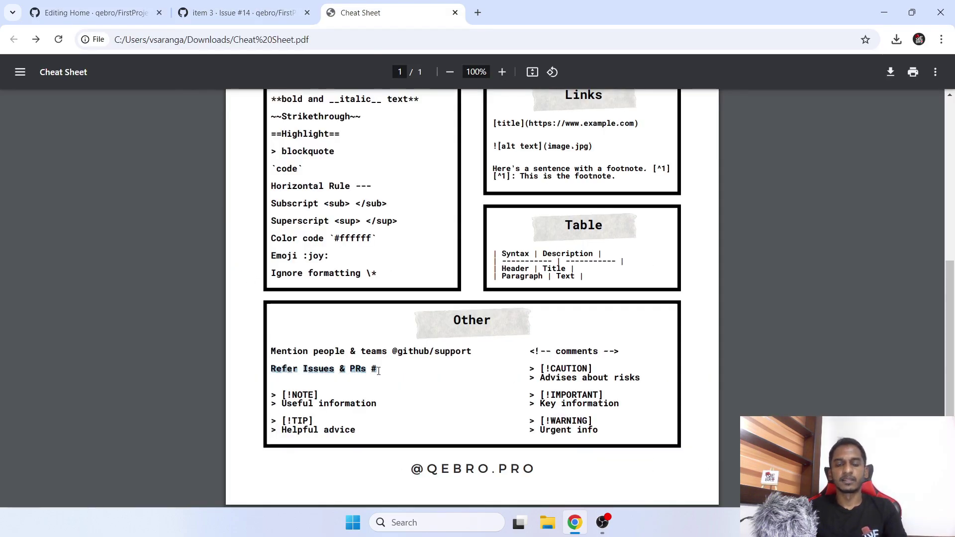
# Reference pull request #25, "Rename firstHtmlPage to index.html", on a new line of the "item 3" comment and post the comment
pyautogui.click(236, 6)
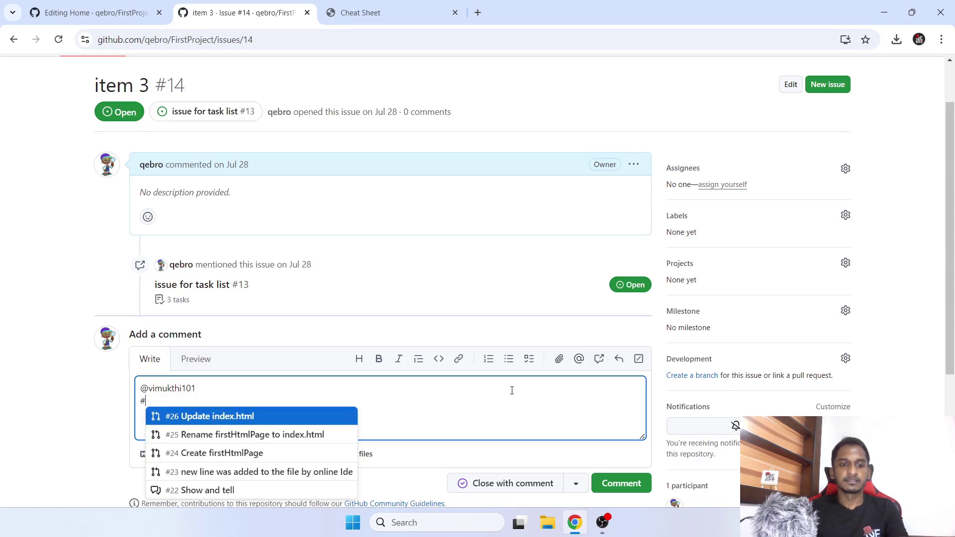
pyautogui.scroll(-1, 512, 390)
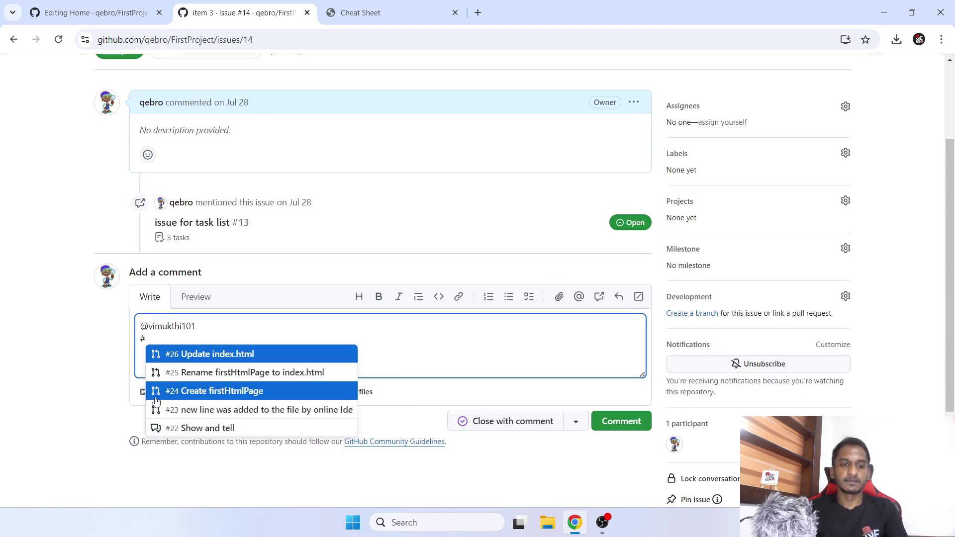
pyautogui.click(159, 373)
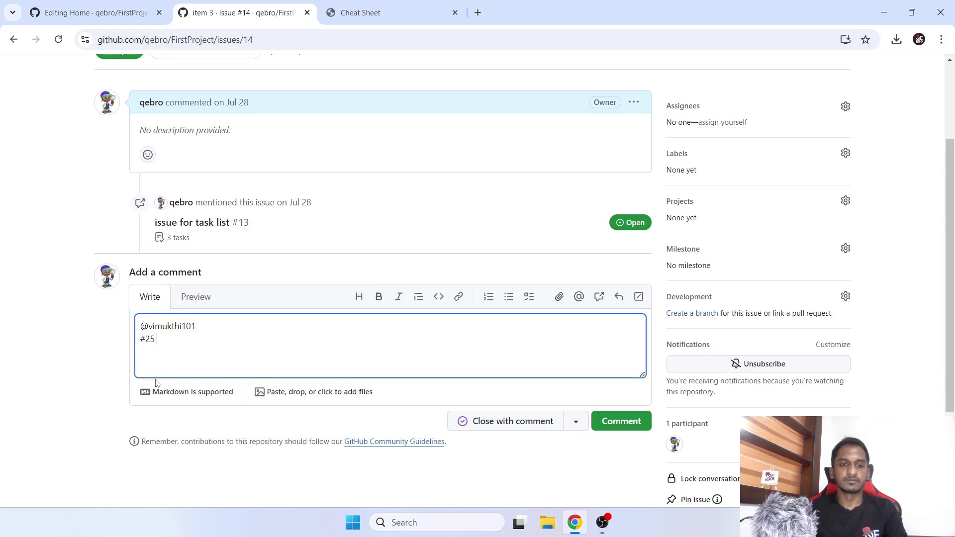
pyautogui.click(614, 423)
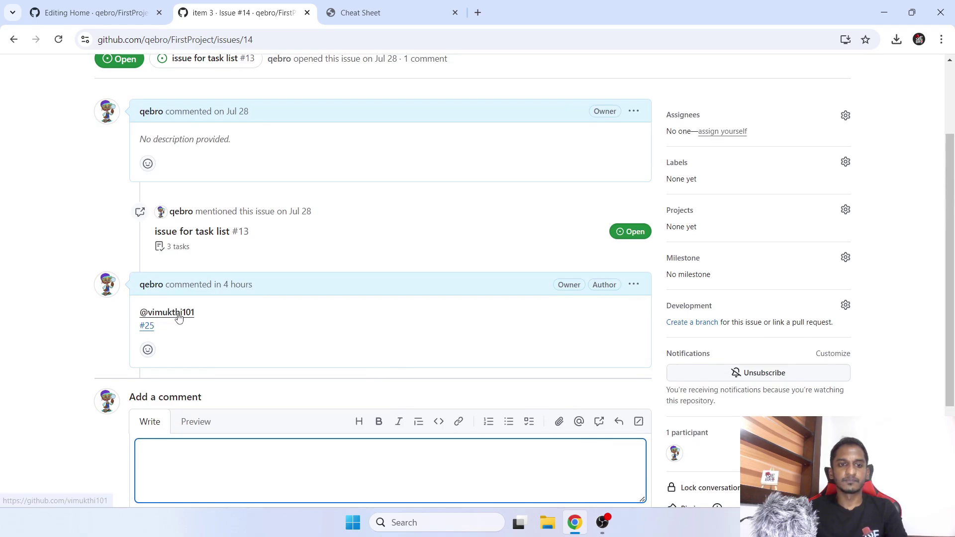
# Check the posted mention, open the linked pull request #25 in a new tab to inspect its address, and close that tab
pyautogui.moveTo(179, 317)
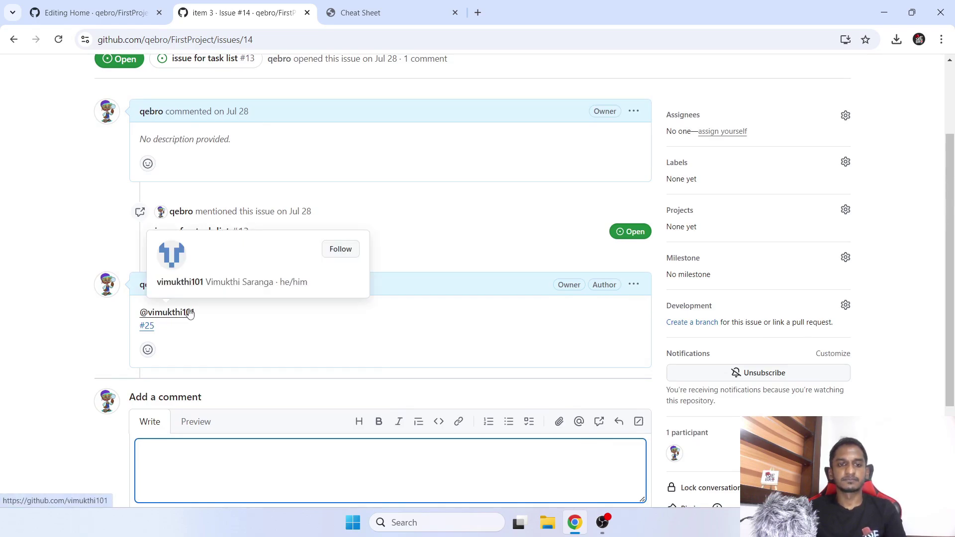
pyautogui.middleClick(208, 58)
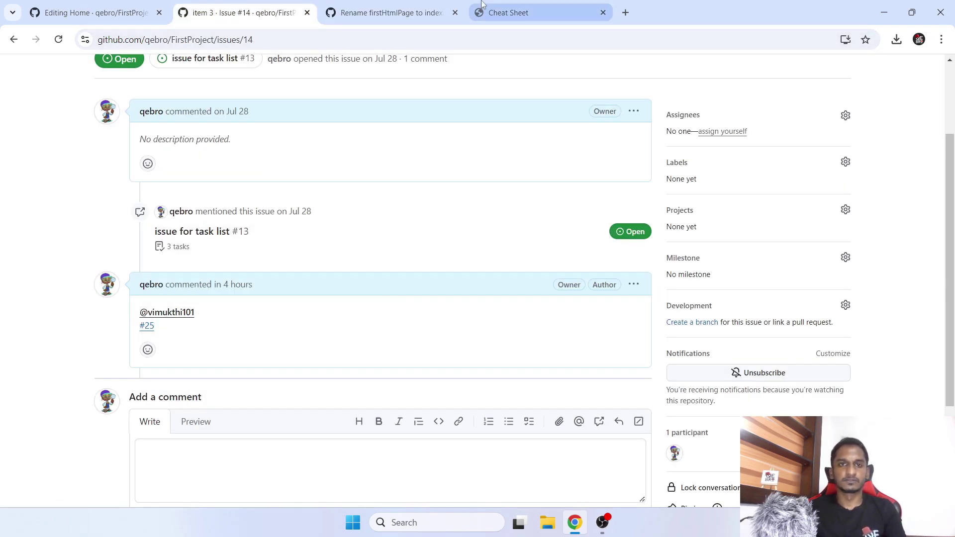
pyautogui.middleClick(147, 328)
pyautogui.click(396, 11)
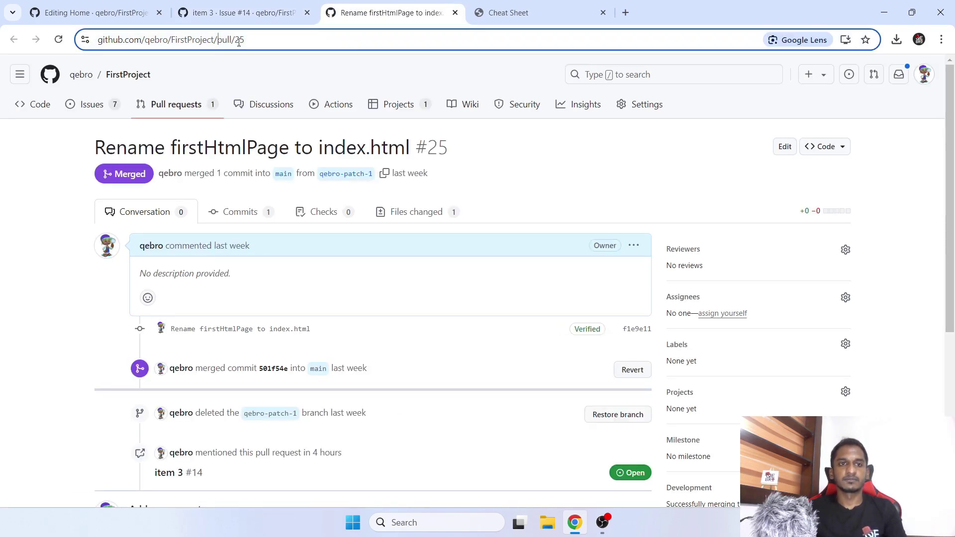
pyautogui.moveTo(239, 42); pyautogui.dragTo(332, 61)
pyautogui.click(455, 12)
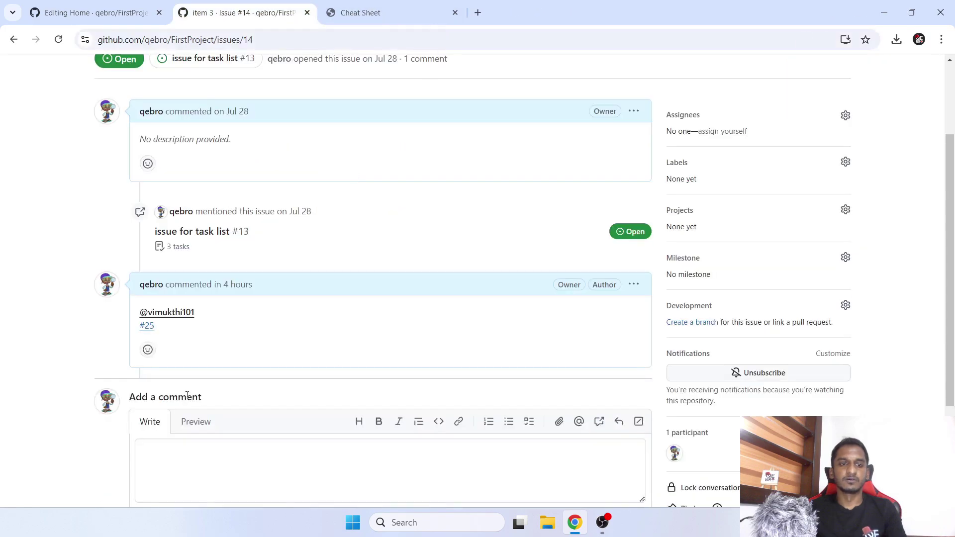
# Compare the comment's #25 reference with the issue number in the "item 3" page's address and title
pyautogui.moveTo(134, 332); pyautogui.dragTo(158, 333)
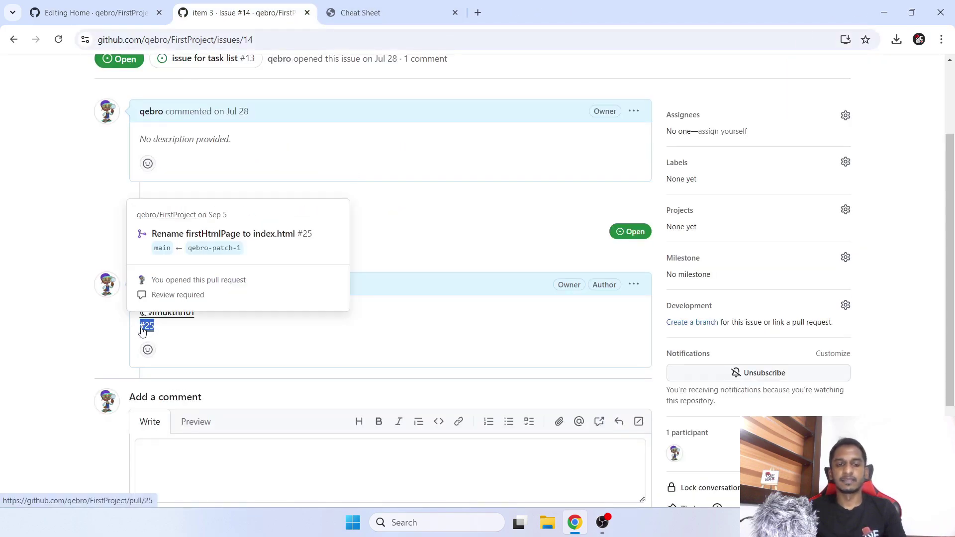
pyautogui.click(322, 364)
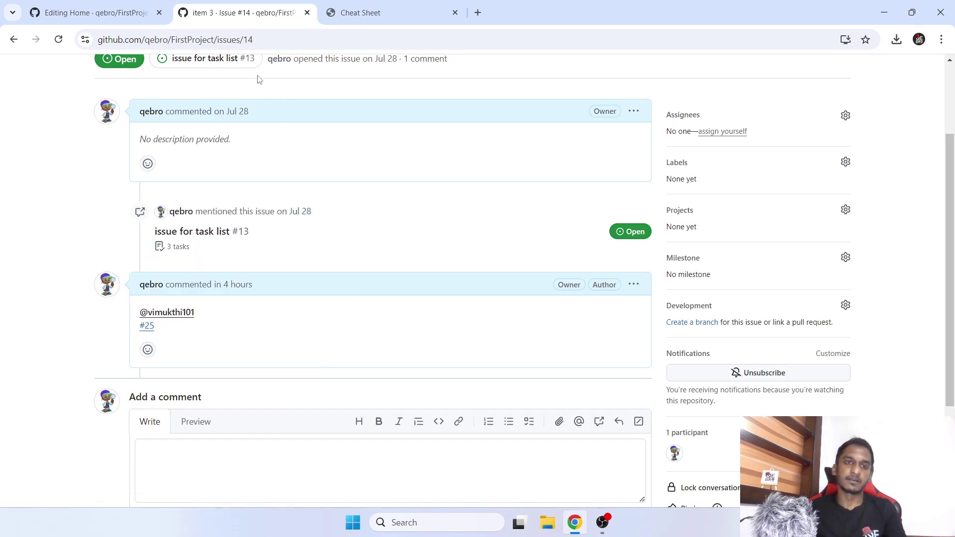
pyautogui.doubleClick(247, 39)
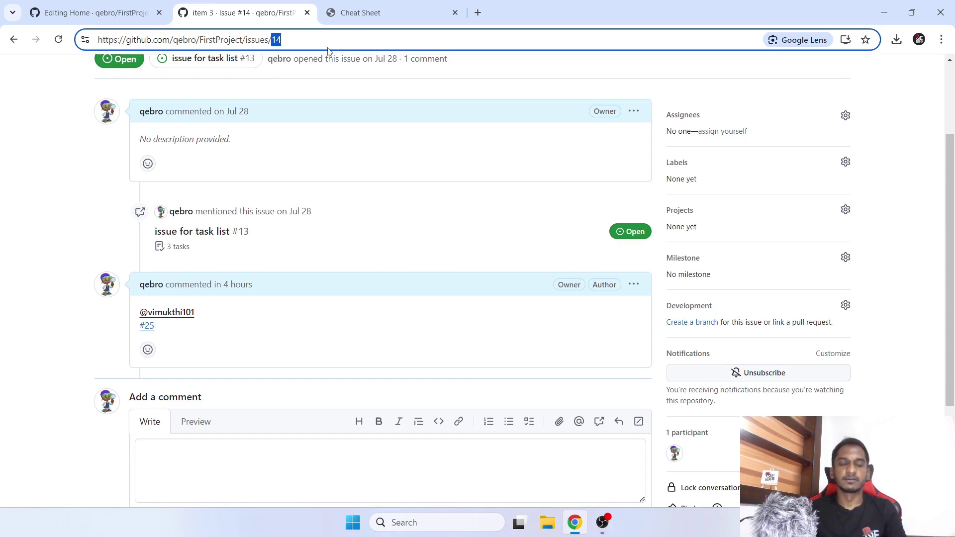
pyautogui.scroll(3, 317, 106)
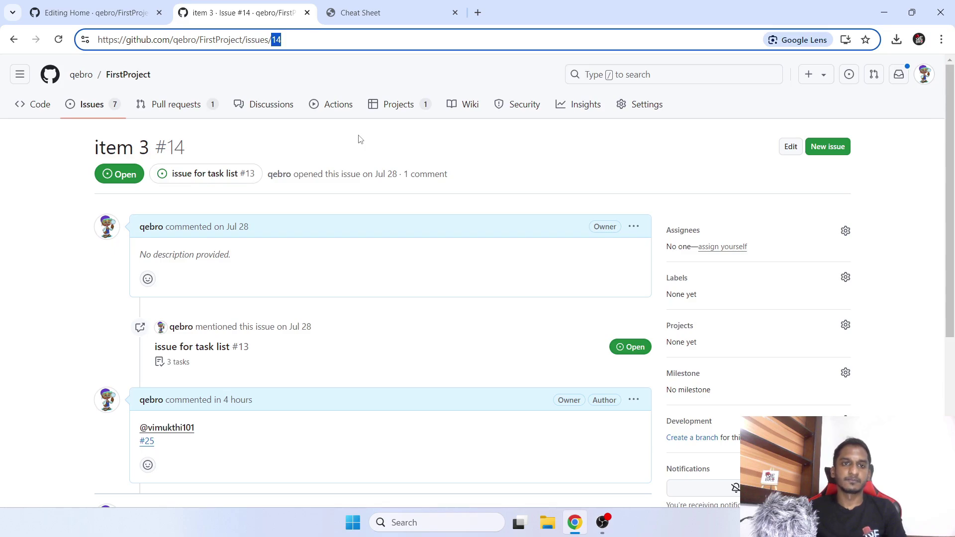
# Return to the wiki page's source and examine the "# Title One" heading line at its start
pyautogui.click(95, 13)
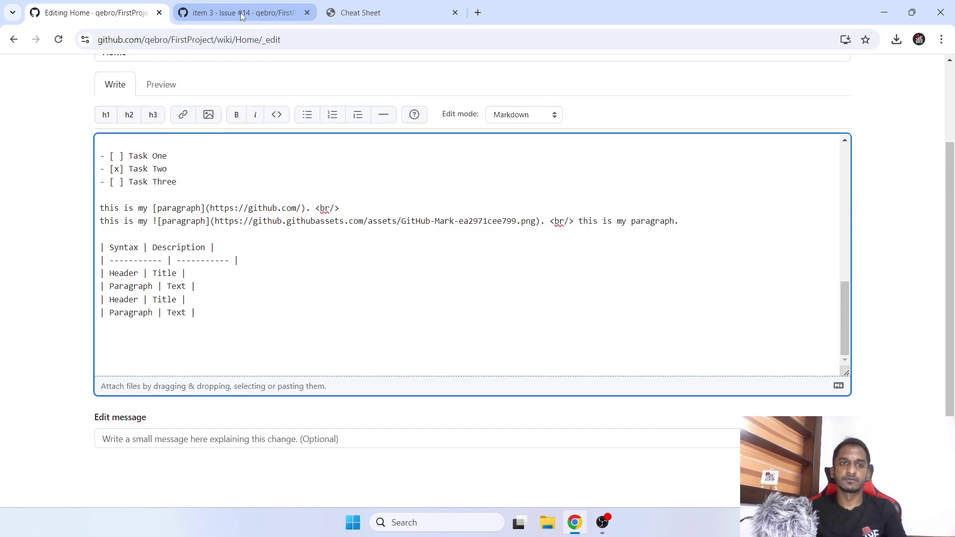
pyautogui.scroll(10, 207, 255)
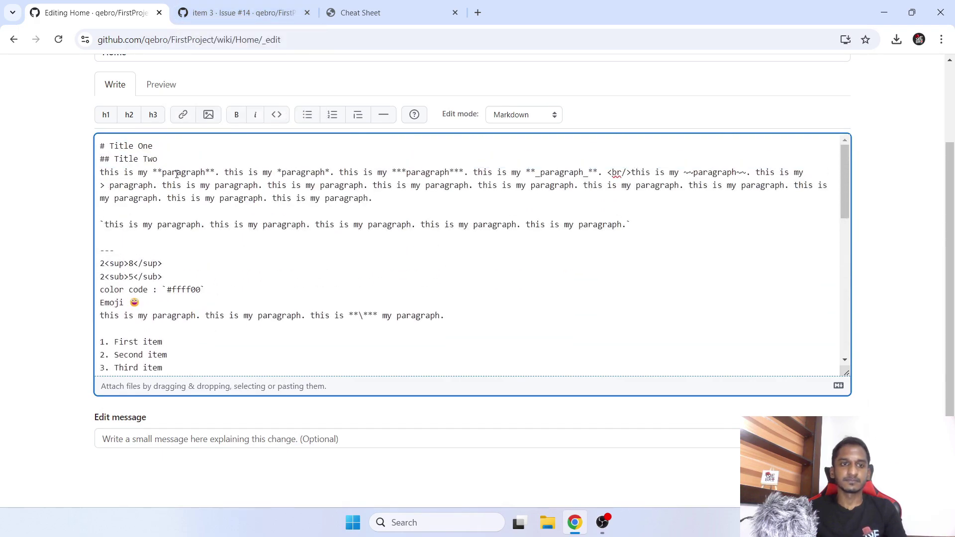
pyautogui.moveTo(101, 146); pyautogui.dragTo(187, 144)
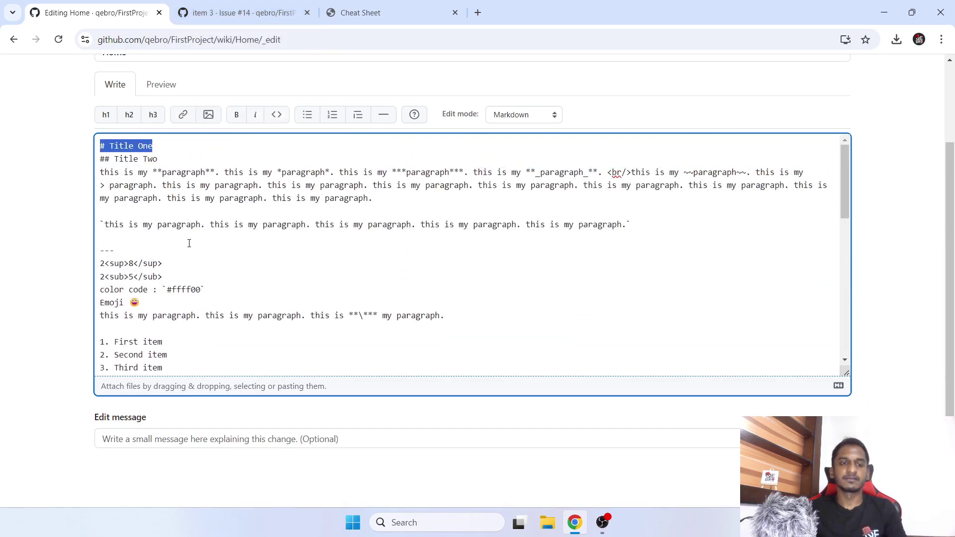
# Look over the end of the wiki page source, then close the "item 3" issue tab
pyautogui.scroll(-10, 193, 288)
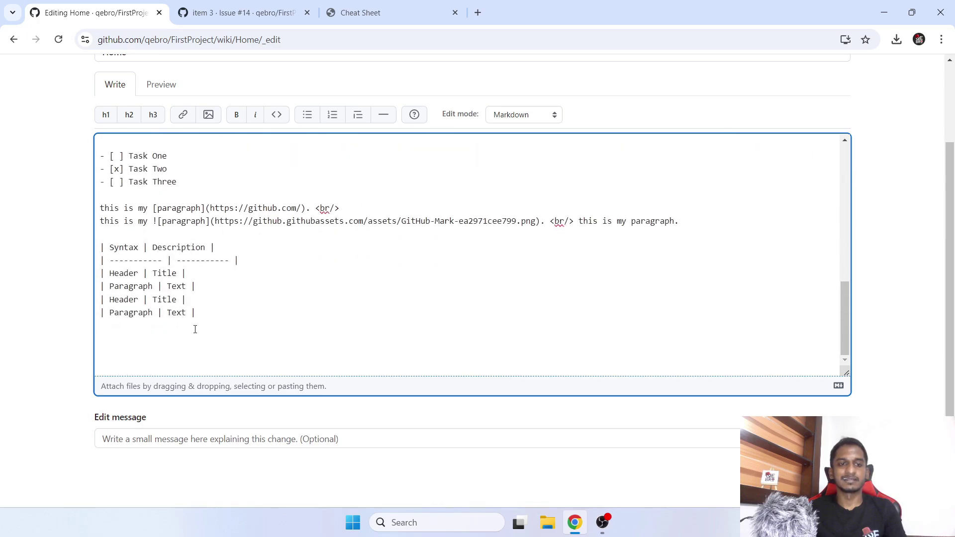
pyautogui.click(242, 12)
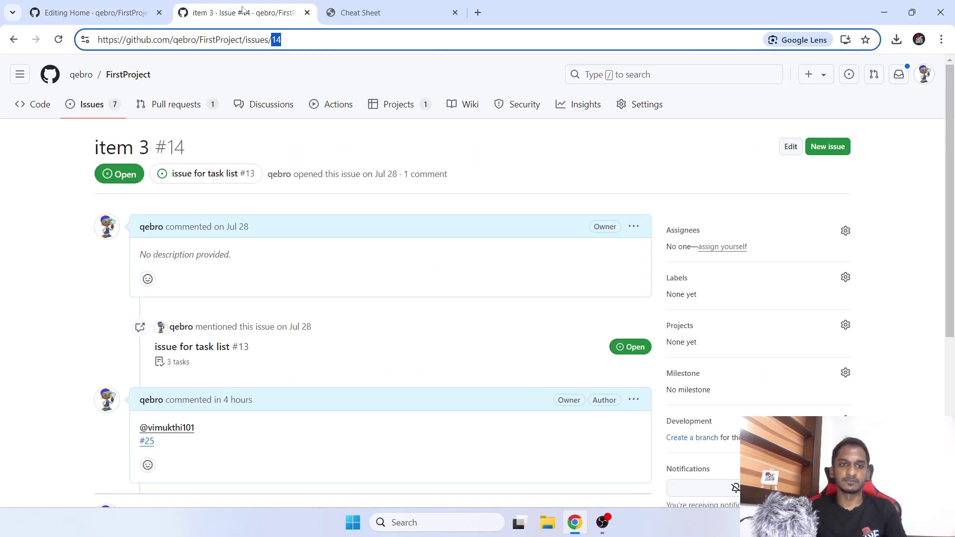
pyautogui.scroll(-1, 401, 264)
pyautogui.scroll(1, 401, 265)
pyautogui.hotkey('ctrl', 'w')
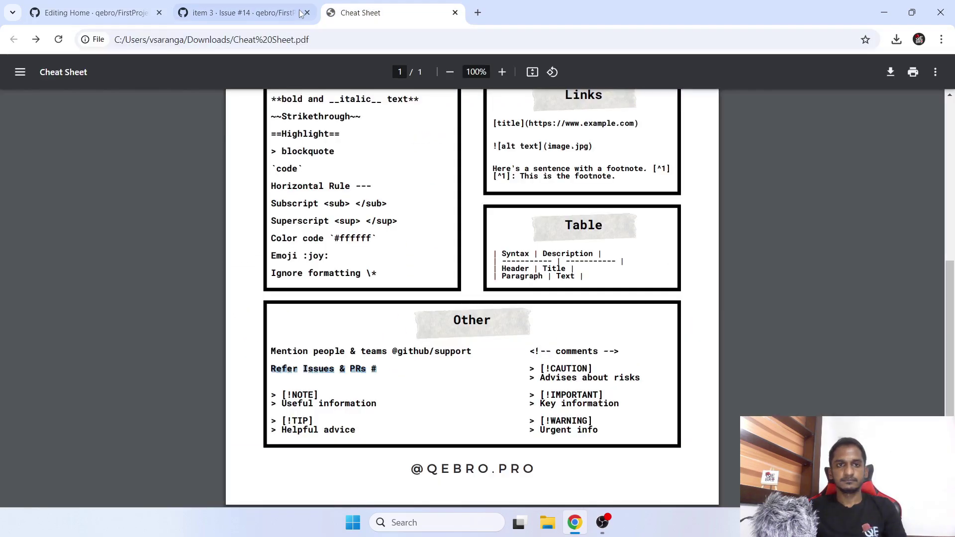
# Copy the "> [!NOTE]" alert with its "> Useful information" line from the cheat sheet and paste it below the table in the wiki source
pyautogui.click(269, 396)
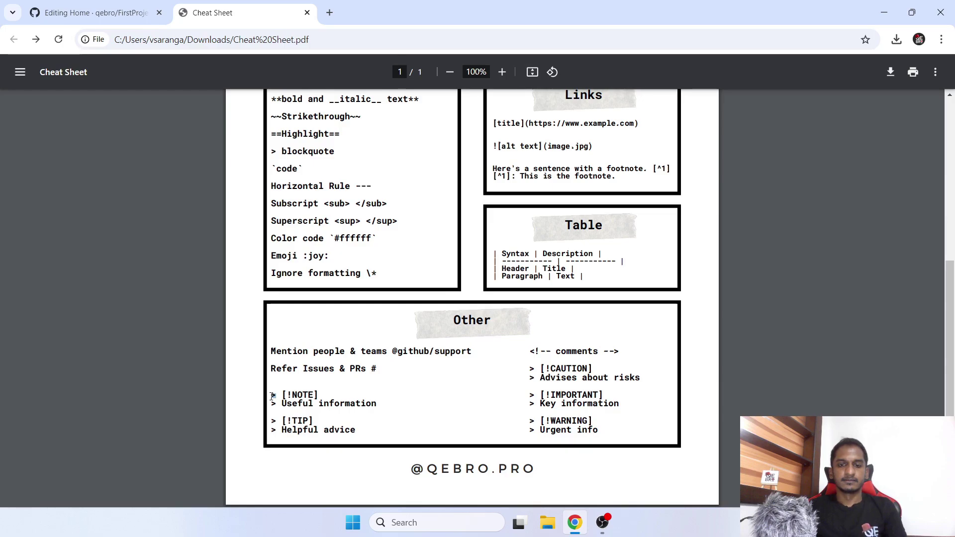
pyautogui.moveTo(283, 396); pyautogui.dragTo(370, 407)
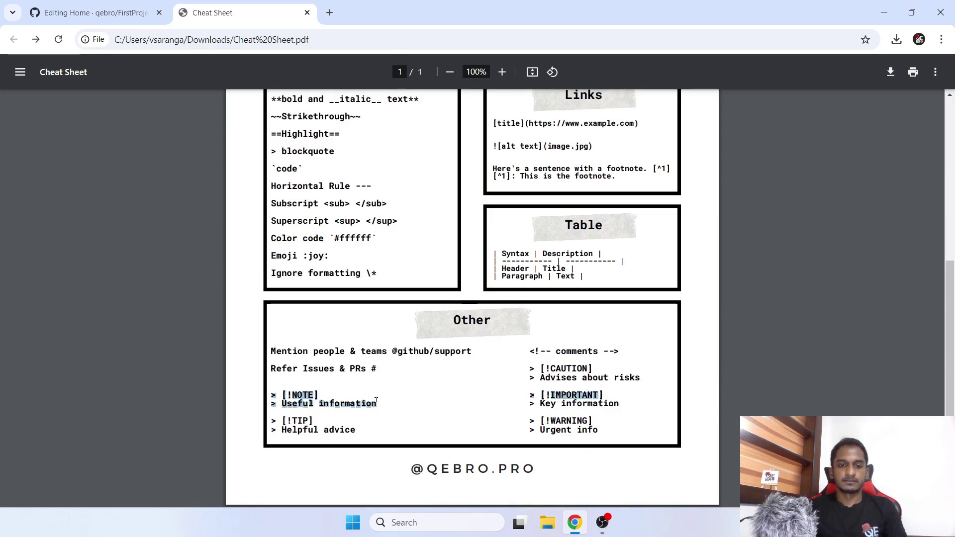
pyautogui.hotkey('ctrl', 'c')
pyautogui.hotkey('ctrl', 'Tab')
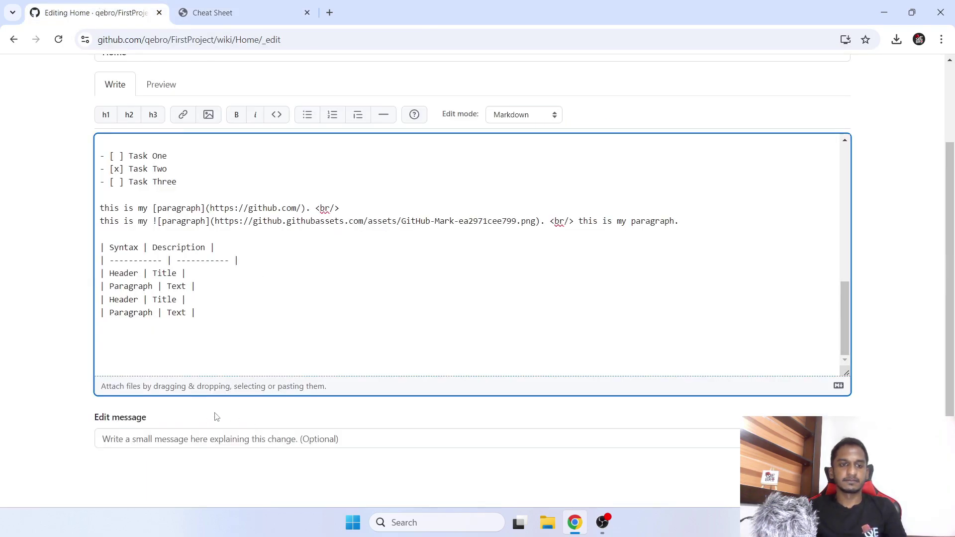
pyautogui.hotkey('ctrl', 'v')
# Delete the stray "> [!IMPORTANT]" text from the first line of the pasted note block
pyautogui.moveTo(222, 336); pyautogui.dragTo(151, 339)
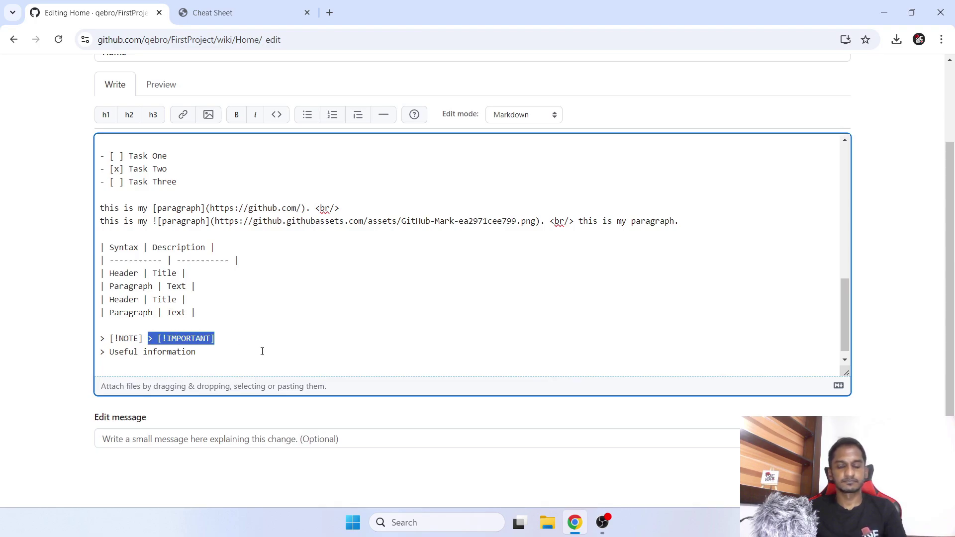
pyautogui.press('BackSpace')
pyautogui.press('BackSpace')
pyautogui.doubleClick(123, 337)
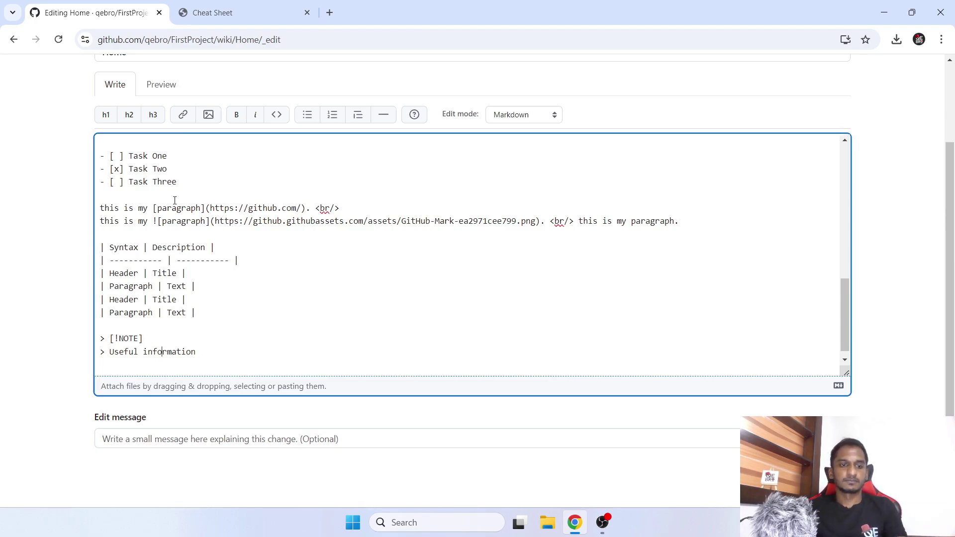
# Preview the wiki page and examine the rendered Note alert with its heading and text below the table
pyautogui.click(174, 92)
pyautogui.scroll(-20, 207, 165)
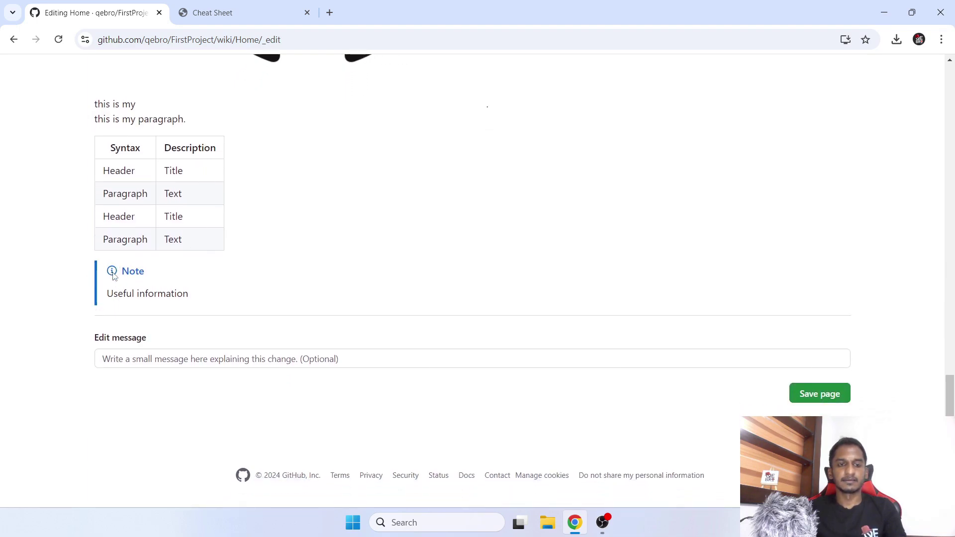
pyautogui.doubleClick(132, 272)
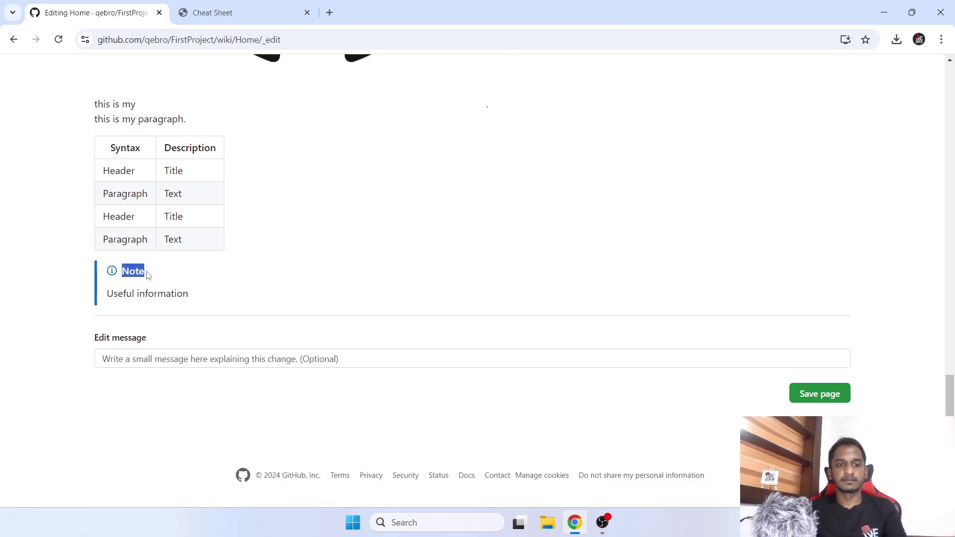
pyautogui.moveTo(114, 294); pyautogui.dragTo(192, 297)
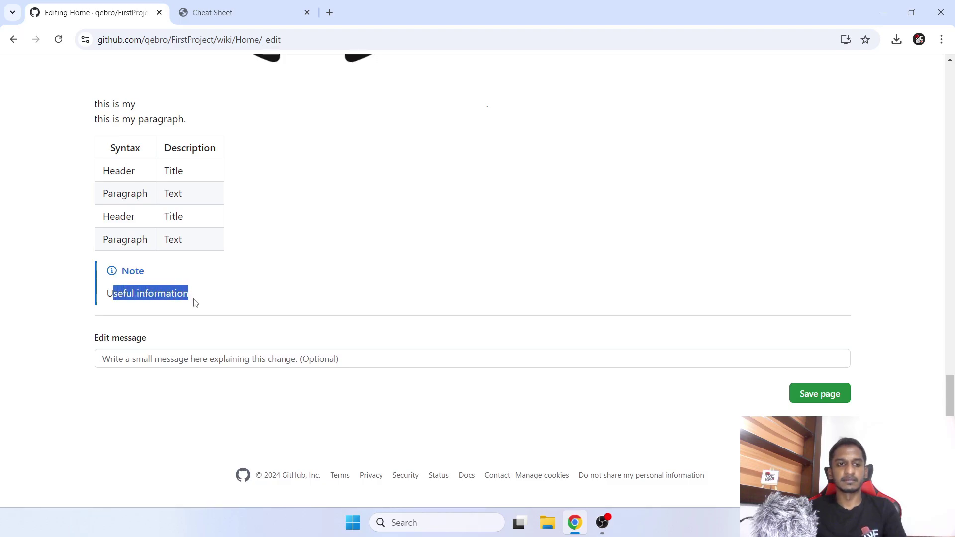
# Return to the source and examine the note block's ">", "[!NOTE]" and description syntax, comparing it with the alert types on the cheat sheet
pyautogui.scroll(20, 332, 258)
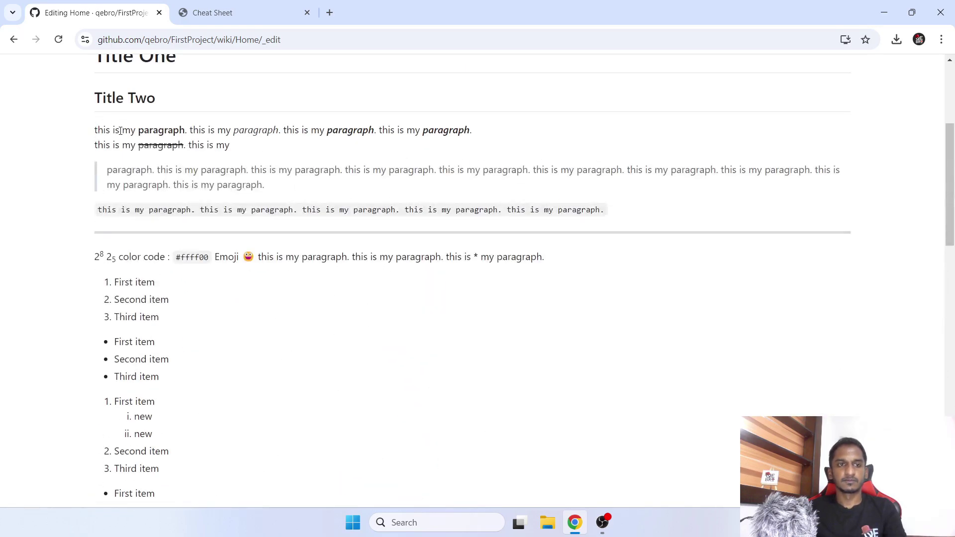
pyautogui.click(115, 209)
pyautogui.scroll(-5, 65, 261)
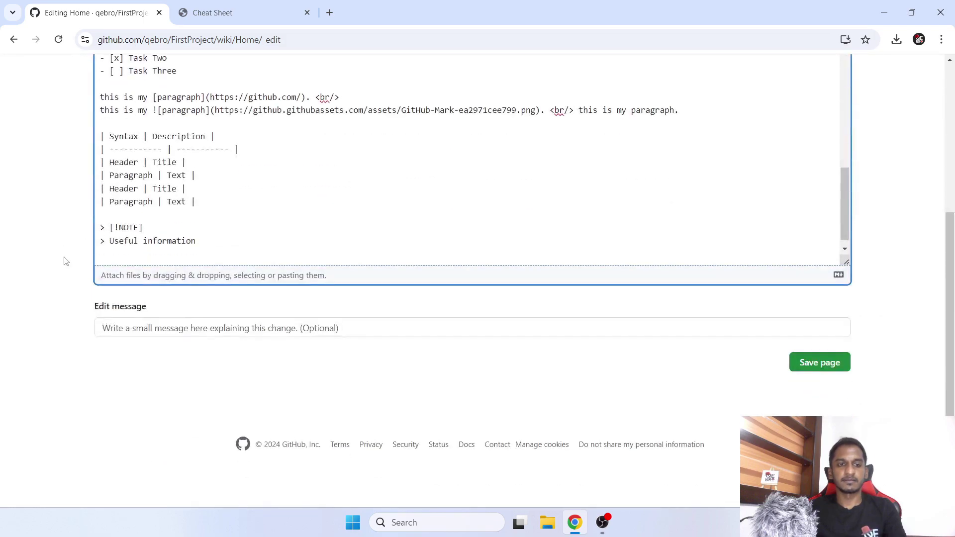
pyautogui.doubleClick(129, 226)
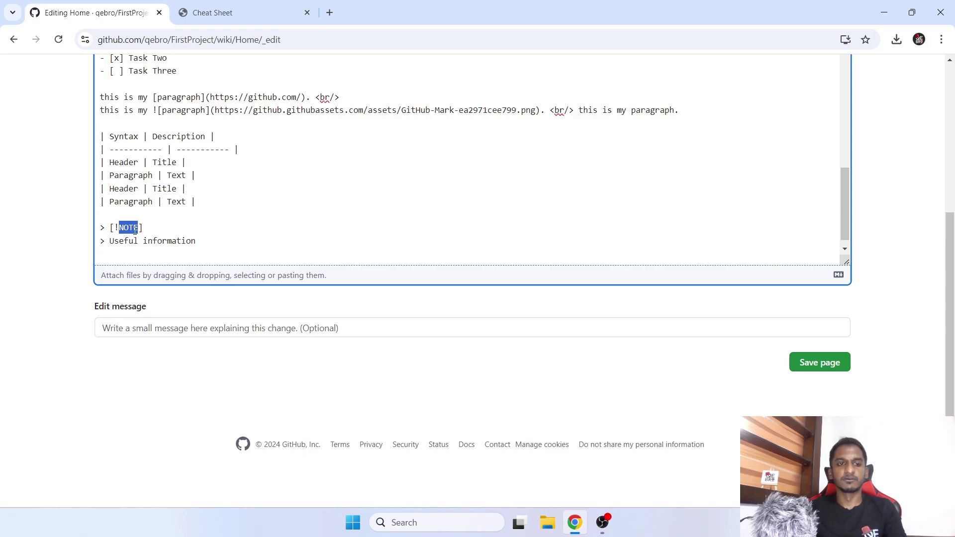
pyautogui.click(215, 5)
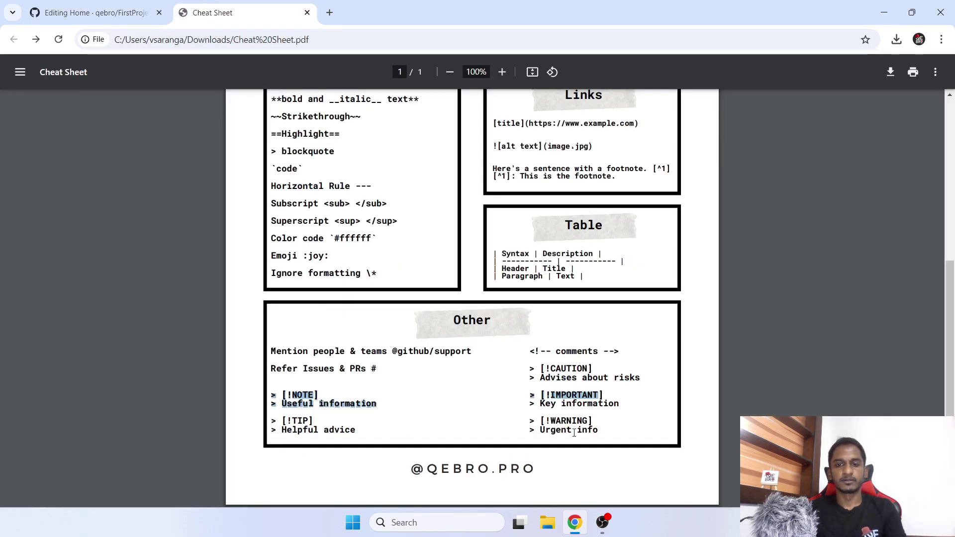
pyautogui.click(95, 13)
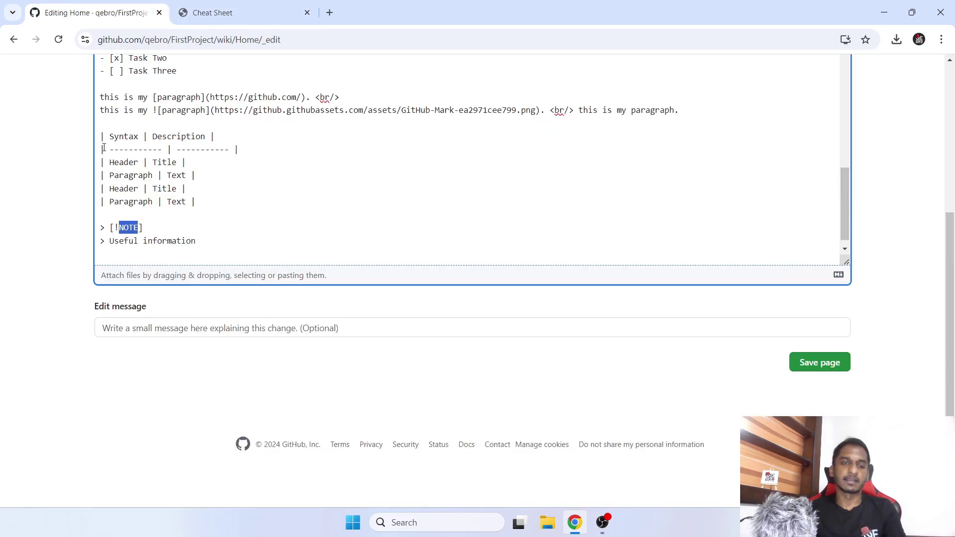
pyautogui.click(101, 228)
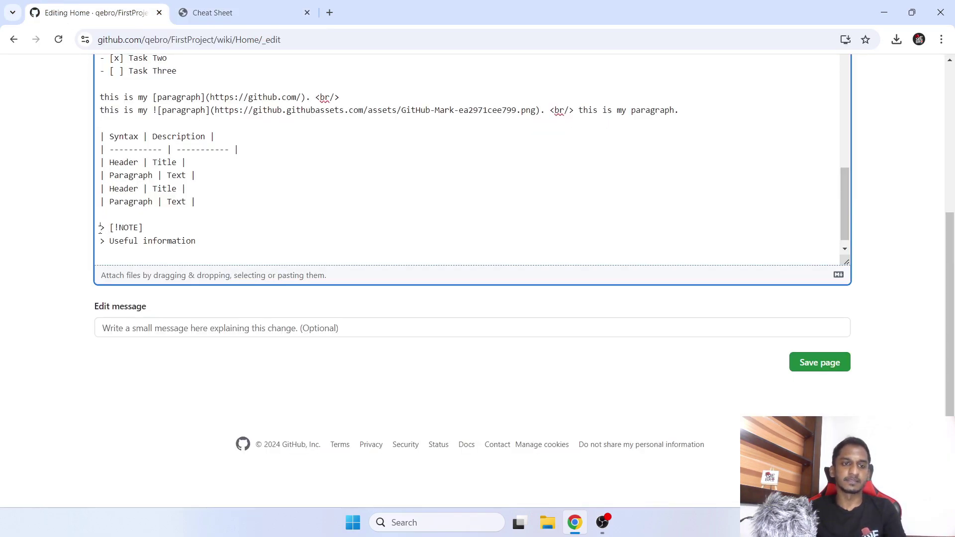
pyautogui.moveTo(119, 227); pyautogui.dragTo(114, 227)
pyautogui.doubleClick(128, 228)
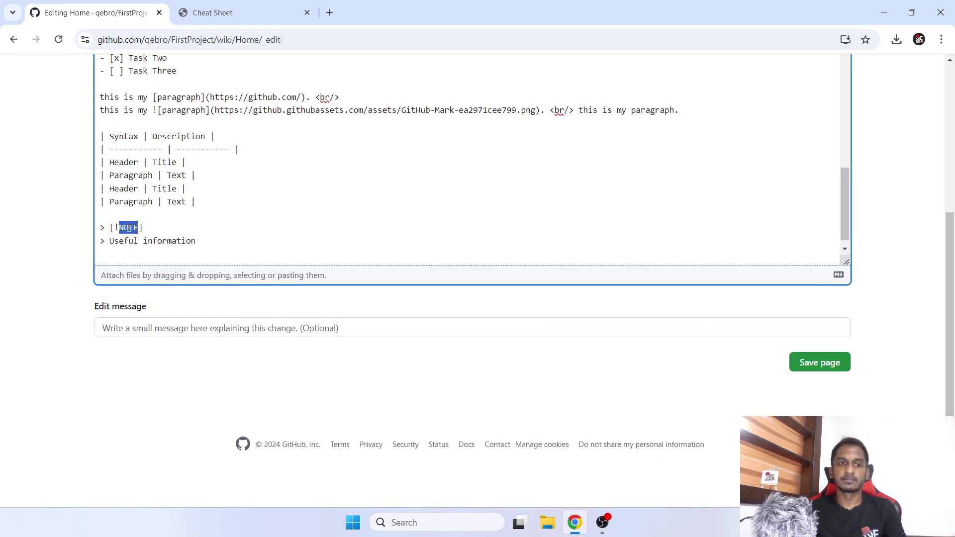
pyautogui.click(213, 4)
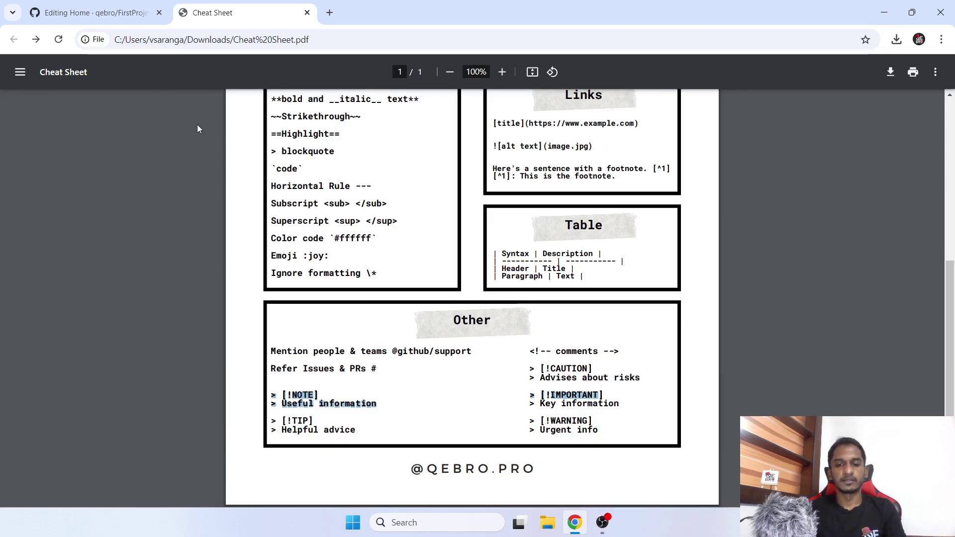
pyautogui.click(94, 12)
pyautogui.moveTo(195, 241); pyautogui.dragTo(45, 238)
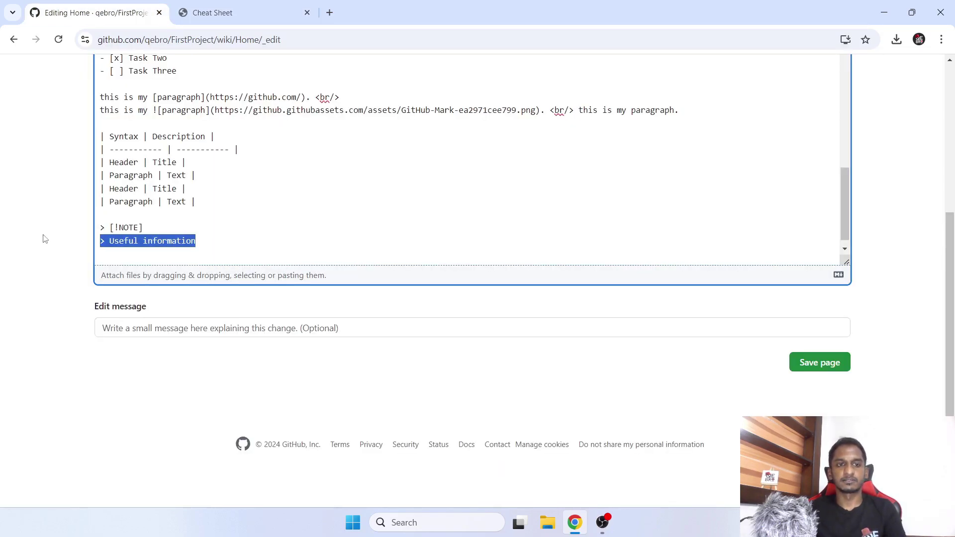
# Copy the two-line [!NOTE] block and paste it five times below the original, with a blank line between the blocks
pyautogui.moveTo(196, 241); pyautogui.dragTo(91, 229)
pyautogui.hotkey('ctrl', 'c')
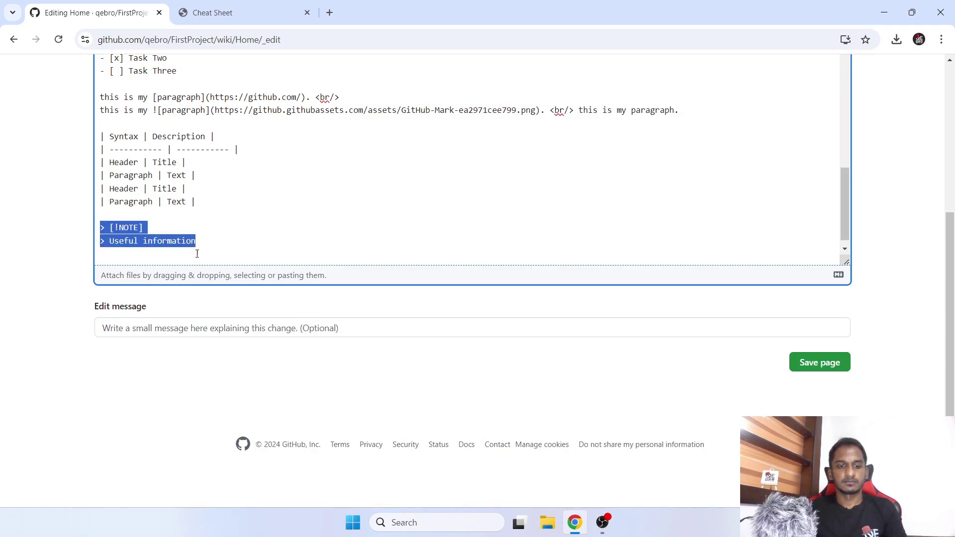
pyautogui.click(218, 243)
pyautogui.press('Return')
pyautogui.press('Return')
pyautogui.hotkey('ctrl', 'v')
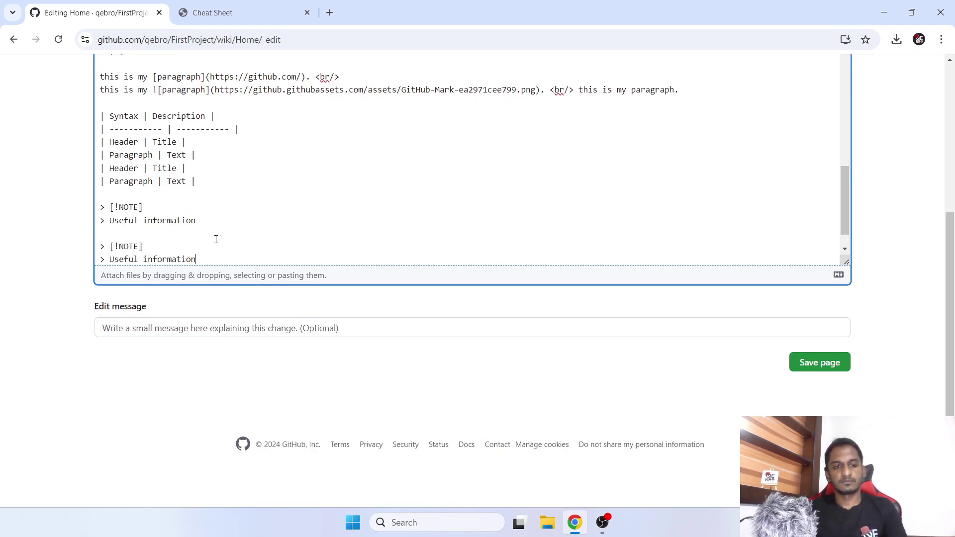
pyautogui.press('Return')
pyautogui.press('Return')
pyautogui.hotkey('ctrl', 'v')
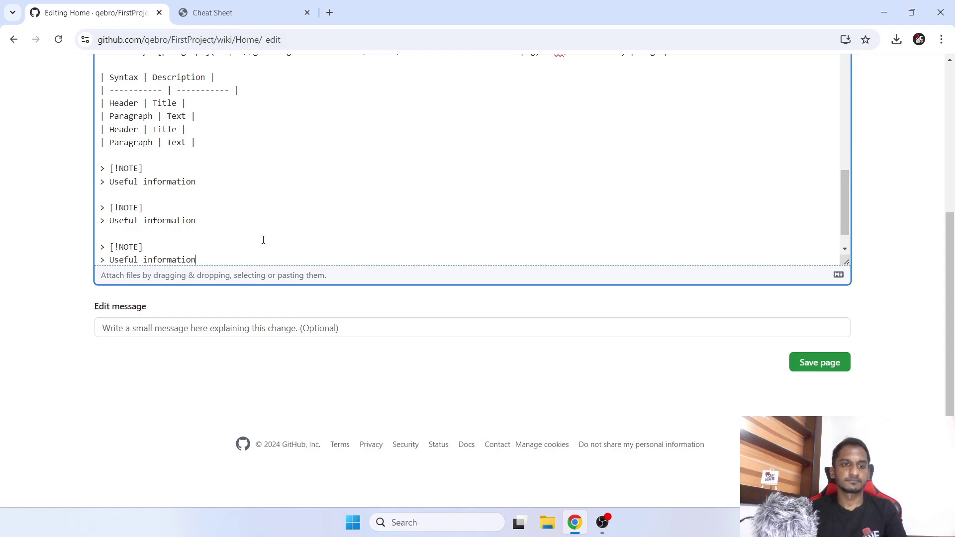
pyautogui.press('Return')
pyautogui.press('Return')
pyautogui.hotkey('ctrl', 'v')
pyautogui.press('Return')
pyautogui.press('Return')
pyautogui.hotkey('ctrl', 'v')
pyautogui.press('Return')
pyautogui.press('Return')
pyautogui.hotkey('ctrl', 'v')
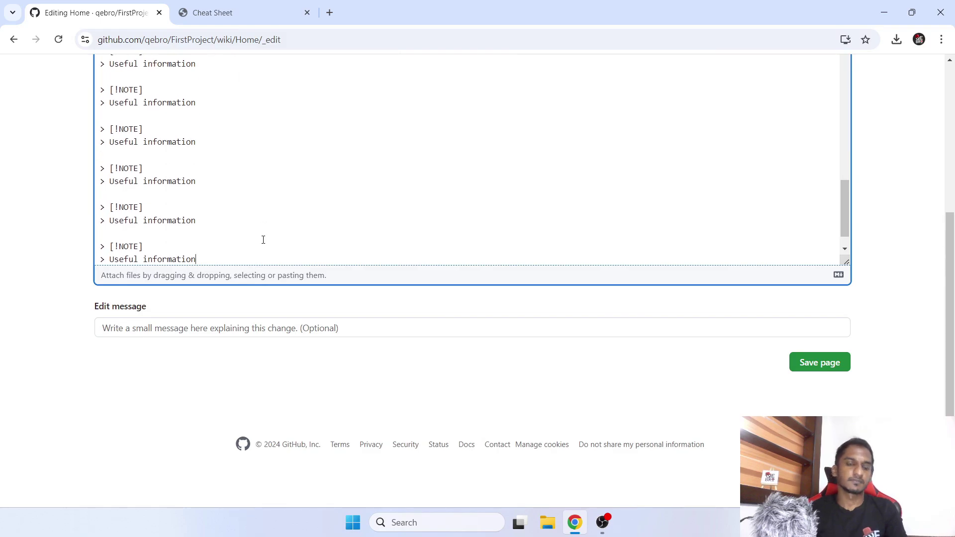
# Check the cheat sheet's alert keywords and change the second note block's keyword to TIP
pyautogui.click(214, 13)
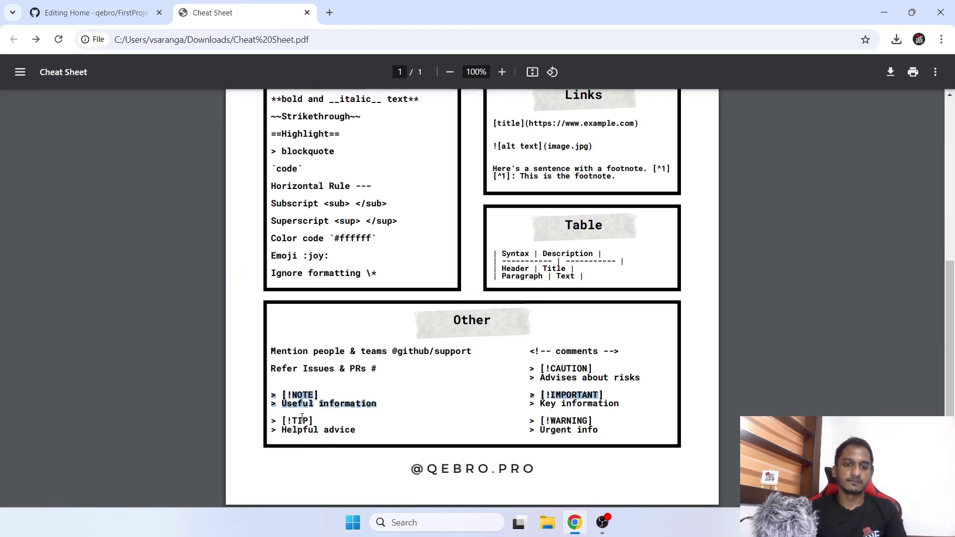
pyautogui.click(94, 12)
pyautogui.scroll(1, 149, 124)
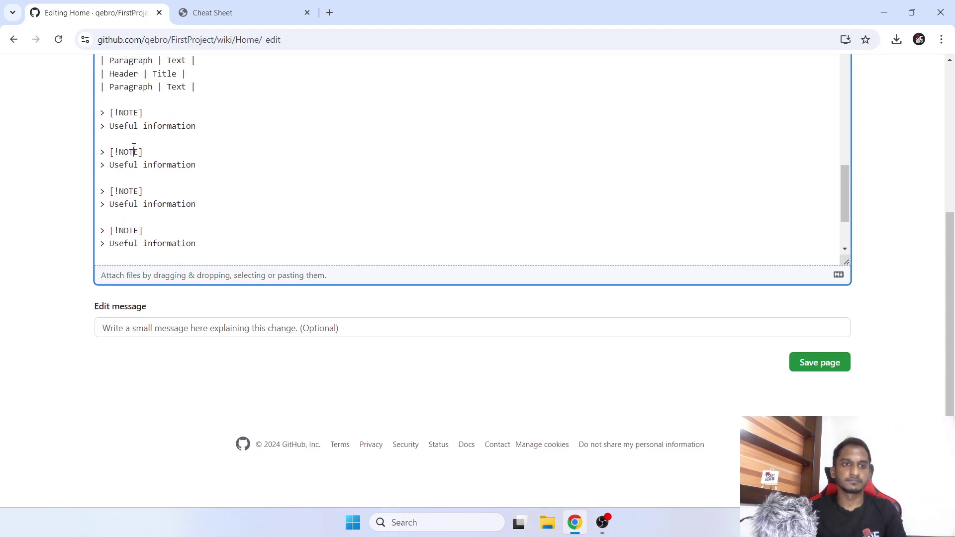
pyautogui.doubleClick(134, 148)
pyautogui.write('TIP')
# Look up the next alert keyword on the cheat sheet and change the third block's keyword to CAUTION
pyautogui.click(214, 12)
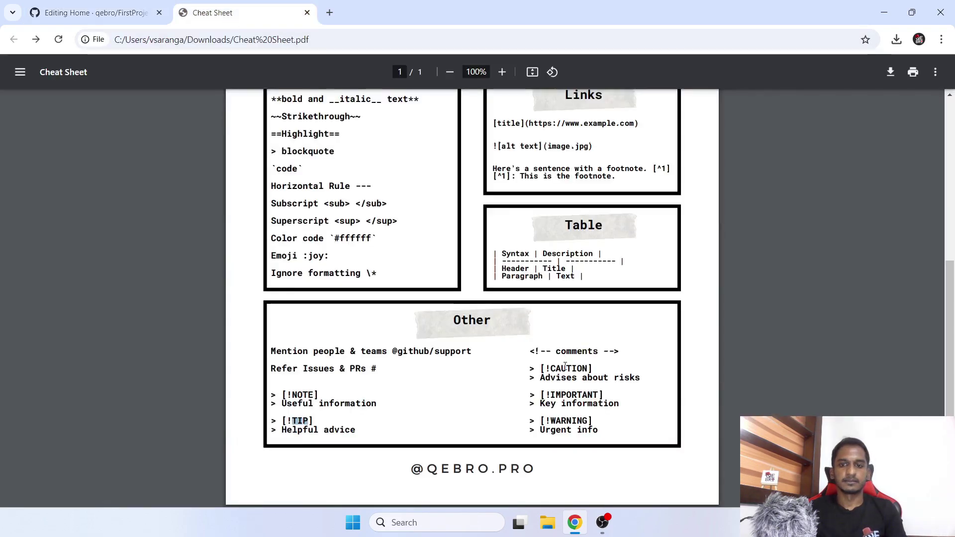
pyautogui.click(94, 12)
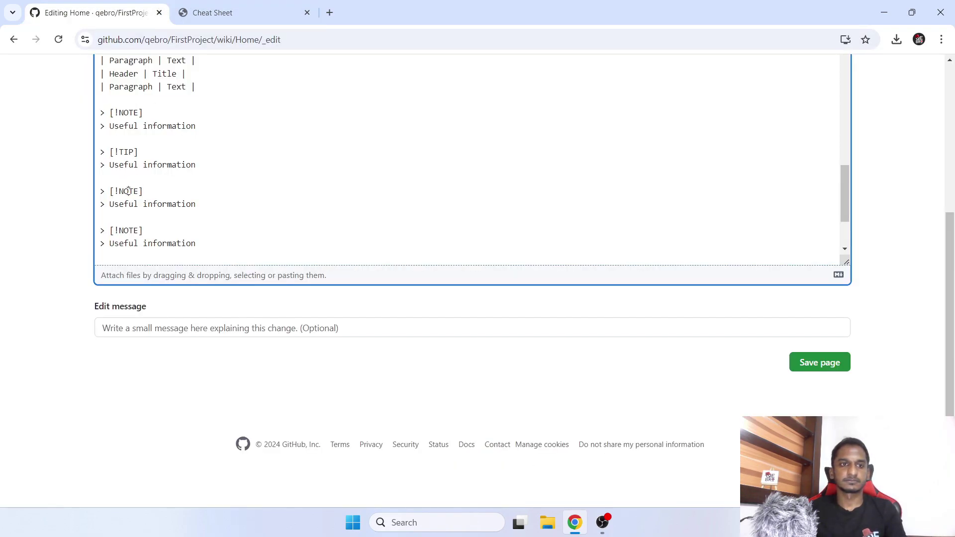
pyautogui.doubleClick(128, 191)
pyautogui.write('CAUTION')
# Copy the IMPORTANT keyword from the cheat sheet and replace the fourth block's keyword with it
pyautogui.click(213, 12)
pyautogui.doubleClick(565, 395)
pyautogui.hotkey('ctrl', 'c')
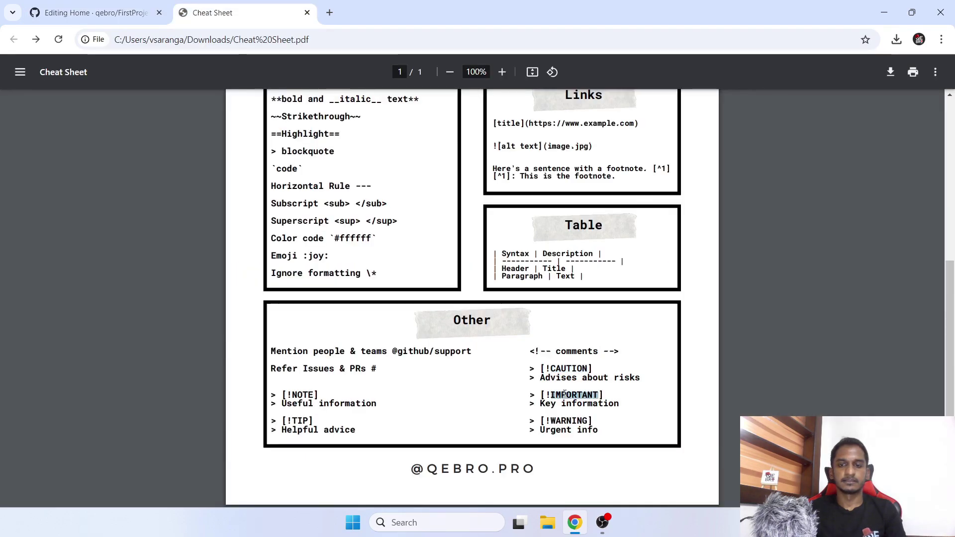
pyautogui.click(95, 12)
pyautogui.doubleClick(129, 230)
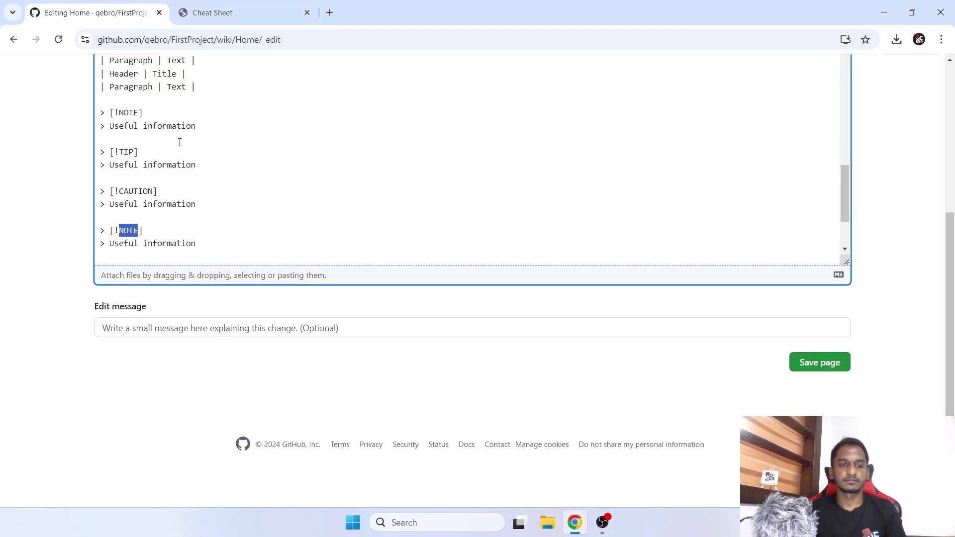
pyautogui.hotkey('ctrl', 'v')
# Copy the WARNING keyword from the cheat sheet and replace the fifth block's keyword with it
pyautogui.click(231, 11)
pyautogui.click(568, 418)
pyautogui.doubleClick(567, 420)
pyautogui.hotkey('ctrl', 'c')
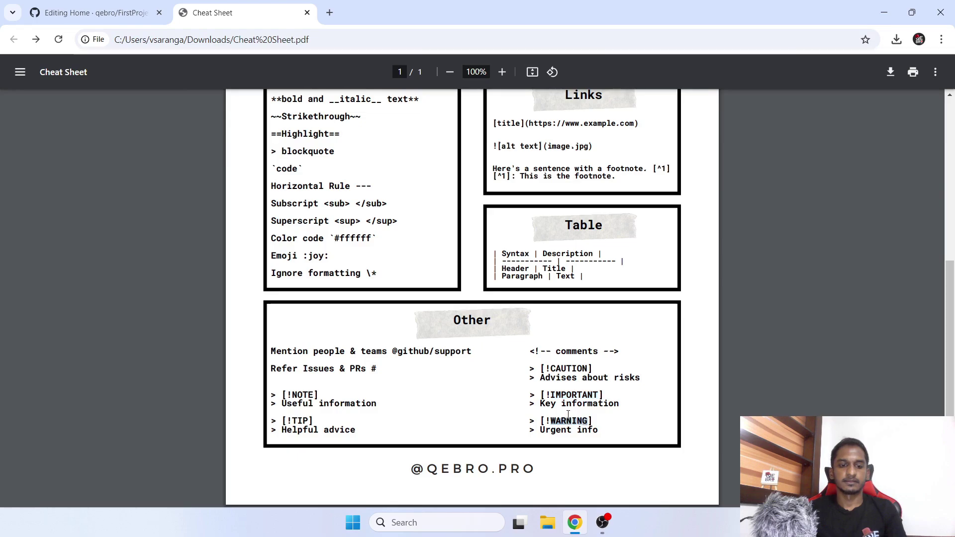
pyautogui.click(124, 19)
pyautogui.scroll(-2, 184, 231)
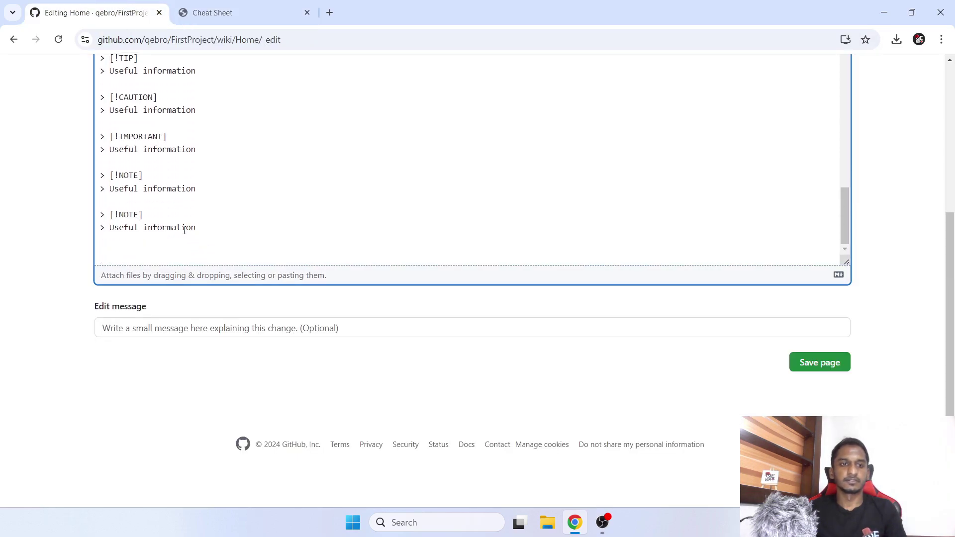
pyautogui.doubleClick(126, 175)
pyautogui.hotkey('ctrl', 'v')
# Delete the surplus sixth [!NOTE] block and the blank lines left after the warning block
pyautogui.moveTo(196, 228); pyautogui.dragTo(93, 215)
pyautogui.press('BackSpace')
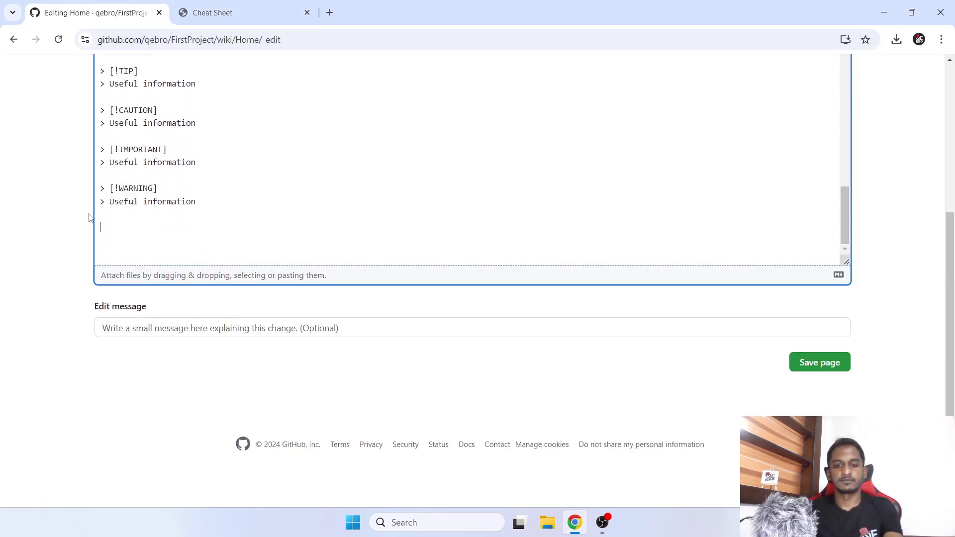
pyautogui.press('BackSpace')
pyautogui.press('BackSpace')
# Preview the wiki page and examine the rendered Note, Tip, Caution, Important and Warning alerts below the table
pyautogui.scroll(5, 23, 296)
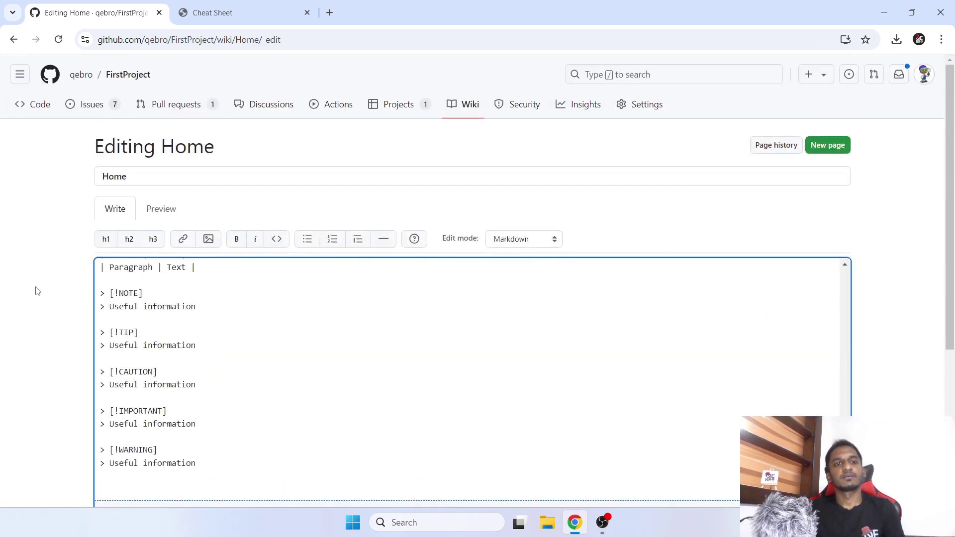
pyautogui.click(161, 209)
pyautogui.scroll(-20, 30, 278)
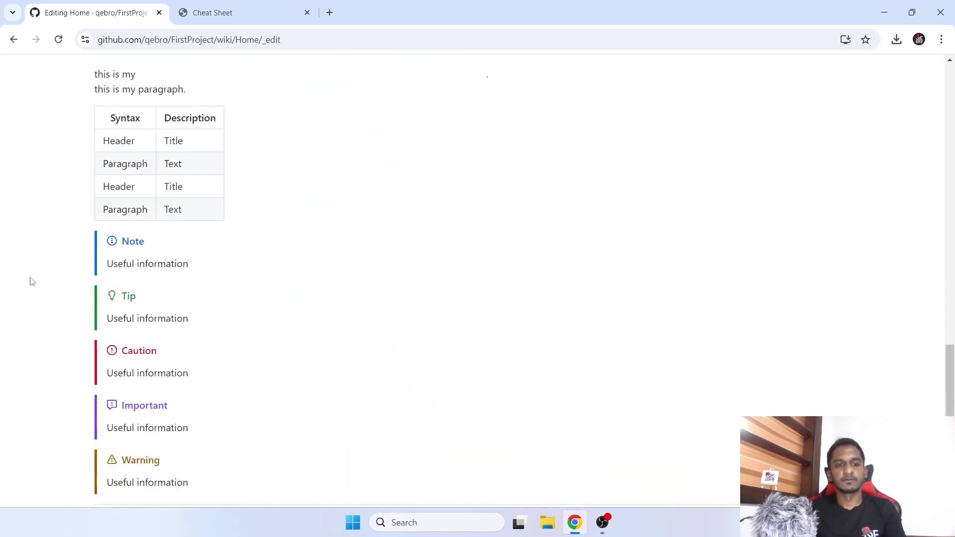
# Compare the titles and body text of the five differently colored alert blocks in the page preview
pyautogui.scroll(-3, 45, 272)
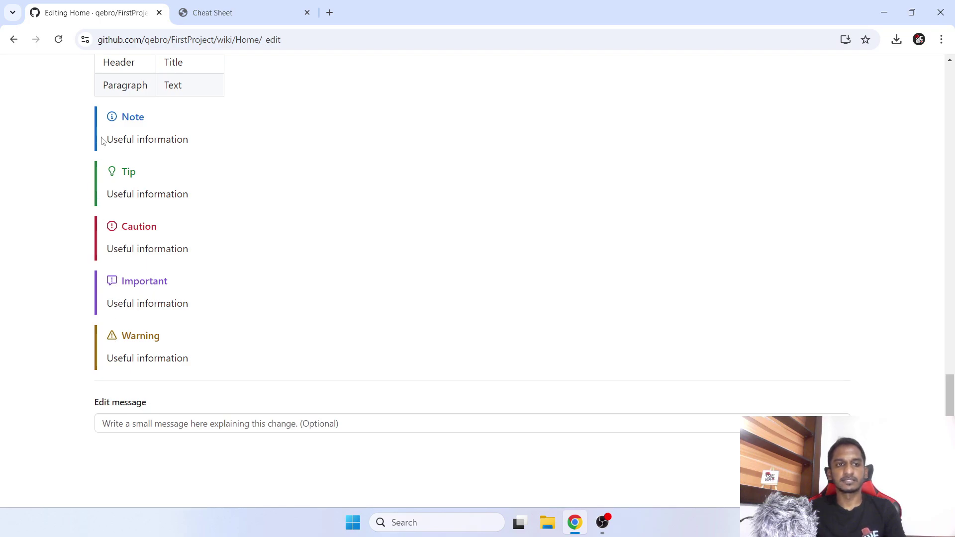
pyautogui.doubleClick(124, 118)
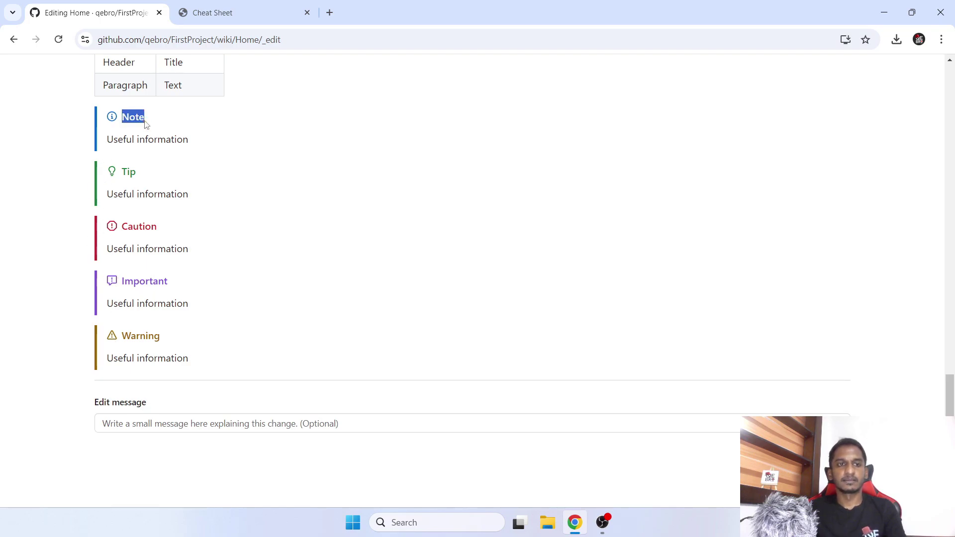
pyautogui.moveTo(121, 226); pyautogui.dragTo(137, 228)
pyautogui.moveTo(122, 282); pyautogui.dragTo(177, 305)
pyautogui.moveTo(111, 360); pyautogui.dragTo(192, 363)
pyautogui.scroll(1, 70, 392)
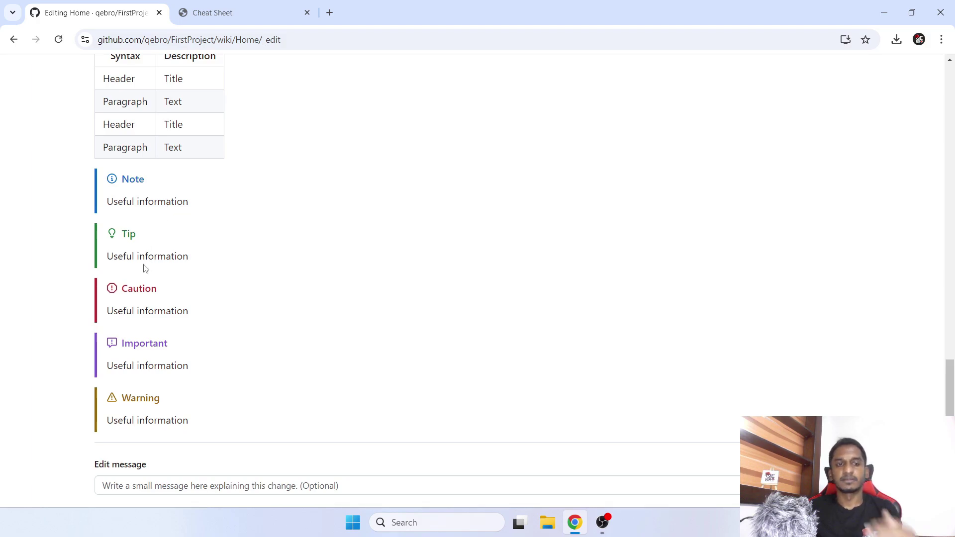
pyautogui.scroll(2, 149, 273)
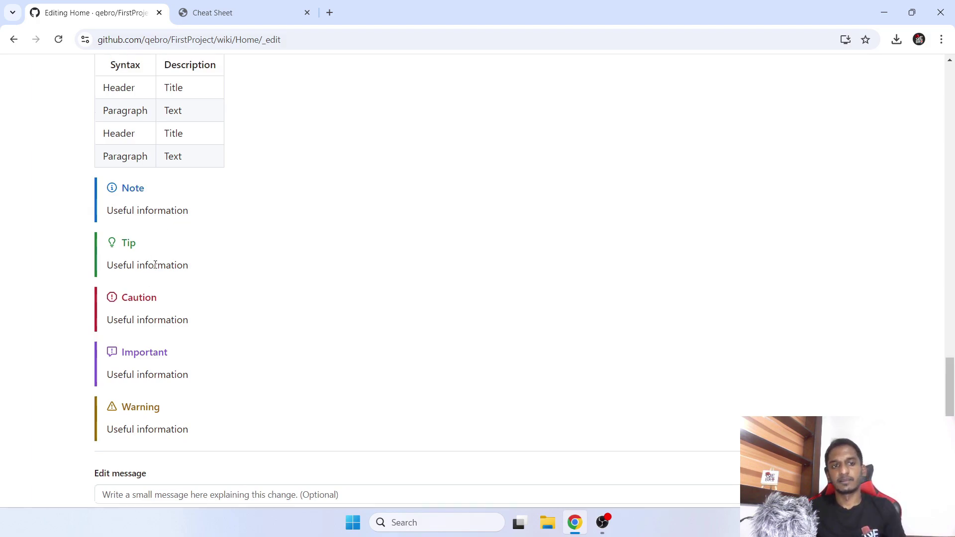
pyautogui.scroll(-2, 154, 264)
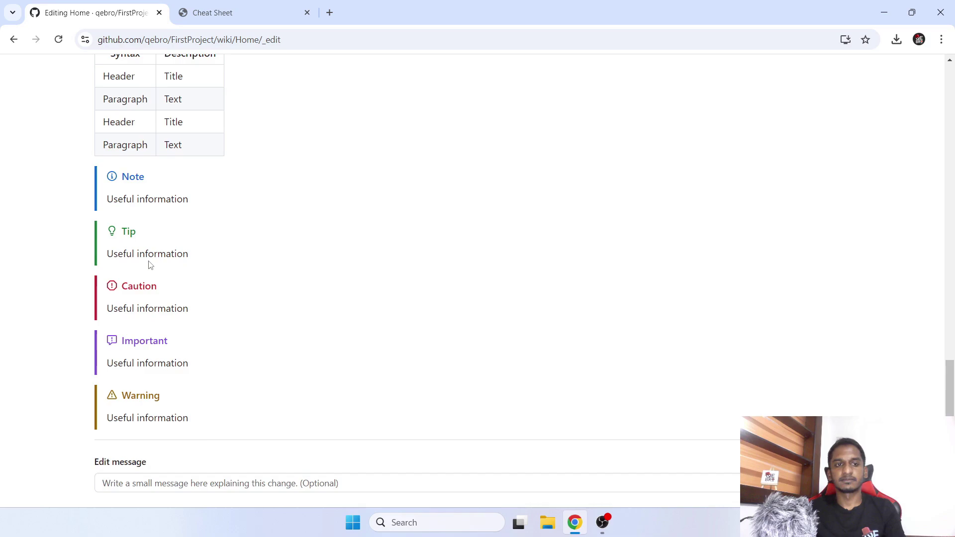
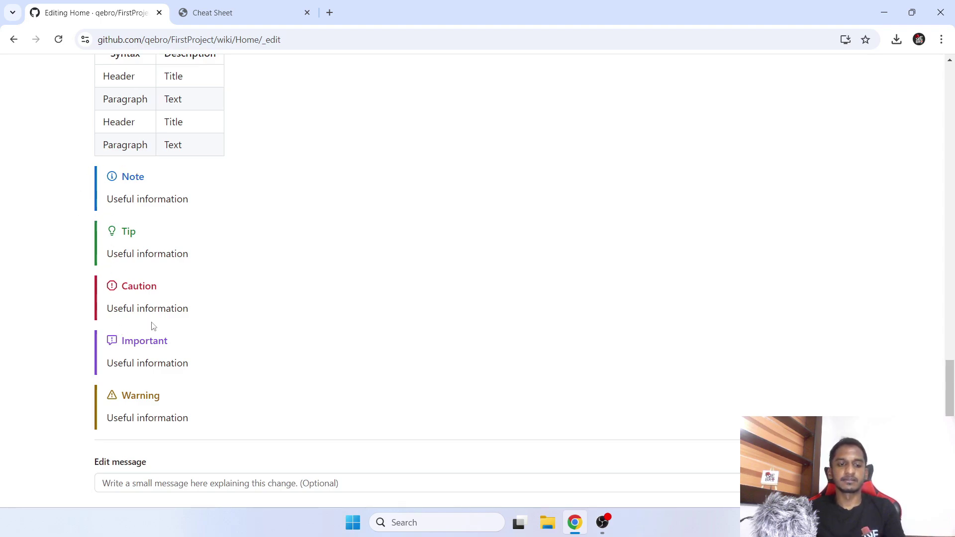
# Copy the "<!-- comments -->" syntax from the cheat sheet and paste it below the warning block in the Home page source
pyautogui.scroll(8, 155, 324)
pyautogui.scroll(10, 155, 325)
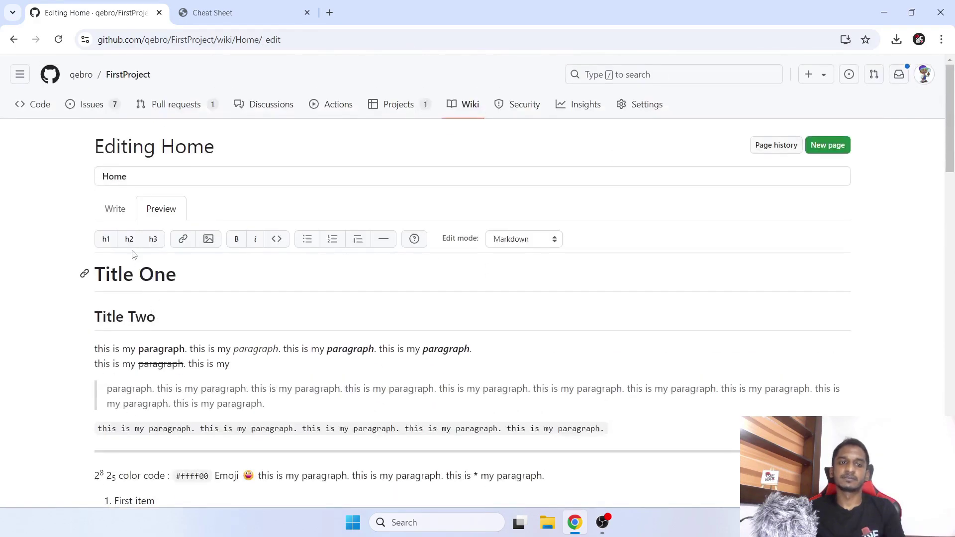
pyautogui.click(121, 211)
pyautogui.scroll(-4, 472, 392)
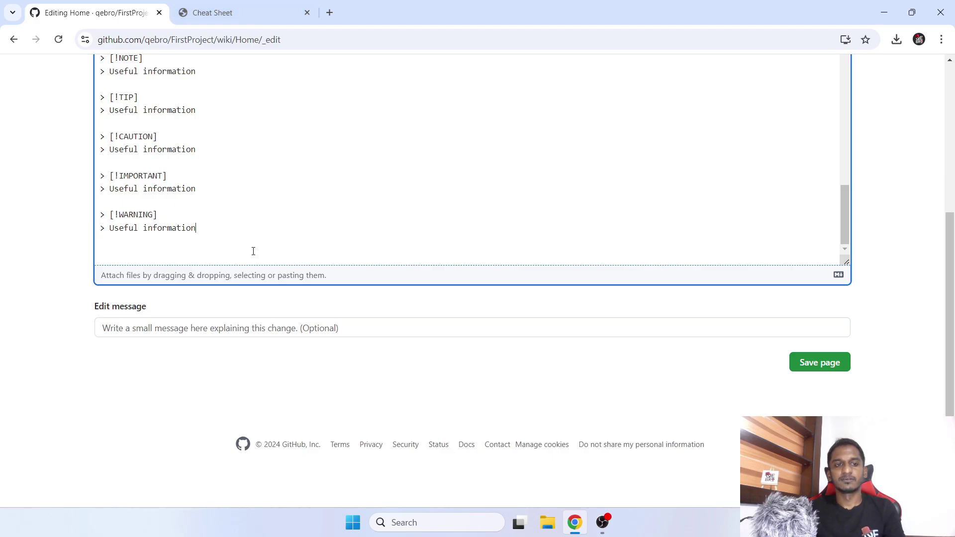
pyautogui.click(219, 13)
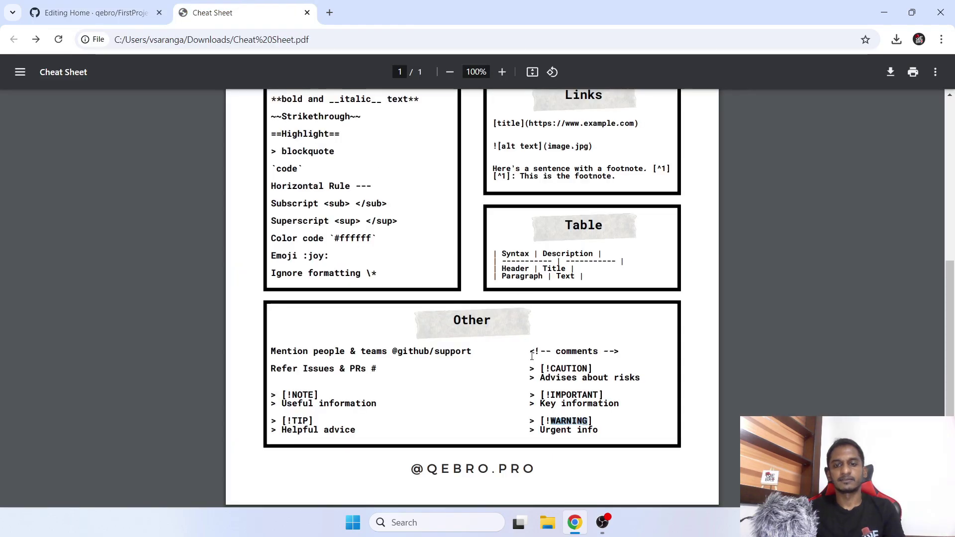
pyautogui.moveTo(527, 351); pyautogui.dragTo(628, 352)
pyautogui.hotkey('ctrl', 'c')
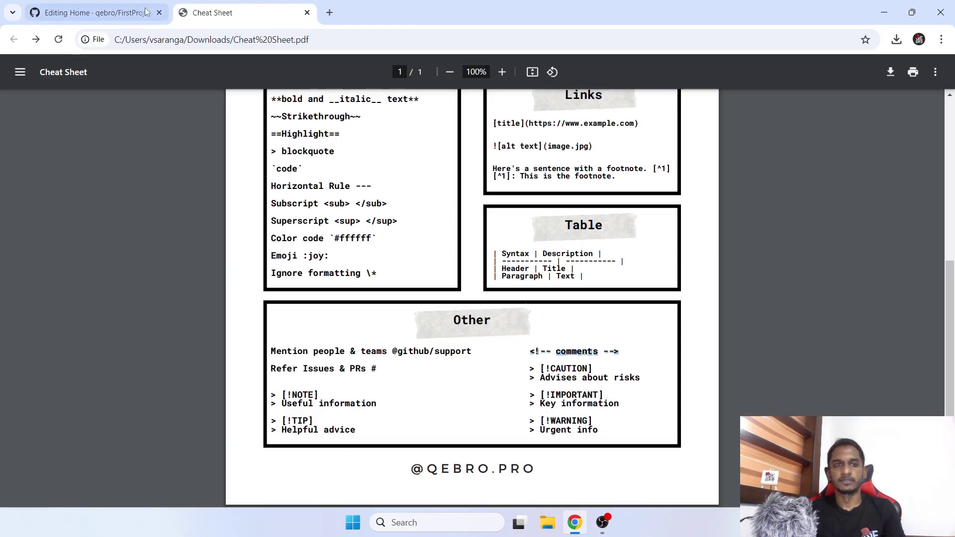
pyautogui.click(94, 12)
pyautogui.hotkey('ctrl', 'v')
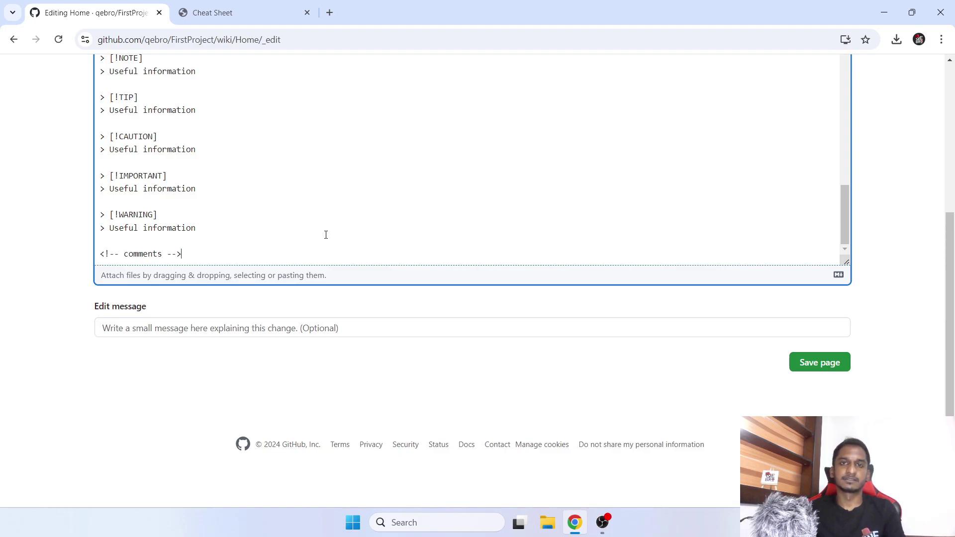
# Preview the page and check how the comment line after the Warning alert is rendered
pyautogui.moveTo(182, 254); pyautogui.dragTo(90, 257)
pyautogui.scroll(5, 388, 341)
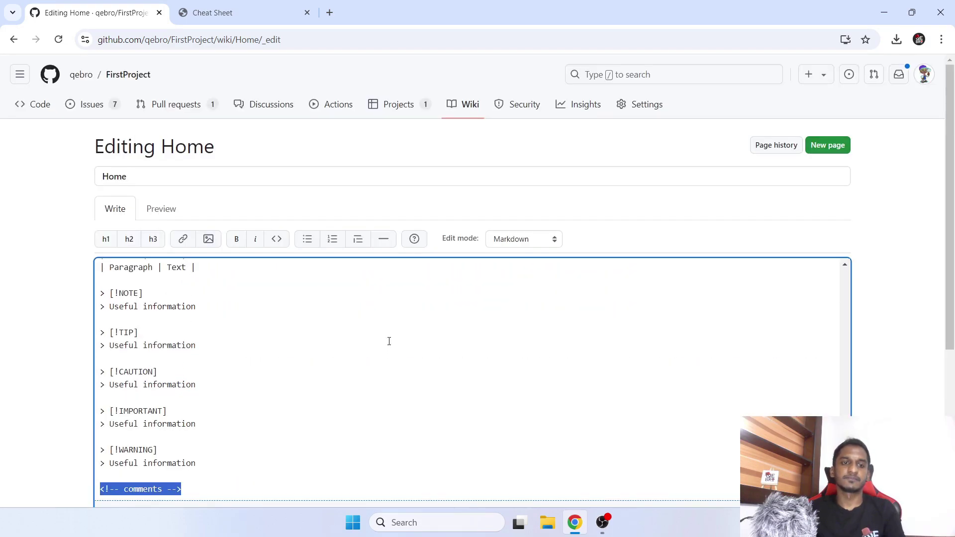
pyautogui.click(183, 217)
pyautogui.scroll(-20, 375, 322)
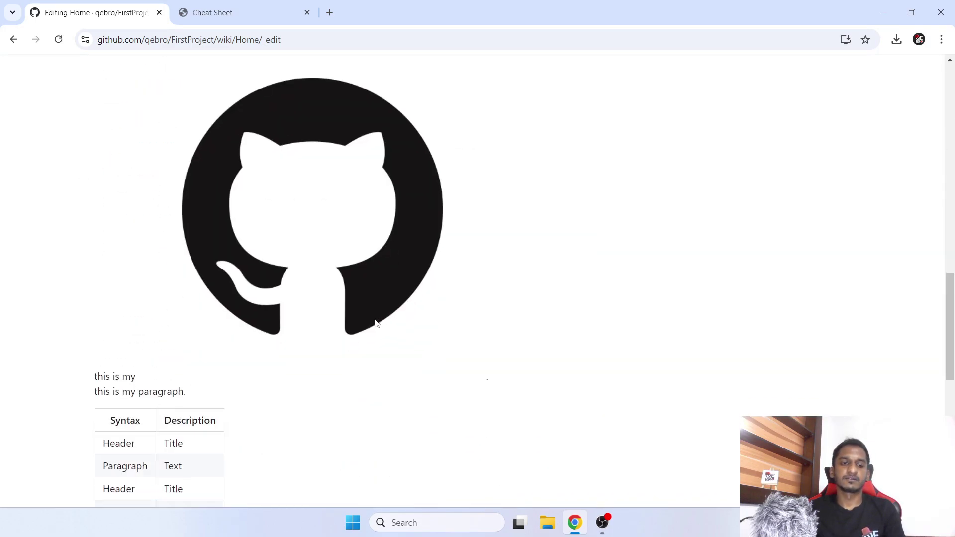
pyautogui.scroll(-1, 376, 323)
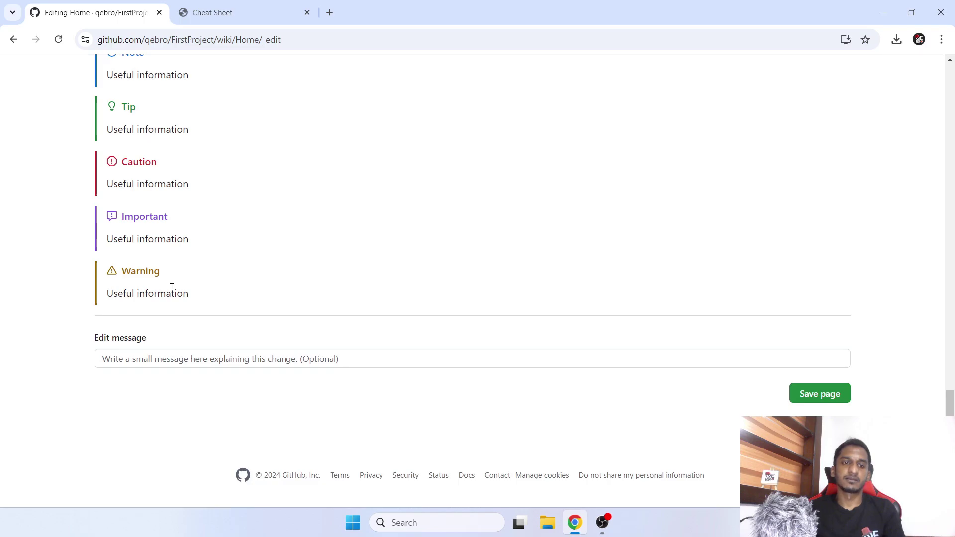
pyautogui.scroll(20, 487, 276)
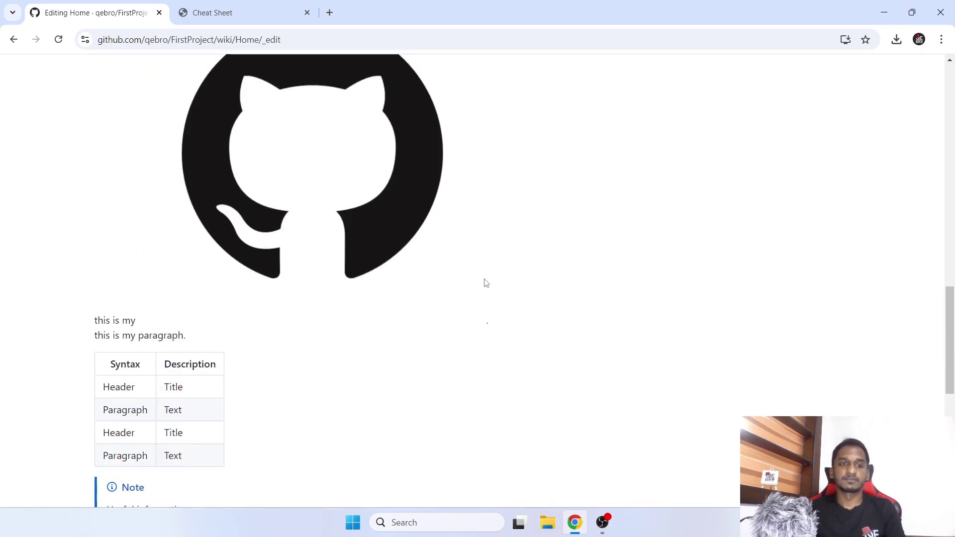
# Return to the Markdown source, review the comment line below the warning block, and save the Home wiki page
pyautogui.click(113, 208)
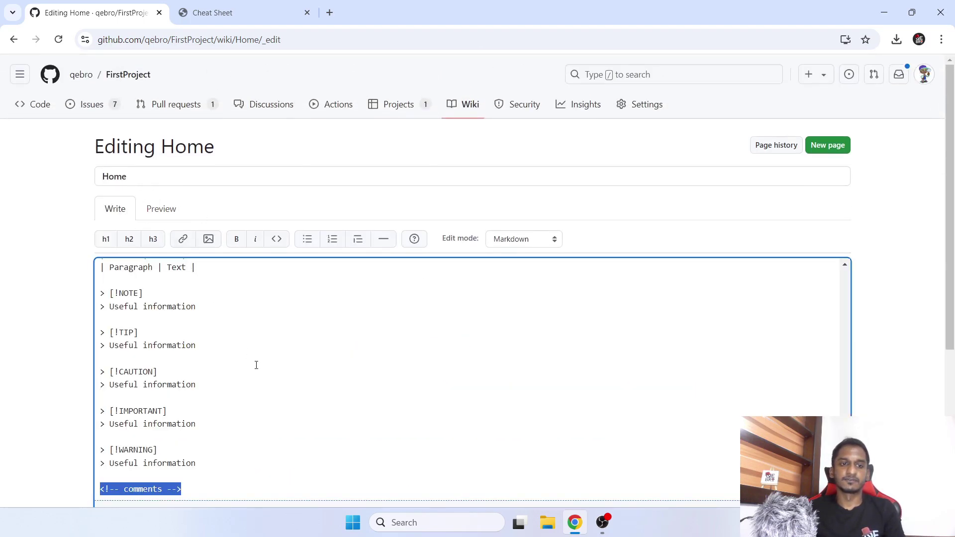
pyautogui.scroll(-5, 255, 365)
pyautogui.click(218, 251)
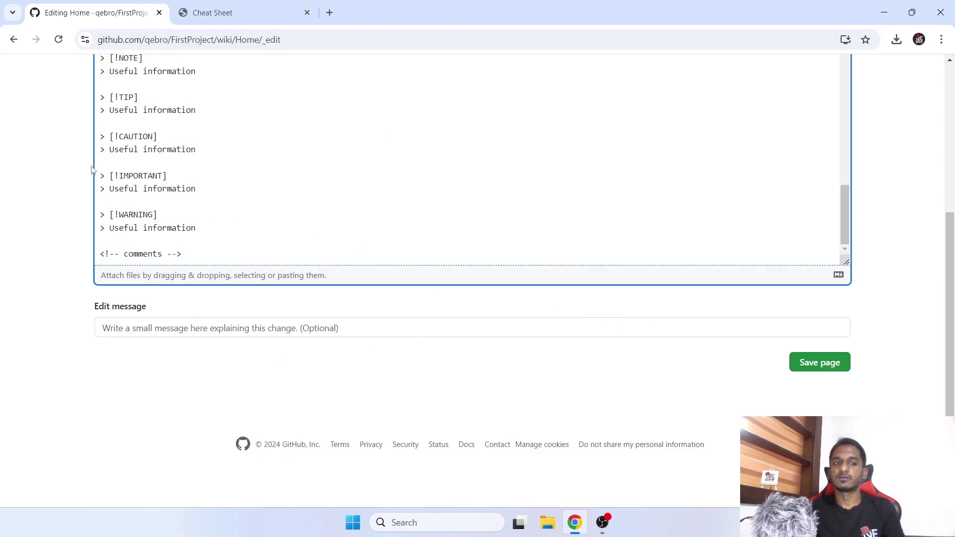
pyautogui.moveTo(190, 246); pyautogui.dragTo(127, 232)
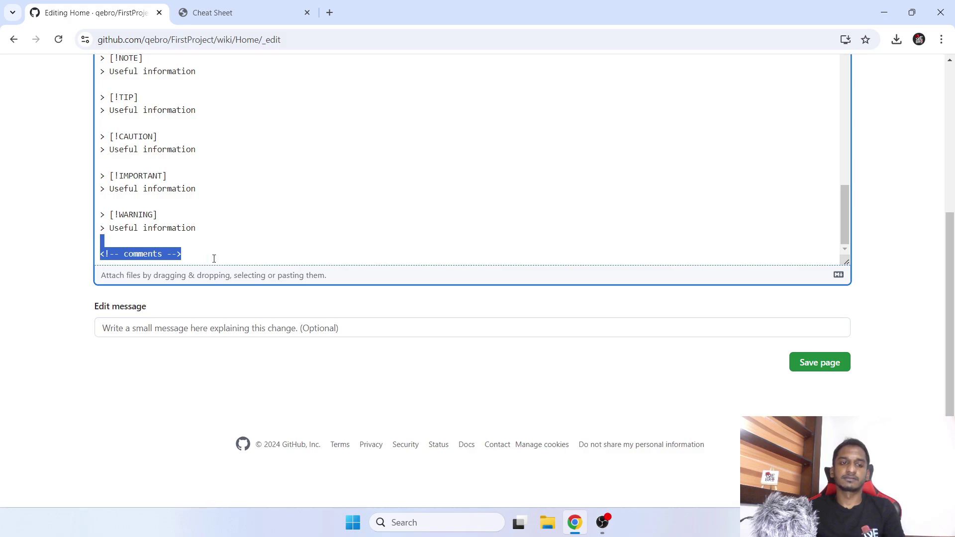
pyautogui.moveTo(197, 228); pyautogui.dragTo(88, 219)
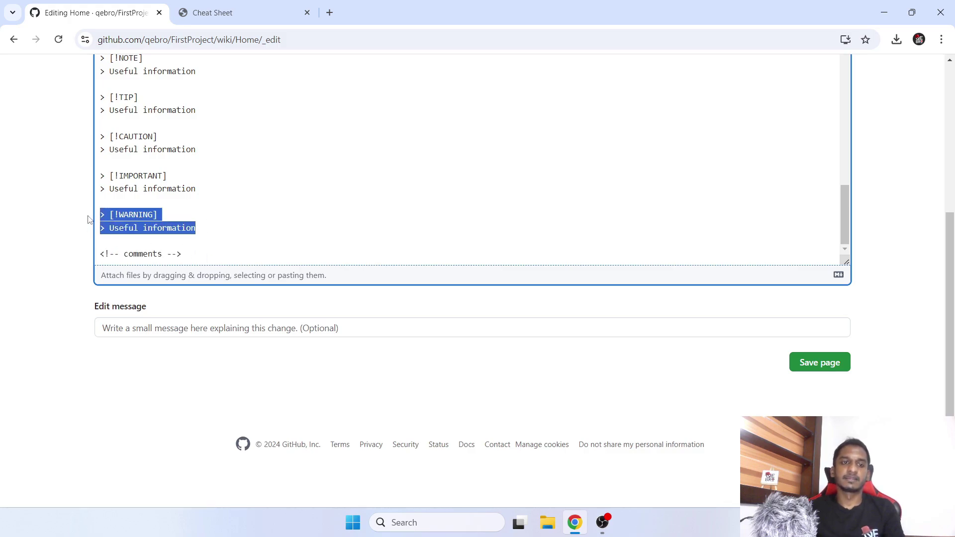
pyautogui.moveTo(197, 258); pyautogui.dragTo(79, 250)
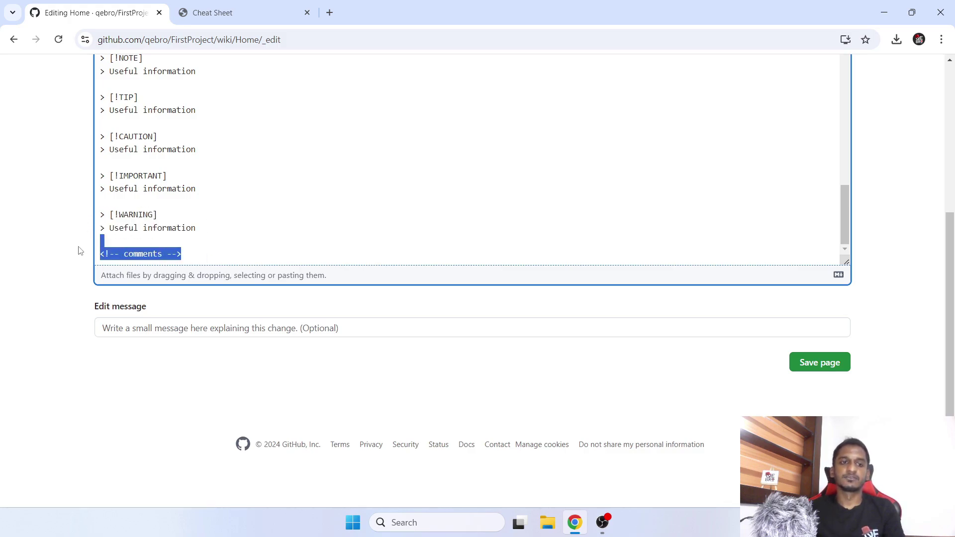
pyautogui.click(210, 257)
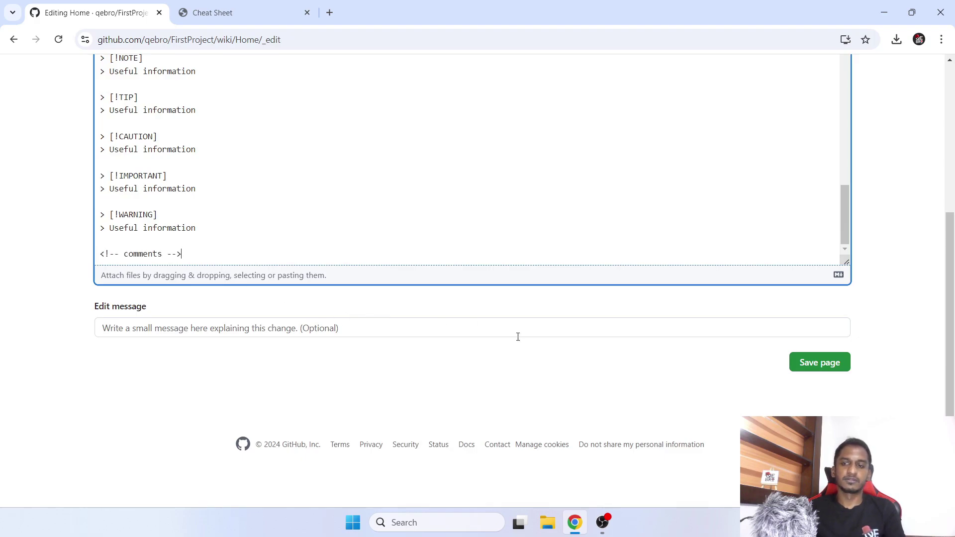
pyautogui.click(828, 362)
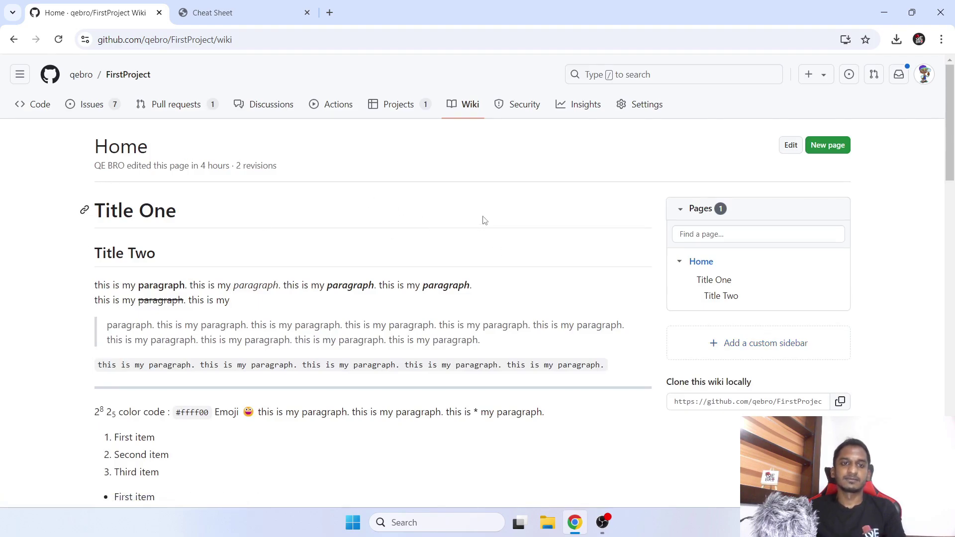
# Review the saved Home page down to its alerts, and collapse and re-expand the Home outline in the page list
pyautogui.scroll(-12, 485, 220)
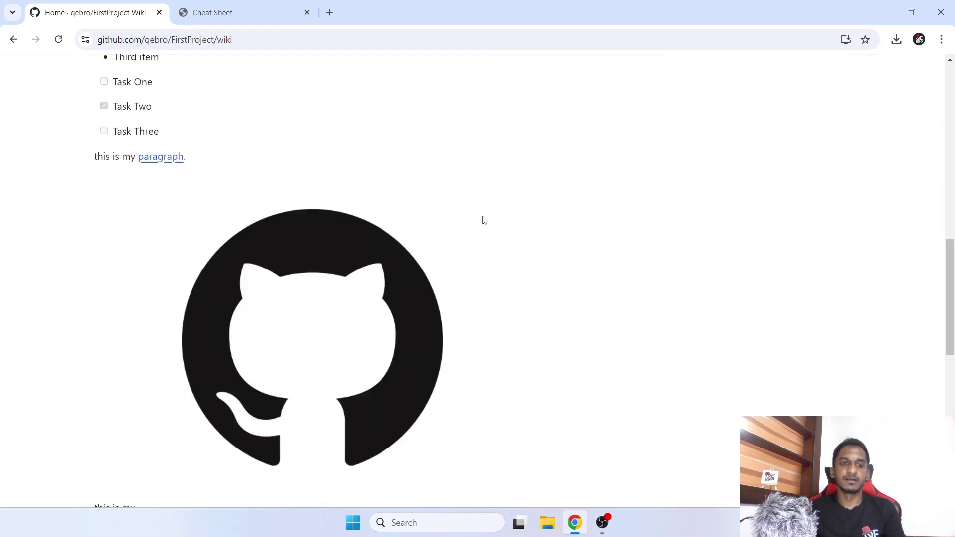
pyautogui.scroll(-11, 484, 220)
pyautogui.scroll(2, 485, 220)
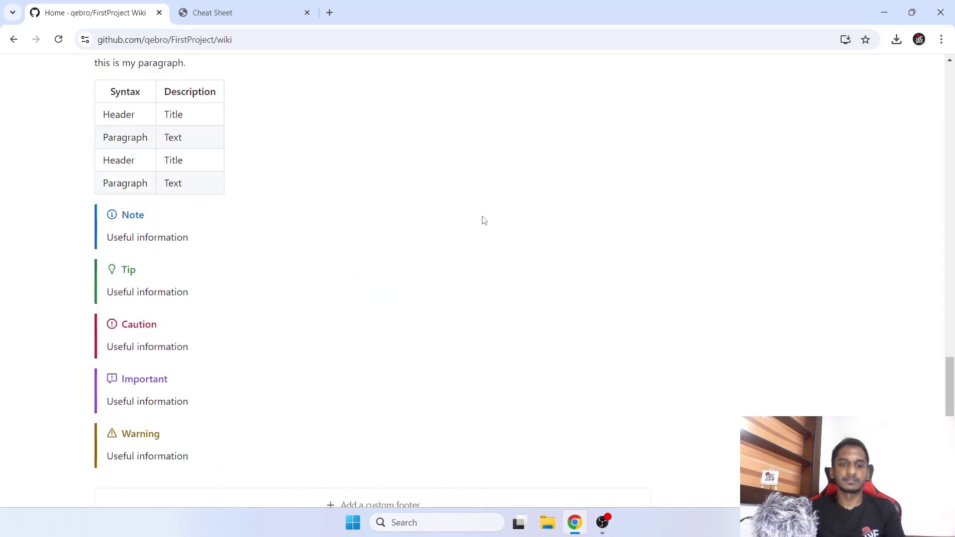
pyautogui.scroll(20, 485, 221)
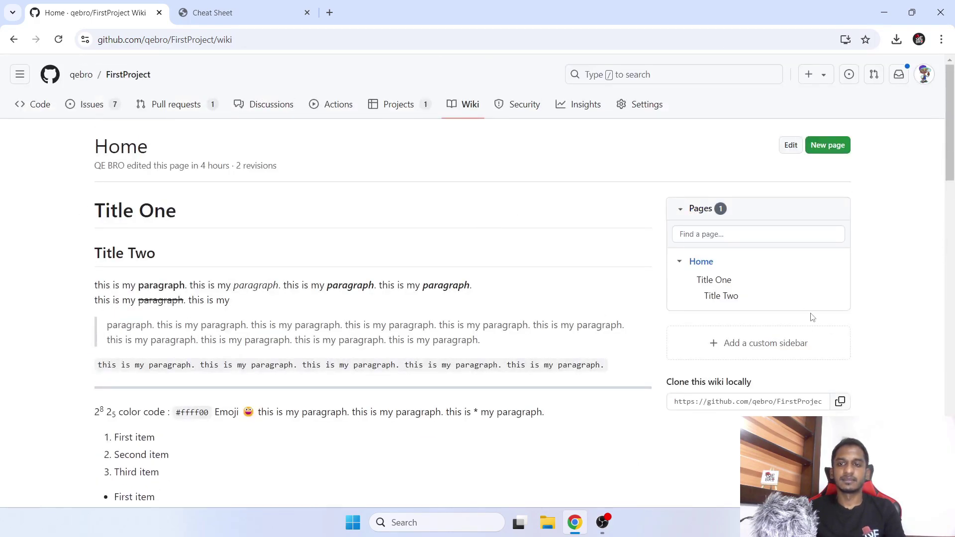
pyautogui.click(680, 263)
pyautogui.click(680, 263)
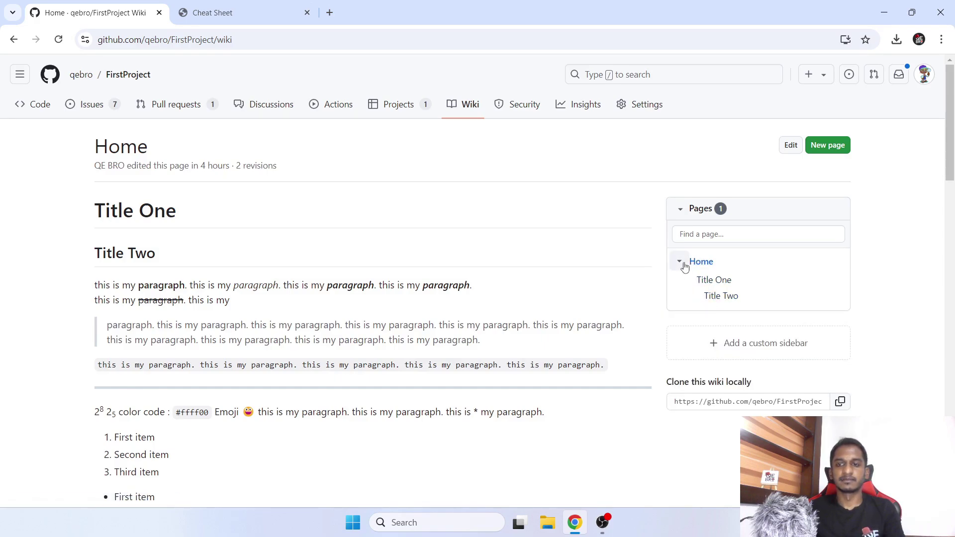
# Add a custom wiki sidebar containing "hello" and "side bar" on separate lines, and save it
pyautogui.scroll(-1, 747, 282)
pyautogui.click(748, 282)
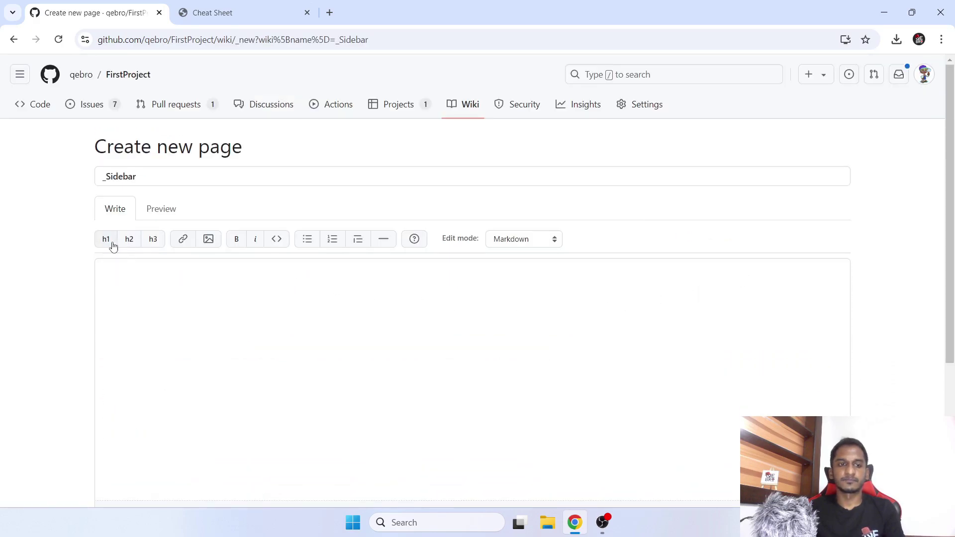
pyautogui.click(149, 275)
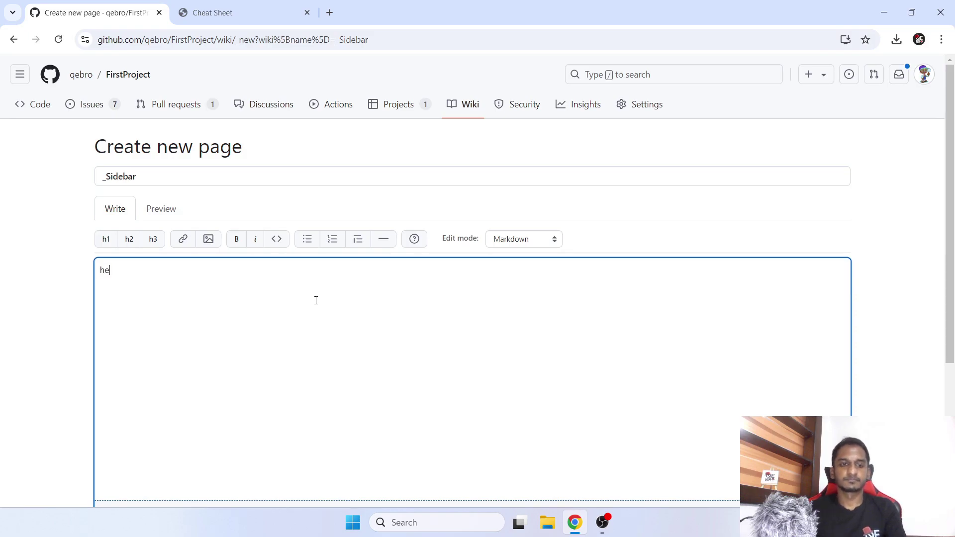
pyautogui.write('hello')
pyautogui.press('Return')
pyautogui.write('side bar')
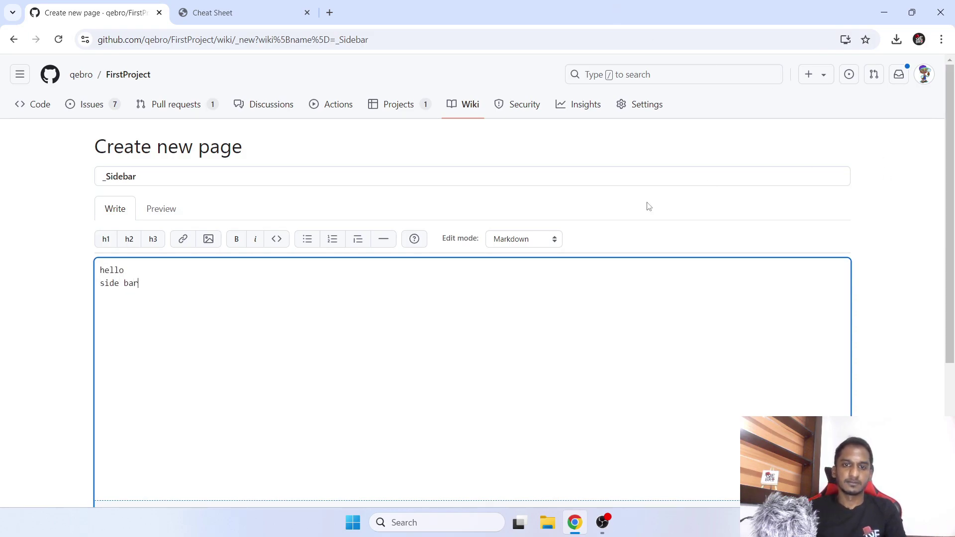
pyautogui.scroll(-4, 674, 207)
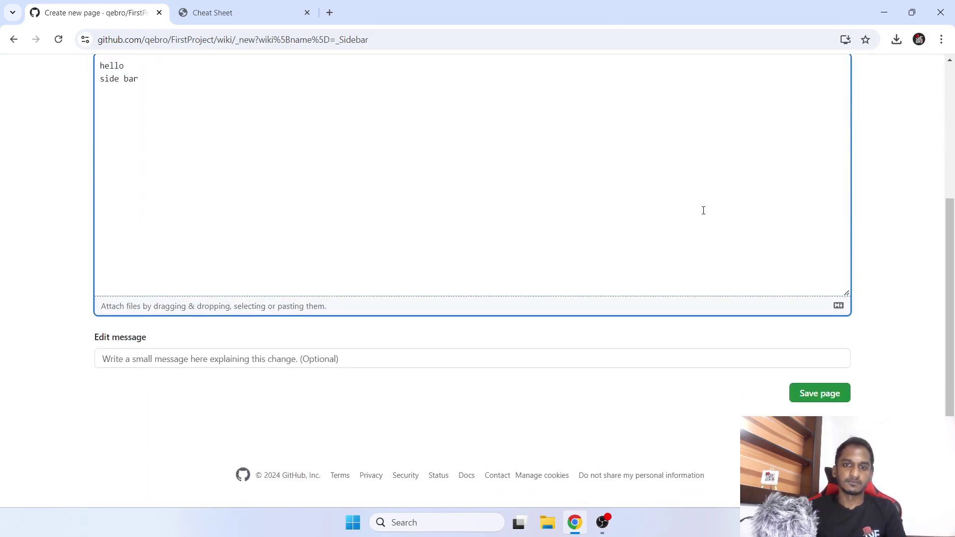
pyautogui.click(795, 396)
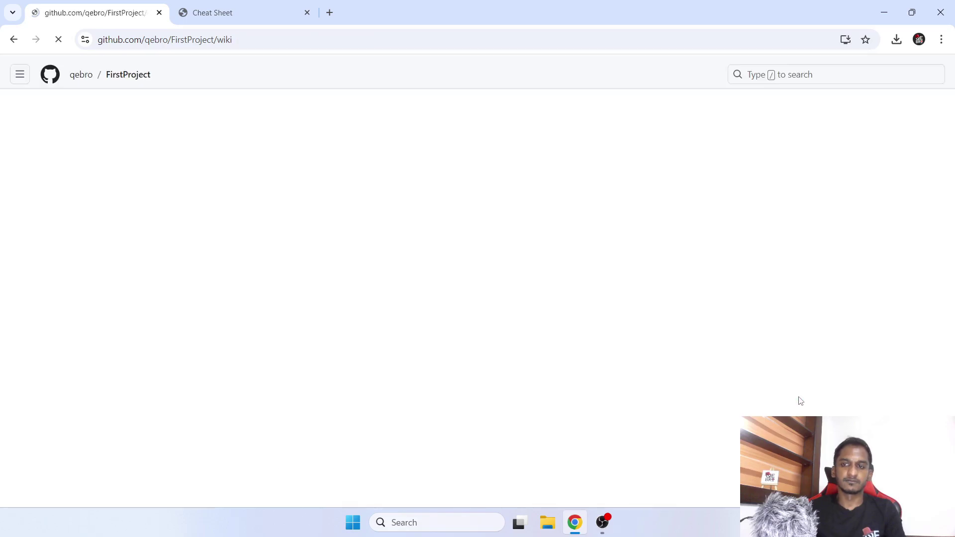
# Open the custom sidebar for editing and add a <br/> line break after "hello"
pyautogui.moveTo(676, 246); pyautogui.dragTo(746, 254)
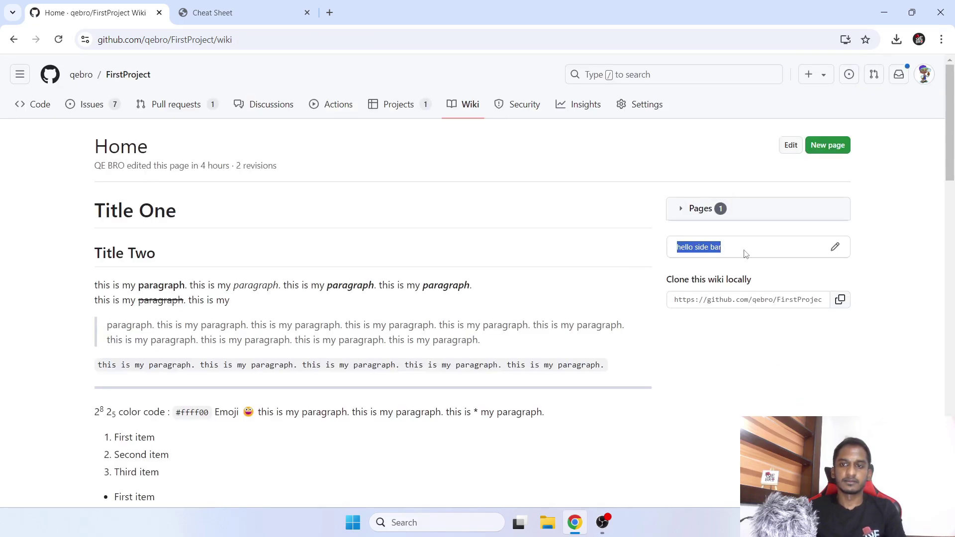
pyautogui.click(854, 249)
pyautogui.click(837, 248)
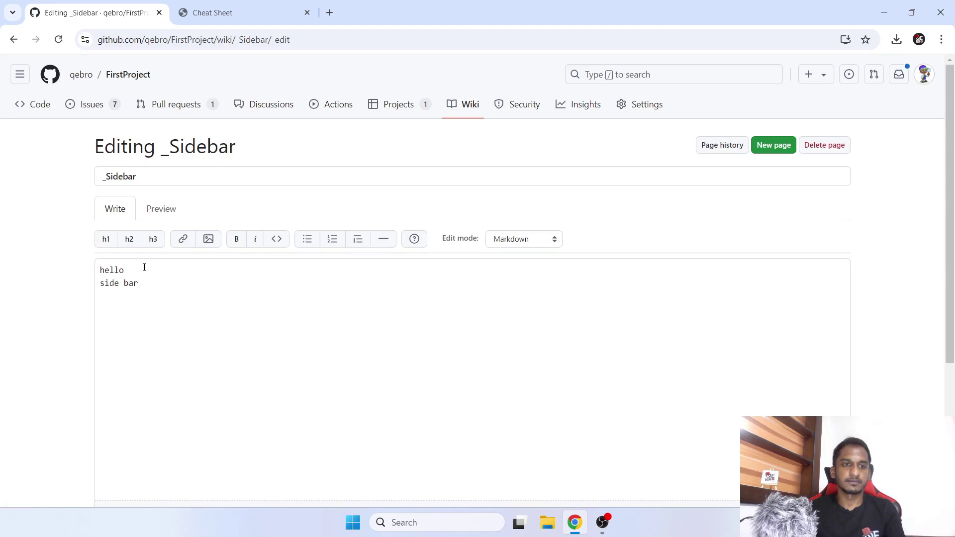
pyautogui.click(147, 270)
pyautogui.write('<br')
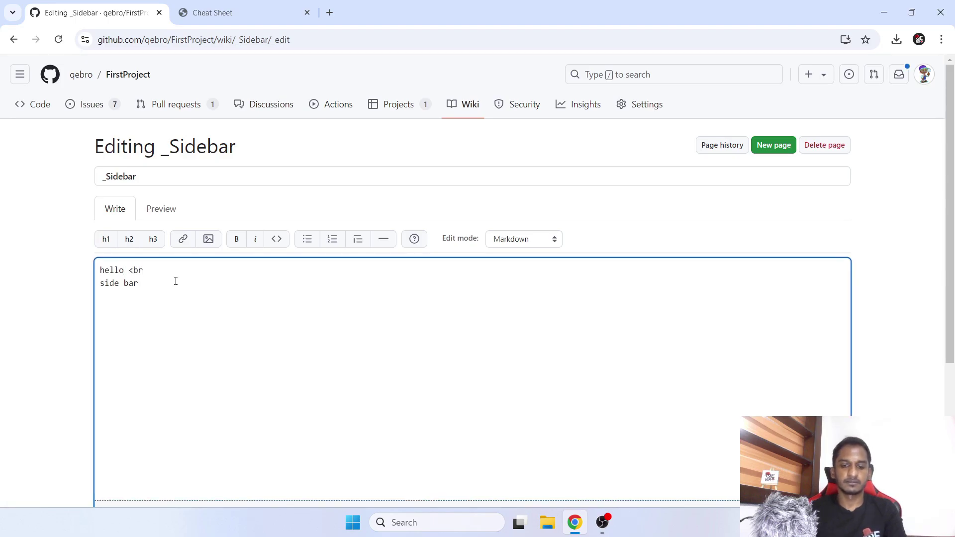
pyautogui.write('/>')
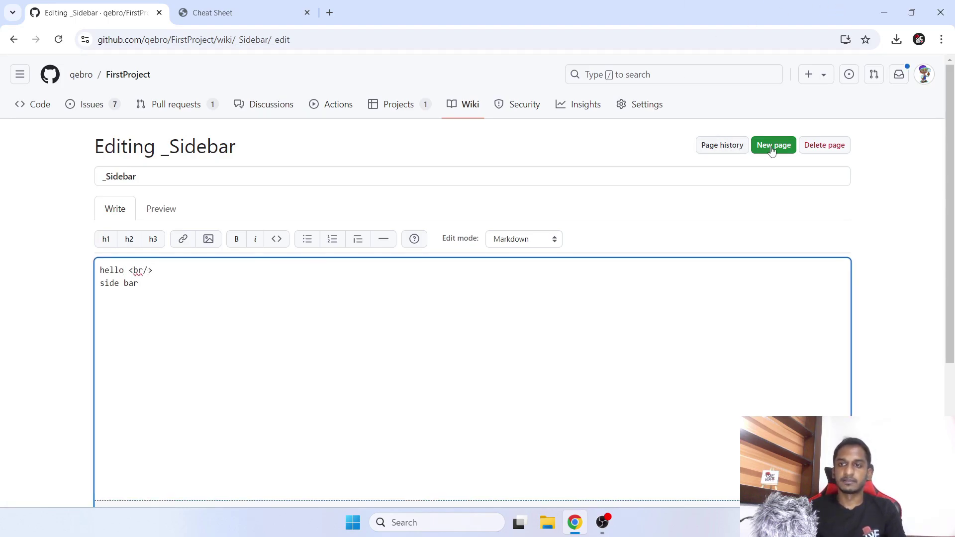
# Save the custom sidebar with its line break and check its two lines on the Home page
pyautogui.scroll(-5, 771, 149)
pyautogui.click(807, 387)
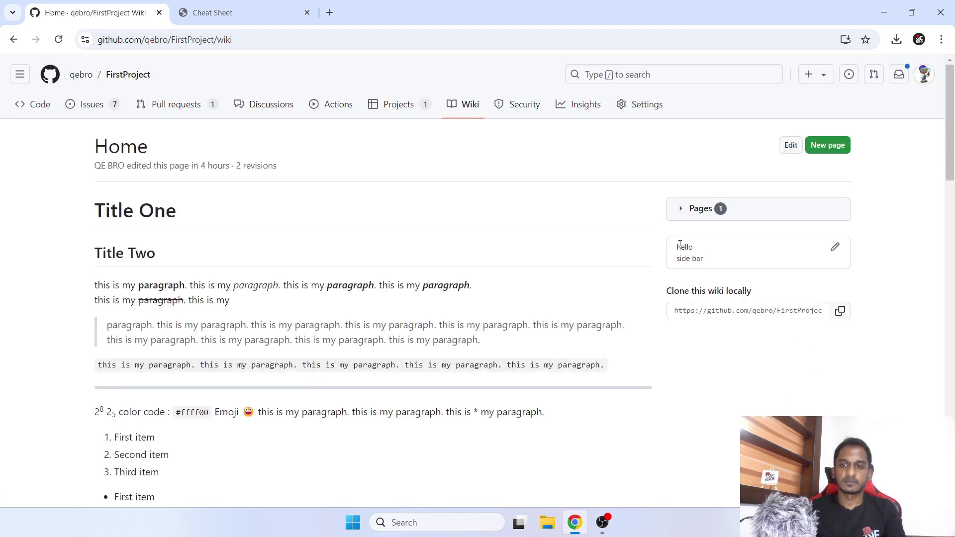
pyautogui.moveTo(679, 243); pyautogui.dragTo(719, 266)
pyautogui.click(716, 272)
# Add a custom wiki footer reading "made by qe bro", save it, and check it below the Home page's alerts
pyautogui.scroll(-15, 379, 394)
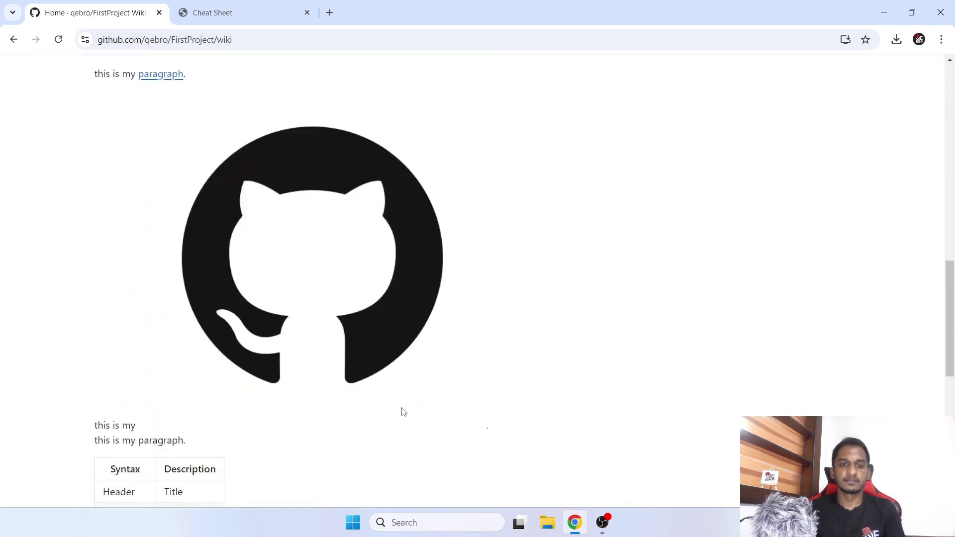
pyautogui.scroll(-8, 403, 412)
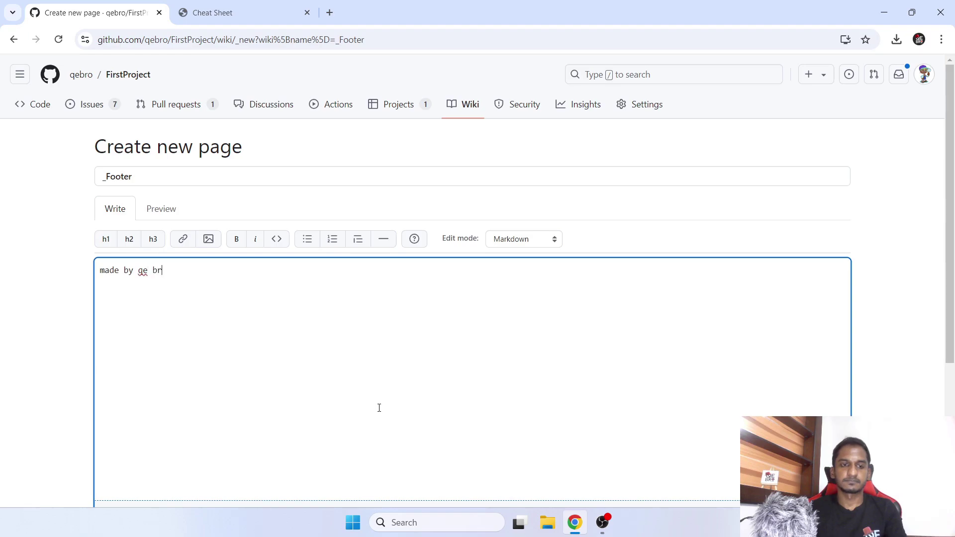
pyautogui.scroll(-4, 379, 408)
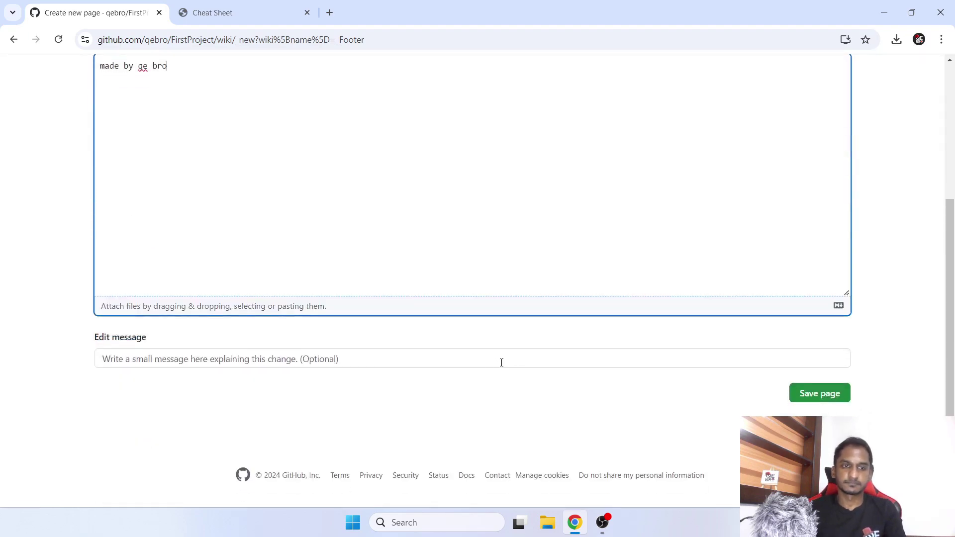
pyautogui.click(801, 395)
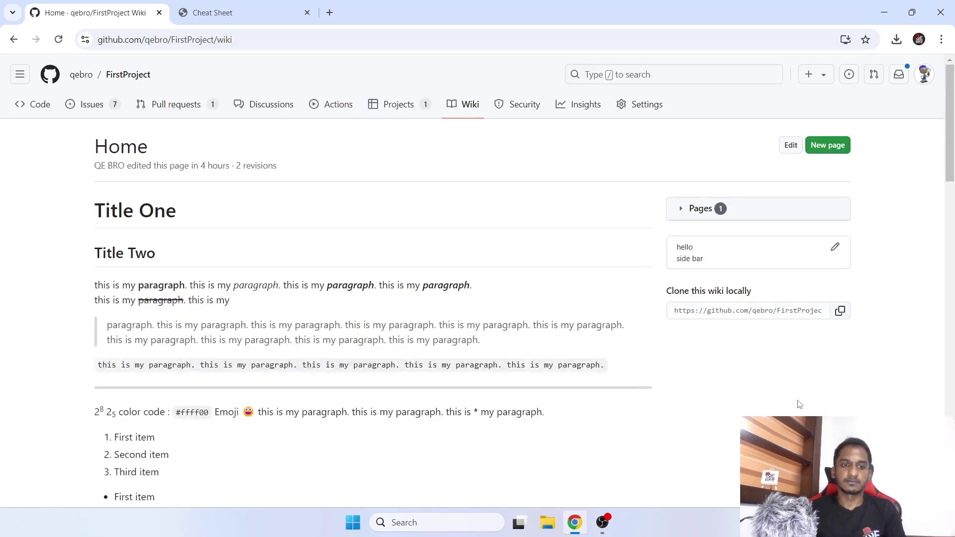
pyautogui.scroll(-15, 794, 404)
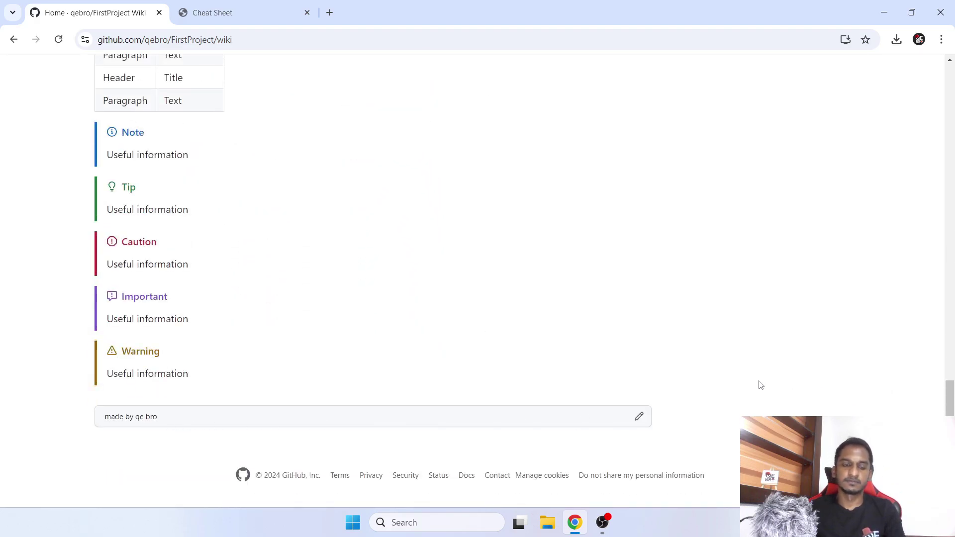
# Expand the wiki's page list on Home to view its outline, and collapse it again
pyautogui.scroll(15, 759, 384)
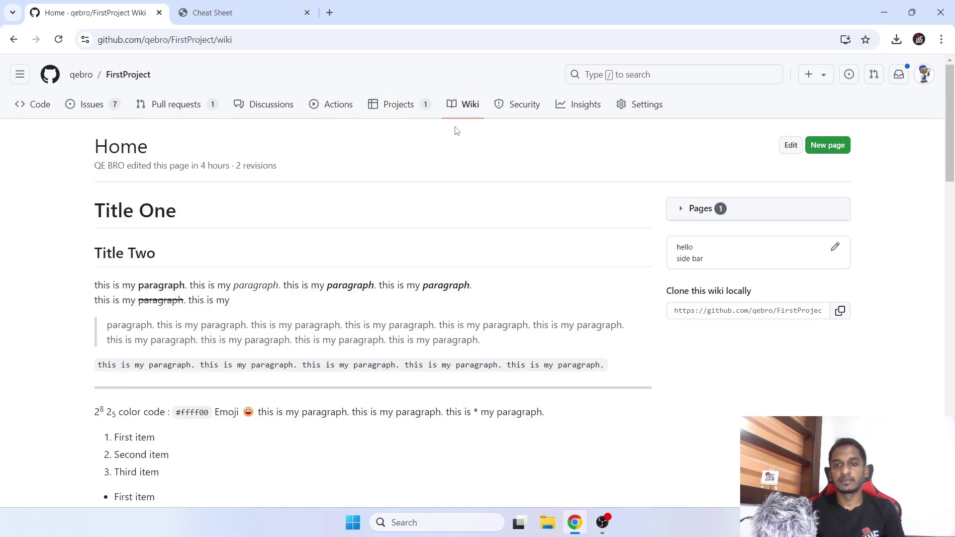
pyautogui.click(681, 210)
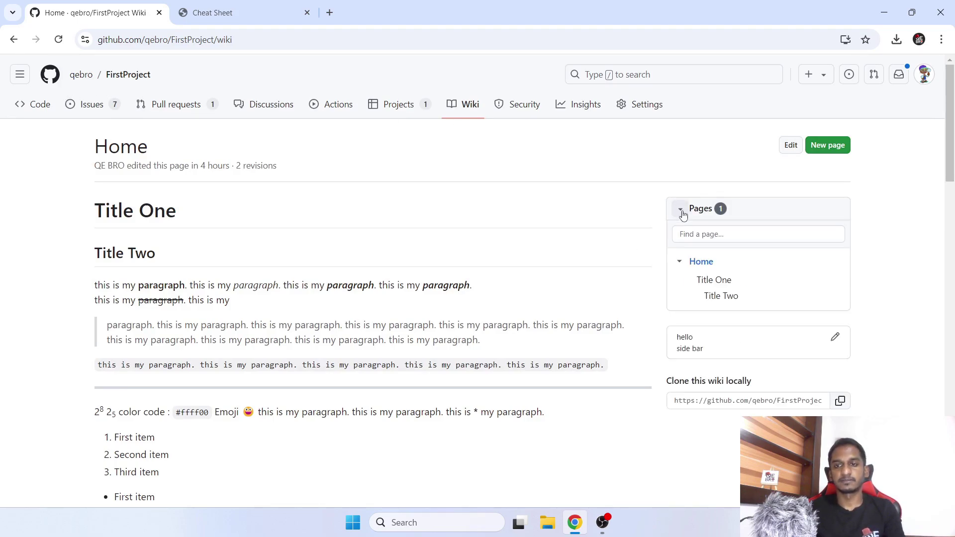
pyautogui.click(681, 209)
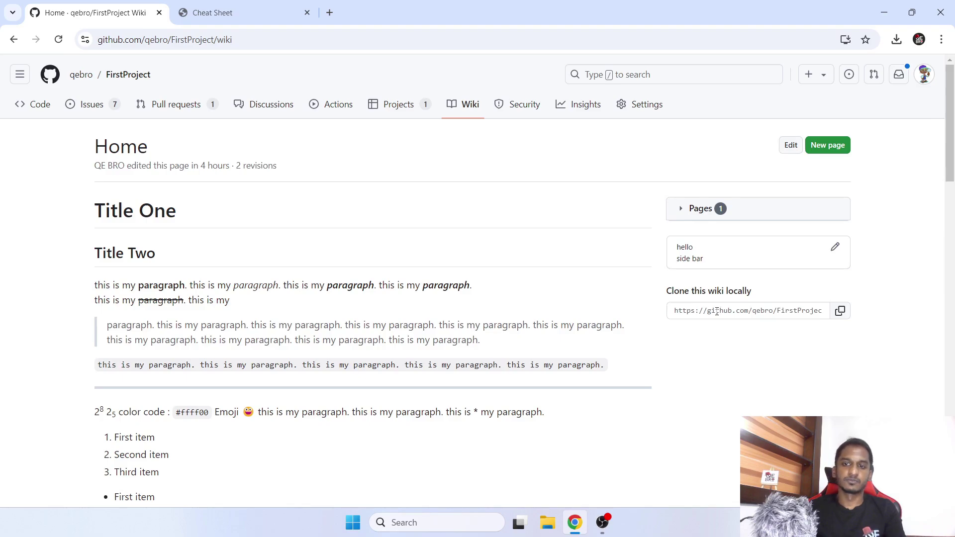
# Create a new wiki page with "second page" as both its body text and title, and save it
pyautogui.click(826, 149)
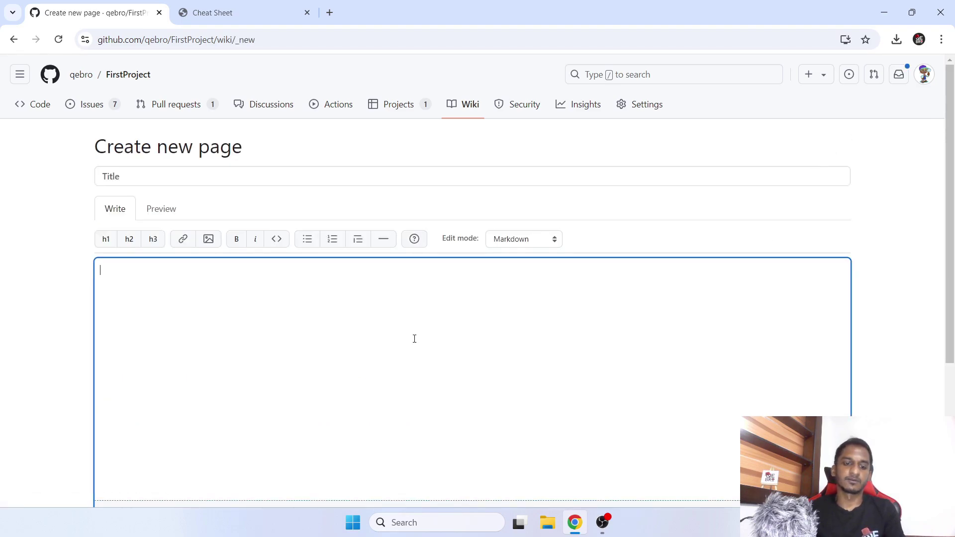
pyautogui.write('second page')
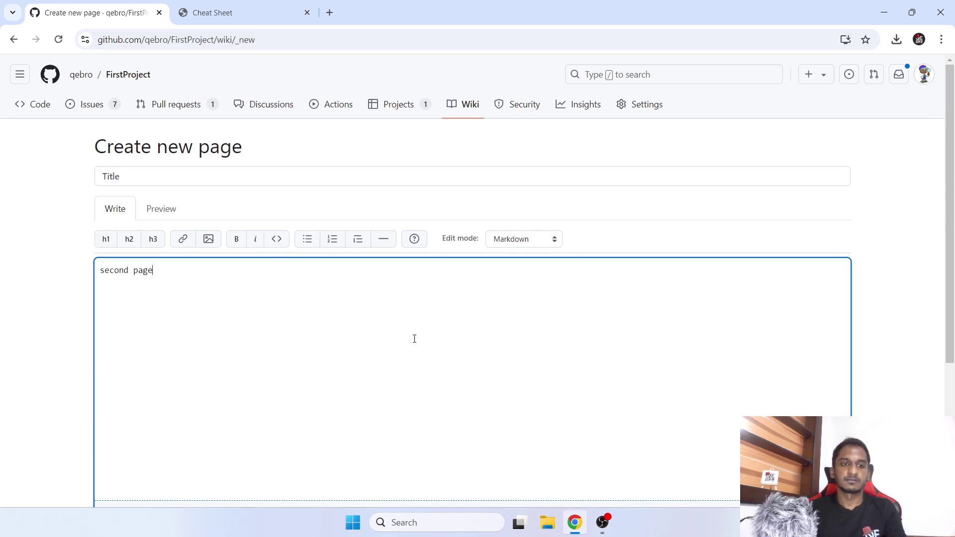
pyautogui.scroll(-4, 907, 213)
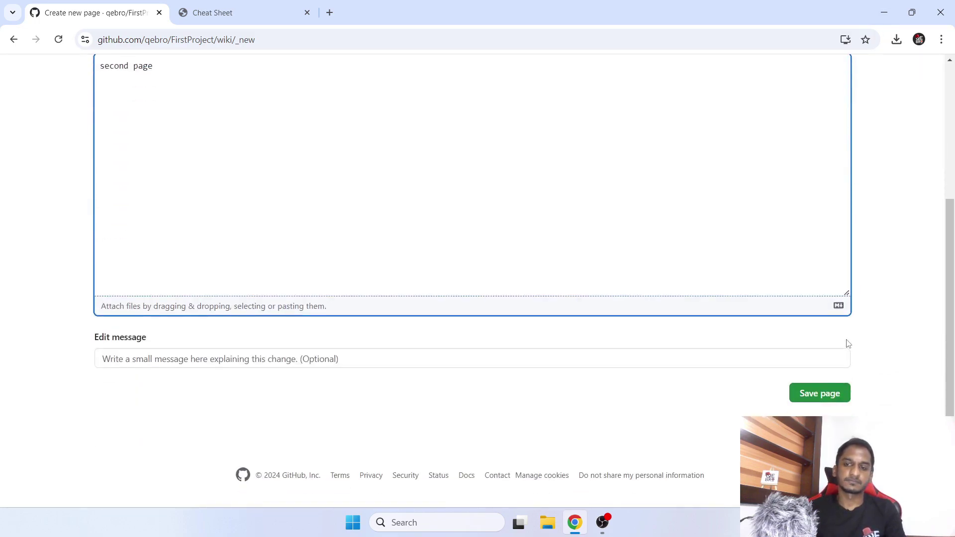
pyautogui.click(819, 395)
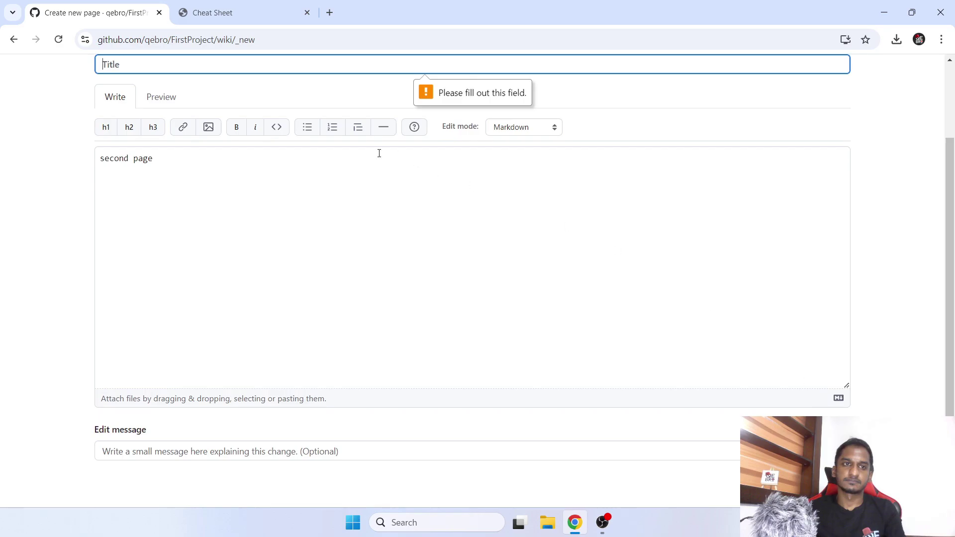
pyautogui.scroll(2, 289, 177)
pyautogui.moveTo(221, 265); pyautogui.dragTo(37, 266)
pyautogui.hotkey('ctrl', 'c')
pyautogui.click(166, 177)
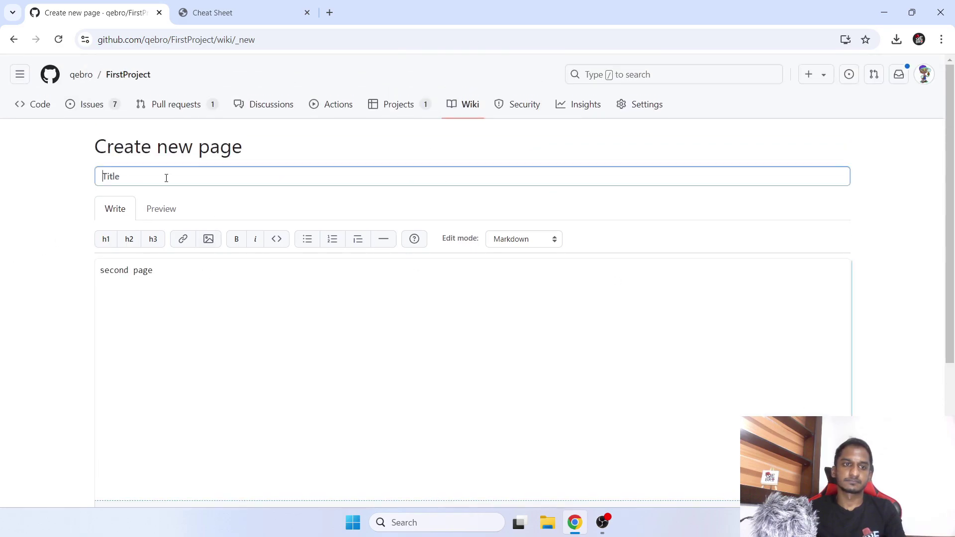
pyautogui.hotkey('ctrl', 'v')
pyautogui.scroll(-4, 588, 290)
pyautogui.click(801, 391)
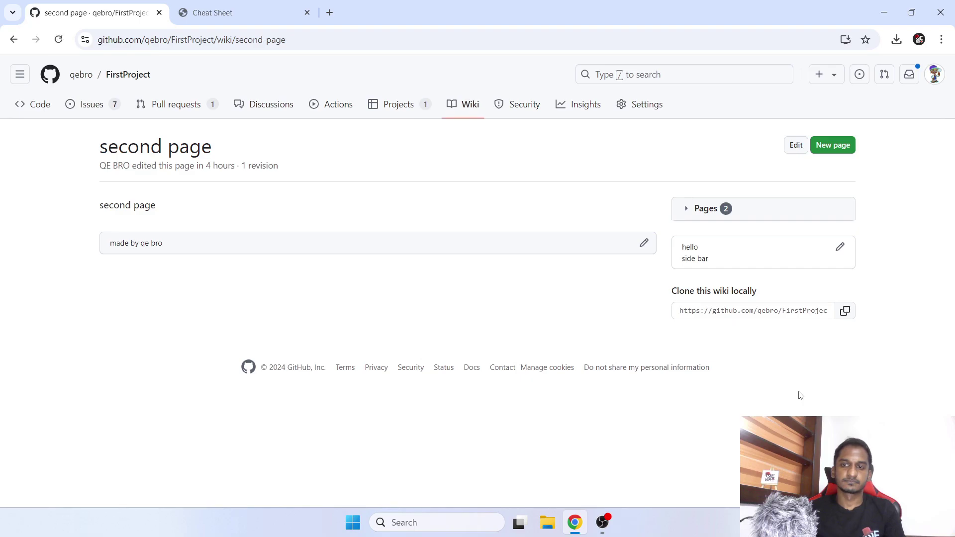
# Return to the wiki Home page, expand the page list, and open "second page" from it
pyautogui.click(460, 106)
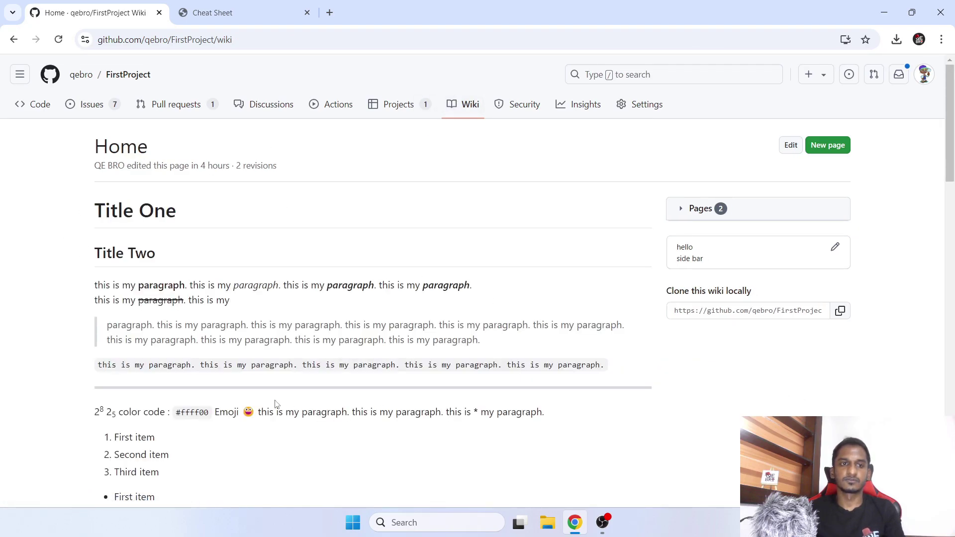
pyautogui.scroll(-10, 277, 404)
pyautogui.scroll(10, 294, 358)
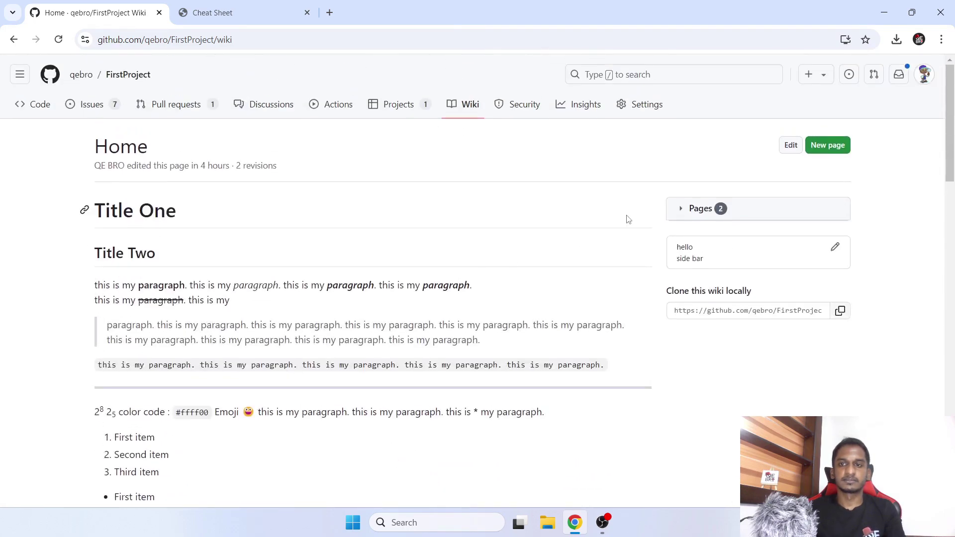
pyautogui.click(681, 209)
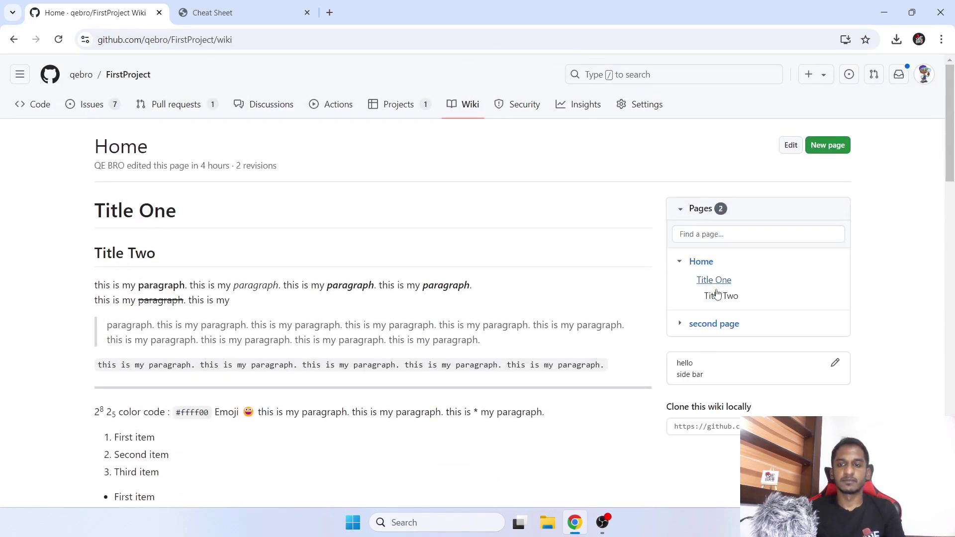
pyautogui.click(716, 325)
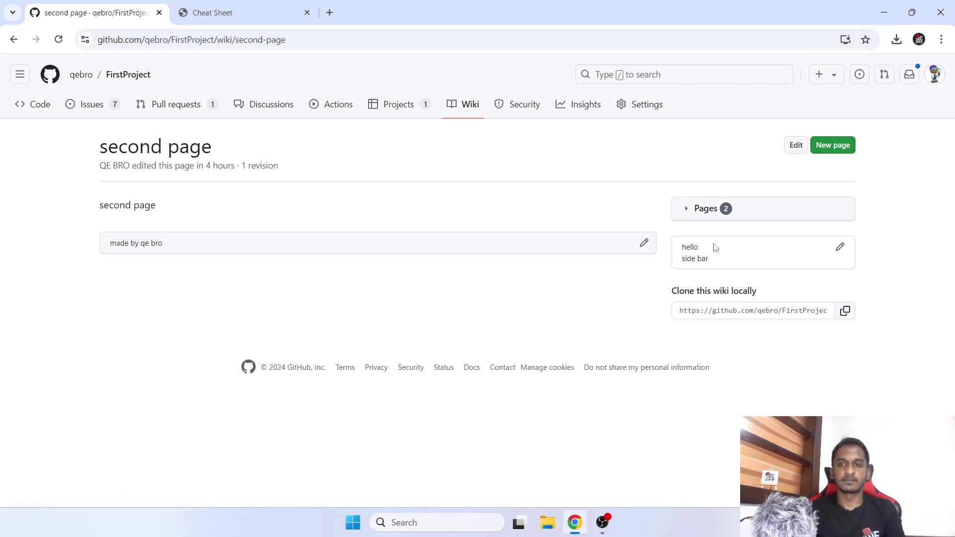
# Follow Home's Title One and Title Two outline links, examine each URL's anchor, and return to "second page"
pyautogui.click(707, 215)
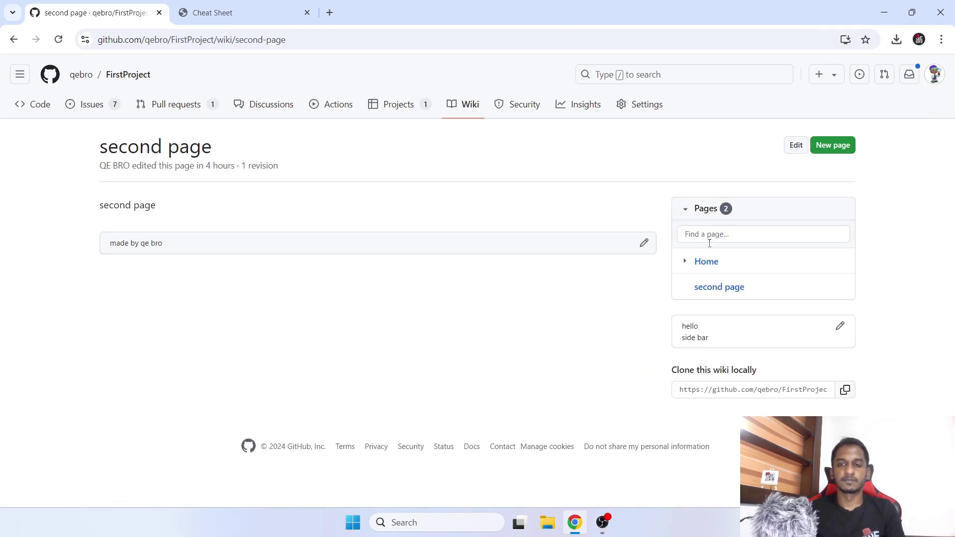
pyautogui.click(685, 261)
pyautogui.click(696, 277)
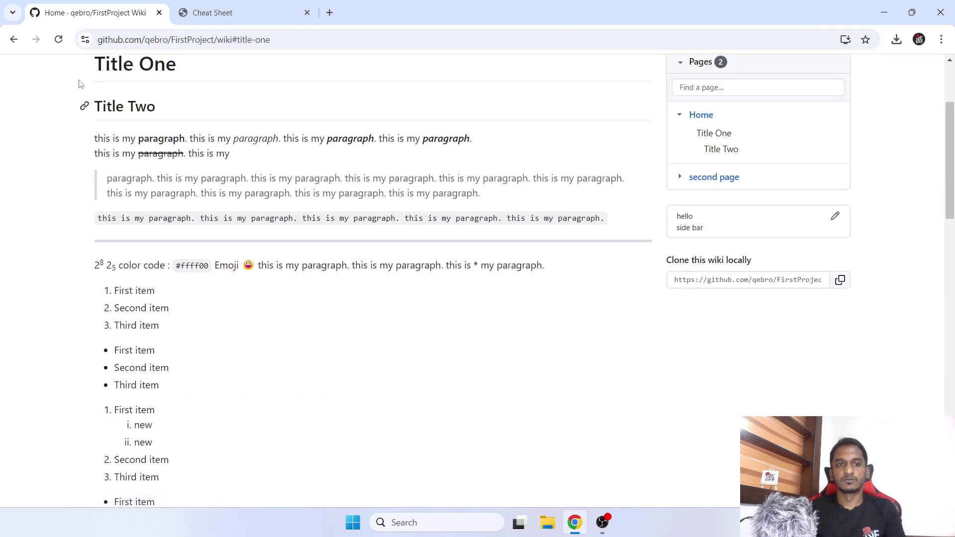
pyautogui.moveTo(260, 40); pyautogui.dragTo(417, 60)
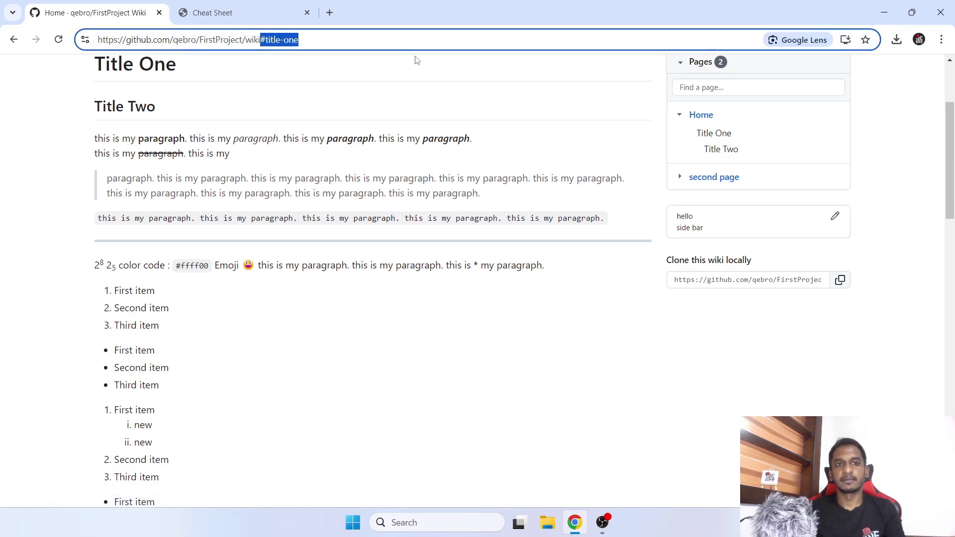
pyautogui.click(711, 150)
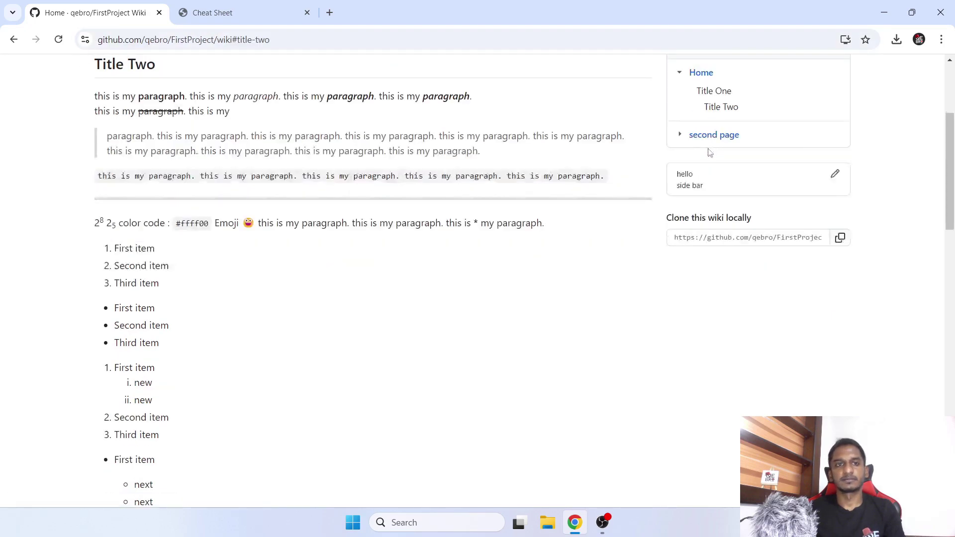
pyautogui.moveTo(260, 39); pyautogui.dragTo(323, 41)
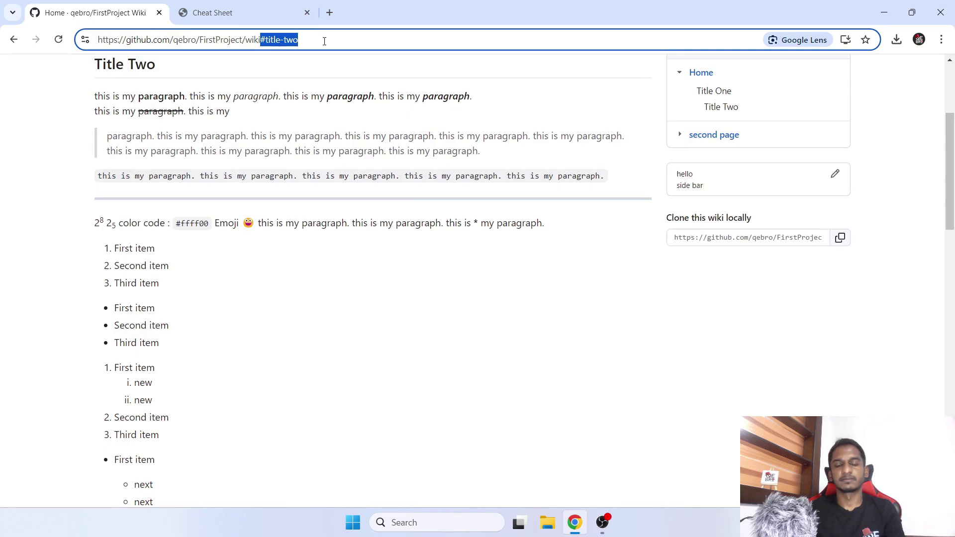
pyautogui.click(714, 135)
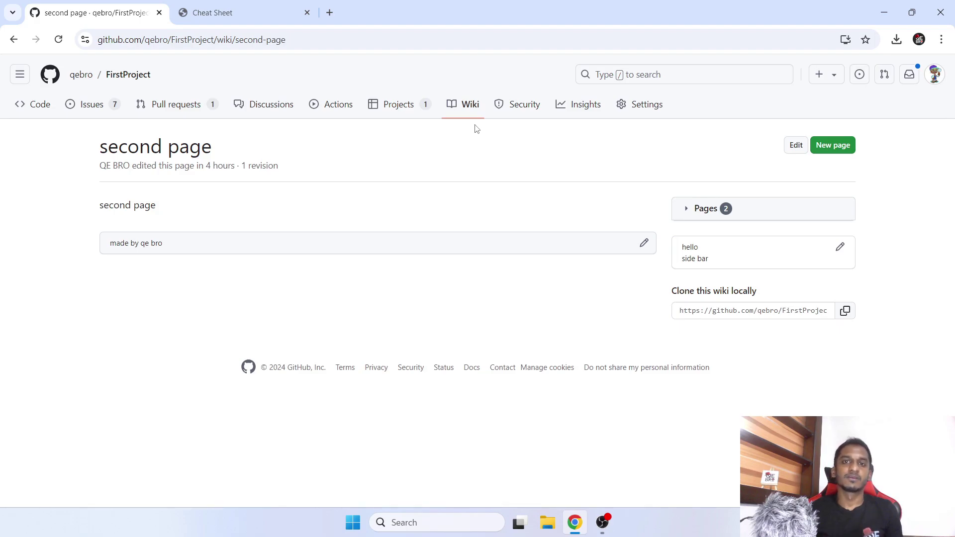
# Open your own GitHub profile and dismiss the notice about achievements with private contributions
pyautogui.click(936, 86)
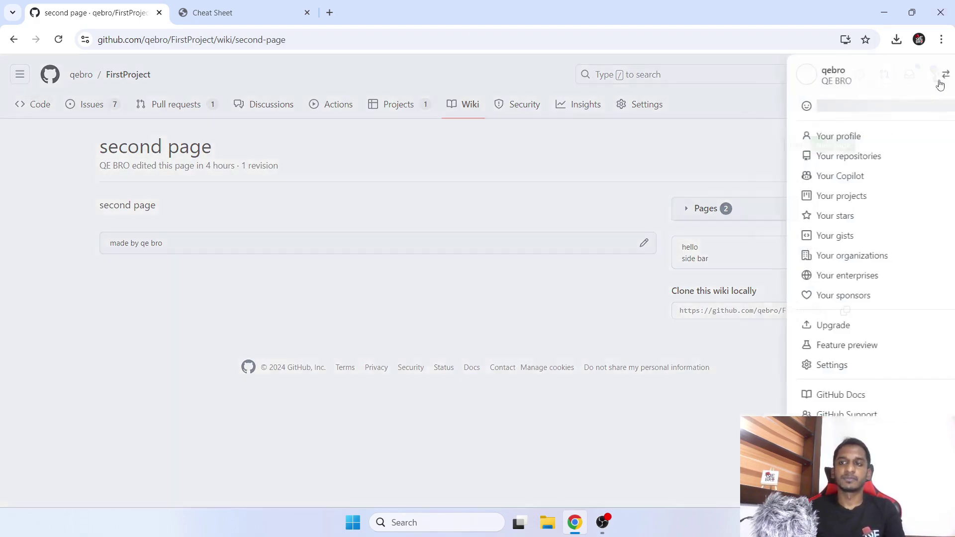
pyautogui.click(834, 143)
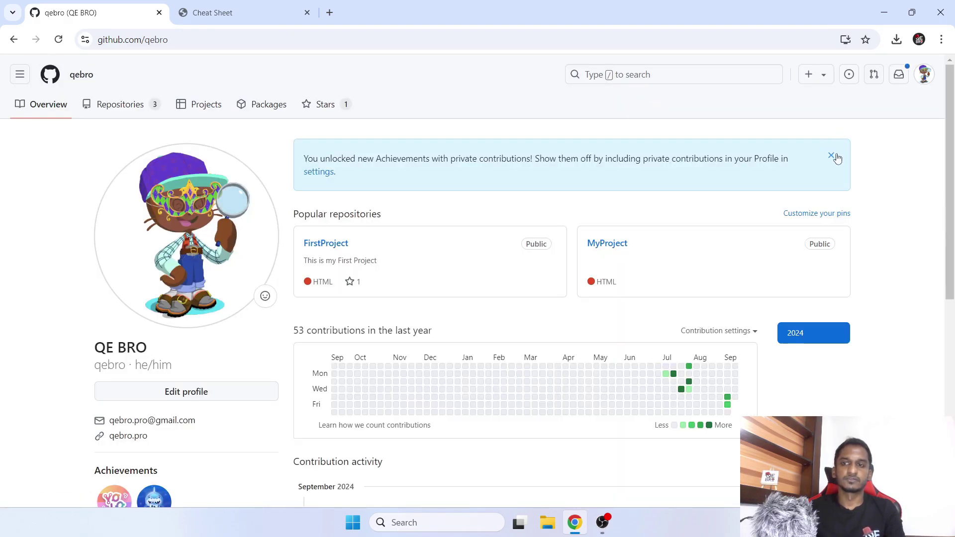
pyautogui.click(831, 157)
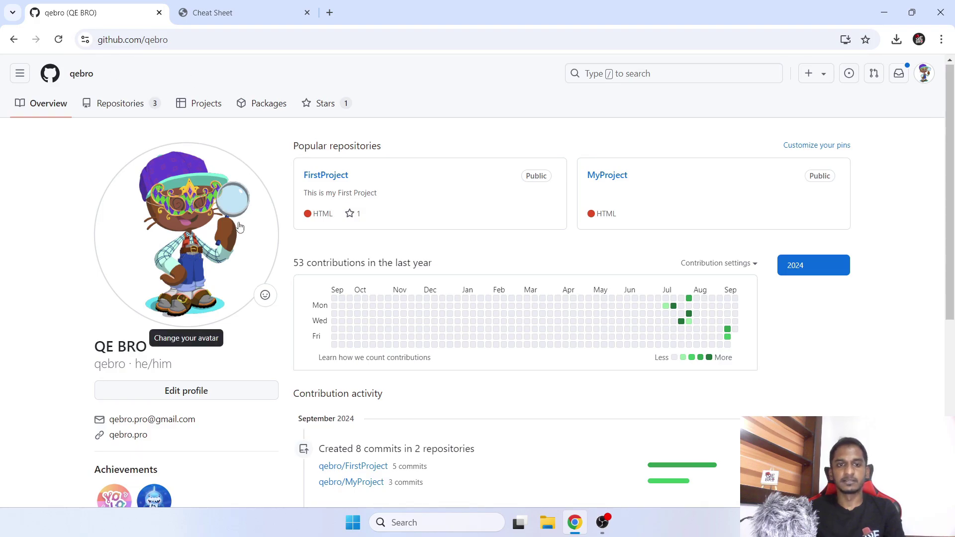
# Examine the profile overview, including its popular repositories, contribution graph and contribution activity
pyautogui.scroll(-6, 239, 224)
pyautogui.scroll(6, 239, 224)
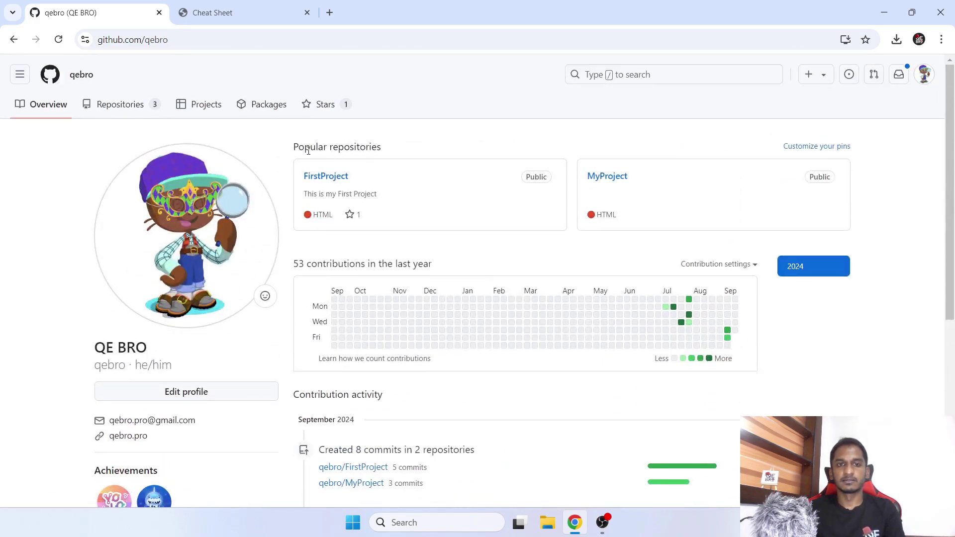
pyautogui.moveTo(309, 148); pyautogui.dragTo(376, 147)
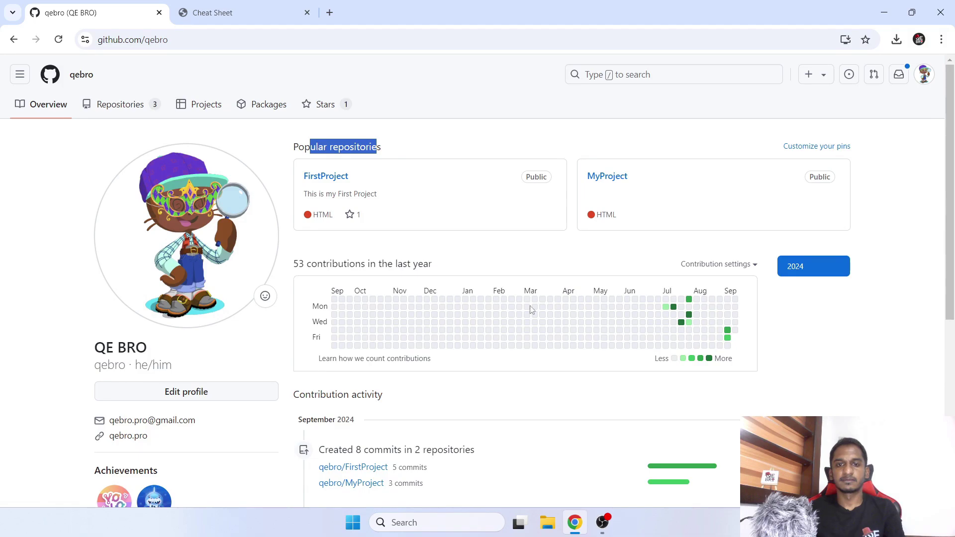
pyautogui.scroll(-4, 476, 346)
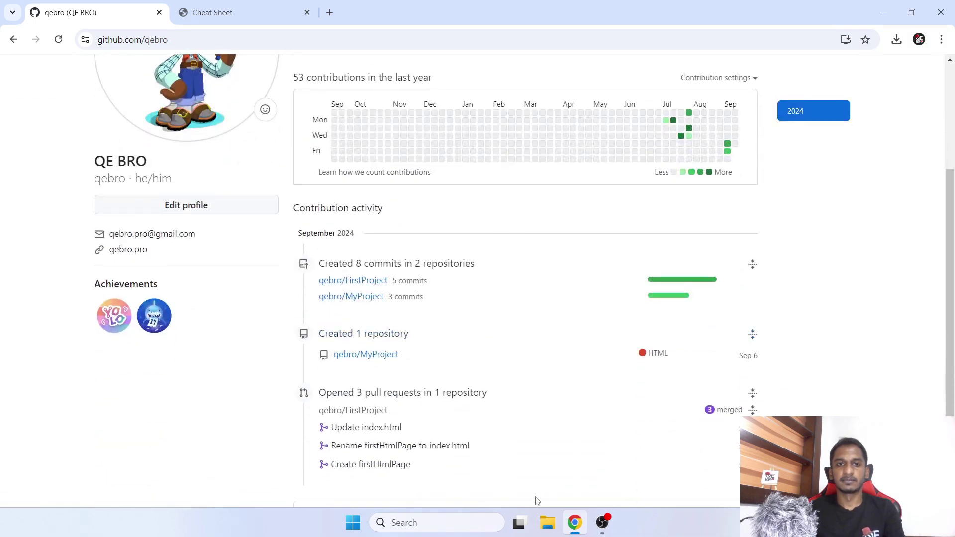
pyautogui.scroll(-3, 379, 445)
pyautogui.scroll(5, 382, 437)
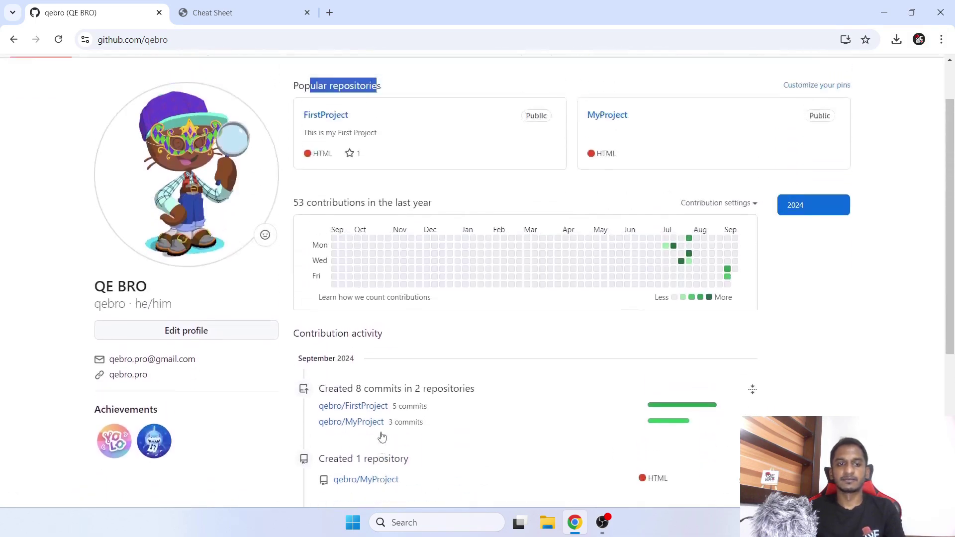
pyautogui.scroll(1, 382, 436)
pyautogui.click(822, 354)
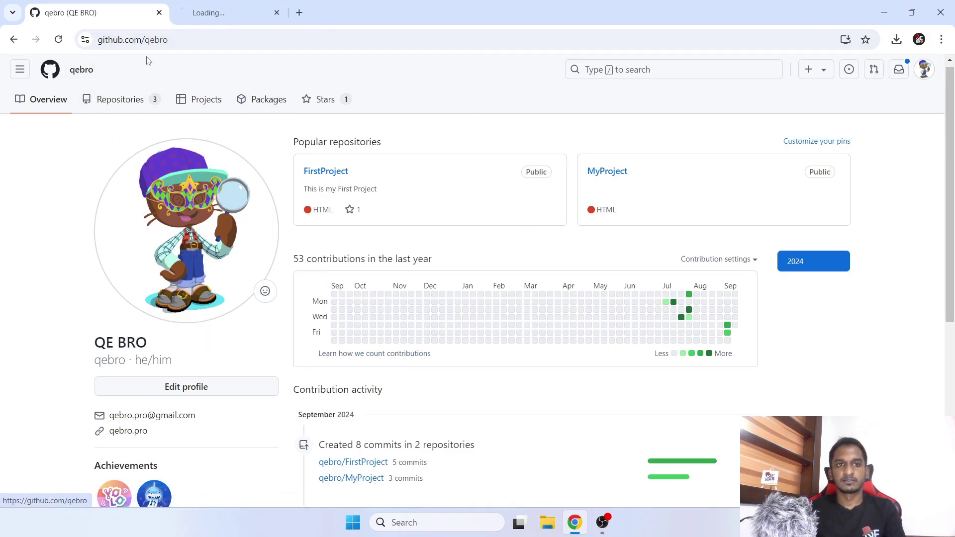
# Switch to the second browser tab showing the profile and open the GitHub dashboard's Home there
pyautogui.click(214, 12)
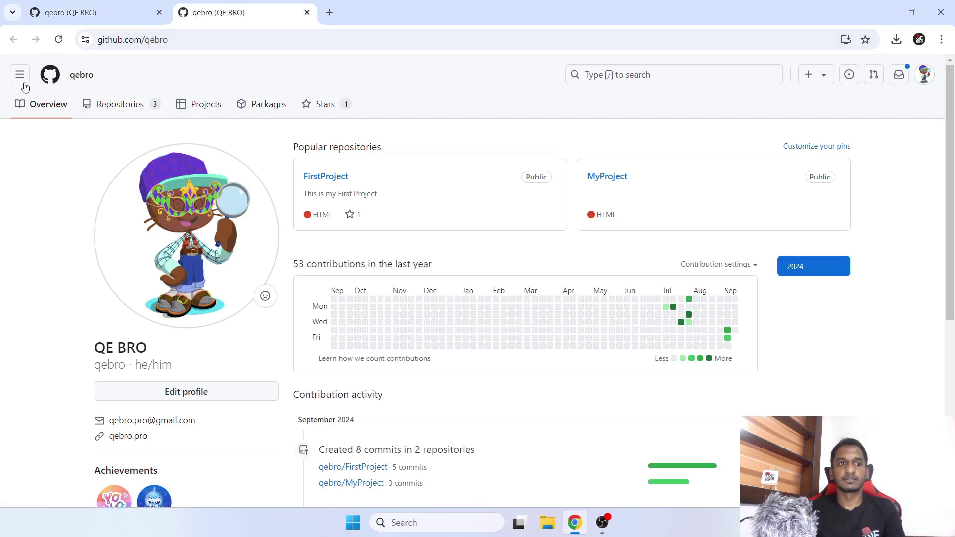
pyautogui.click(23, 83)
pyautogui.click(50, 104)
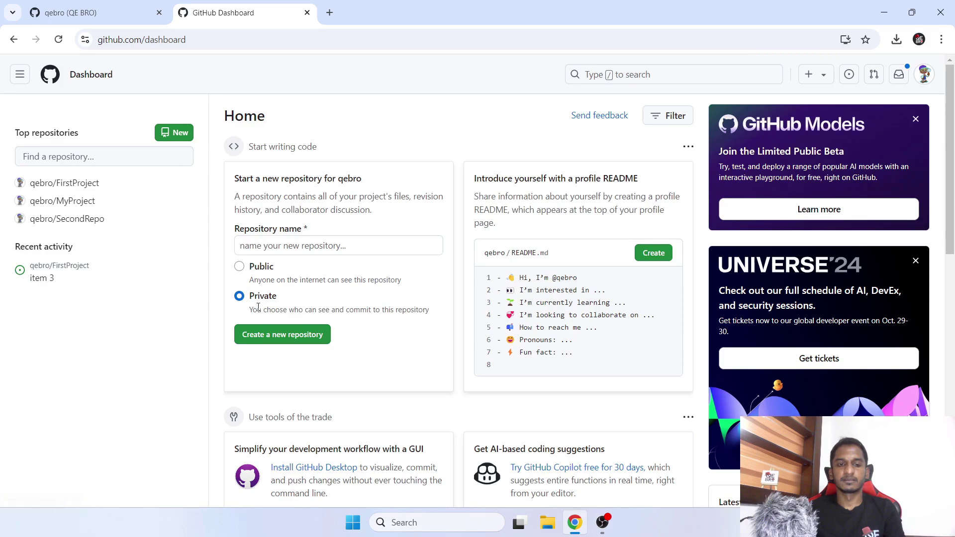
# Start a new repository and check the account's username on the profile page in the other tab before returning to the form
pyautogui.click(183, 135)
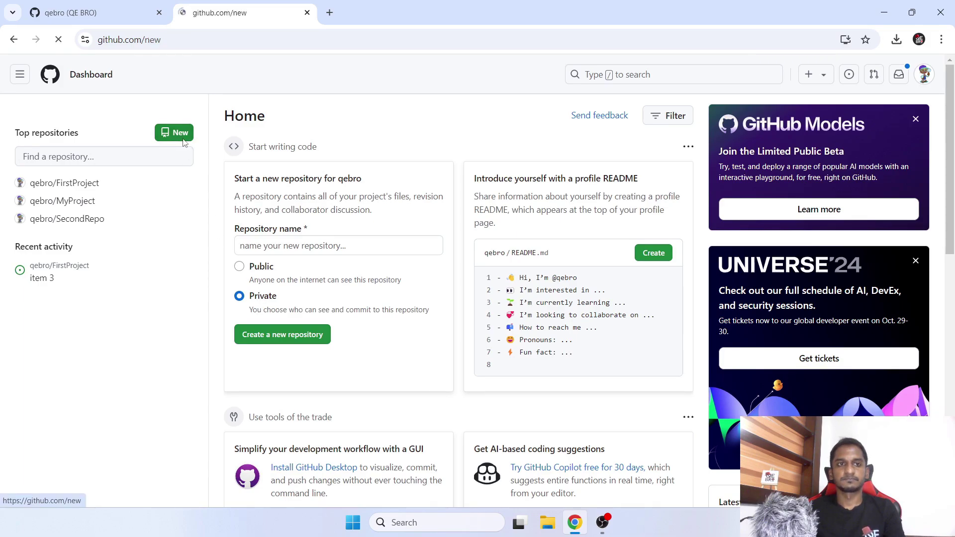
pyautogui.click(137, 19)
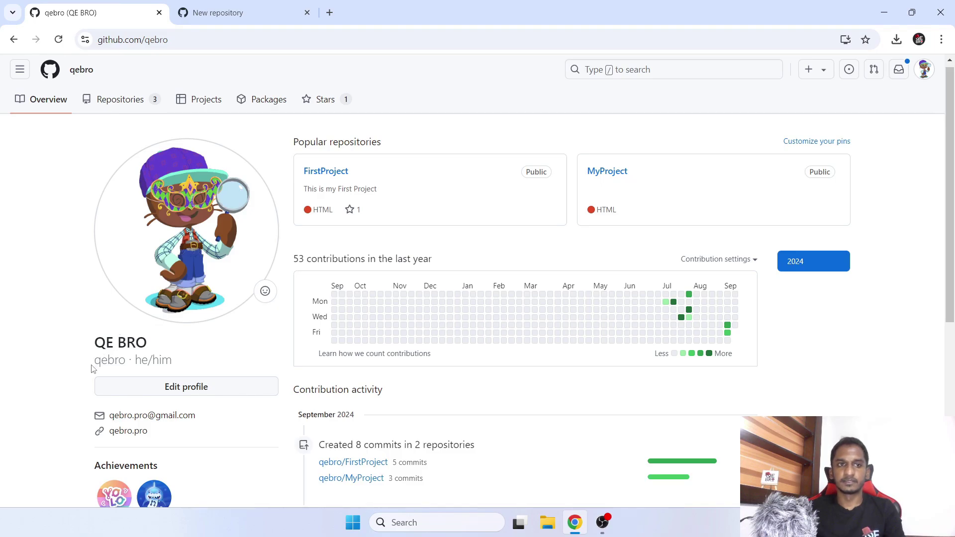
pyautogui.doubleClick(148, 39)
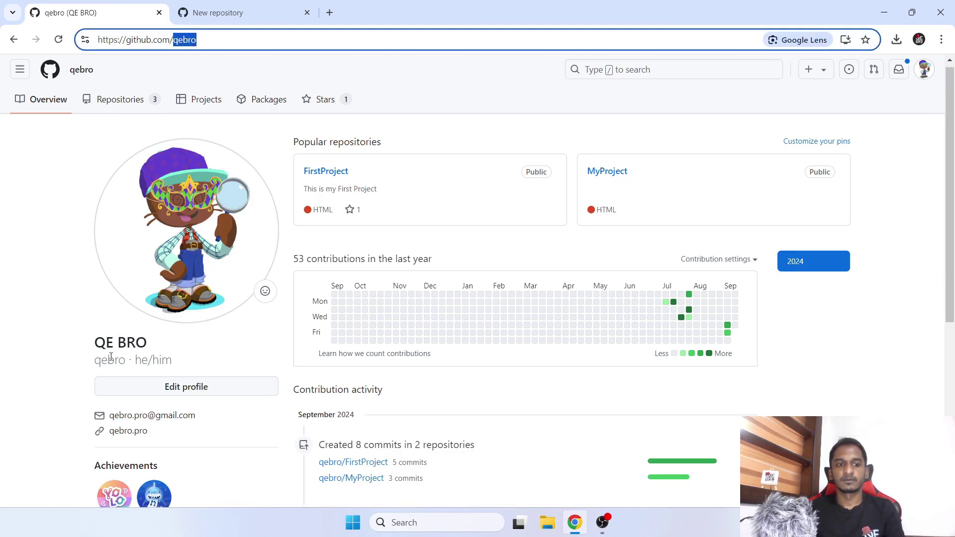
pyautogui.moveTo(95, 360); pyautogui.dragTo(127, 361)
pyautogui.moveTo(144, 40); pyautogui.dragTo(168, 39)
pyautogui.click(239, 16)
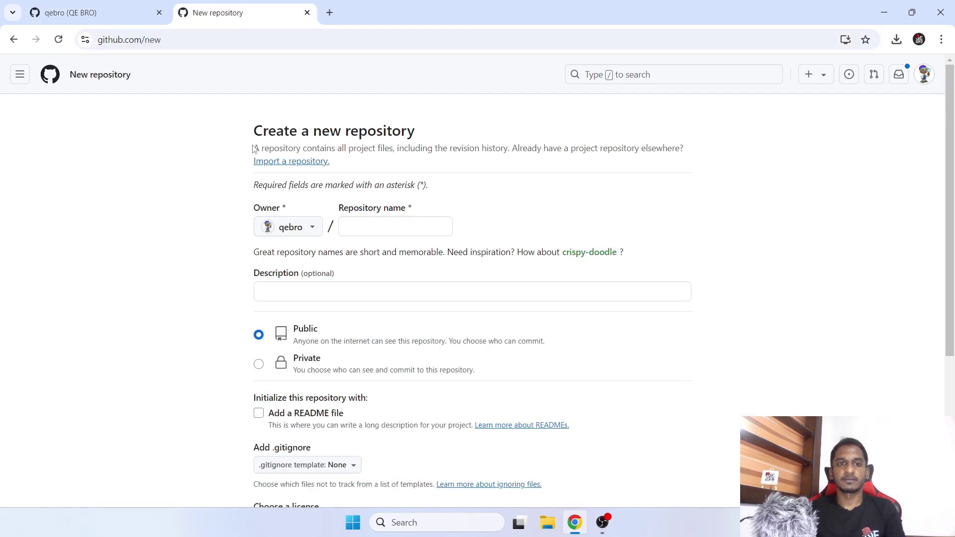
# Name the new repository "qebro" to match the username and read the notice about the special profile README repository
pyautogui.click(362, 229)
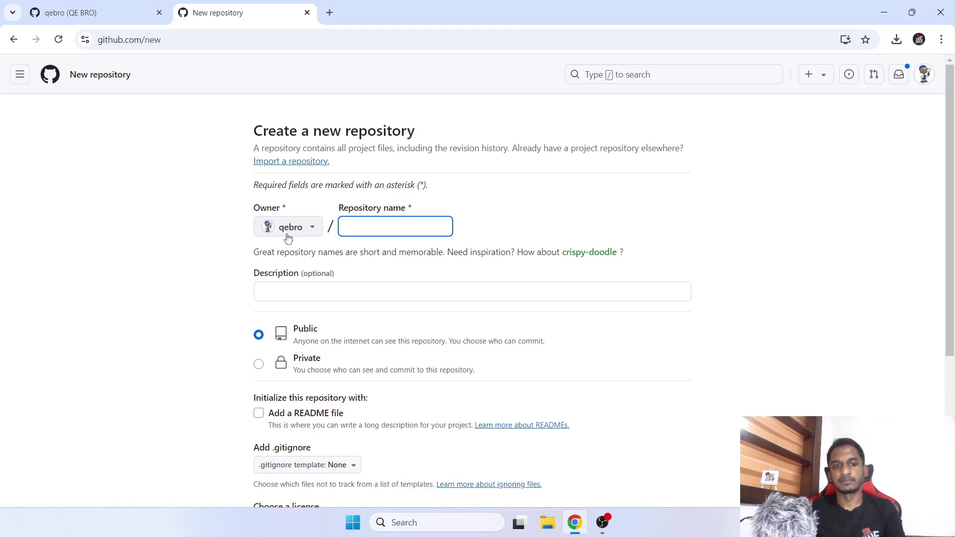
pyautogui.click(288, 234)
pyautogui.click(288, 235)
pyautogui.click(368, 226)
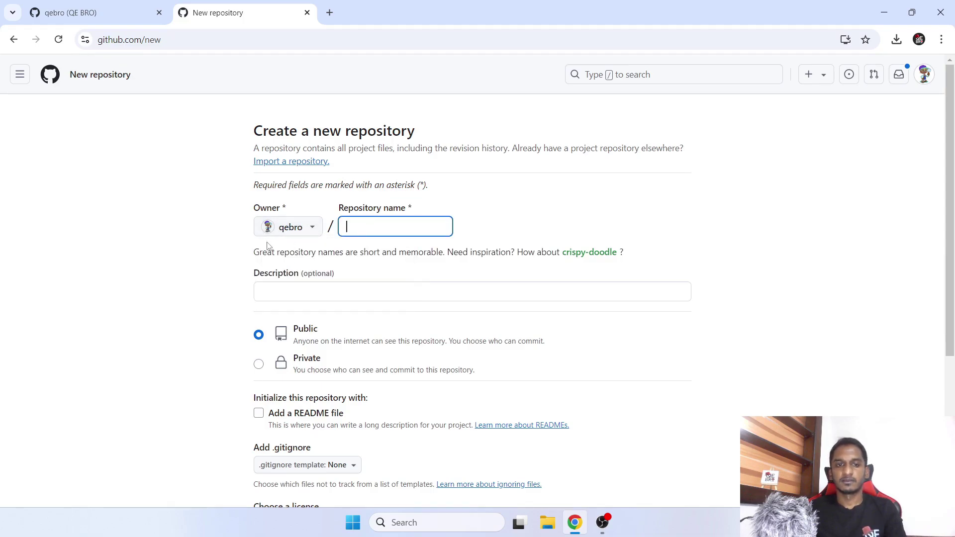
pyautogui.write('qebro')
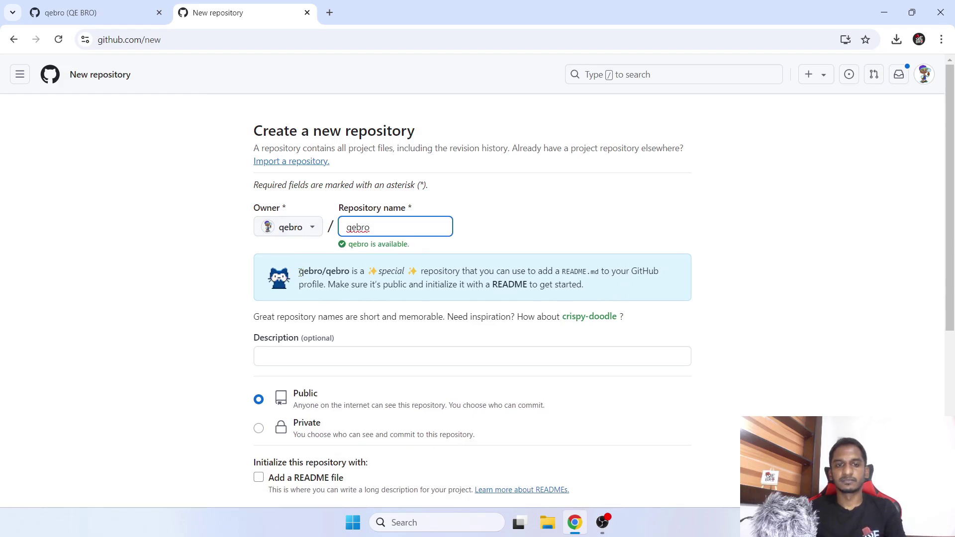
pyautogui.moveTo(300, 272); pyautogui.dragTo(355, 271)
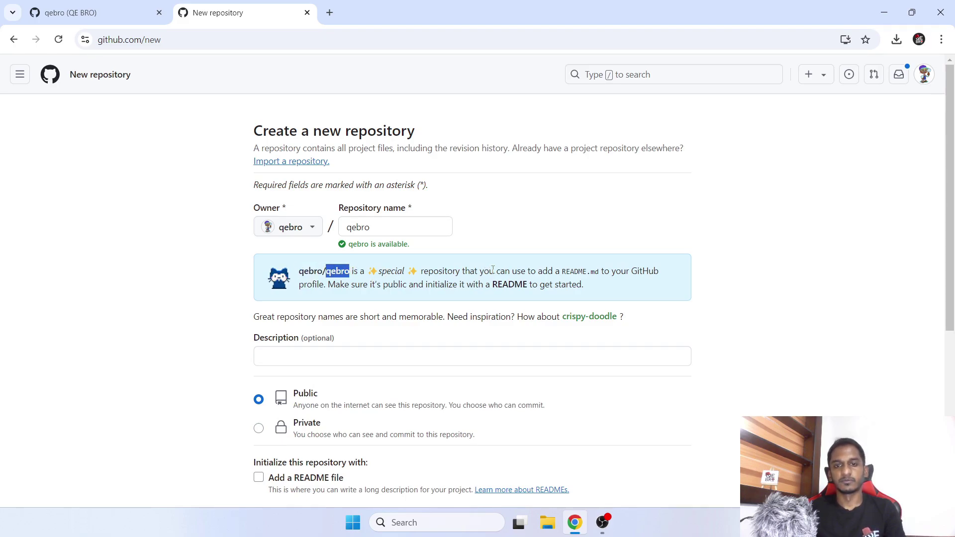
pyautogui.moveTo(563, 272); pyautogui.dragTo(598, 274)
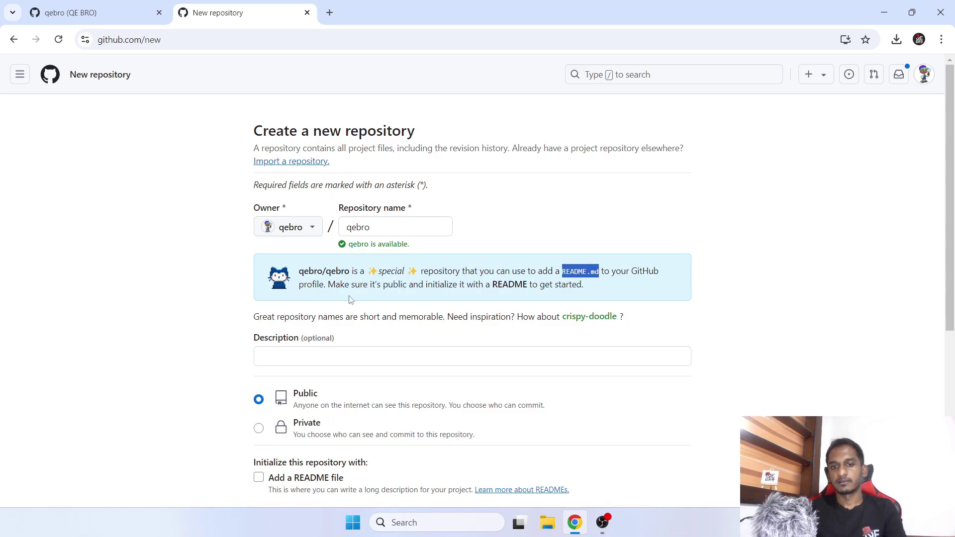
pyautogui.moveTo(348, 295); pyautogui.dragTo(583, 284)
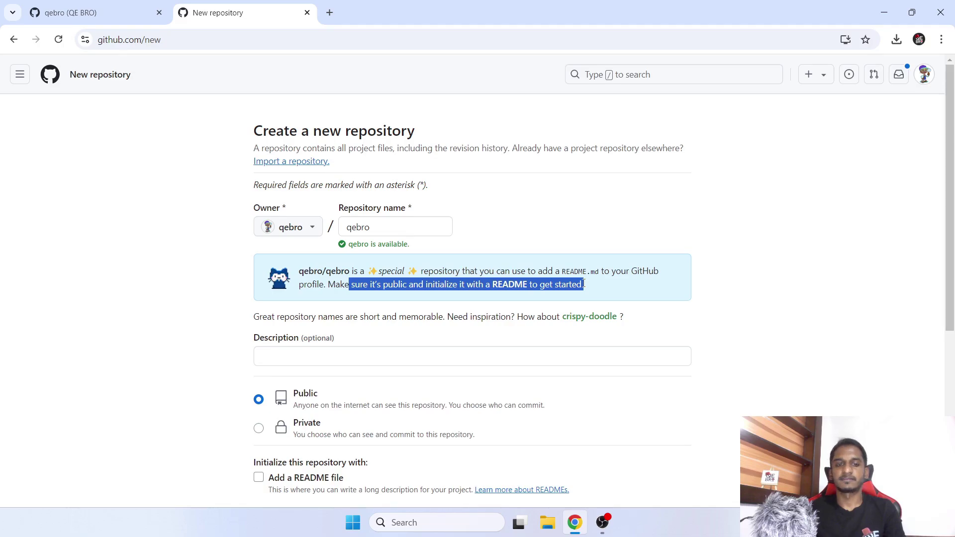
# Initialize the public repository with a README file and create it
pyautogui.scroll(-1, 575, 277)
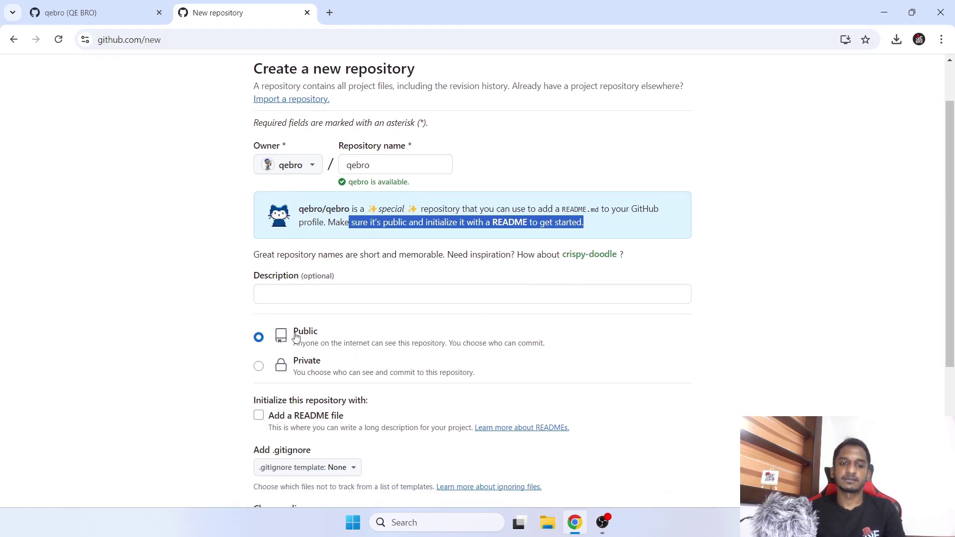
pyautogui.scroll(-2, 278, 332)
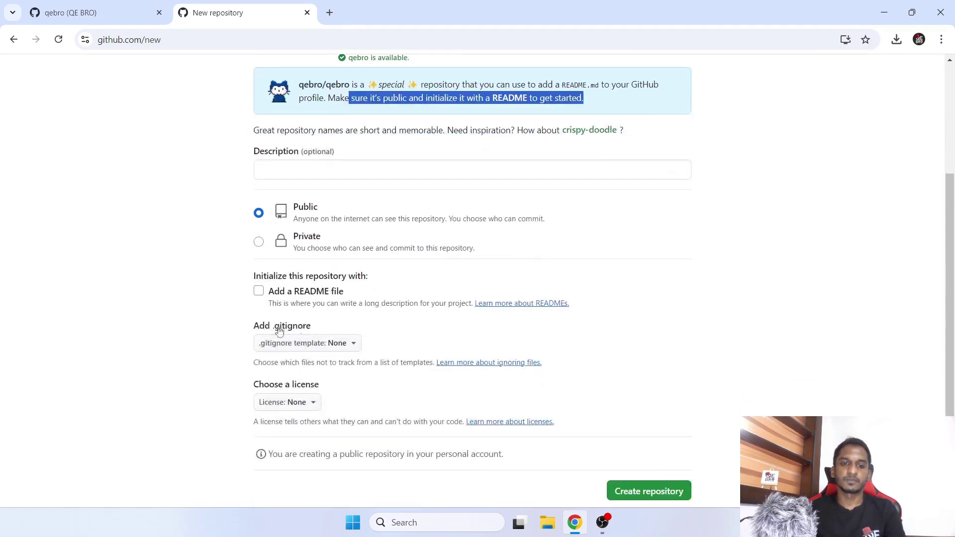
pyautogui.click(258, 292)
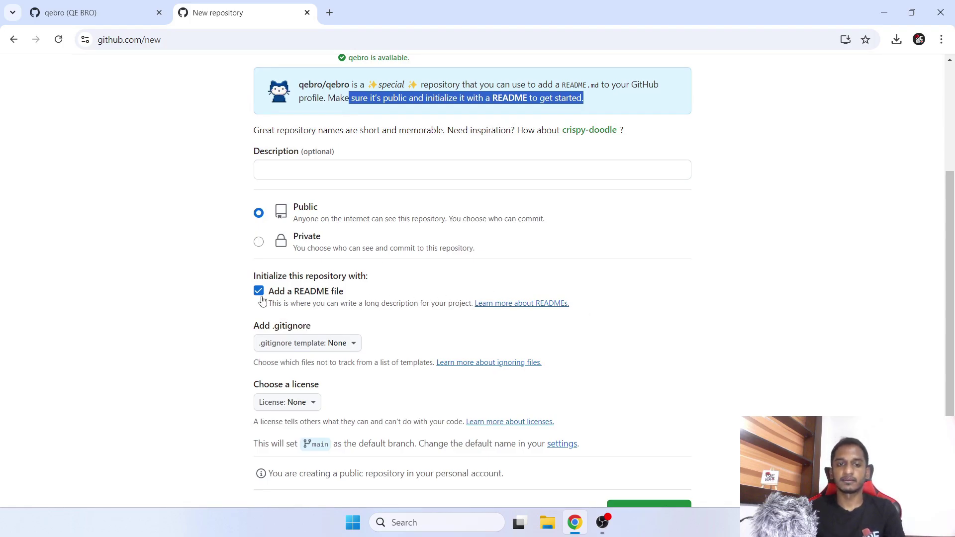
pyautogui.scroll(-2, 300, 294)
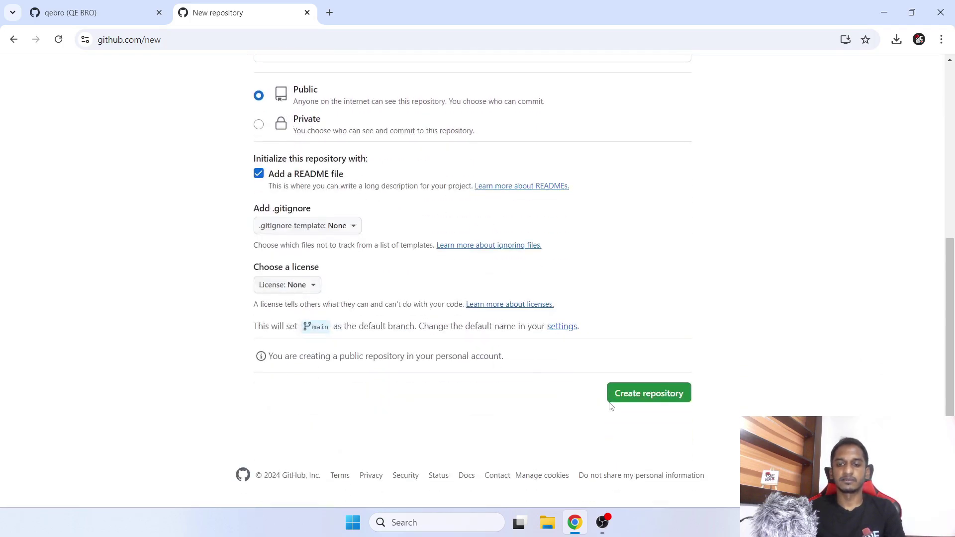
pyautogui.click(621, 396)
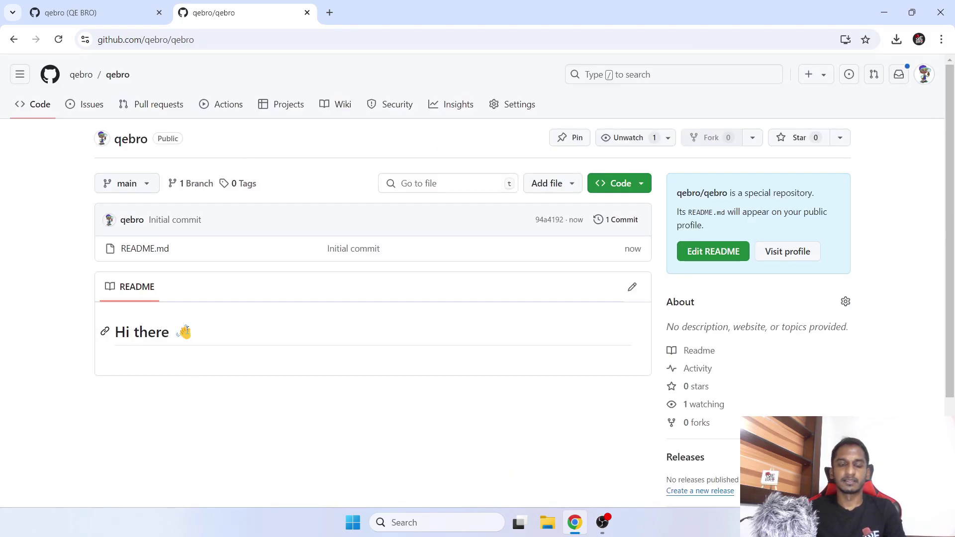
# Edit README.md and remove the <!-- and --> comment markers around the template text
pyautogui.moveTo(117, 333); pyautogui.dragTo(315, 351)
pyautogui.click(628, 291)
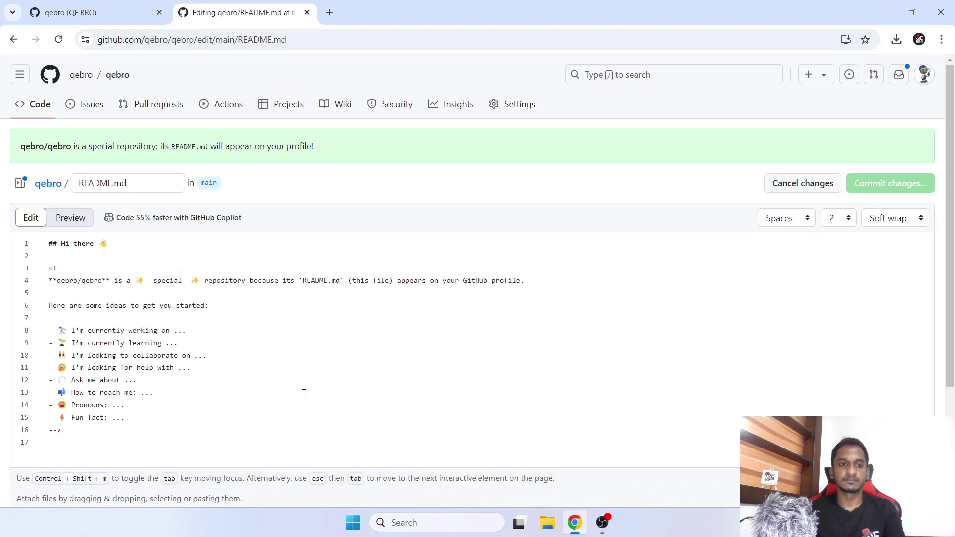
pyautogui.moveTo(66, 273); pyautogui.dragTo(32, 272)
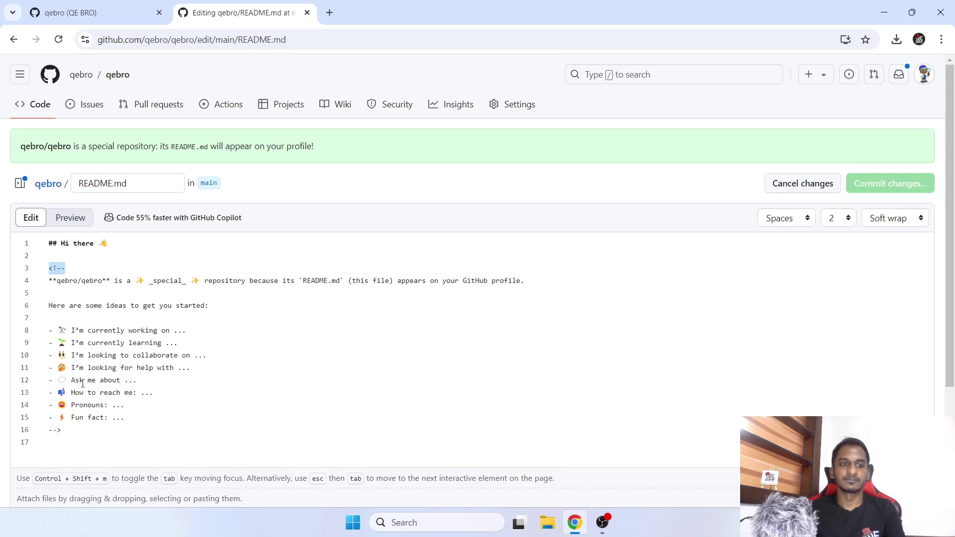
pyautogui.moveTo(62, 430); pyautogui.dragTo(26, 428)
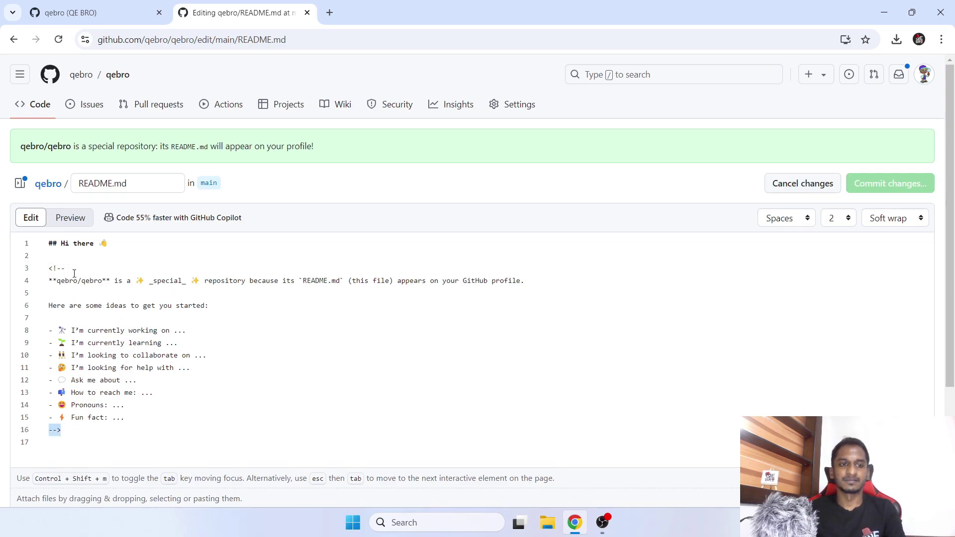
pyautogui.moveTo(74, 273); pyautogui.dragTo(44, 272)
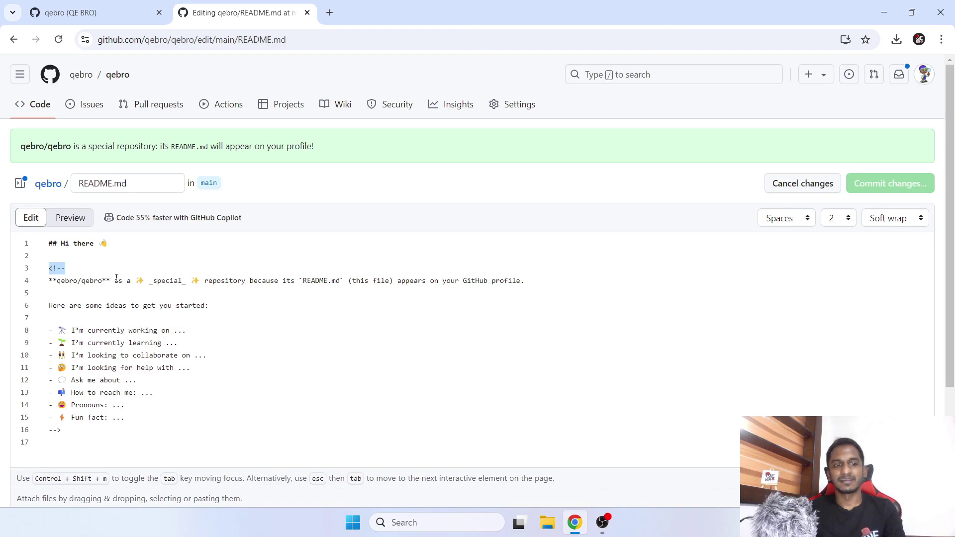
pyautogui.press('BackSpace')
pyautogui.press('BackSpace')
pyautogui.moveTo(63, 418); pyautogui.dragTo(48, 418)
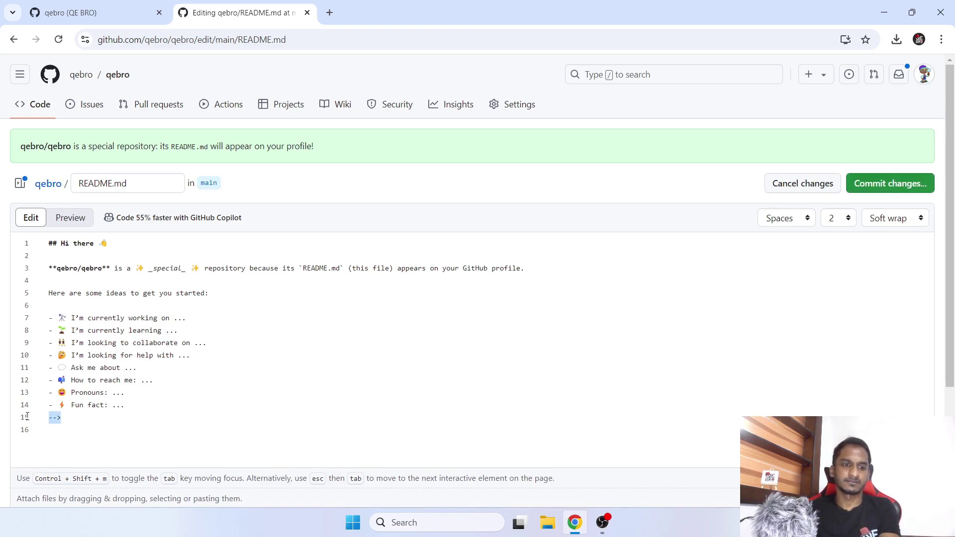
pyautogui.press('BackSpace')
pyautogui.press('BackSpace')
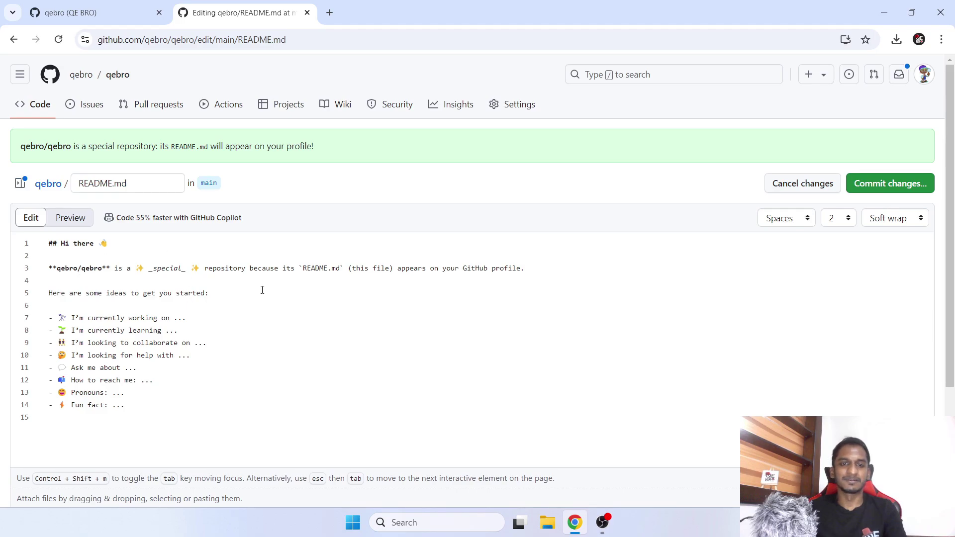
# Commit the README change directly to the main branch with the message "Update README.md" and return to the repository's main page
pyautogui.click(901, 184)
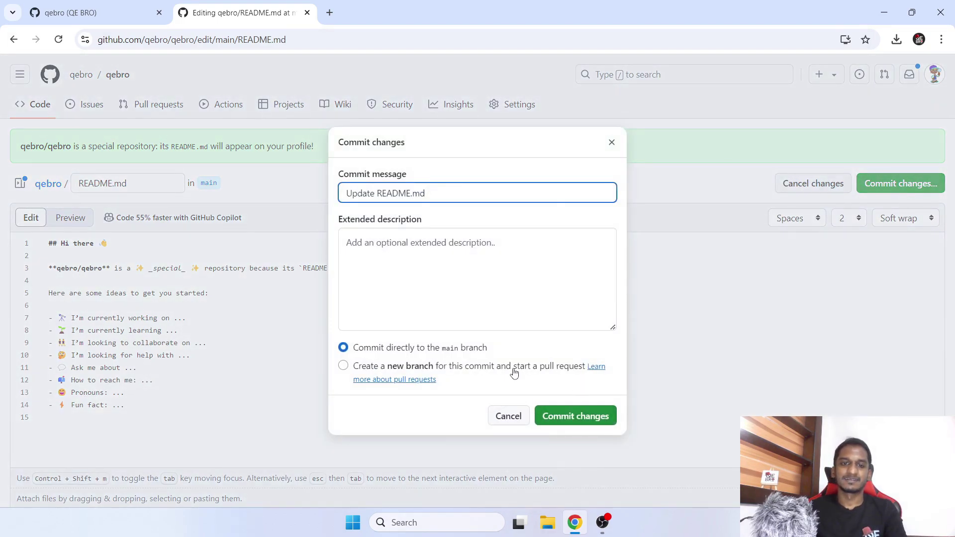
pyautogui.click(557, 426)
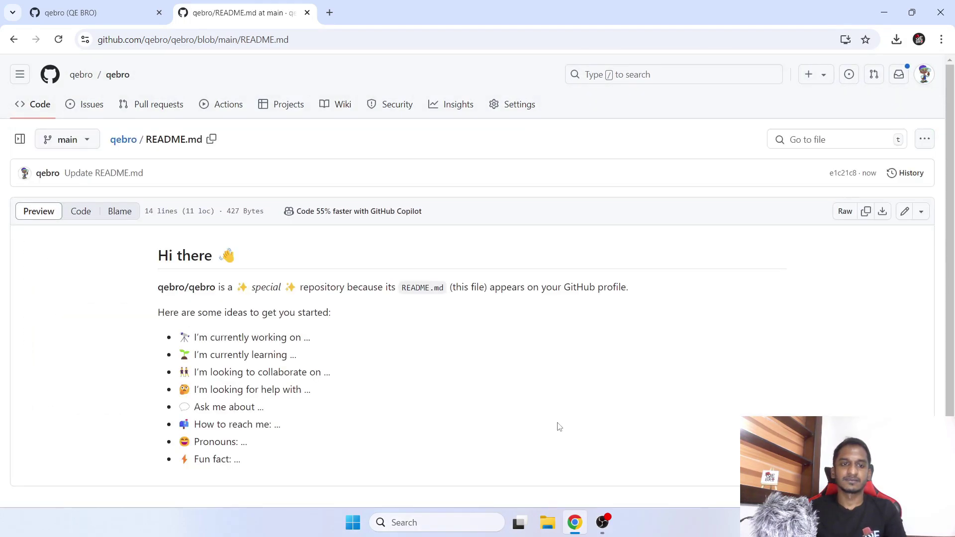
pyautogui.click(124, 149)
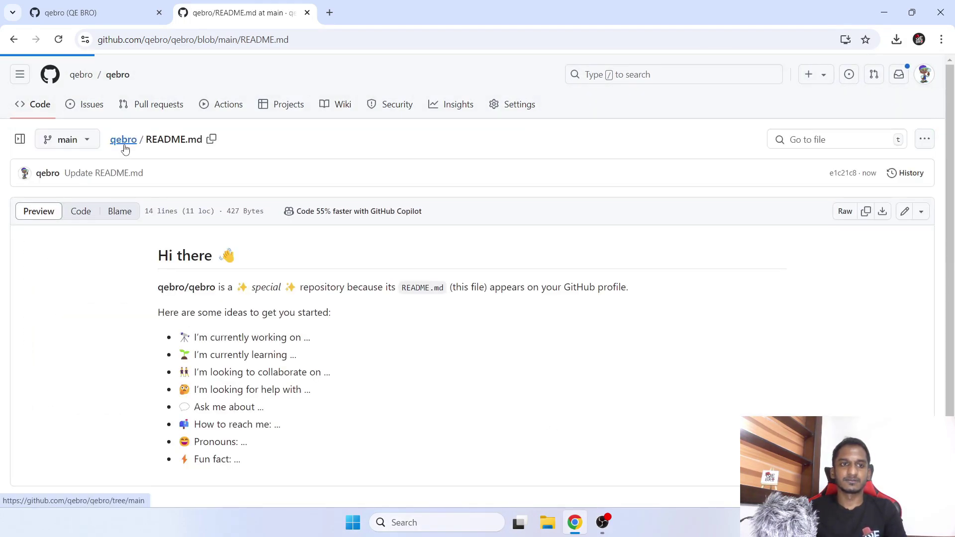
# Review the rendered README and the special repository notice, and visit the profile from that notice
pyautogui.scroll(-3, 39, 282)
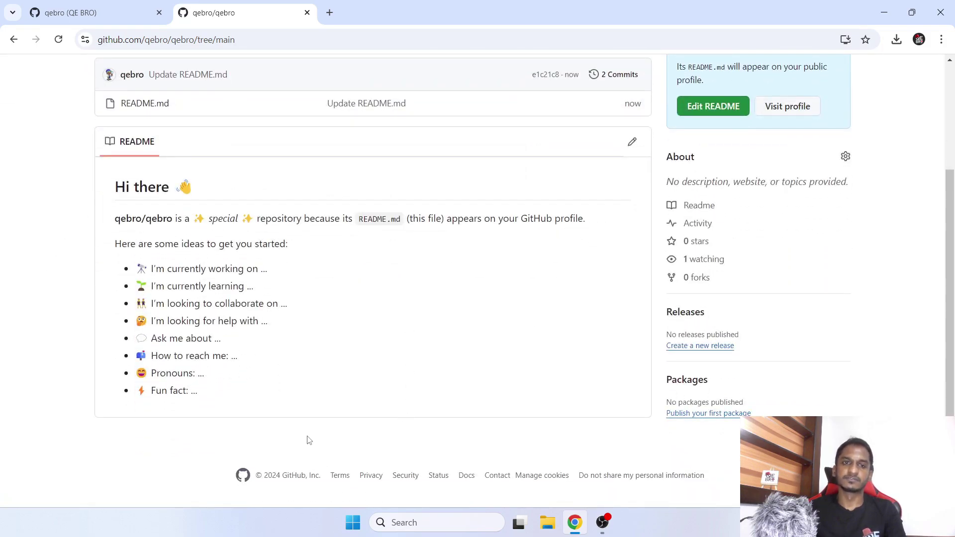
pyautogui.scroll(3, 321, 424)
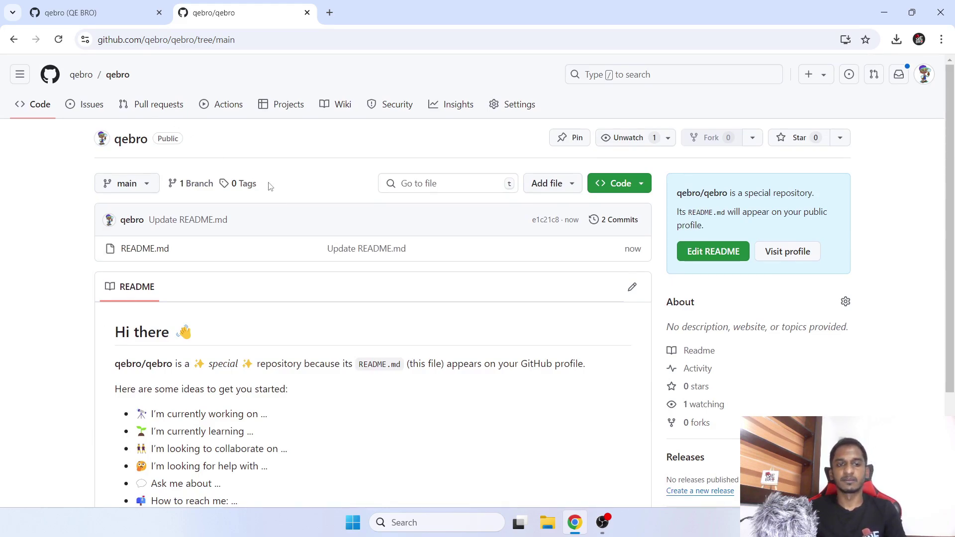
pyautogui.scroll(-3, 150, 262)
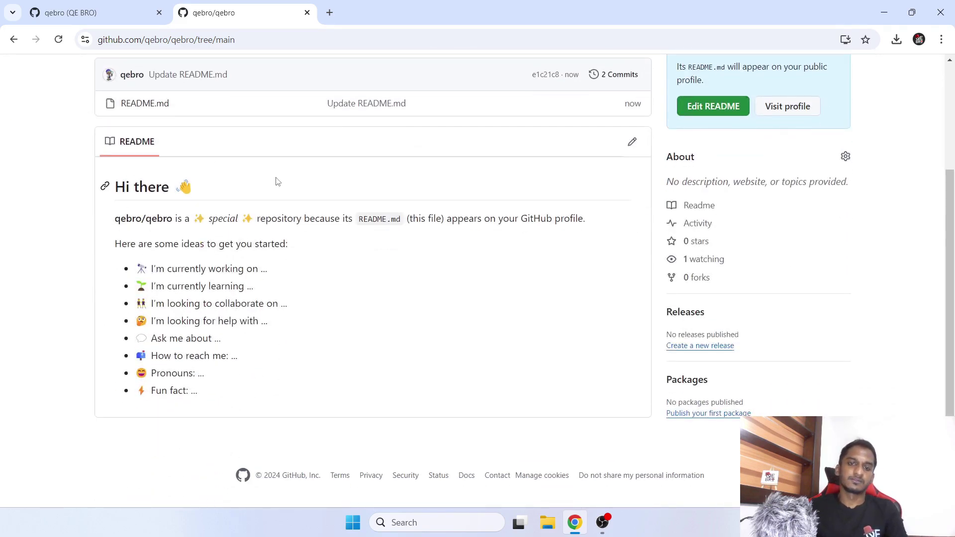
pyautogui.scroll(1, 384, 366)
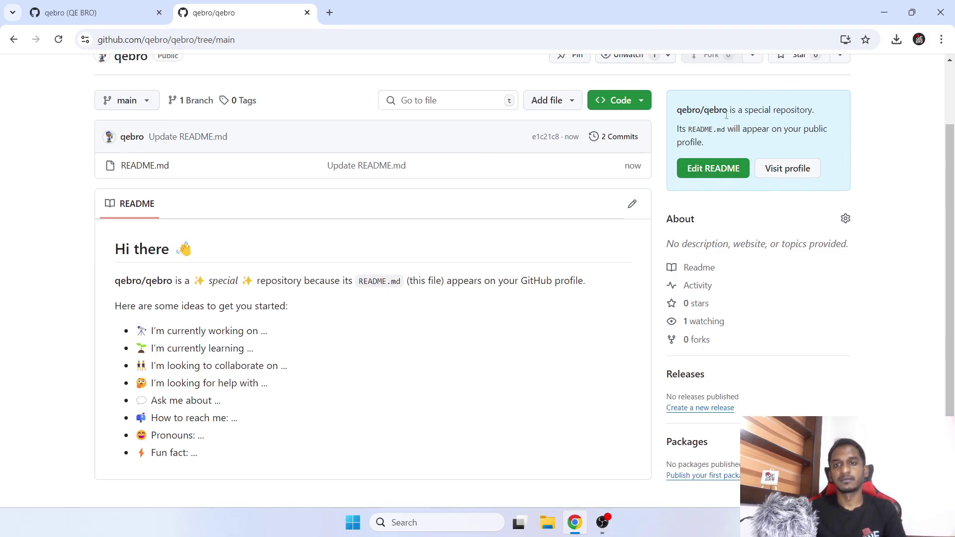
pyautogui.moveTo(679, 109); pyautogui.dragTo(809, 109)
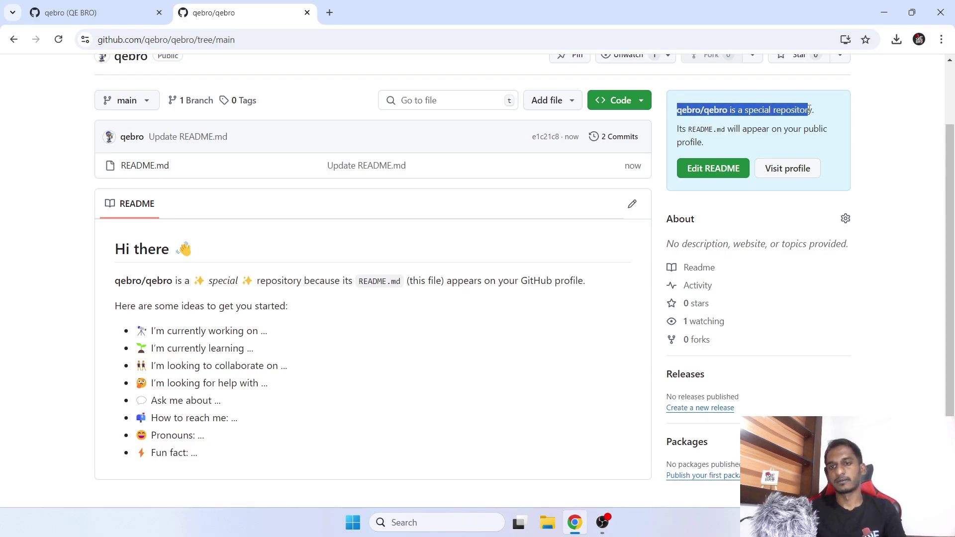
pyautogui.click(787, 169)
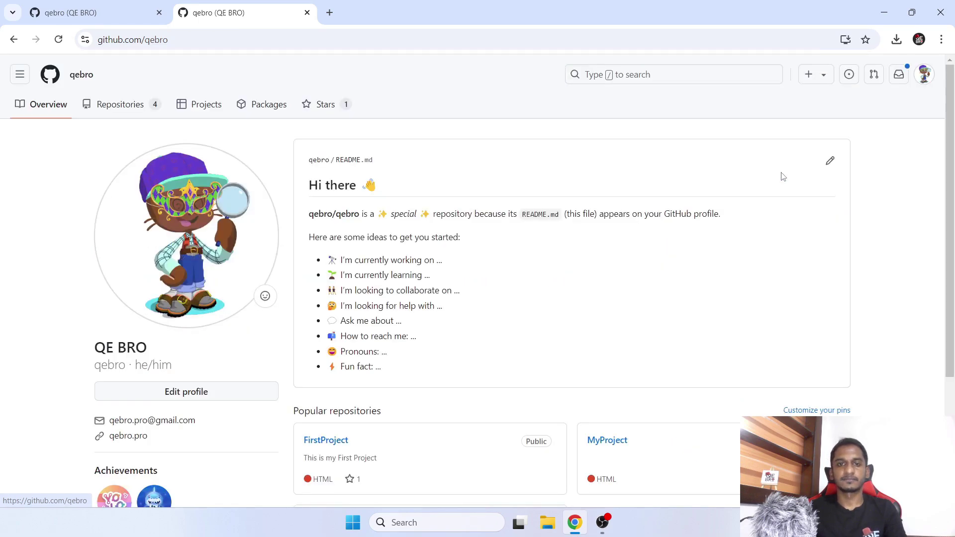
# Examine the Popular repositories and contributions sections of the earlier profile view in the first browser tab
pyautogui.click(72, 11)
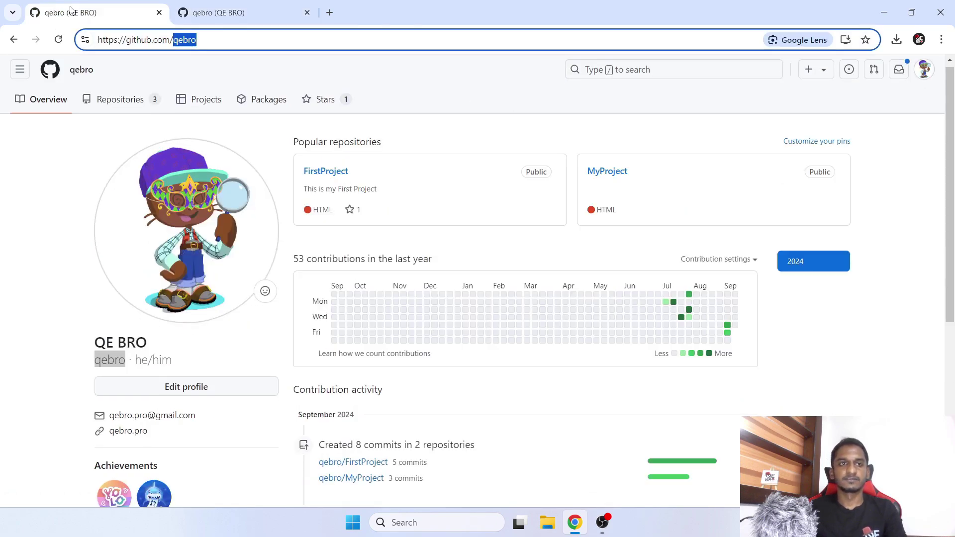
pyautogui.click(498, 142)
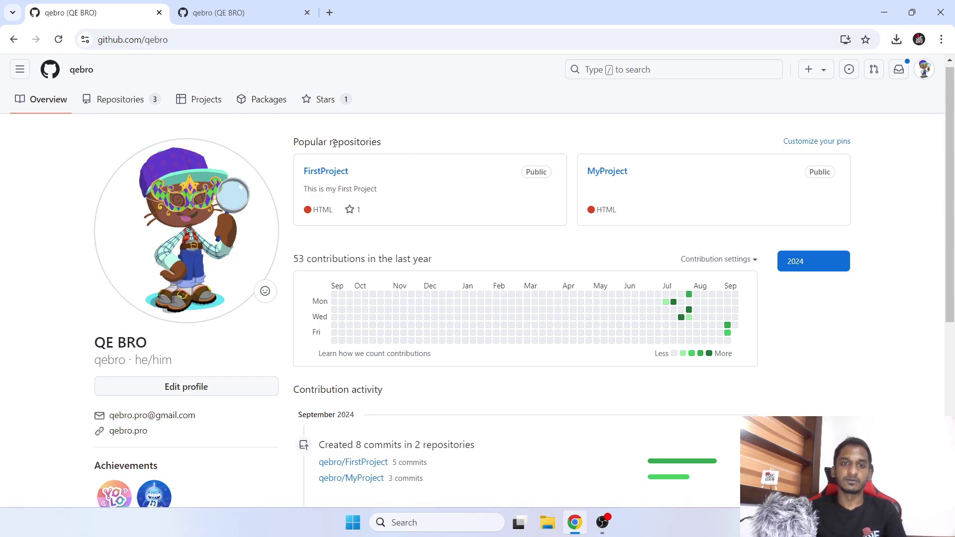
pyautogui.moveTo(298, 142); pyautogui.dragTo(386, 146)
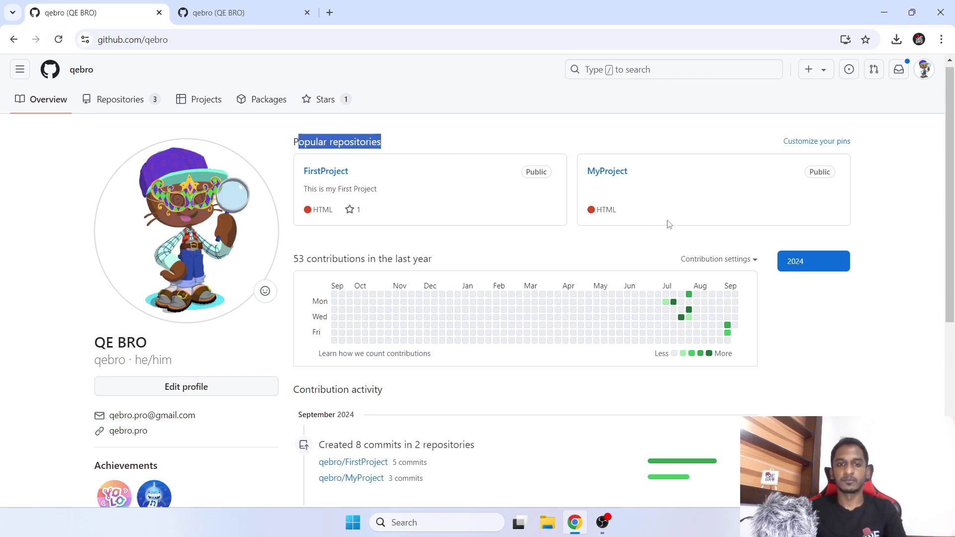
pyautogui.moveTo(323, 258); pyautogui.dragTo(432, 261)
# Return to the updated profile tab and compare its README, Popular repositories and contributions sections with the earlier view
pyautogui.click(275, 7)
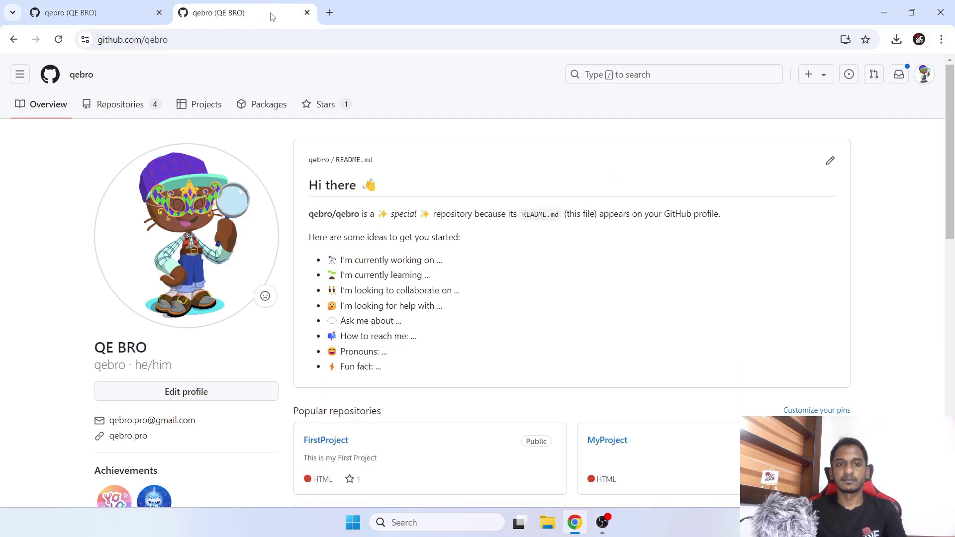
pyautogui.scroll(-2, 547, 174)
pyautogui.scroll(-3, 549, 178)
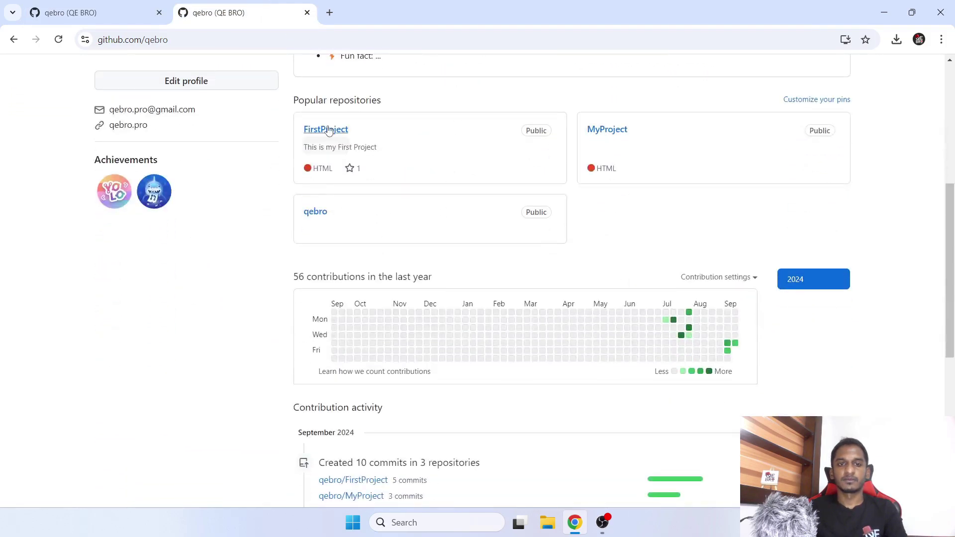
pyautogui.moveTo(300, 100); pyautogui.dragTo(390, 115)
pyautogui.moveTo(311, 276); pyautogui.dragTo(443, 247)
pyautogui.scroll(-3, 423, 280)
pyautogui.scroll(1, 444, 247)
pyautogui.scroll(5, 444, 246)
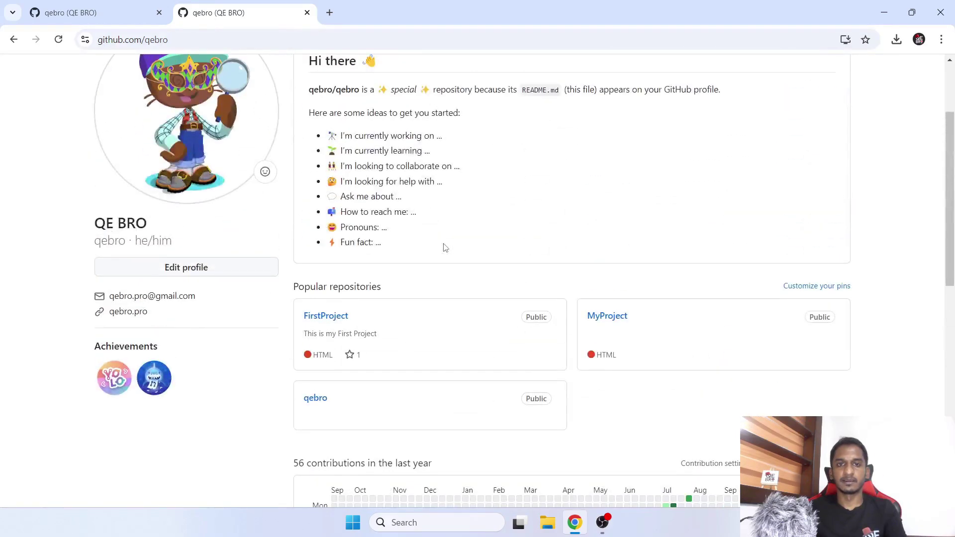
pyautogui.scroll(2, 296, 184)
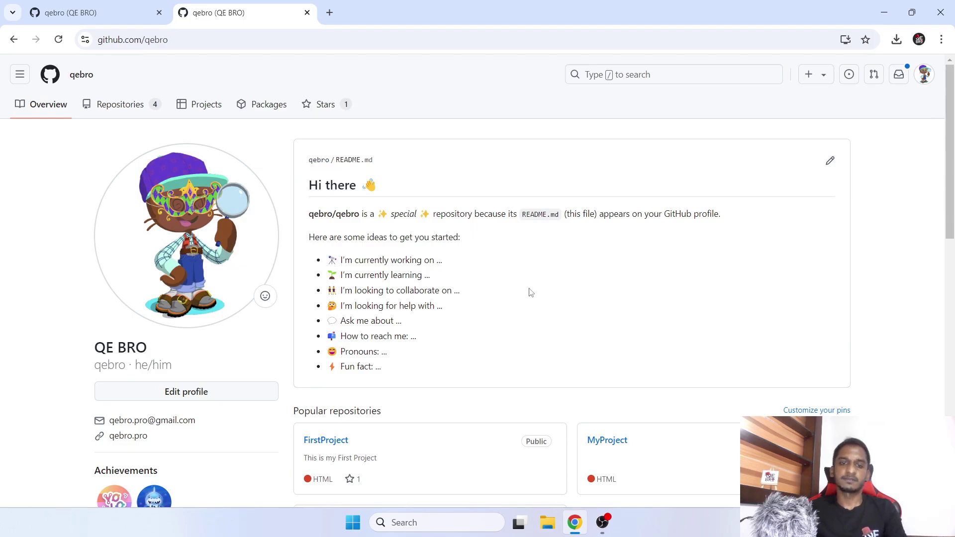
# Close the outdated profile tab and examine the list of starter ideas in the profile README
pyautogui.click(159, 13)
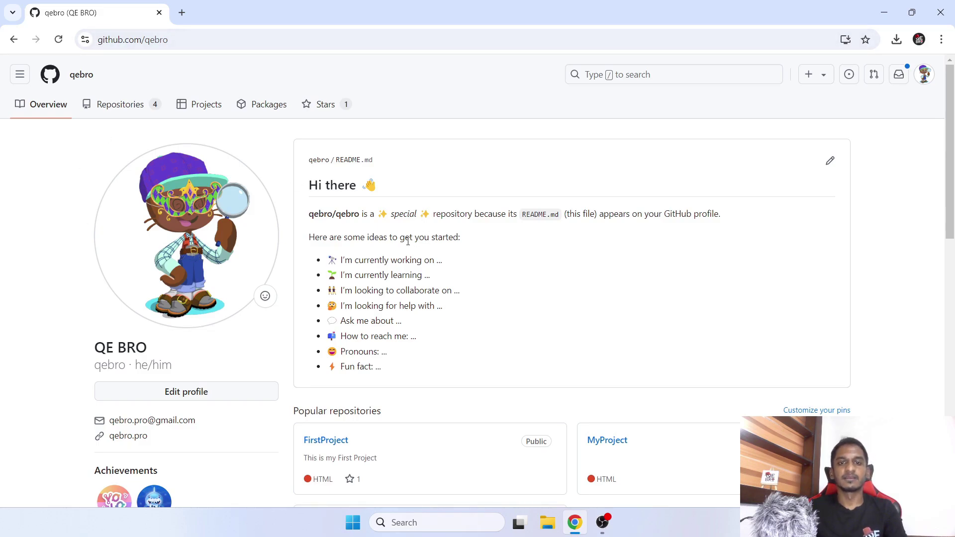
pyautogui.moveTo(347, 234); pyautogui.dragTo(411, 367)
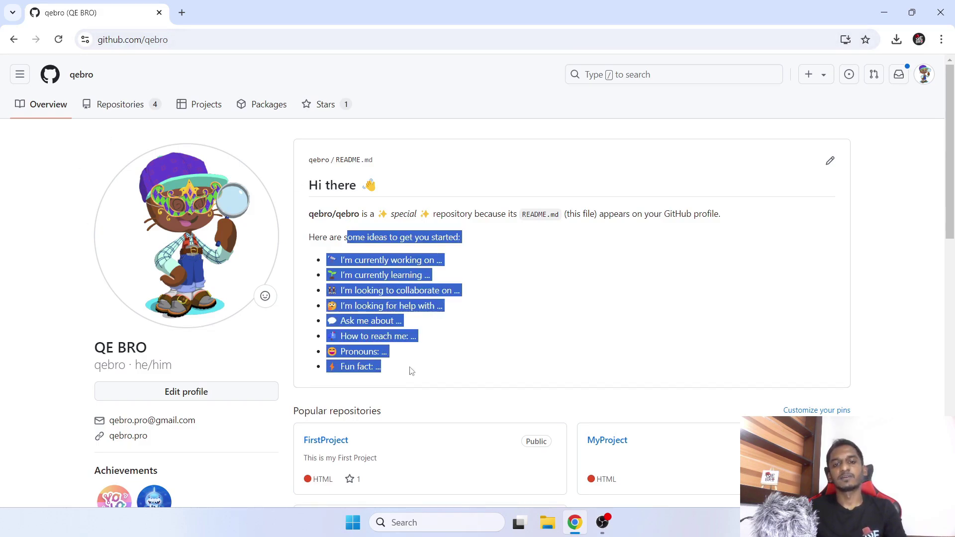
pyautogui.click(502, 368)
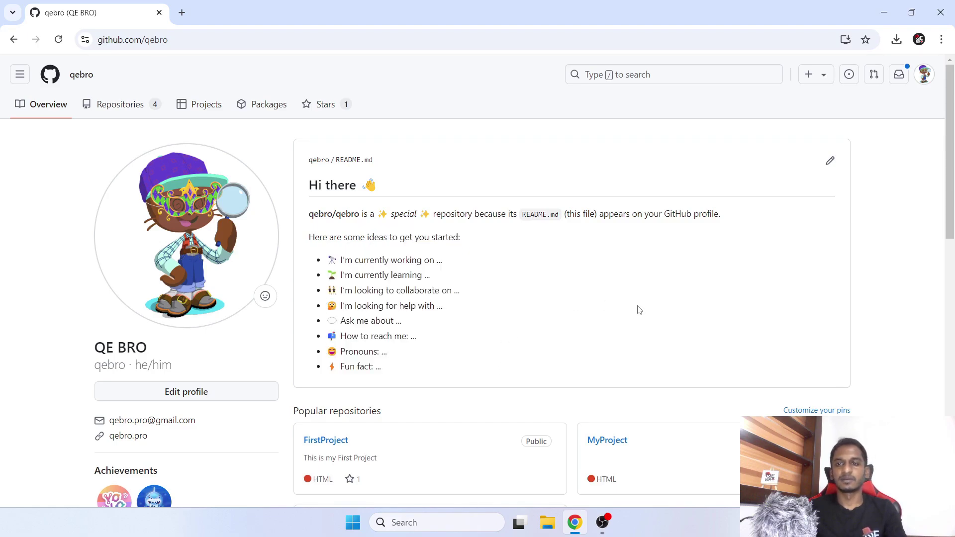